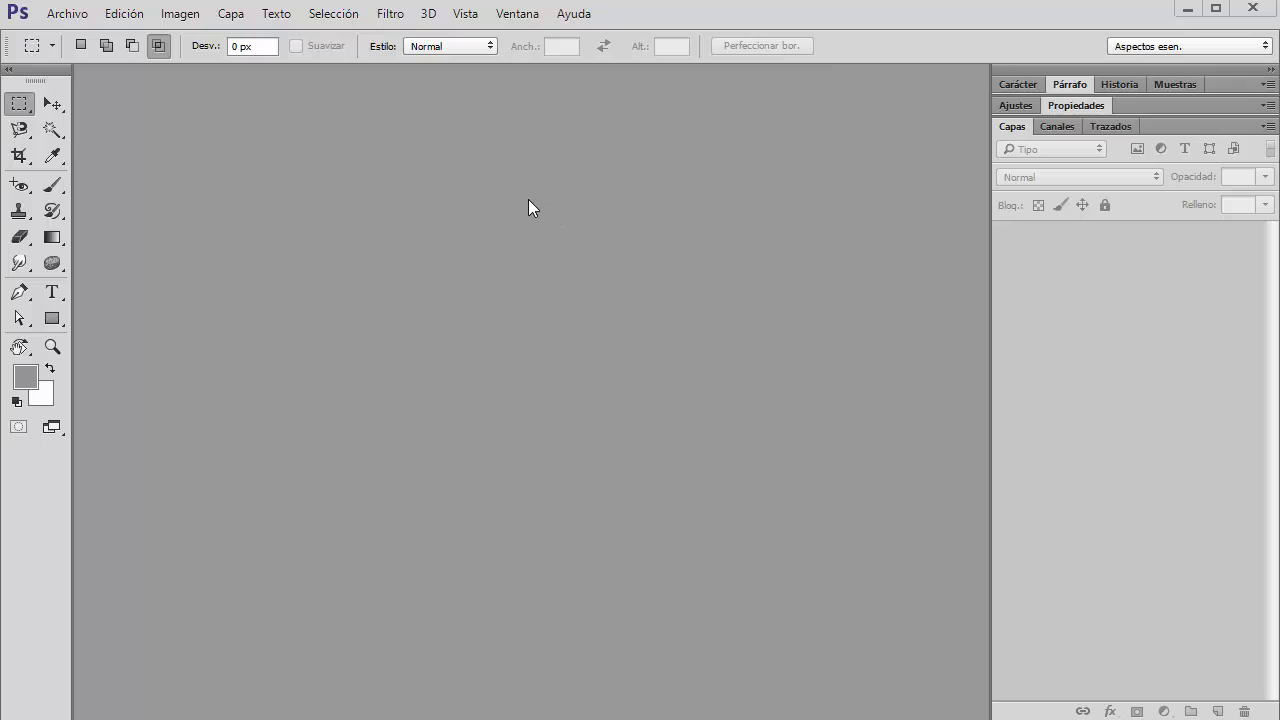
- Create a new 1366 × 768 px document at 72 pixels/inch in RGB colour with a transparent background
left_click(64, 14)
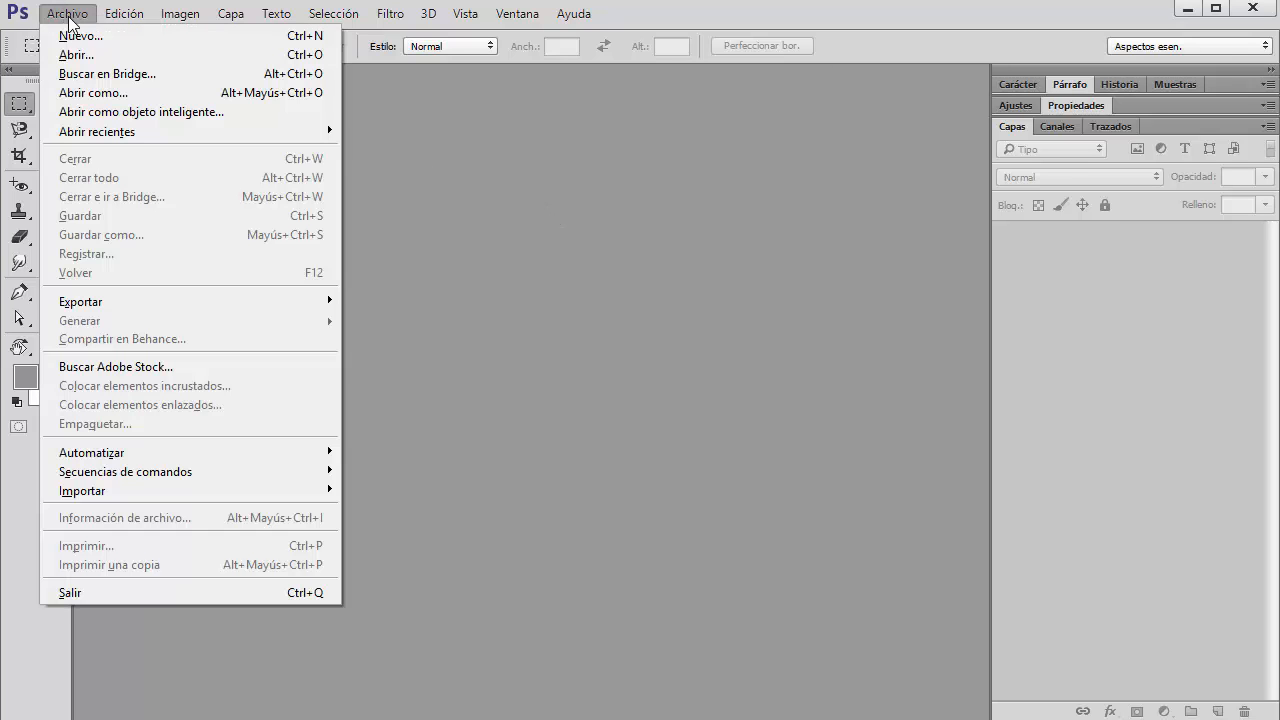
left_click(77, 37)
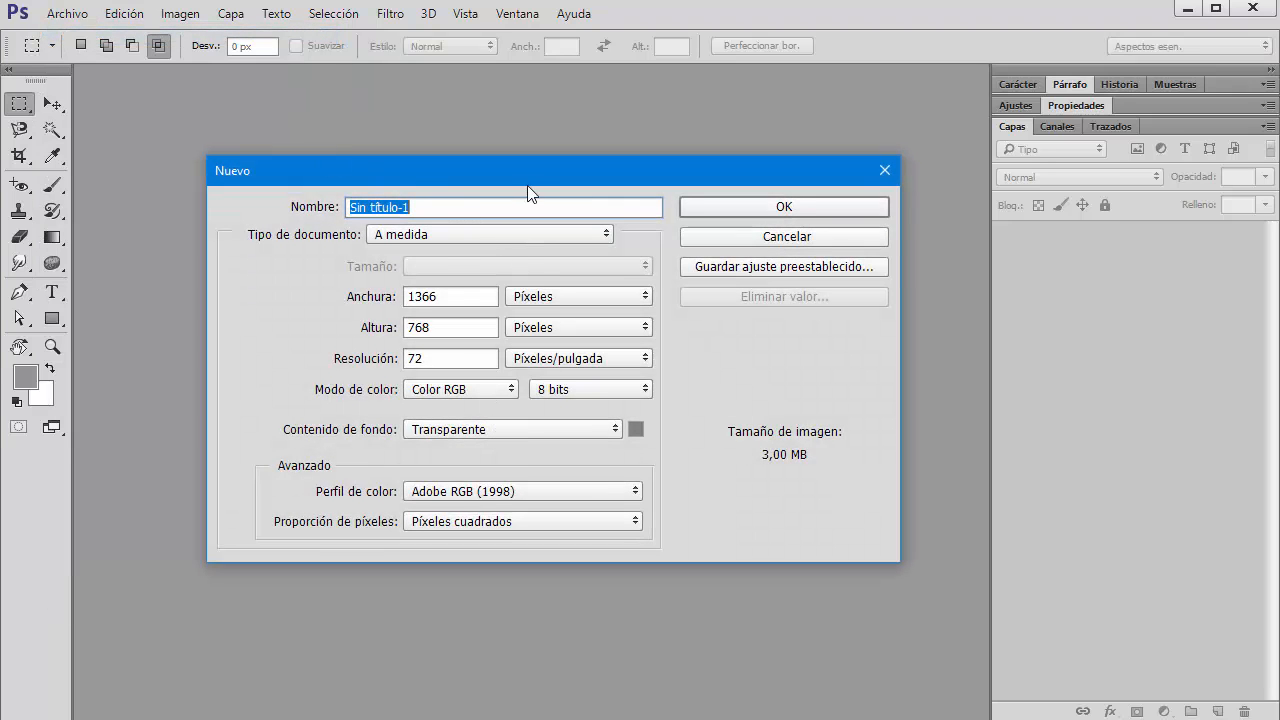
mouse_move(528, 187)
left_mouse_down()
mouse_move(523, 210)
mouse_move(521, 172)
left_mouse_up()
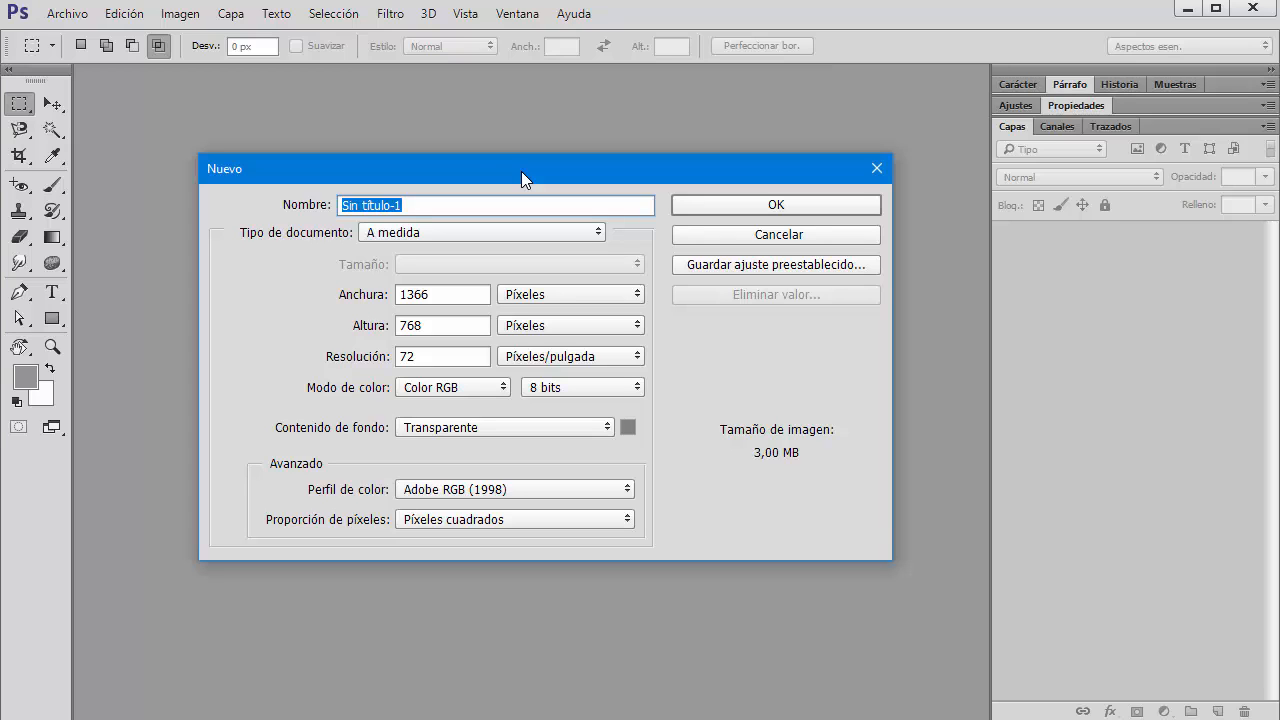
mouse_move(521, 172)
left_mouse_down()
mouse_move(506, 189)
mouse_move(520, 174)
left_mouse_up()
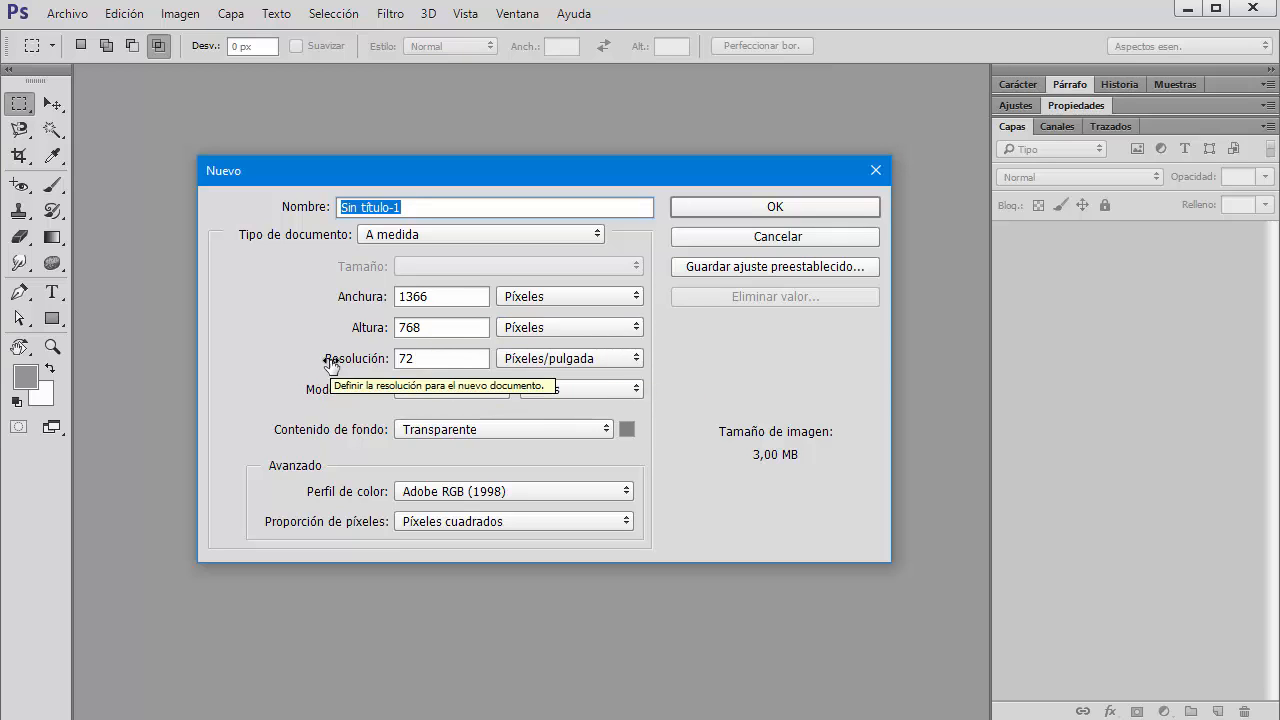
double_click(419, 357)
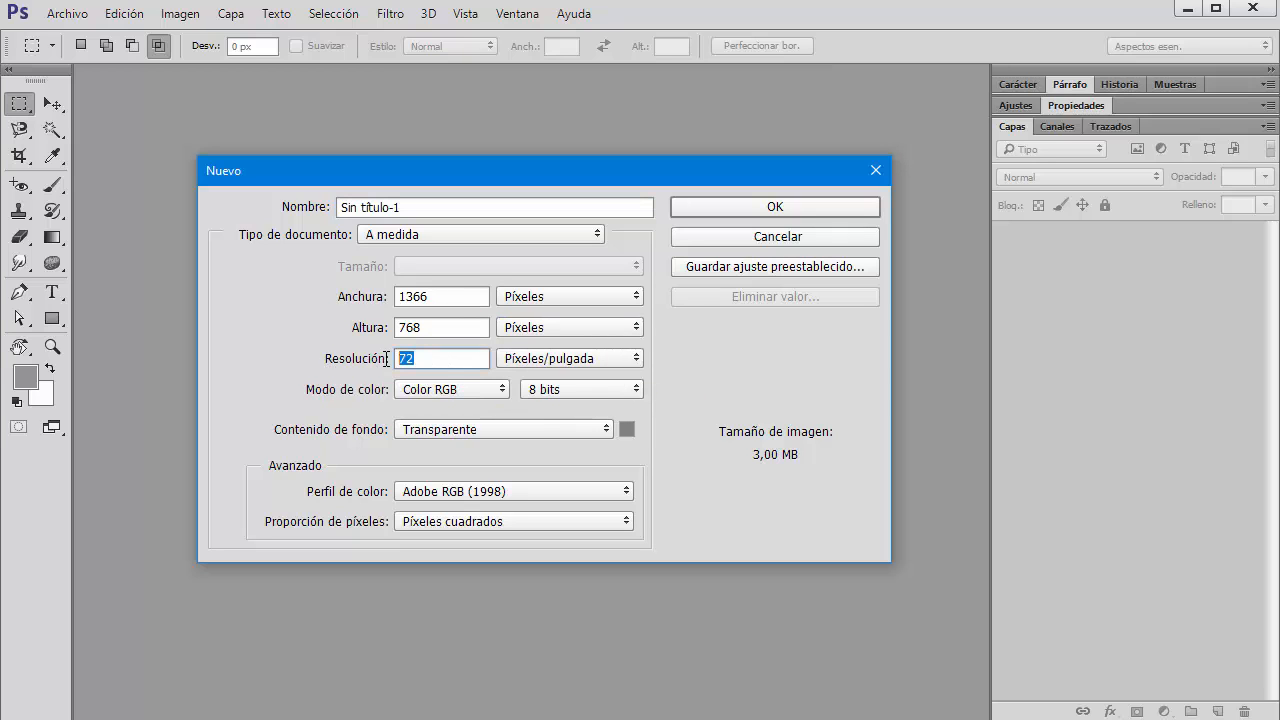
left_click(450, 389)
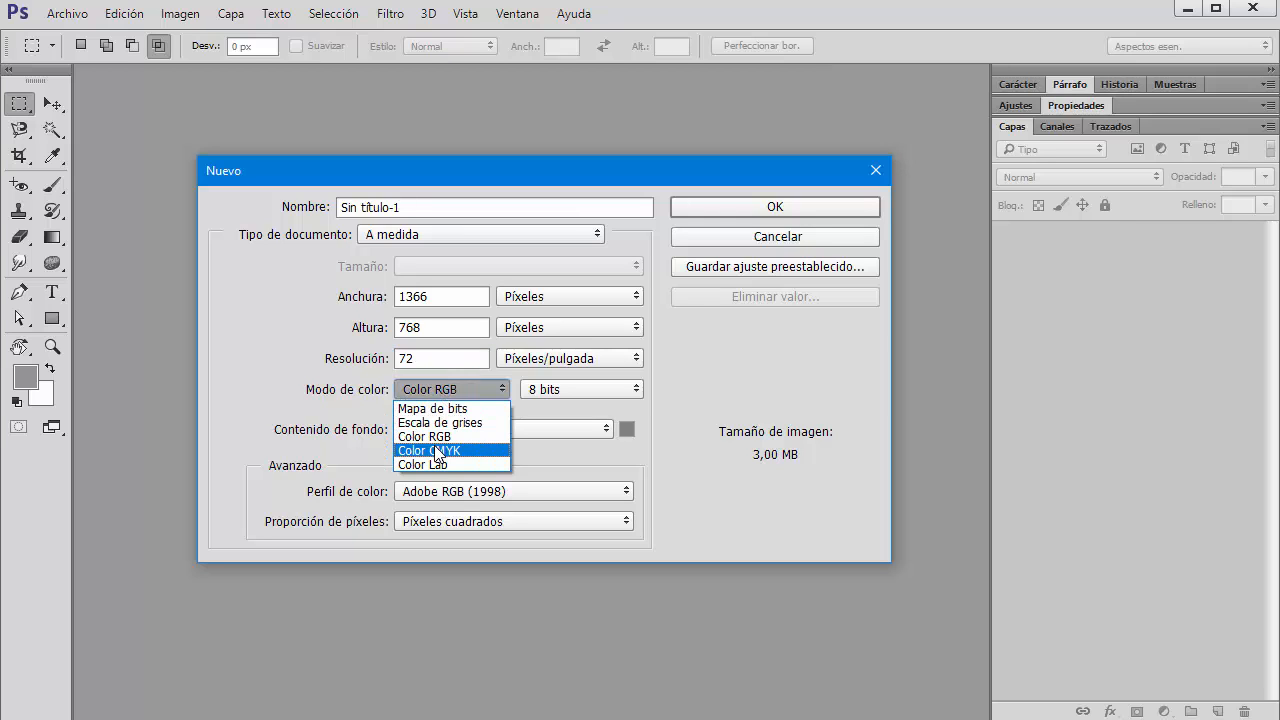
left_click(449, 392)
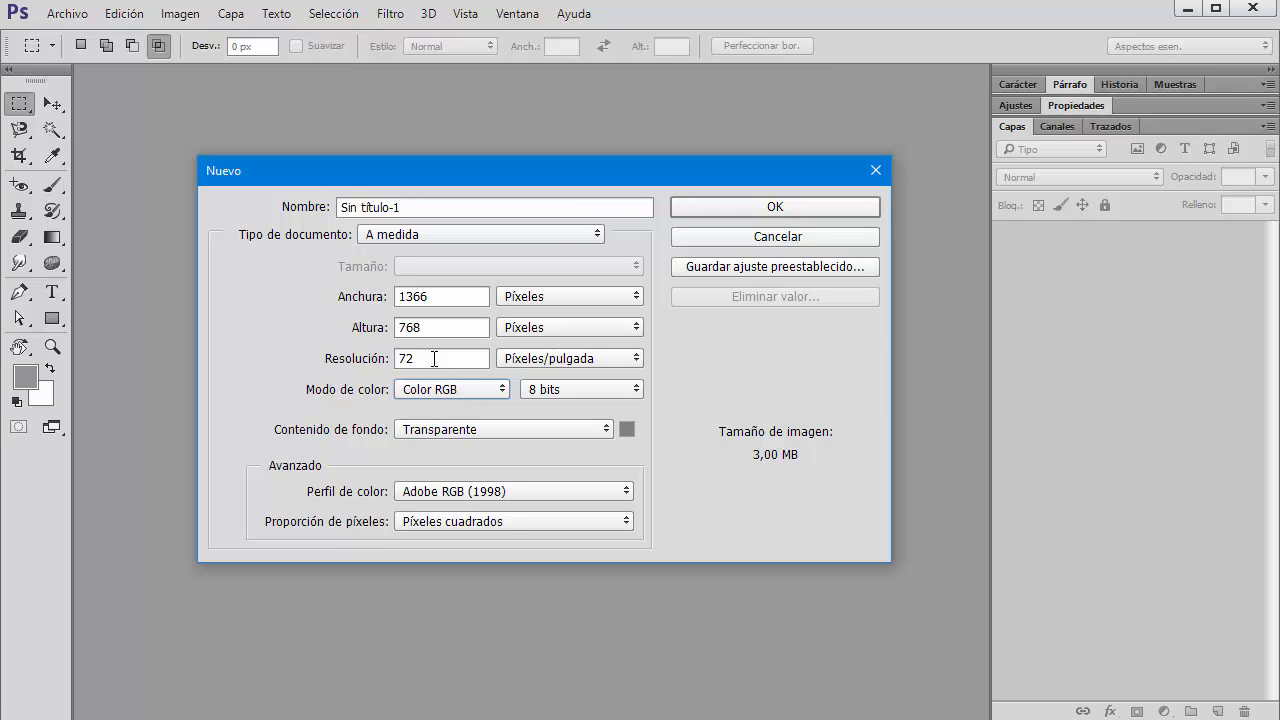
left_click(773, 208)
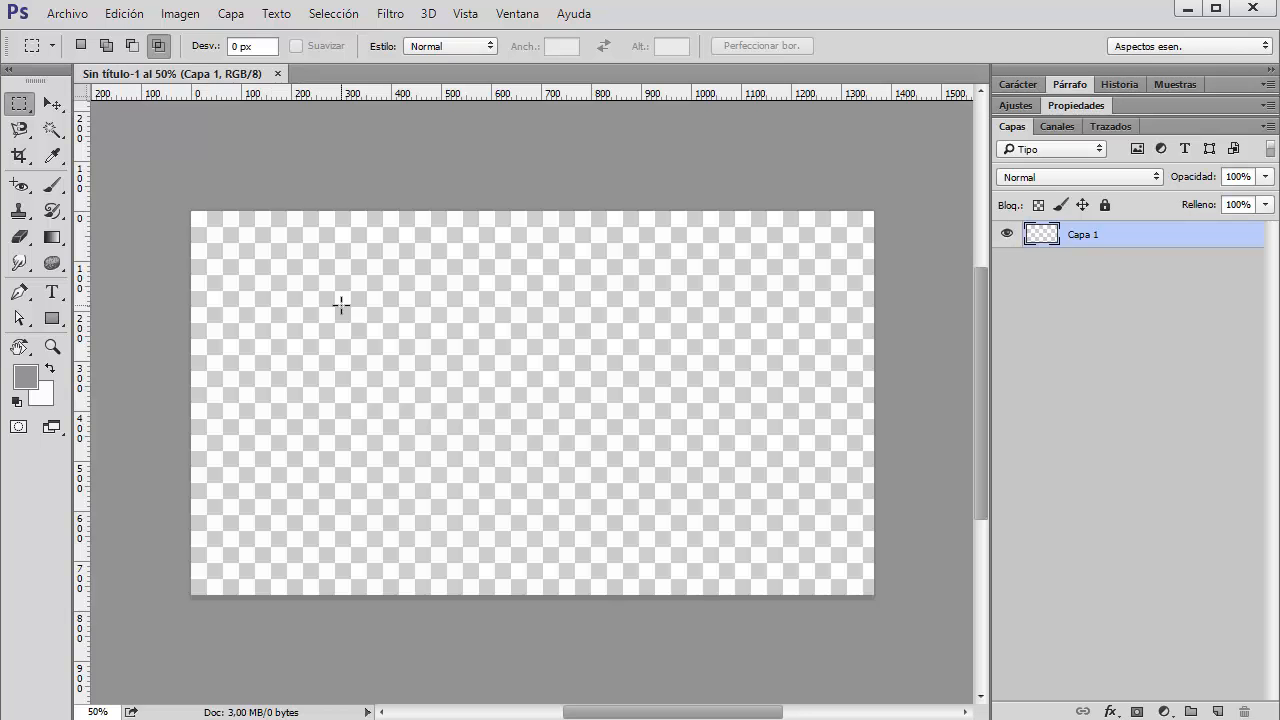
left_click(45, 98)
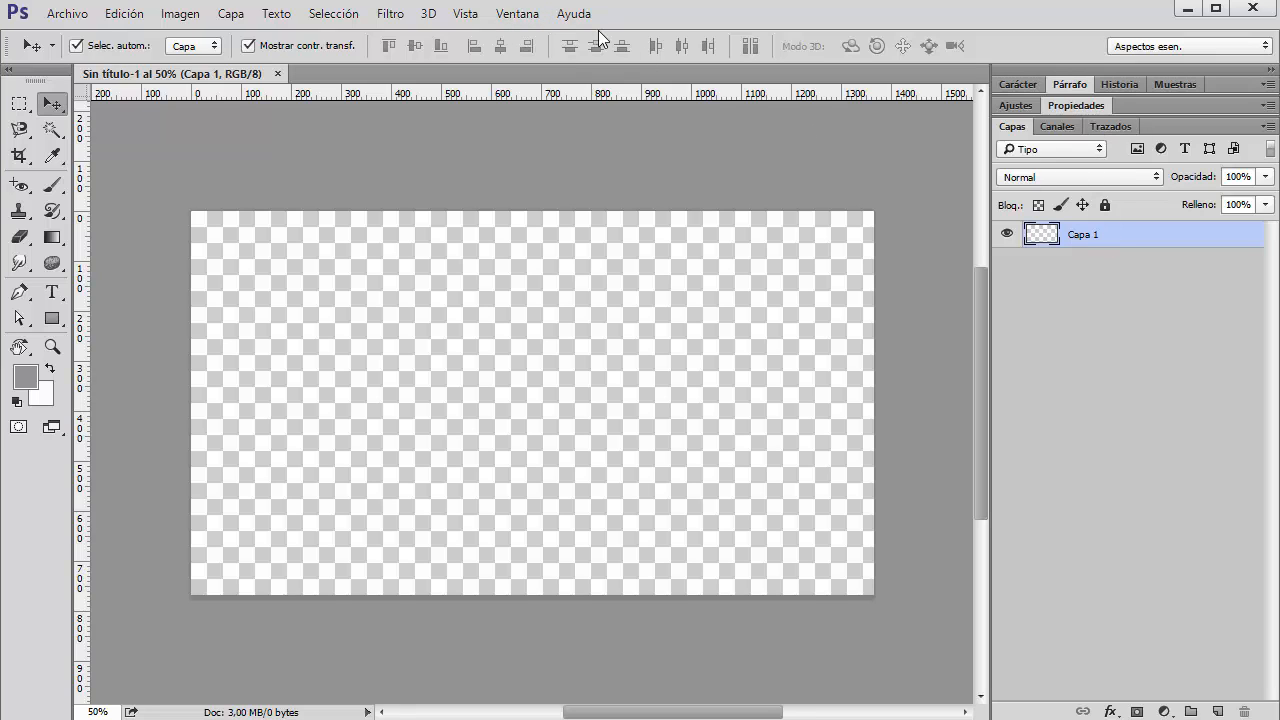
left_click(512, 15)
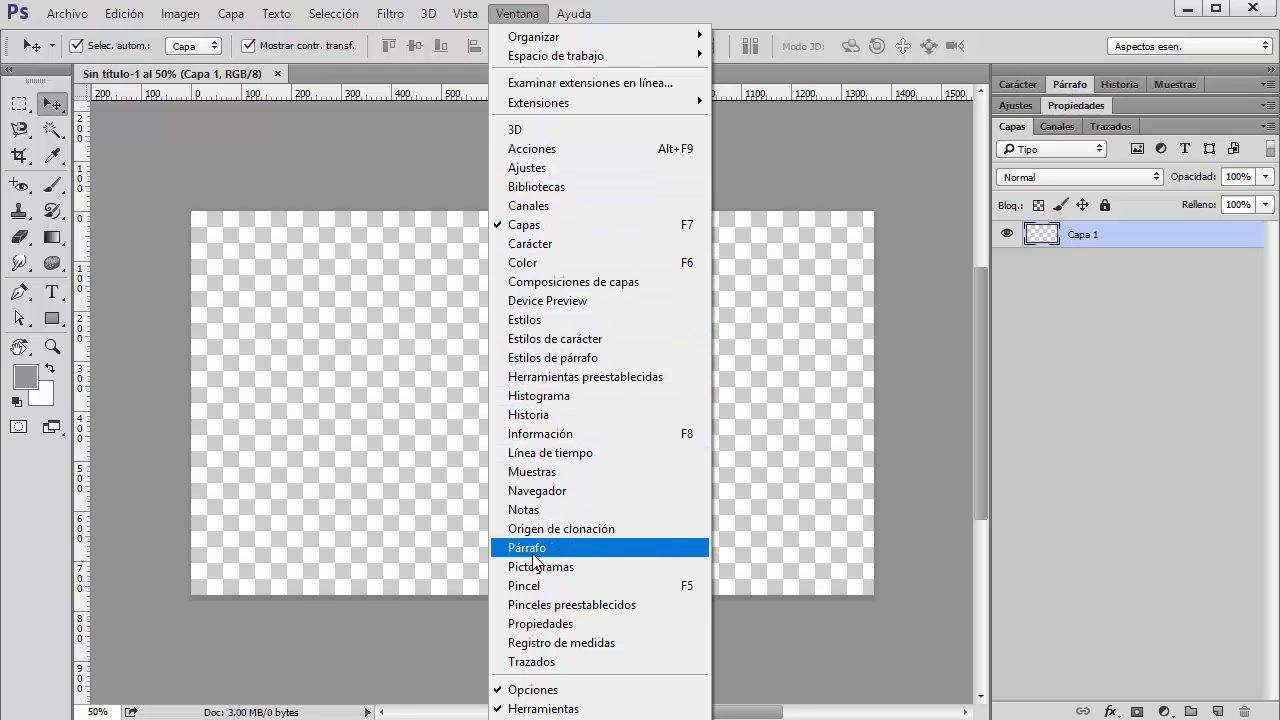
left_click(848, 16)
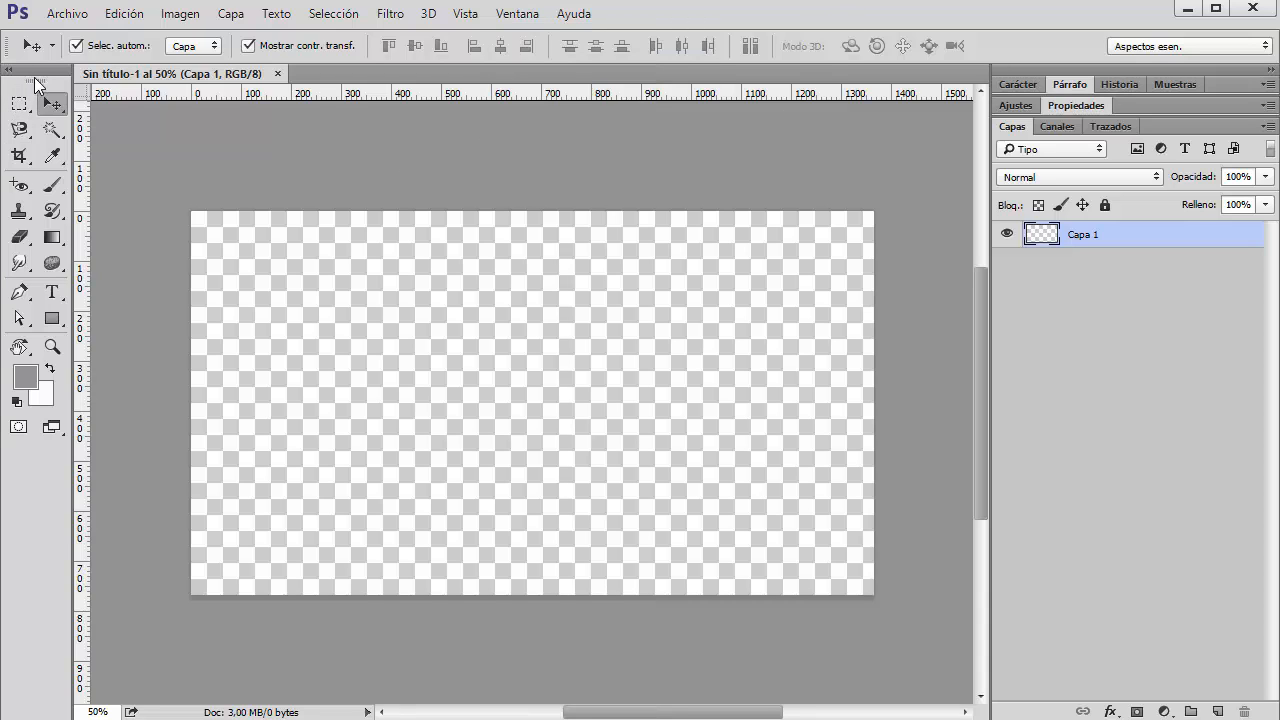
left_click(515, 14)
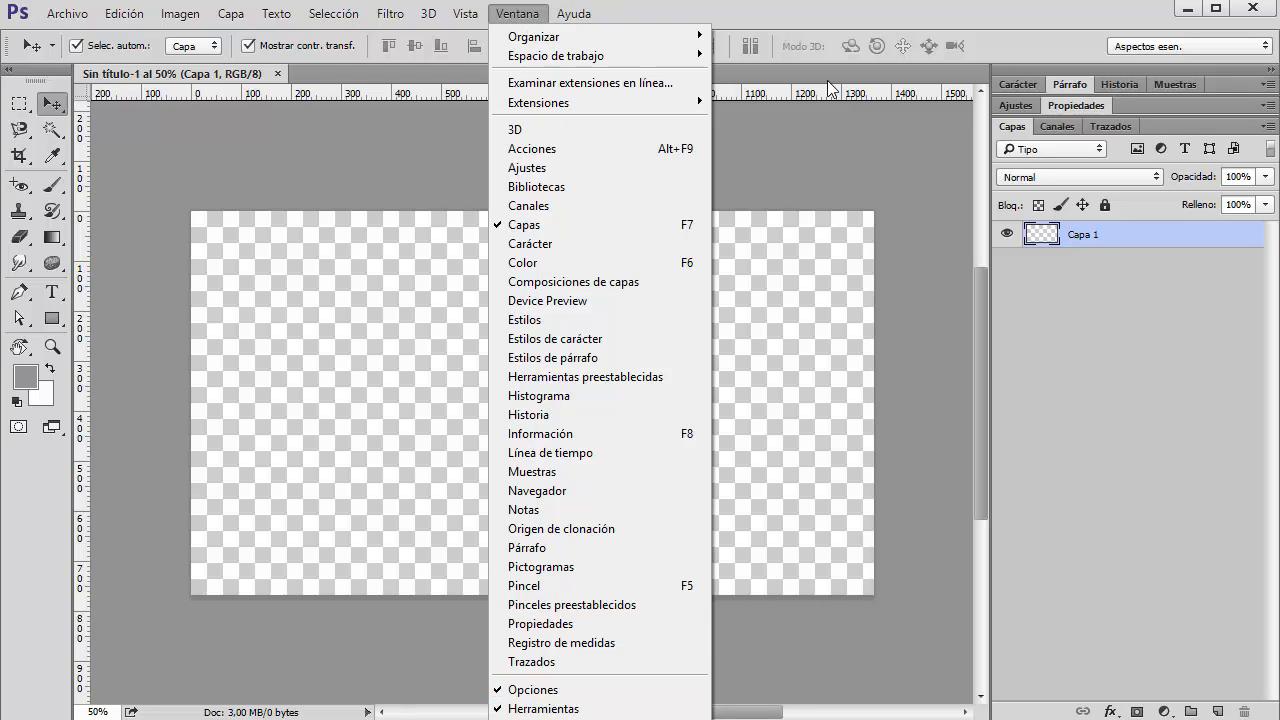
left_click(848, 40)
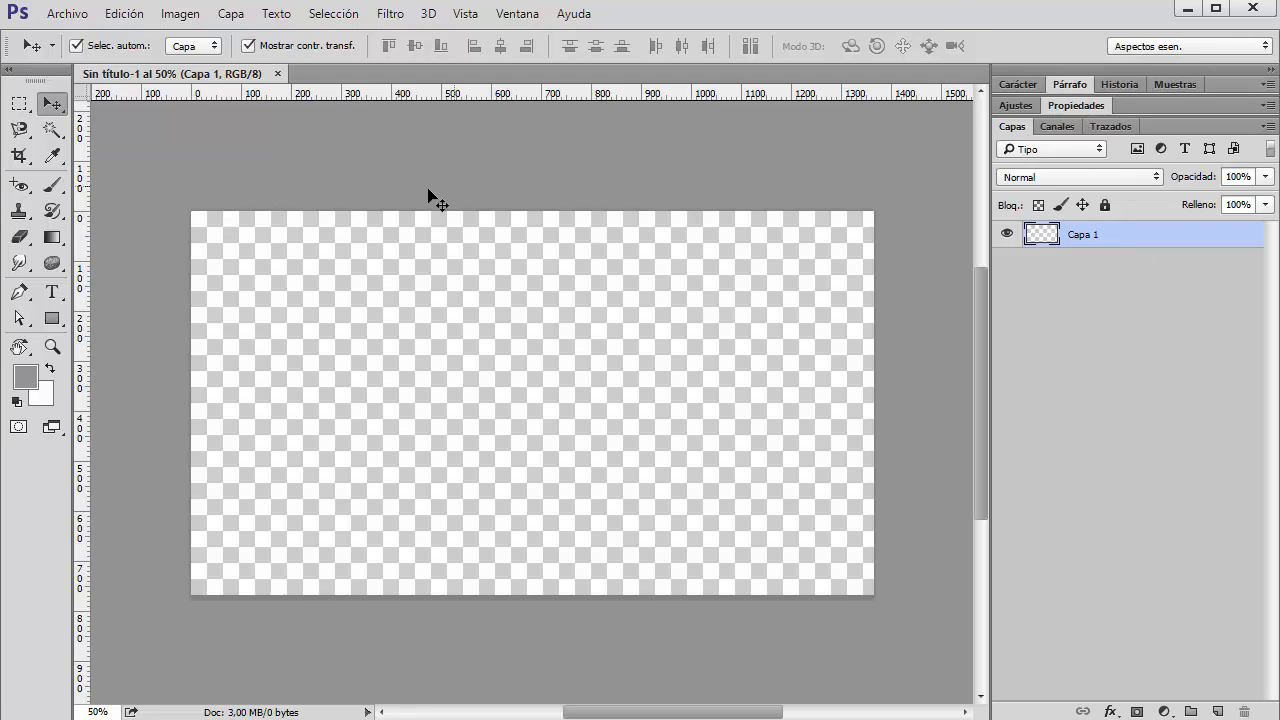
- Fill Capa 1 with white using the Paint Bucket tool
left_click(52, 237)
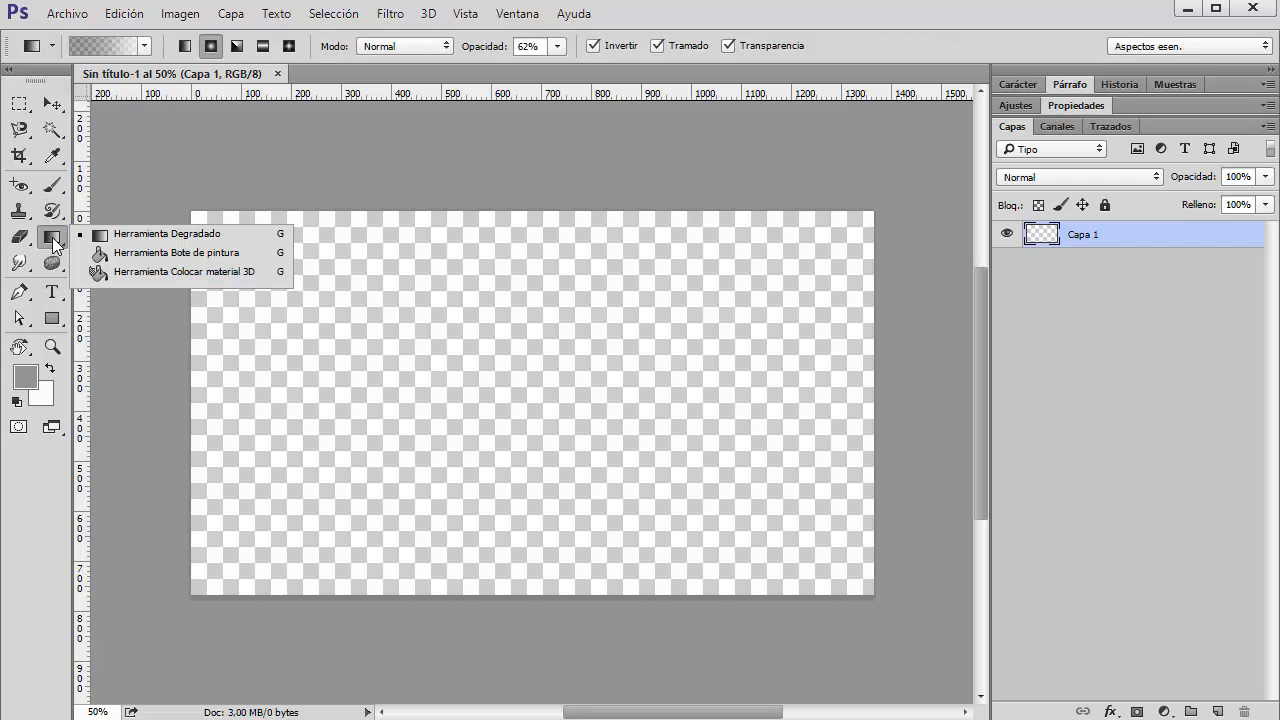
left_click(172, 253)
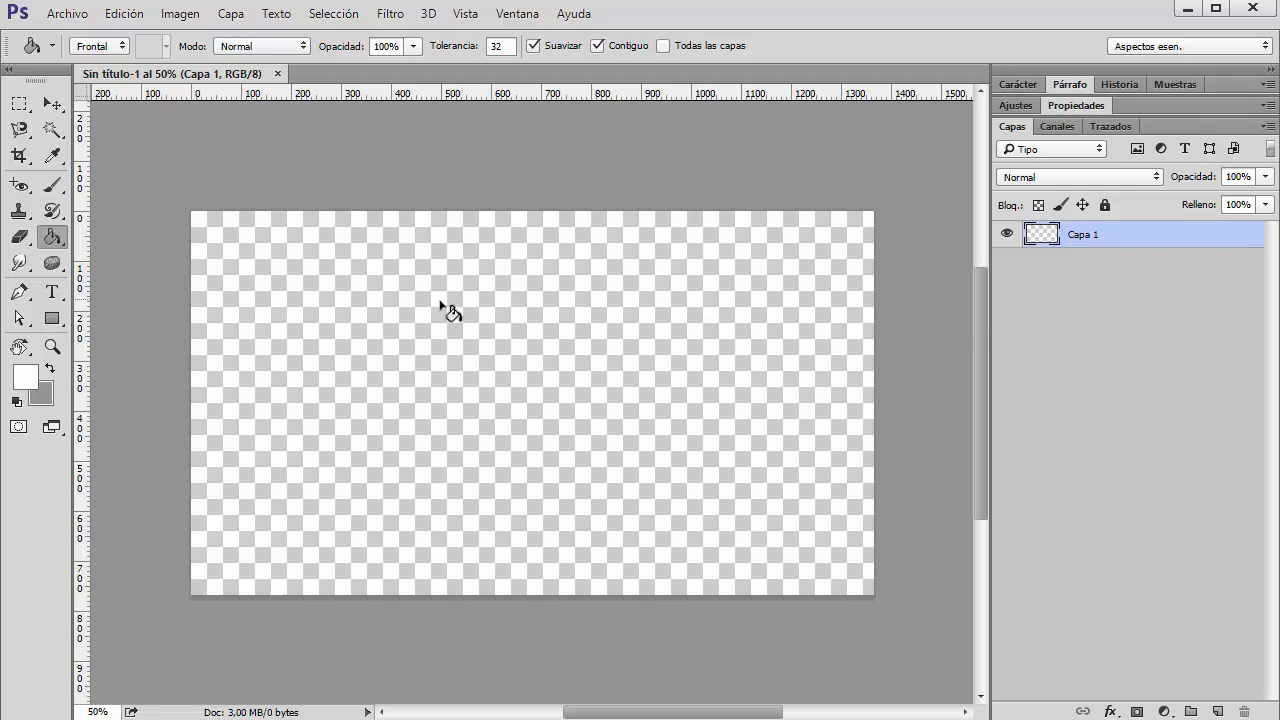
left_click(394, 310)
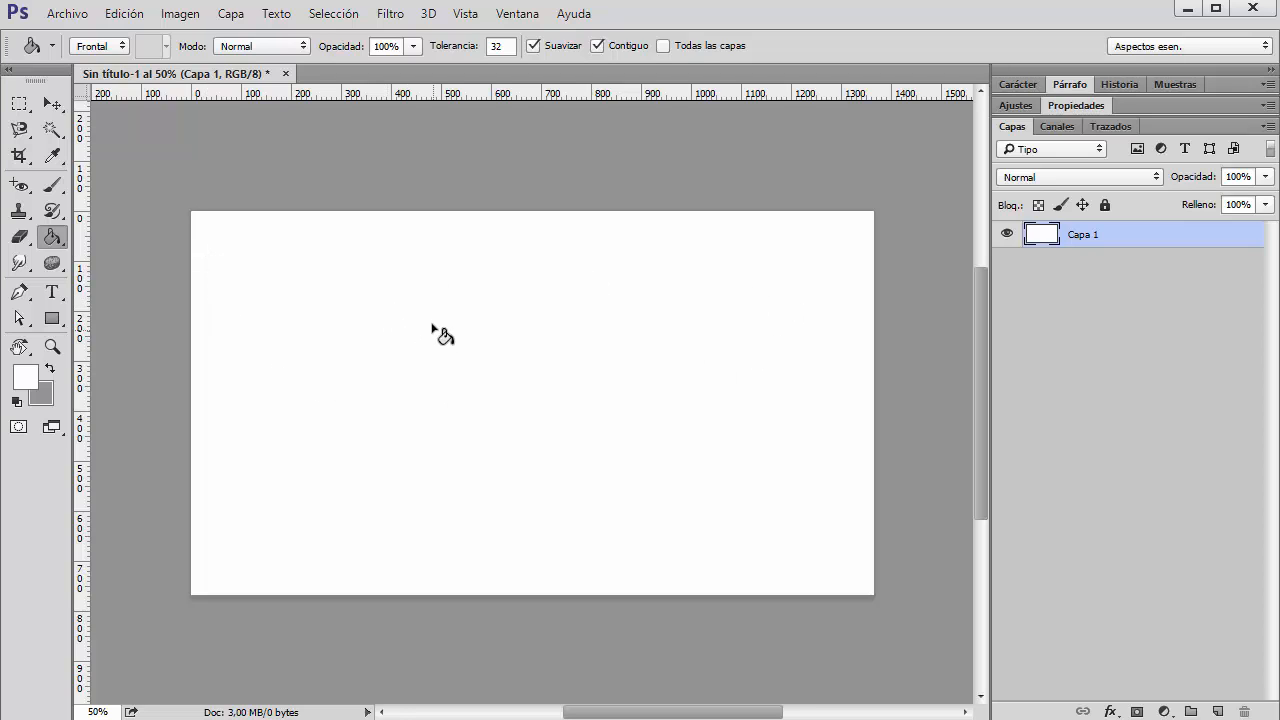
- Lock Capa 1 completely and add a new empty layer above it
left_click(46, 99)
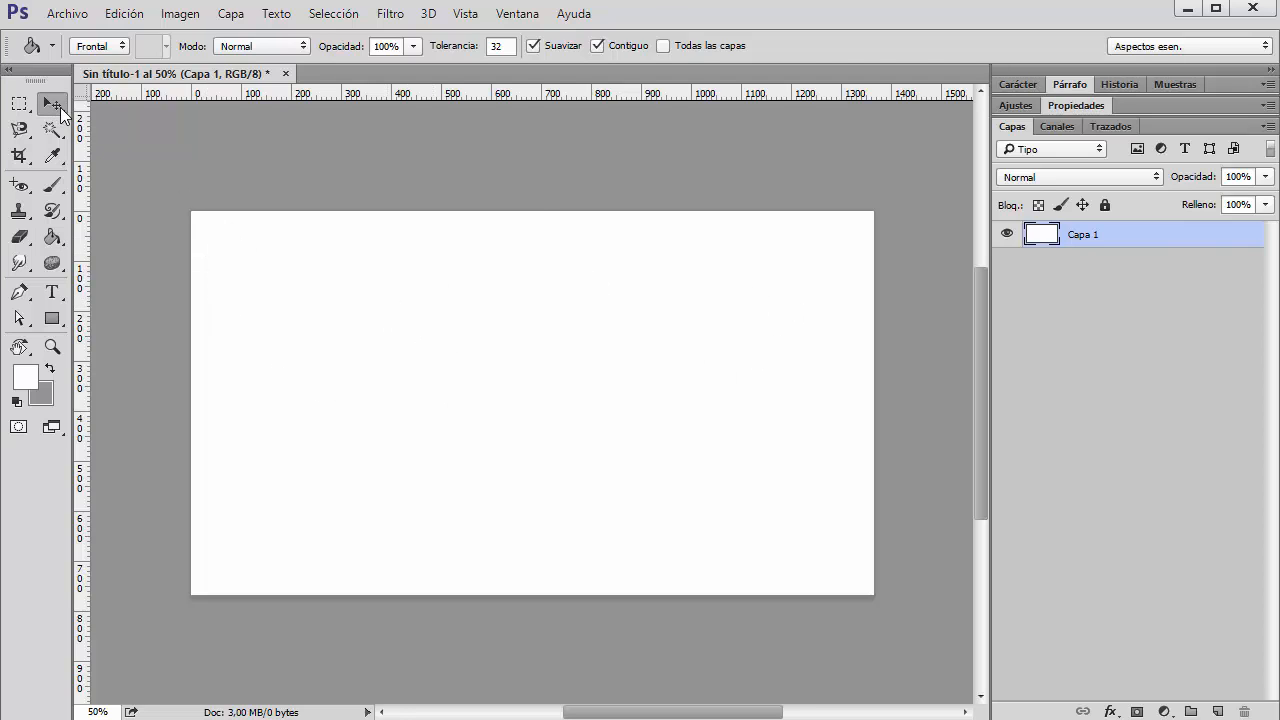
left_click(1110, 208)
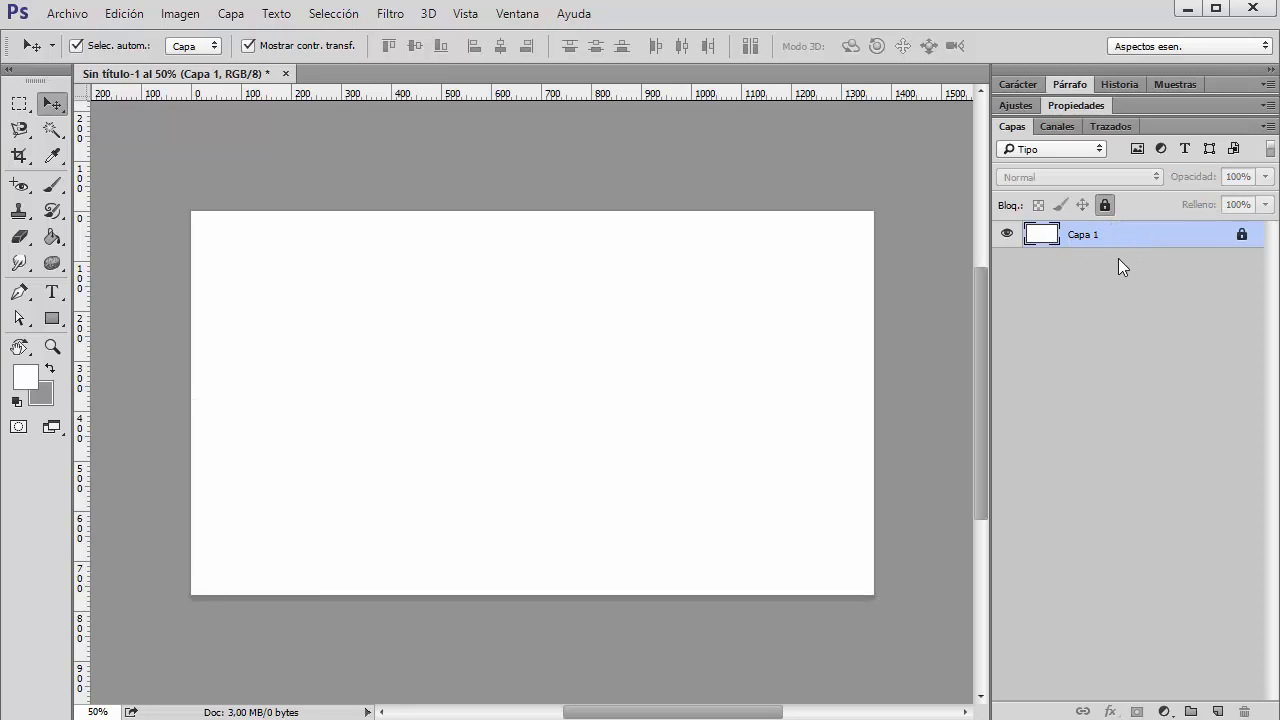
left_click_drag(557, 323, 474, 354)
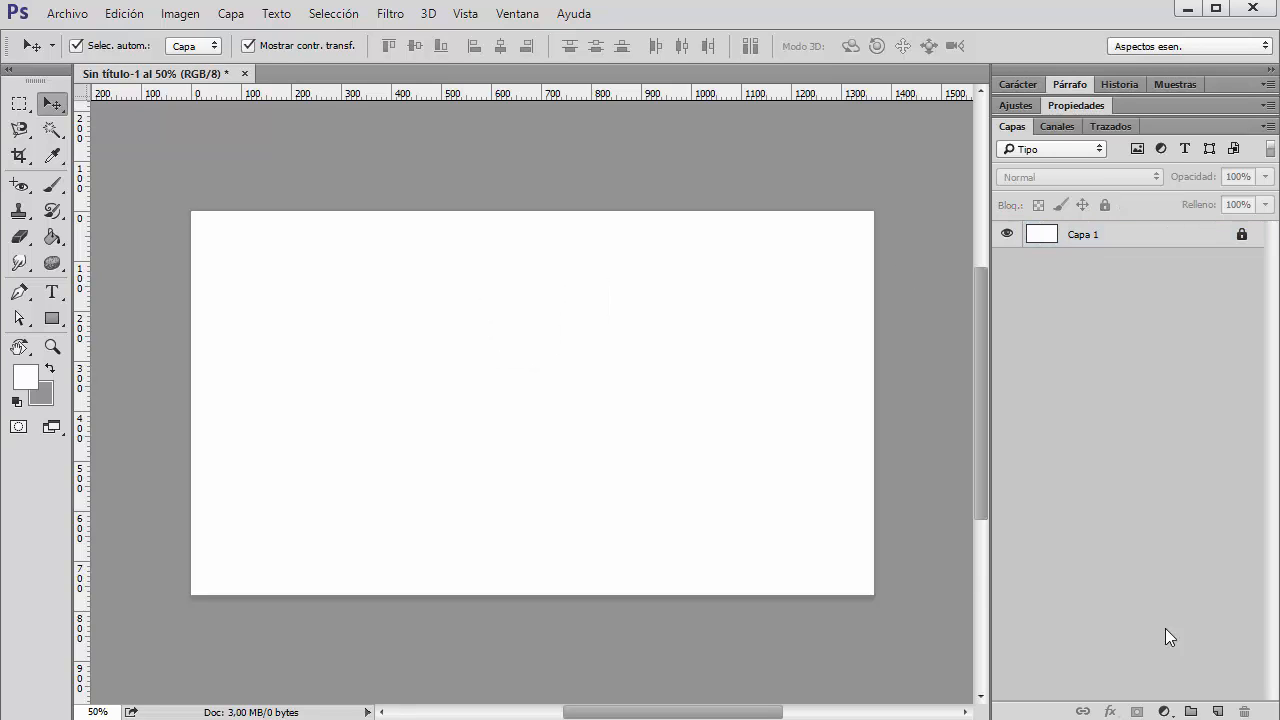
left_click(1218, 711)
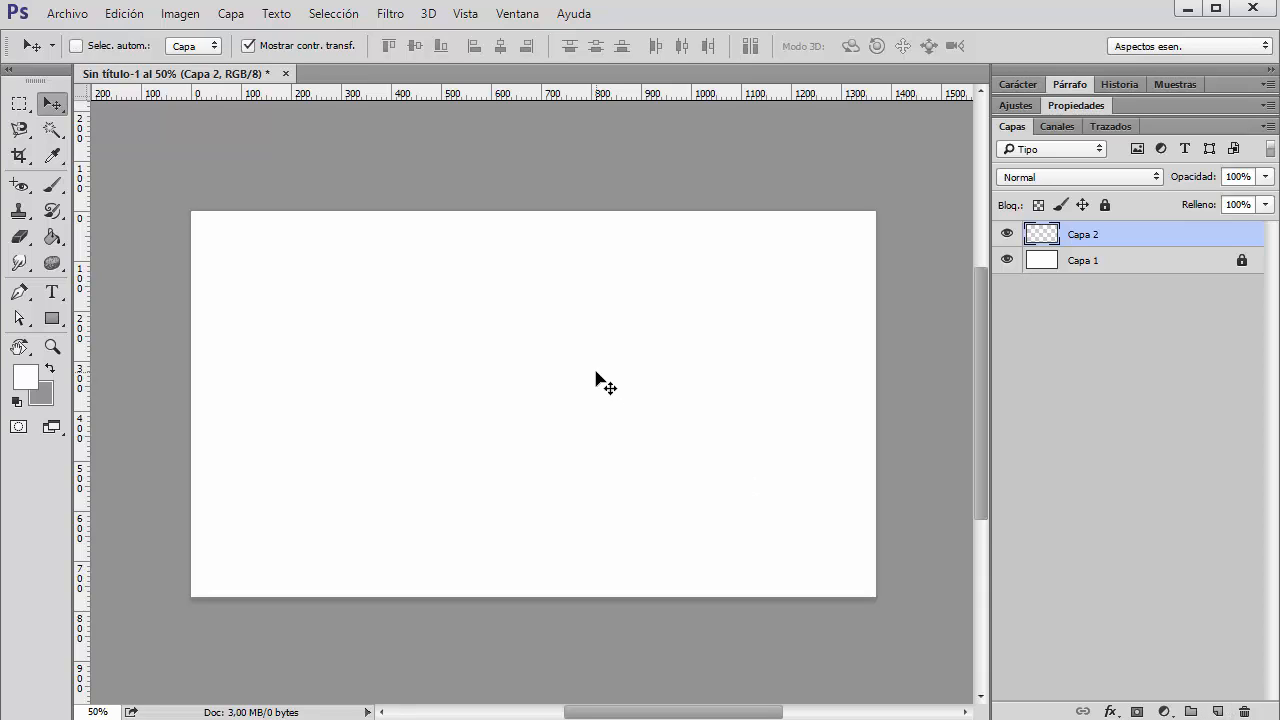
key("ctrl+0")
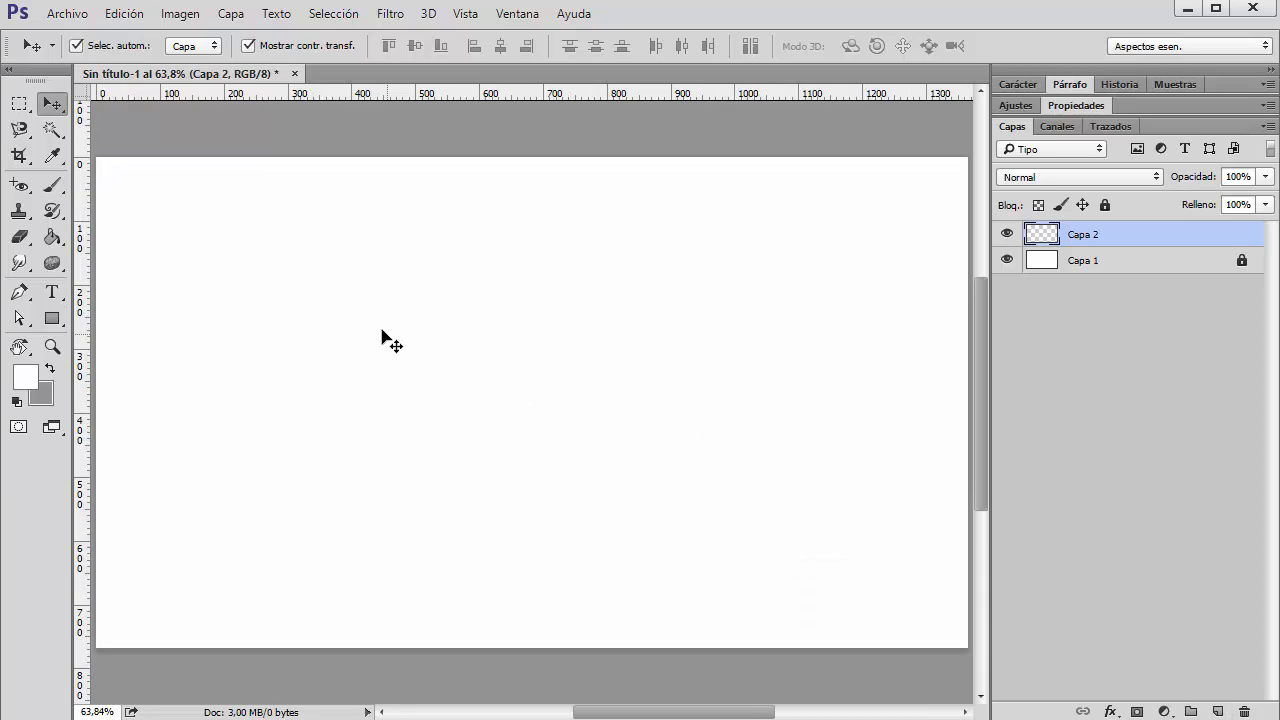
left_click(59, 314)
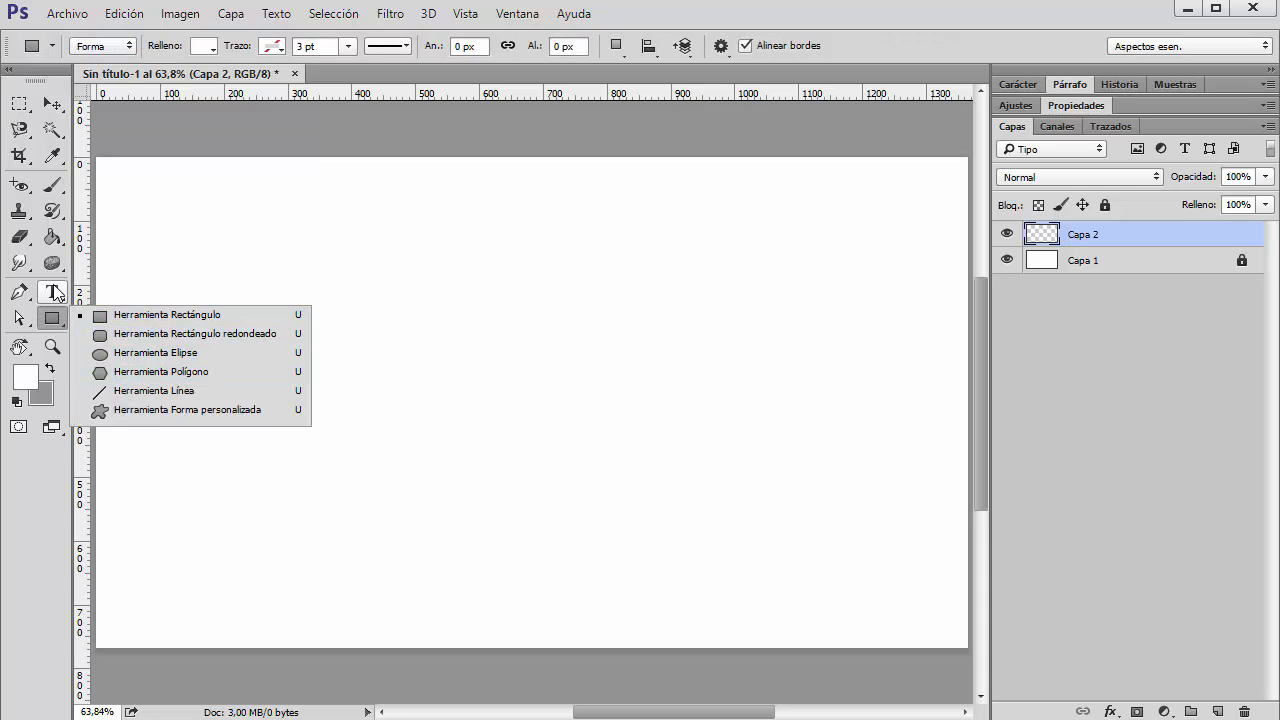
left_click(676, 22)
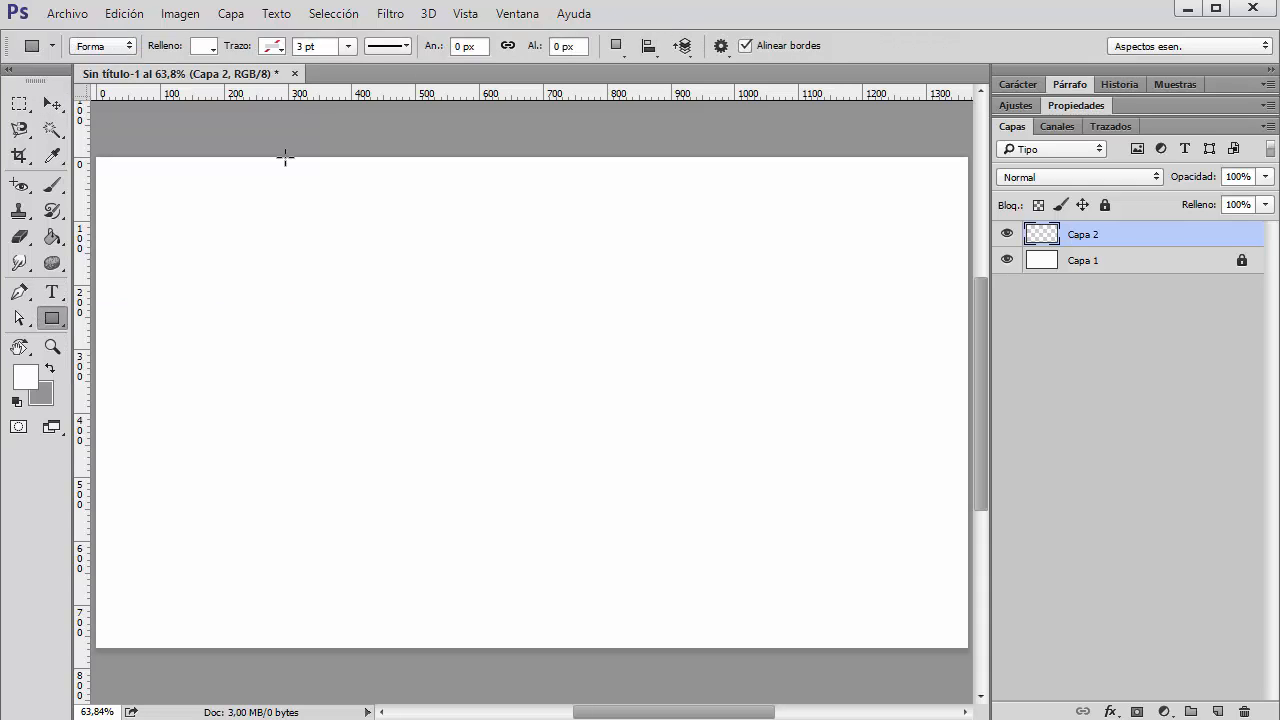
left_click(52, 316)
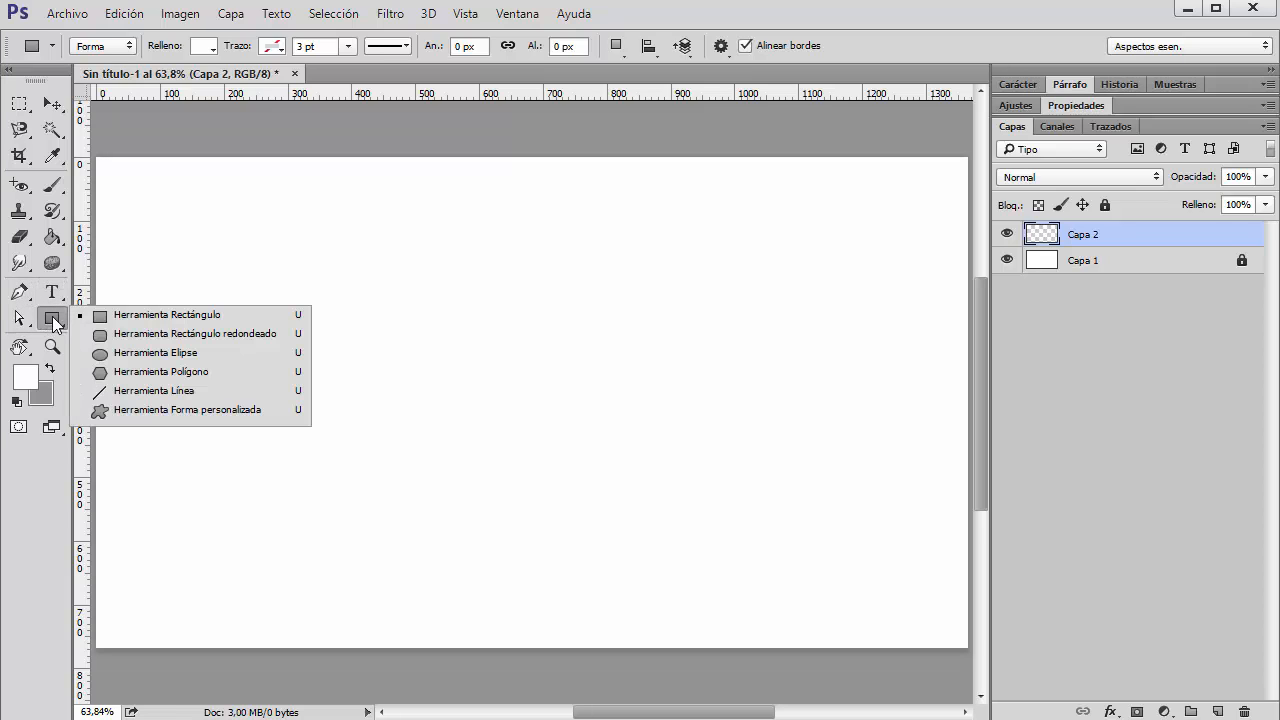
left_click(163, 314)
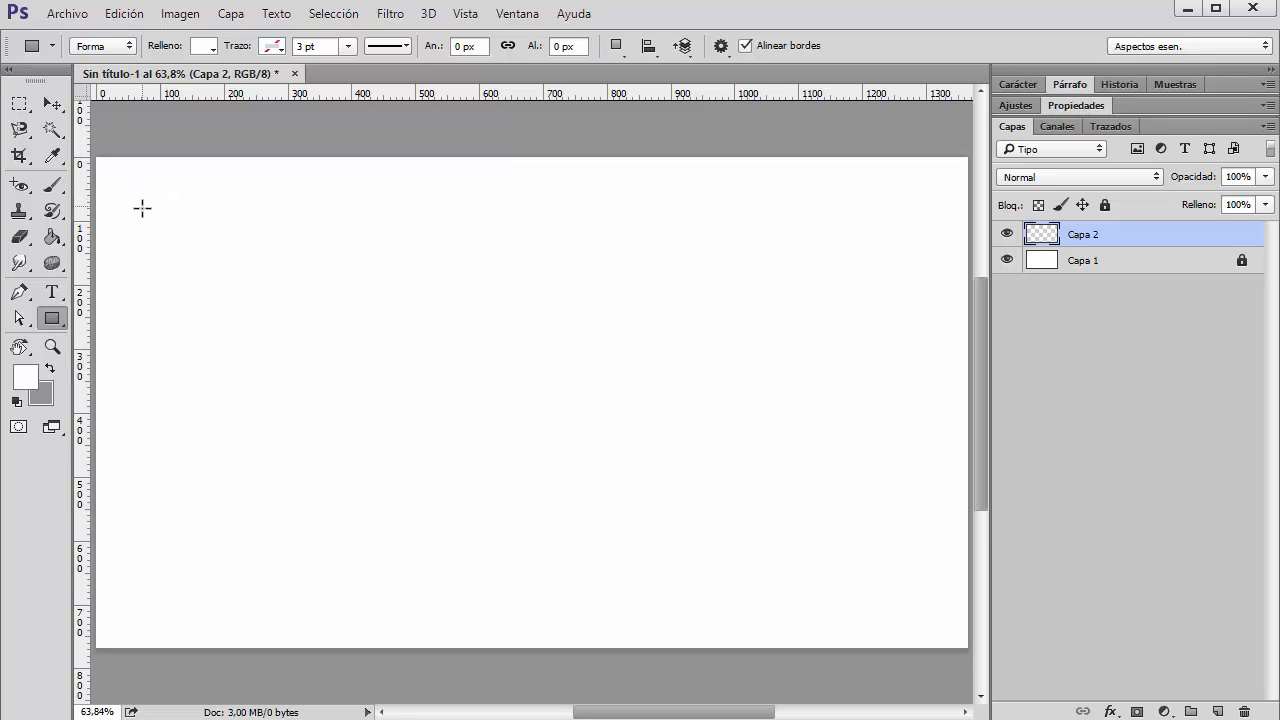
left_click(49, 316)
left_click(109, 317)
left_click(169, 216)
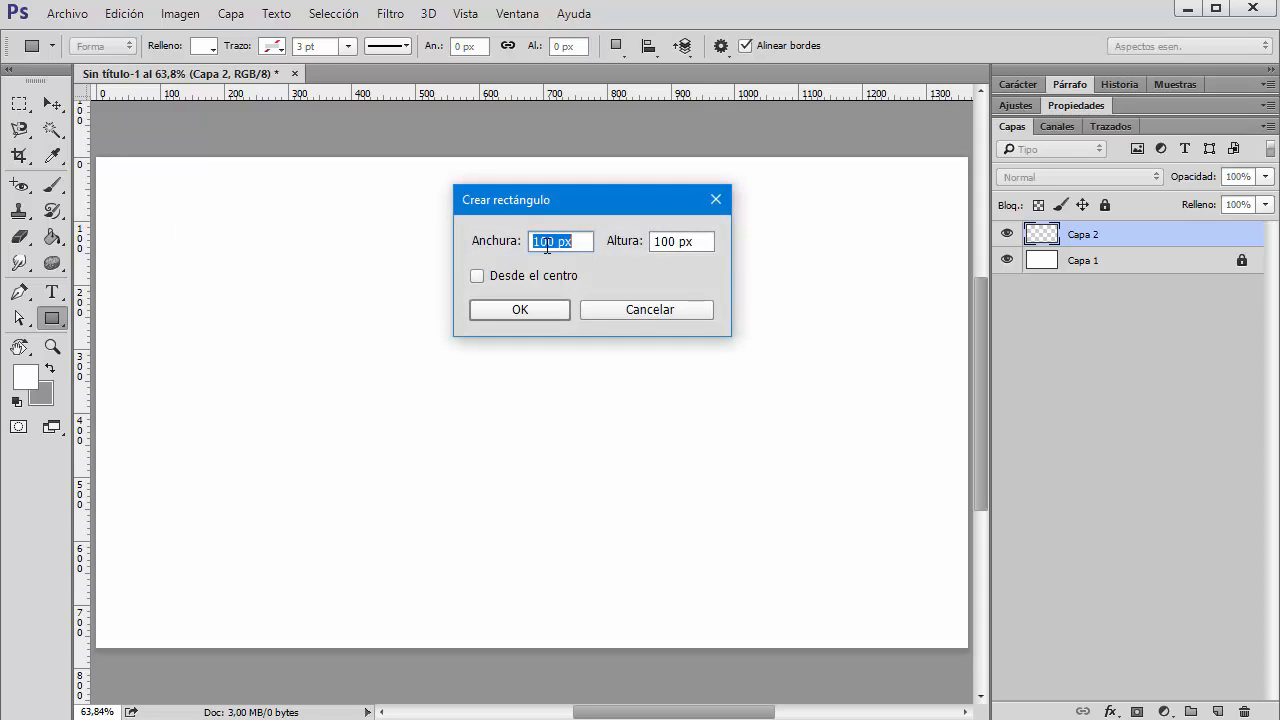
left_click(634, 307)
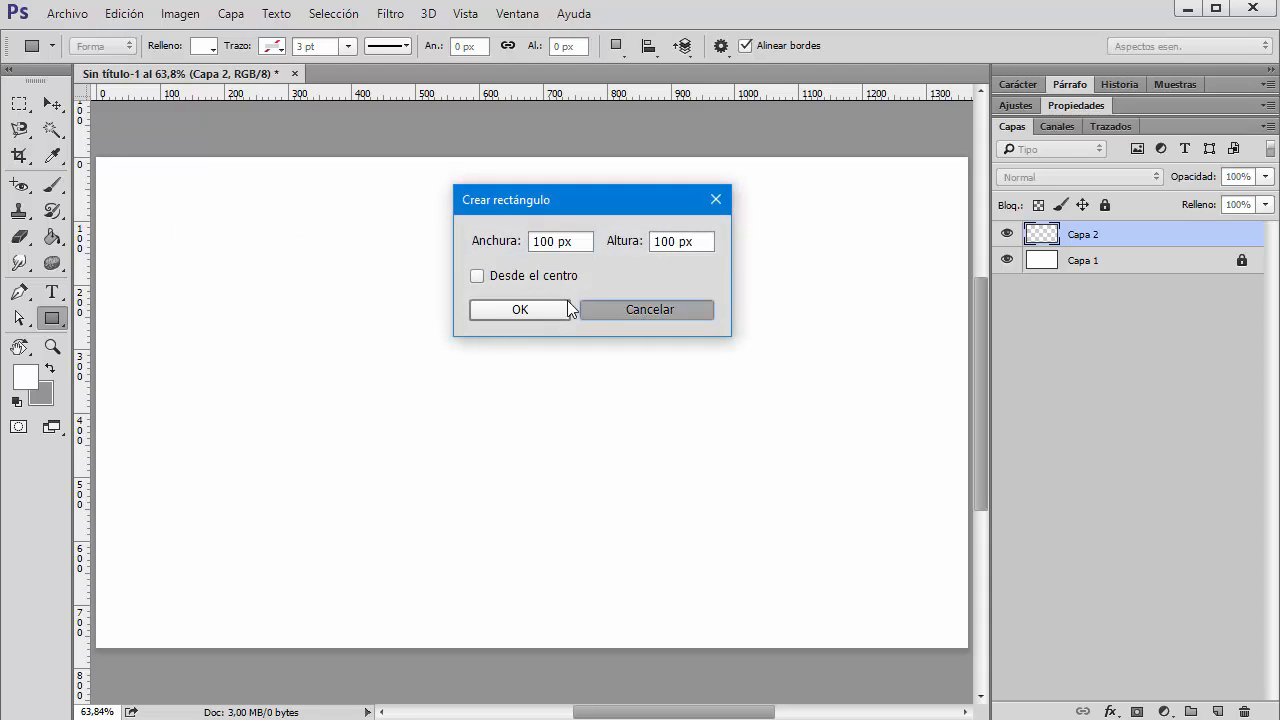
left_click_drag(145, 191, 268, 219)
key("ctrl+z")
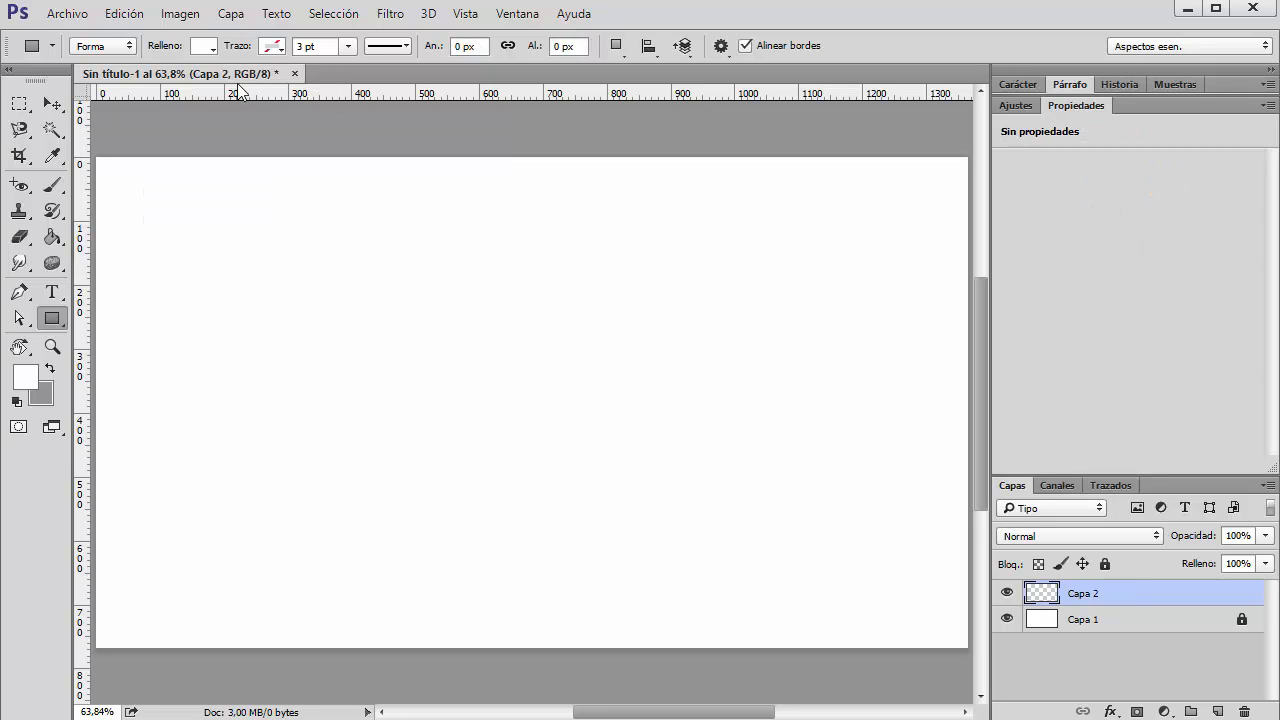
- Place two horizontal guides near the canvas's upper edge, at about 60 px and 110 px, and lock the guides
left_click_drag(269, 90, 274, 195)
left_click_drag(258, 98, 274, 227)
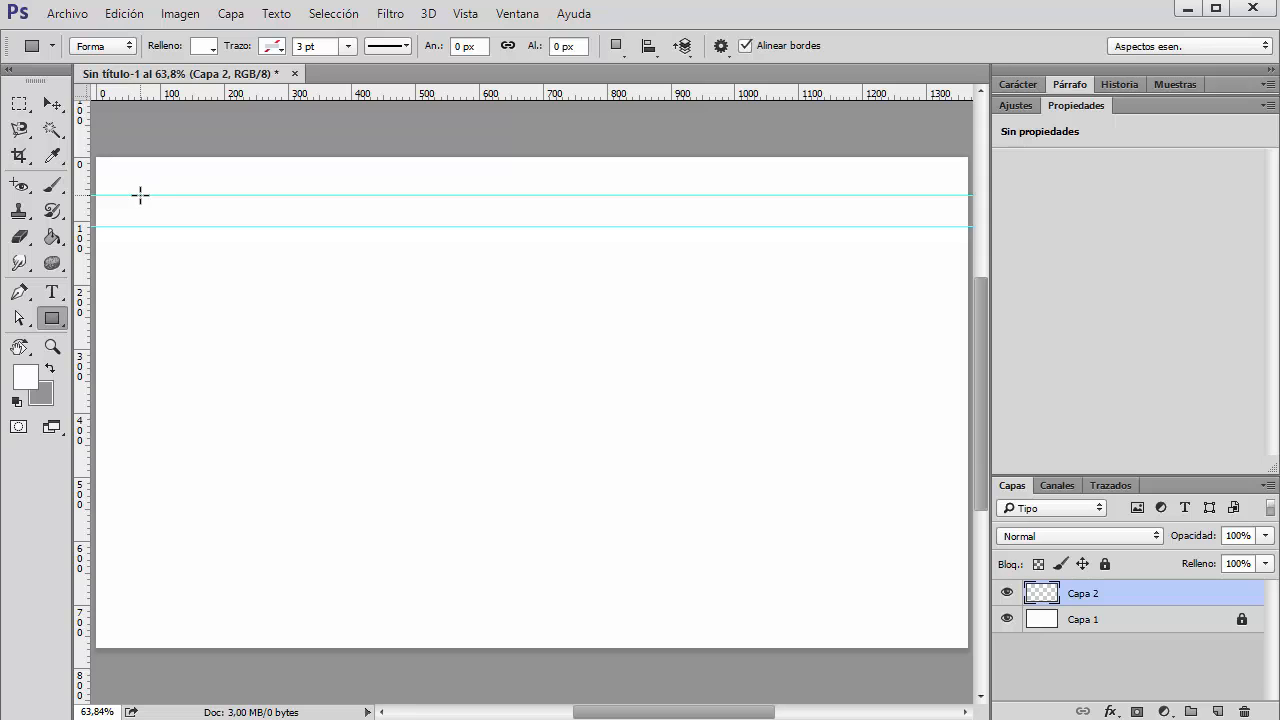
left_click(465, 14)
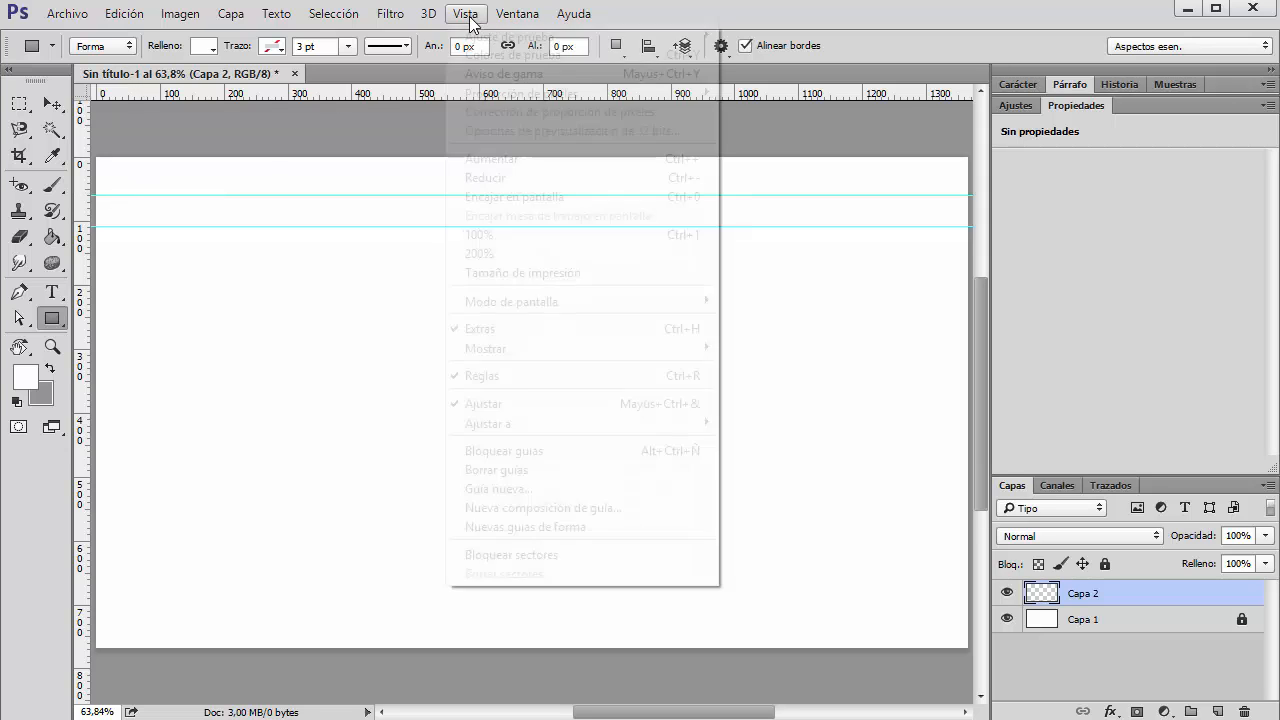
left_click(535, 451)
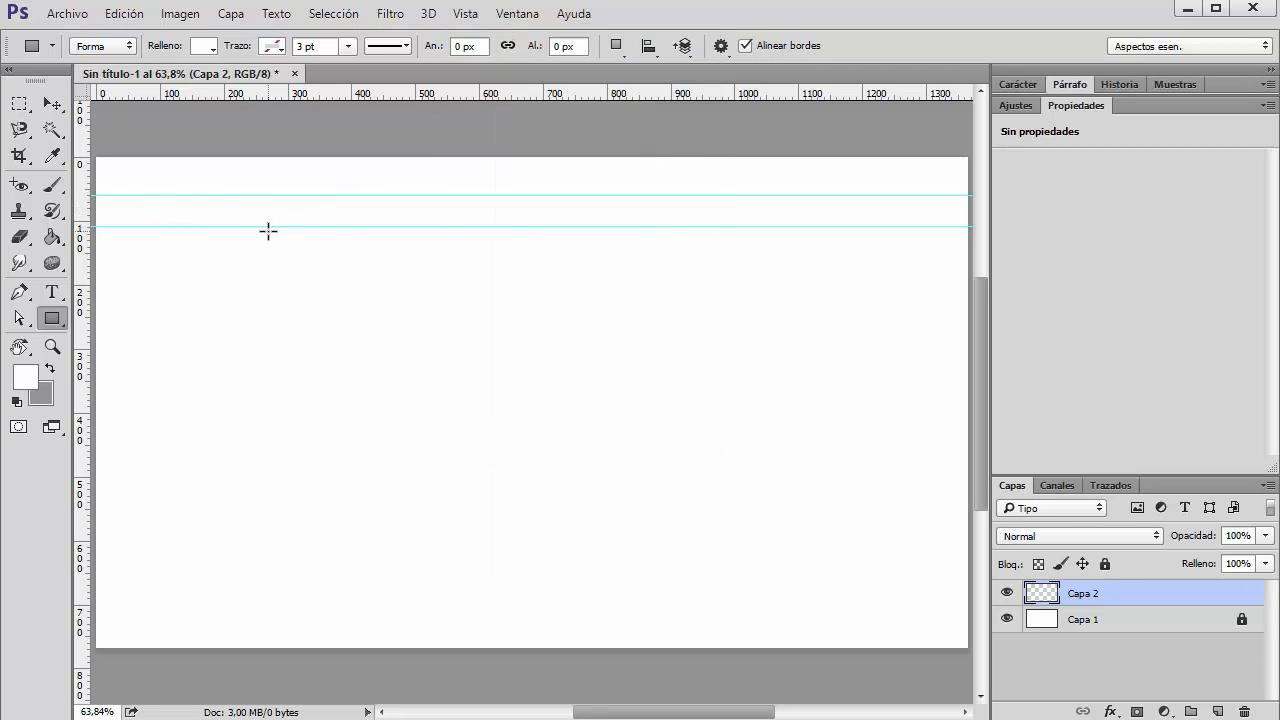
- Draw a rectangle shape about 194 × 49 px between the two guides, about 99 px from the canvas's left edge
scroll(293, 229, "up", 1)
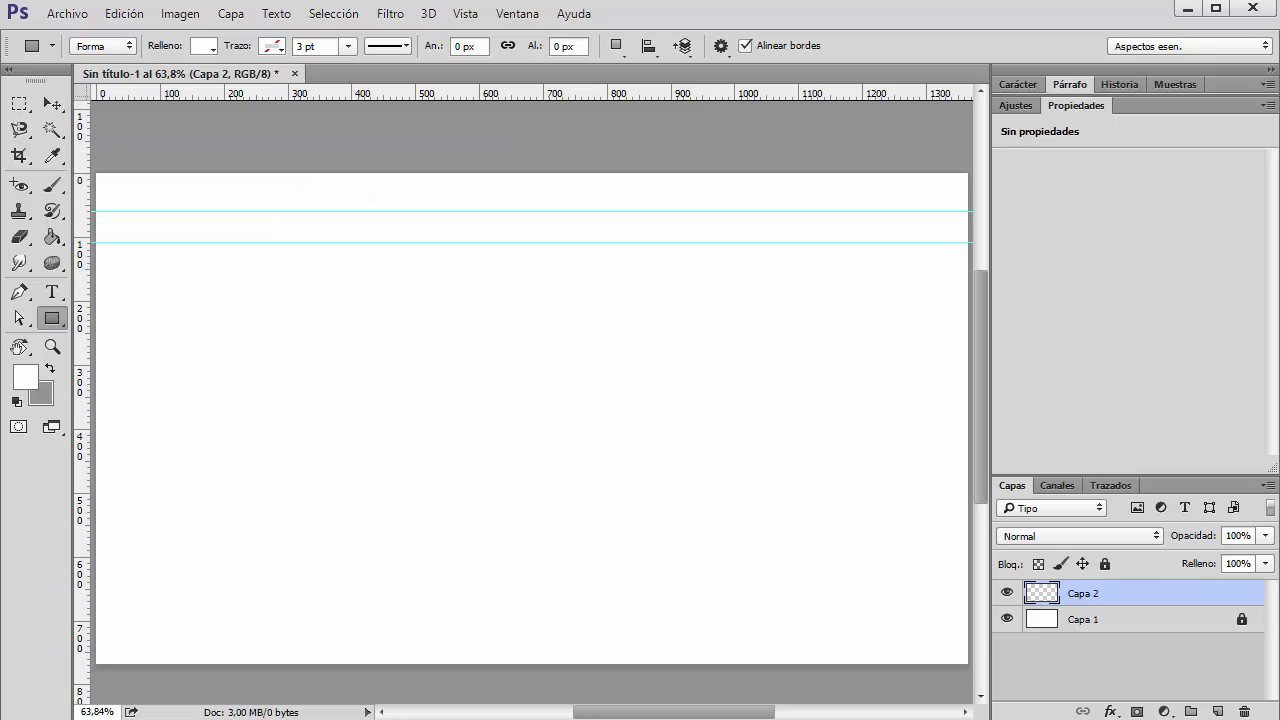
left_click_drag(114, 712, 71, 709)
type("100")
key("Return")
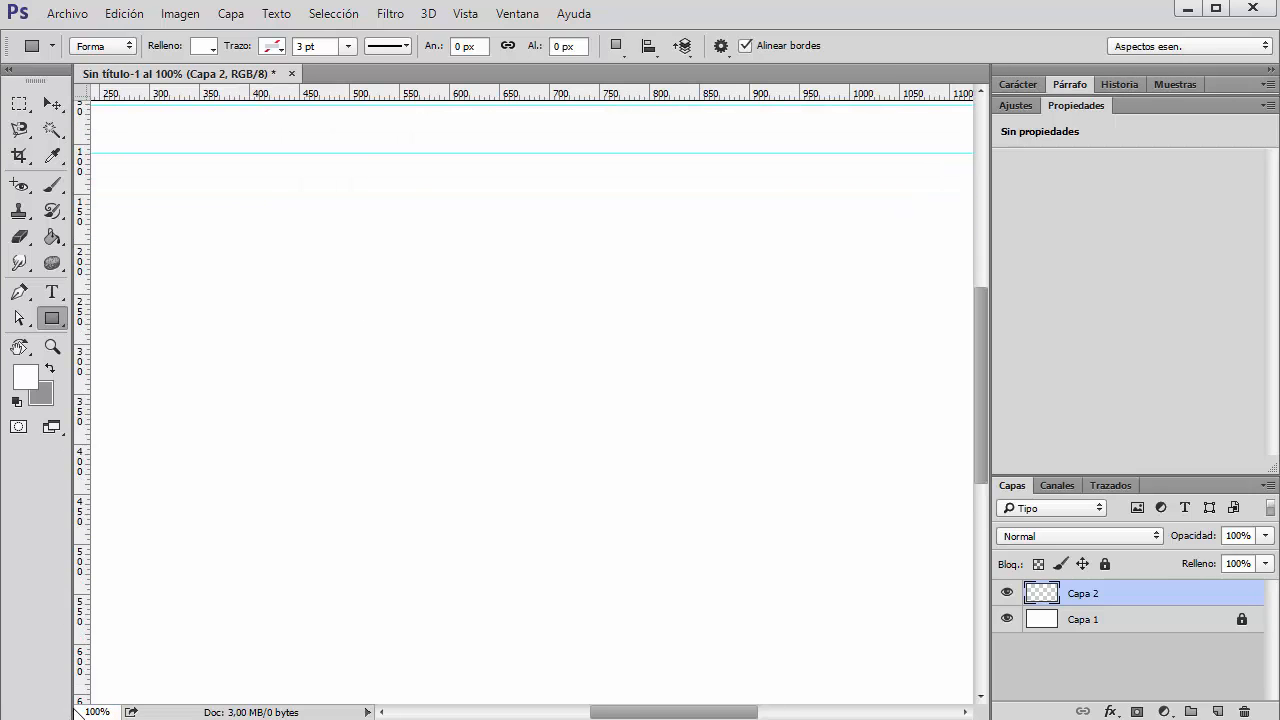
left_click_drag(318, 238, 717, 380)
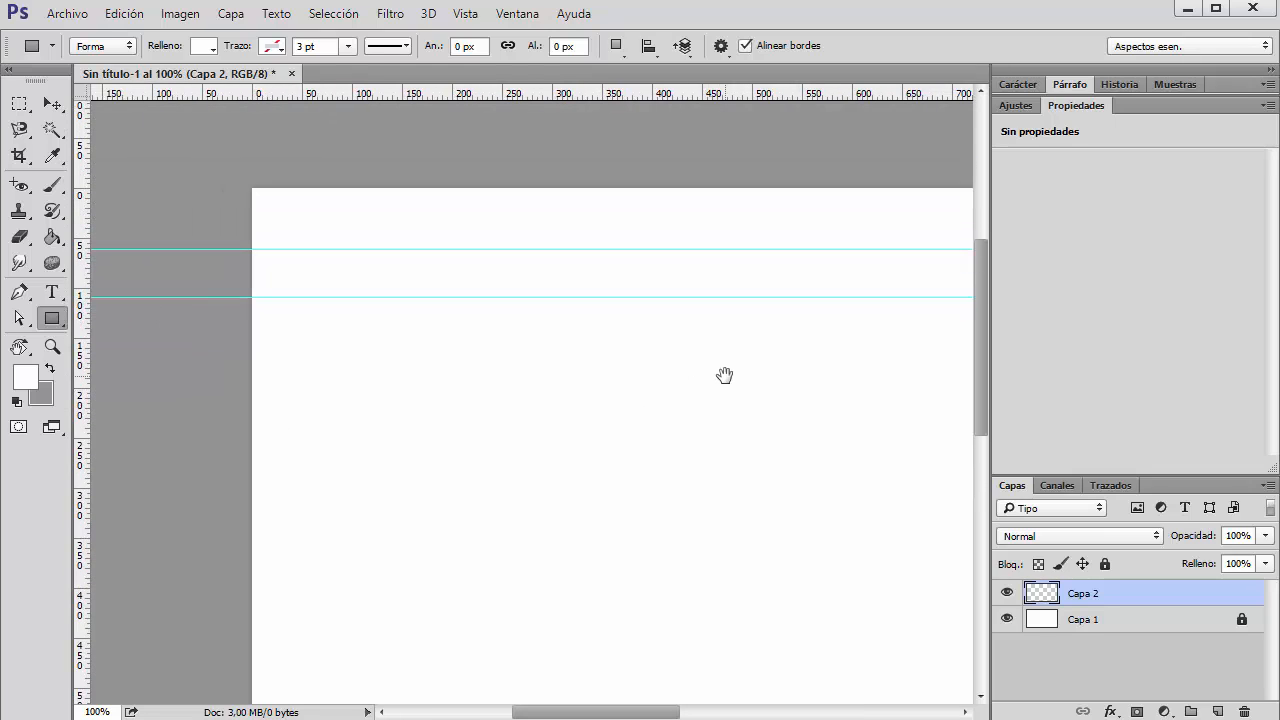
left_click_drag(431, 283, 323, 283)
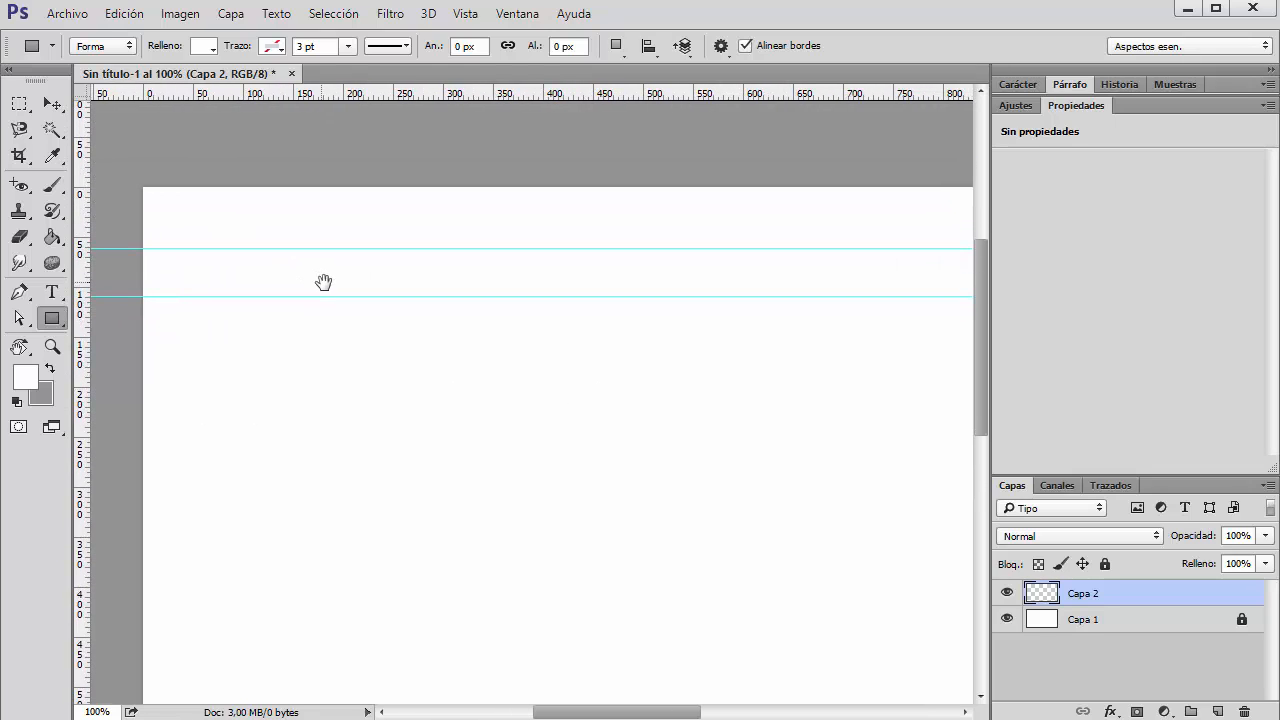
left_click_drag(243, 249, 436, 297)
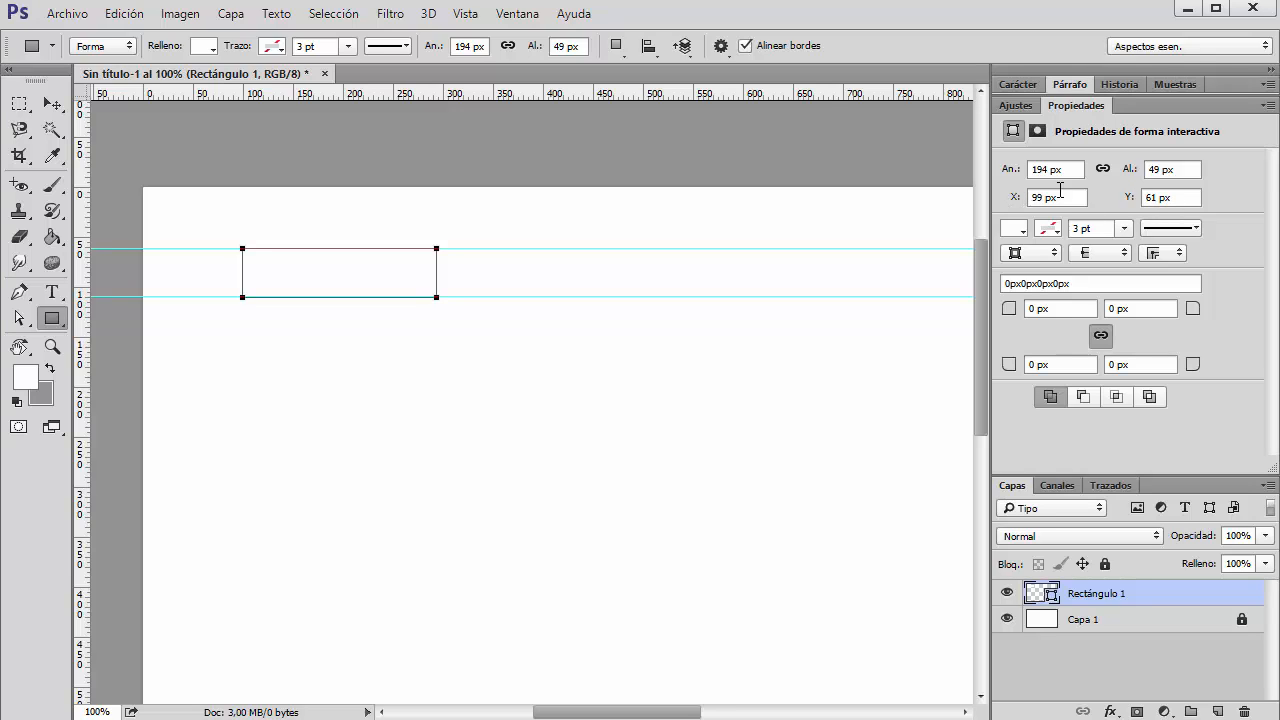
- Set the rectangle's width to 200 px and fill it with turquoise from the recently used colours
left_click(1069, 171)
type("200")
key("Tab")
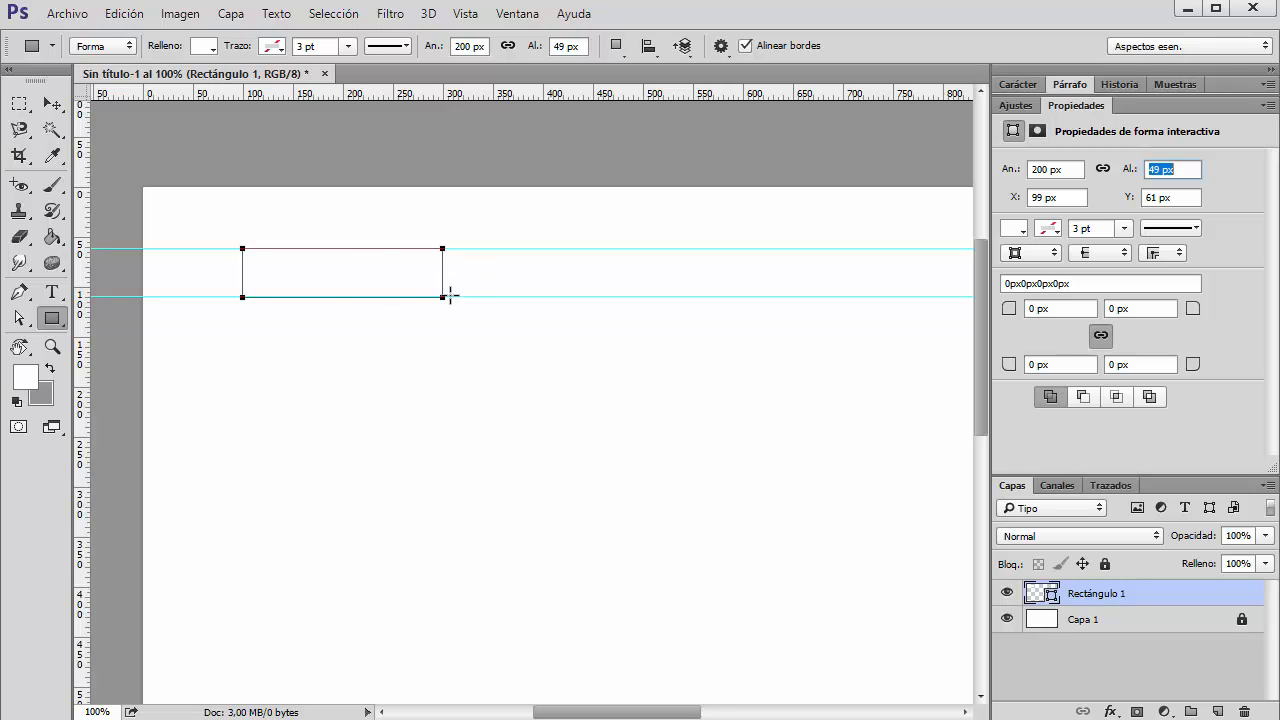
left_click(1016, 230)
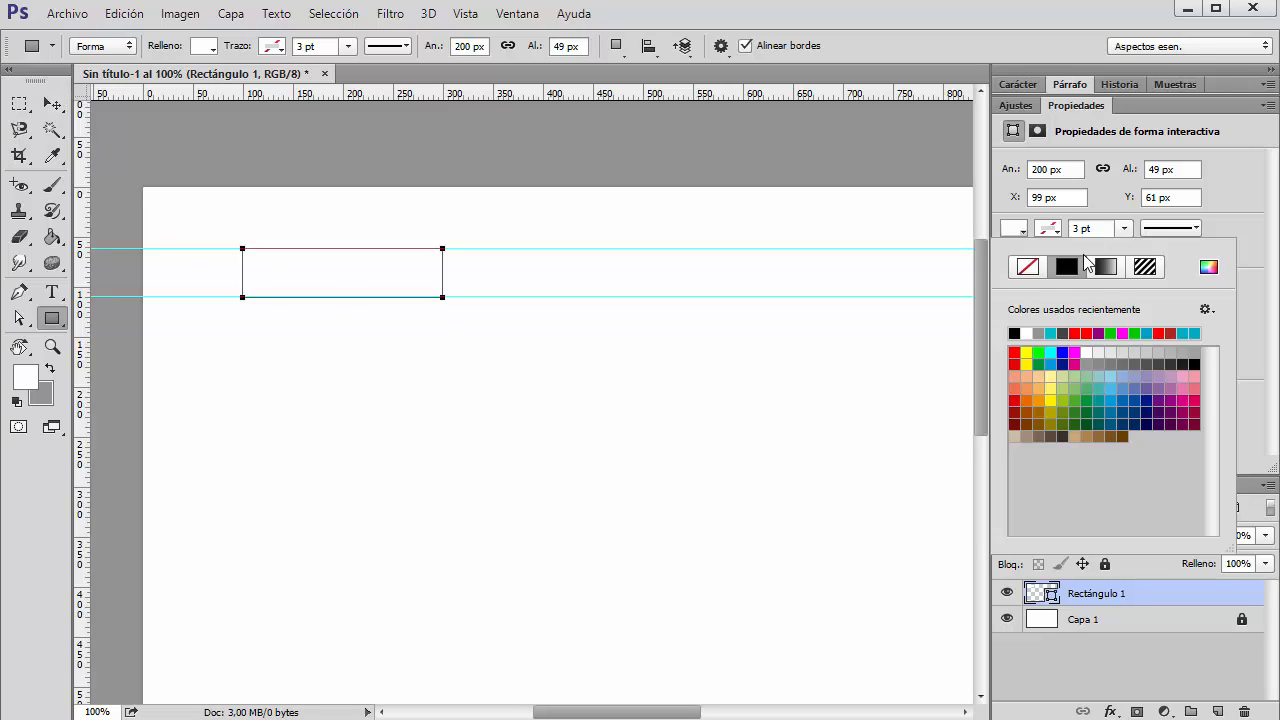
left_click(1049, 333)
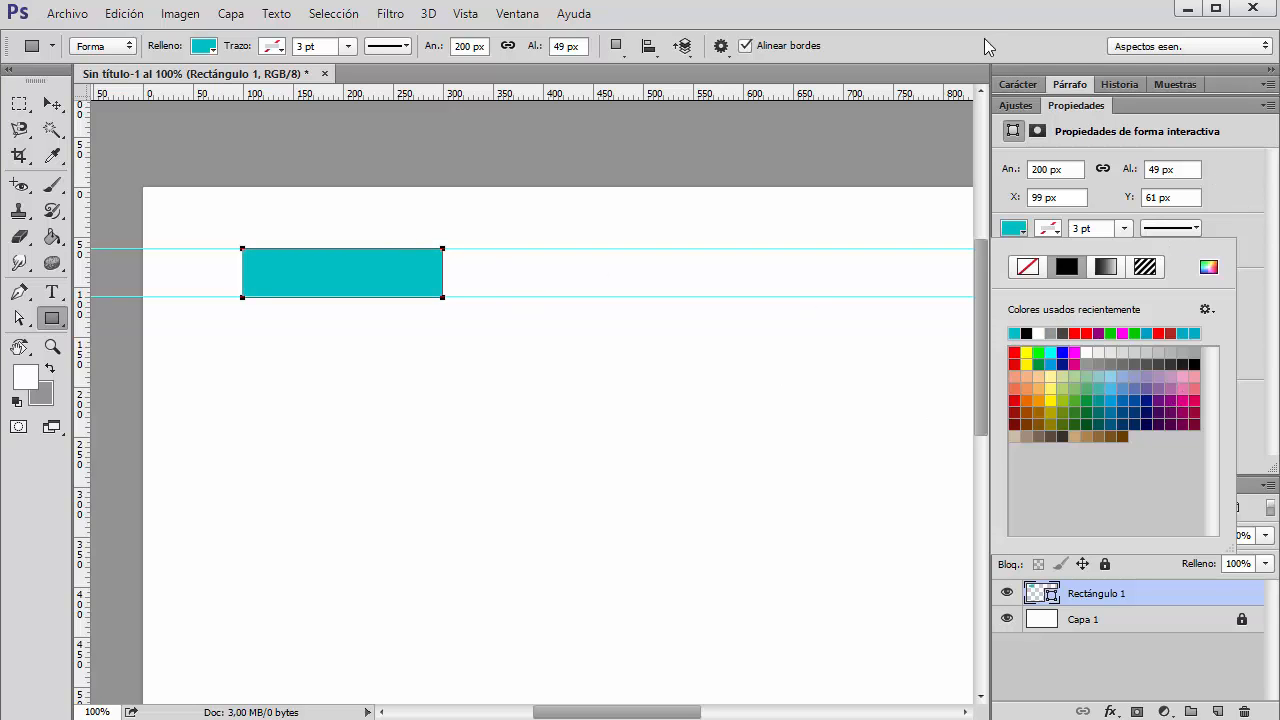
left_click(984, 38)
- Try a black stroke on the turquoise rectangle and set the stroke back to none
left_click(1058, 226)
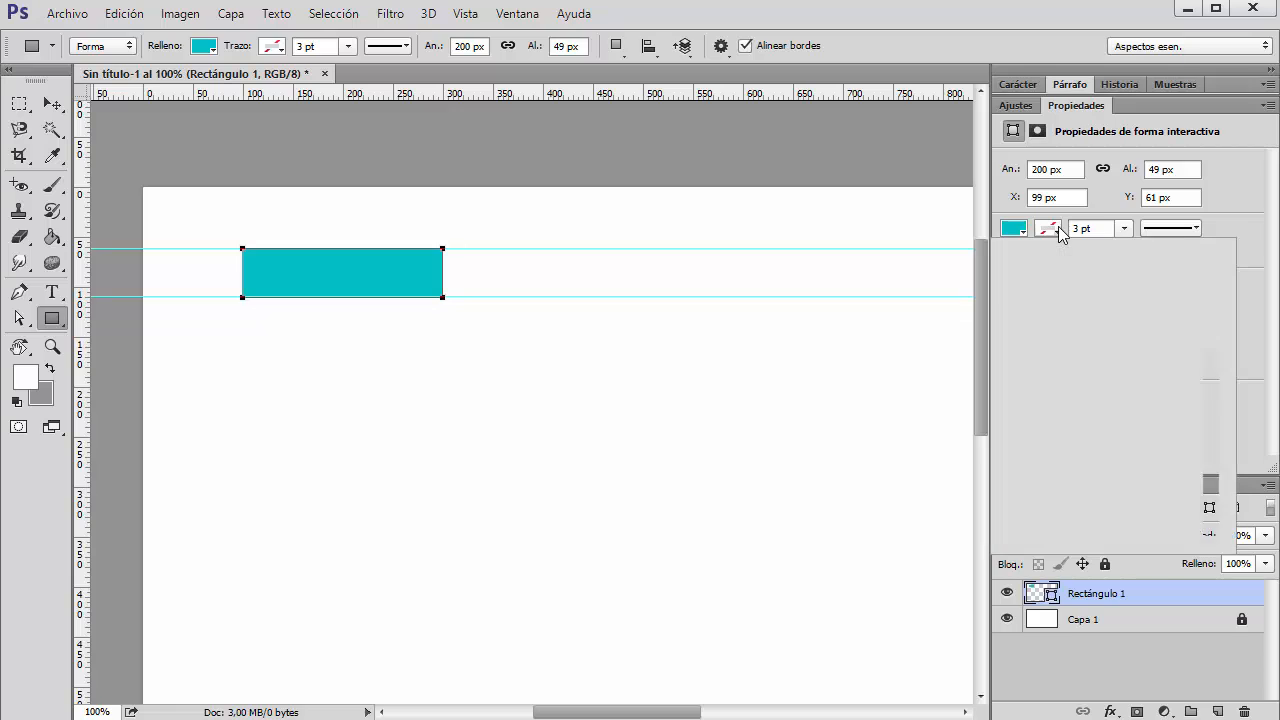
left_click(1028, 334)
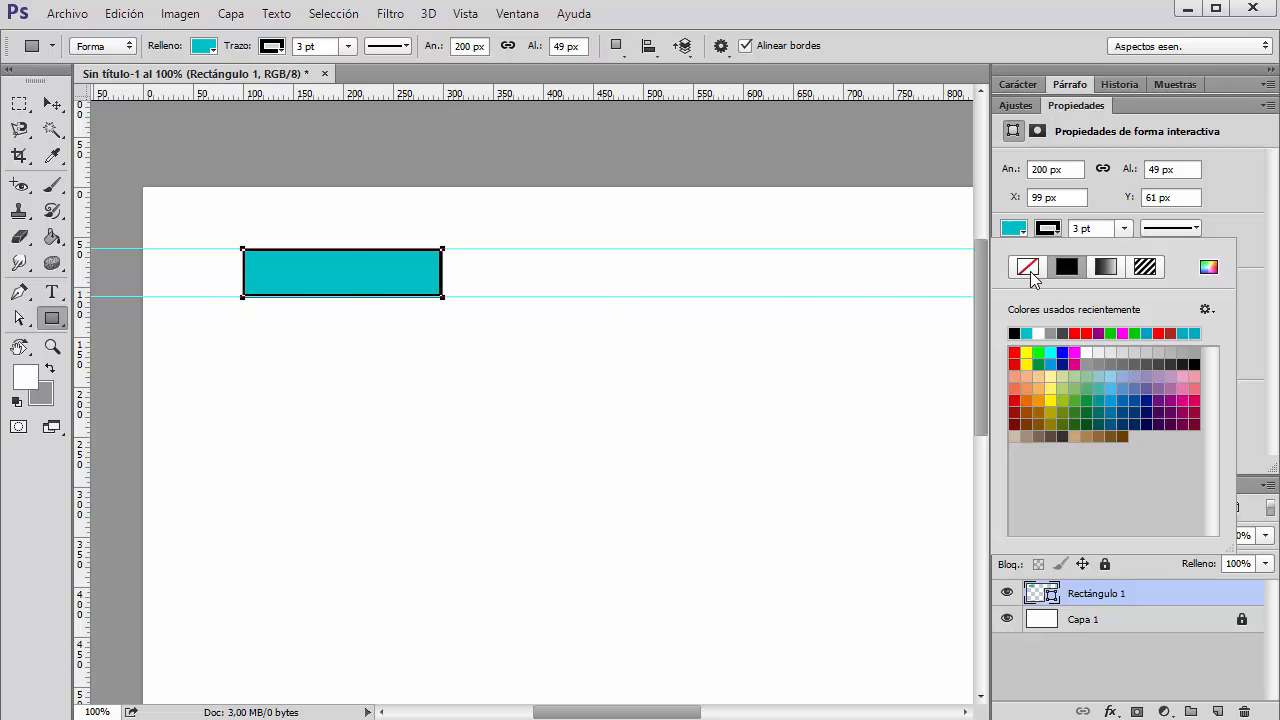
left_click(1030, 268)
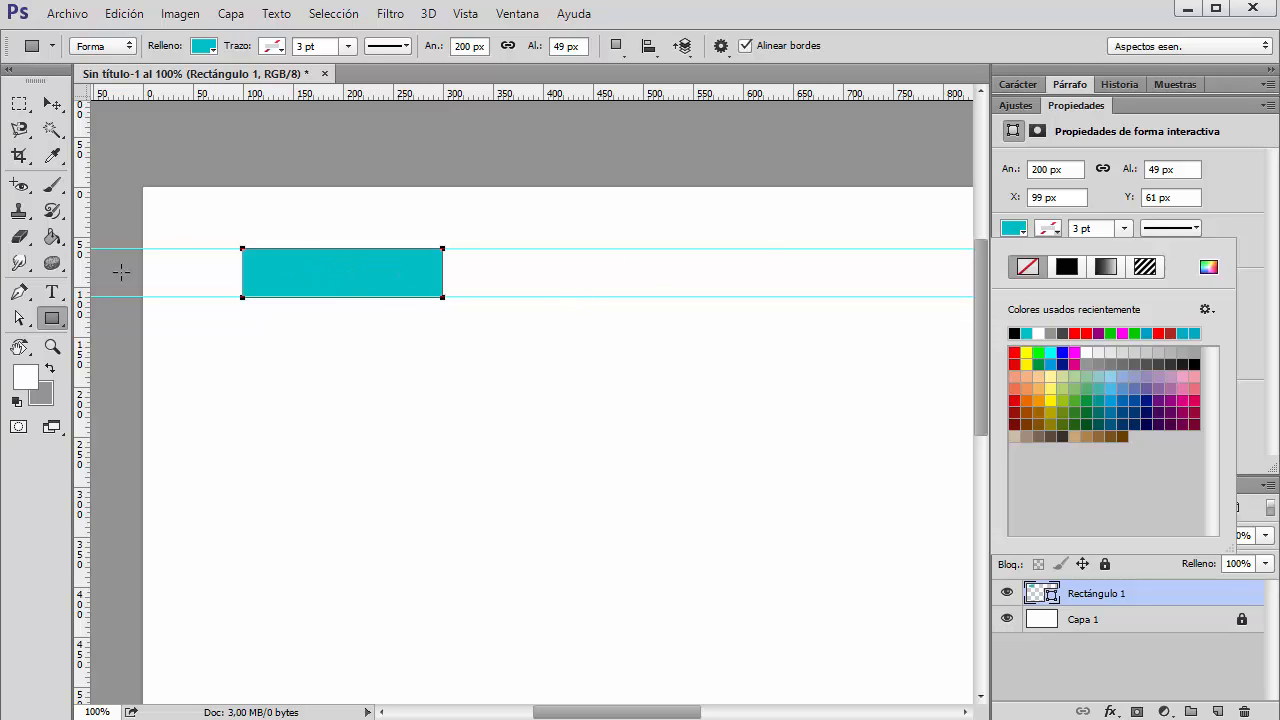
- Add the white text INICIO inside the rectangle in Century Gothic Bold at 18 px
left_click(52, 292)
left_click(52, 292)
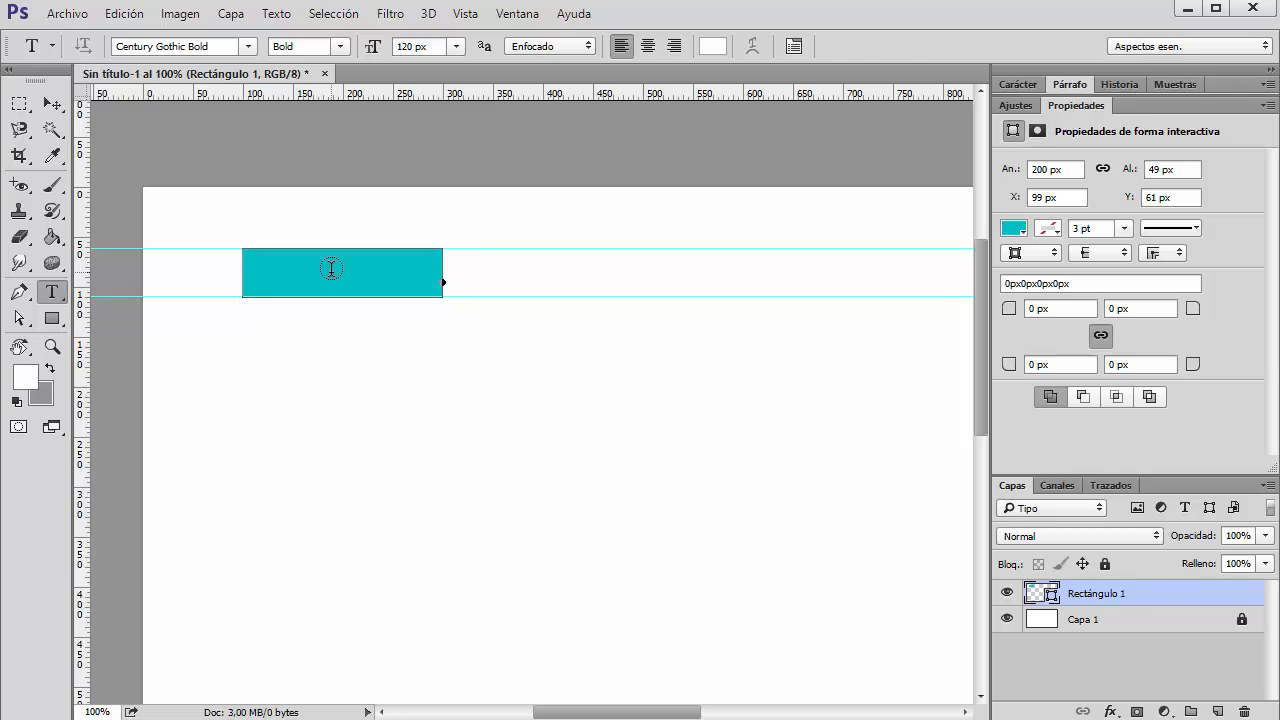
left_click(331, 268)
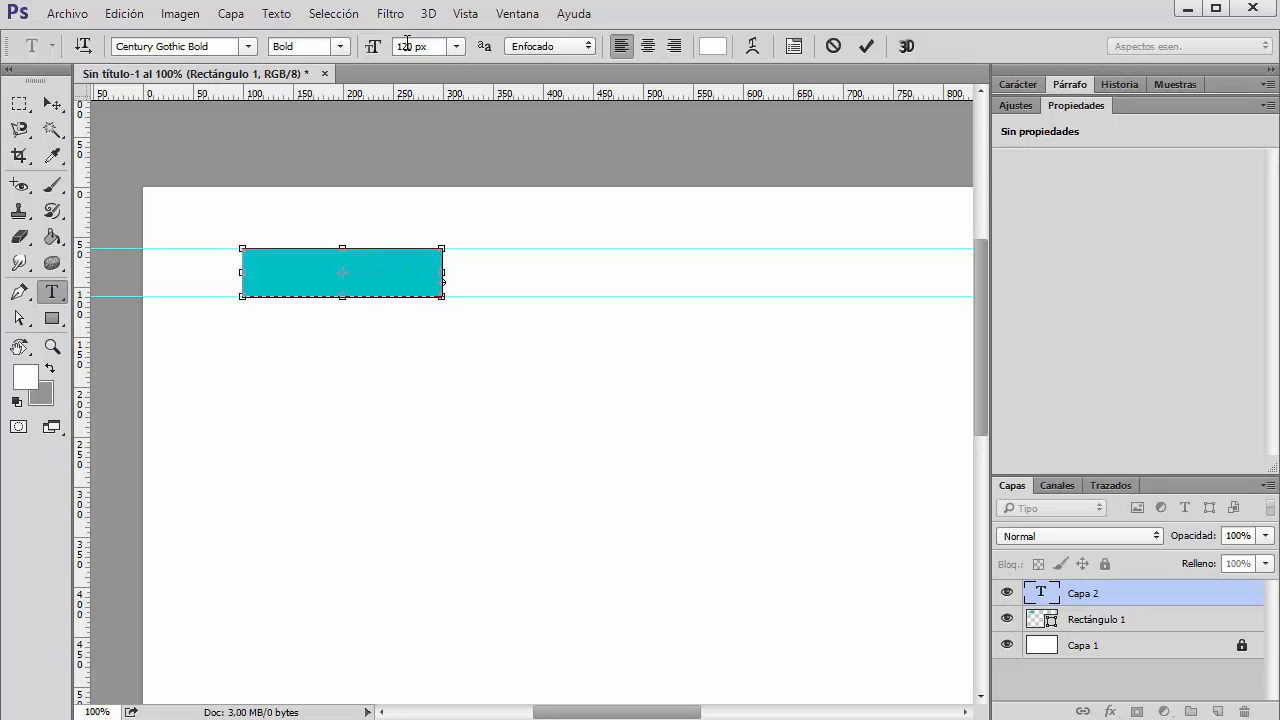
left_click(456, 47)
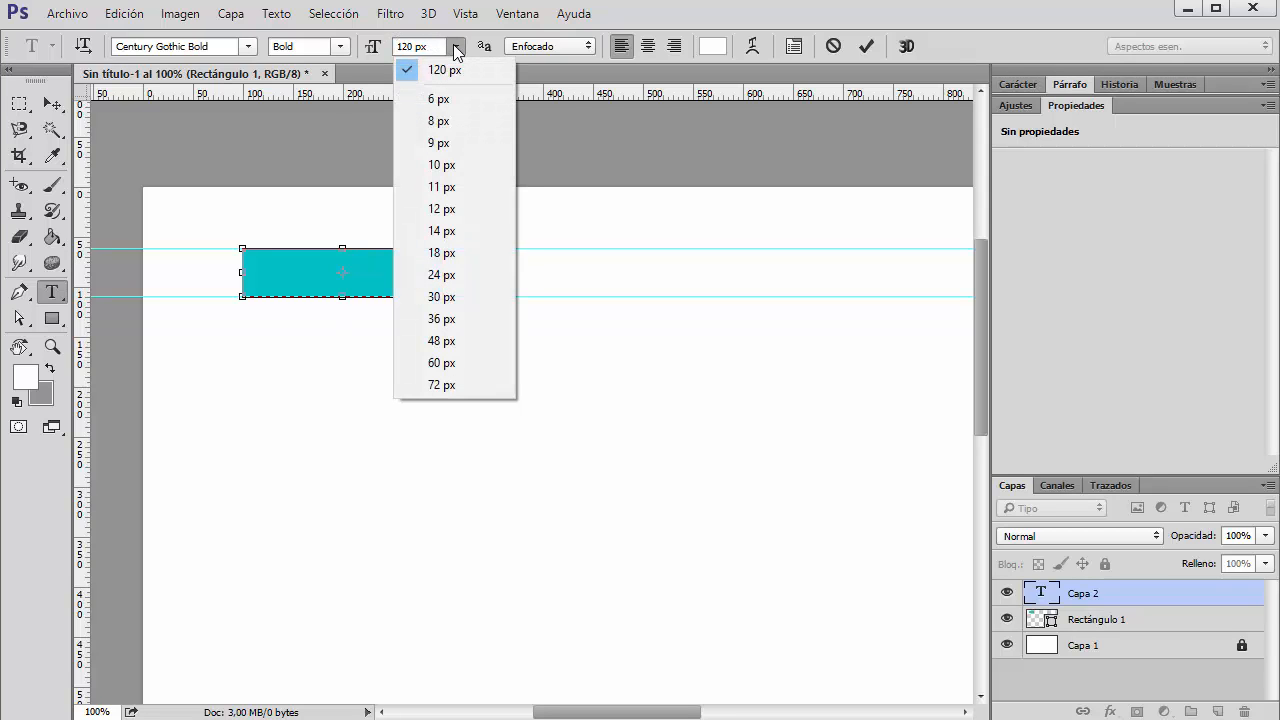
left_click(443, 233)
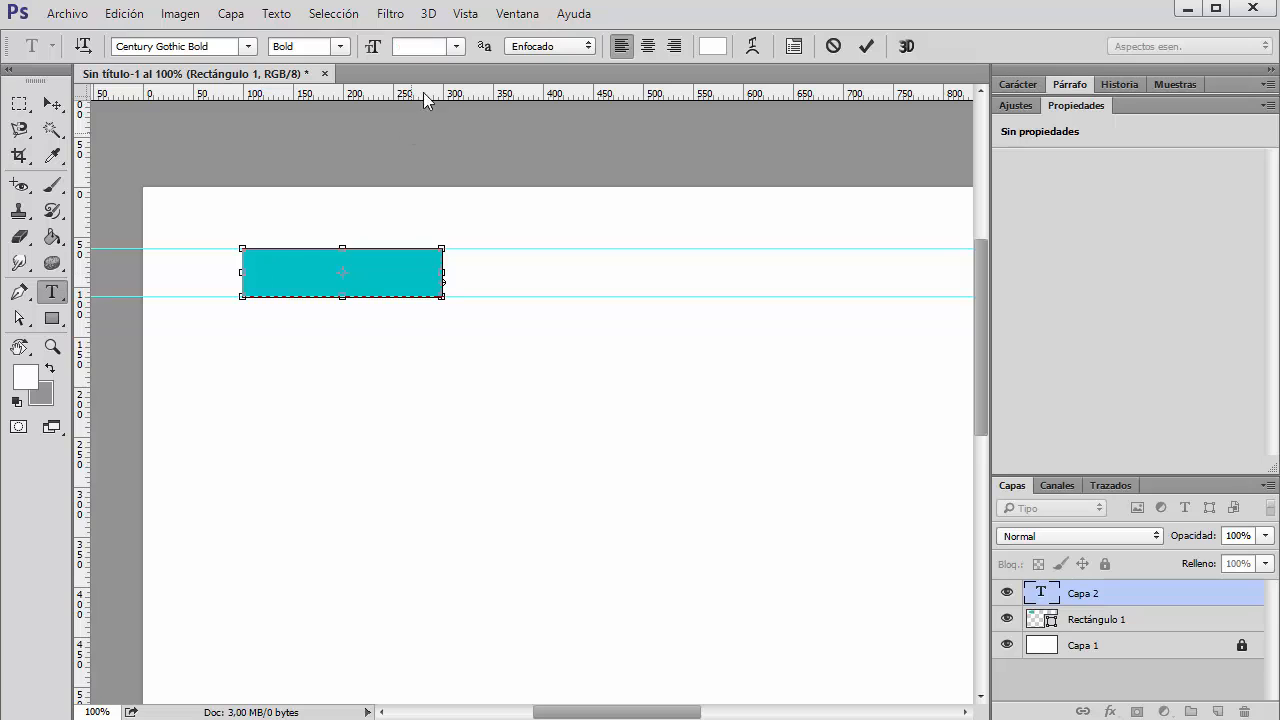
left_click(455, 46)
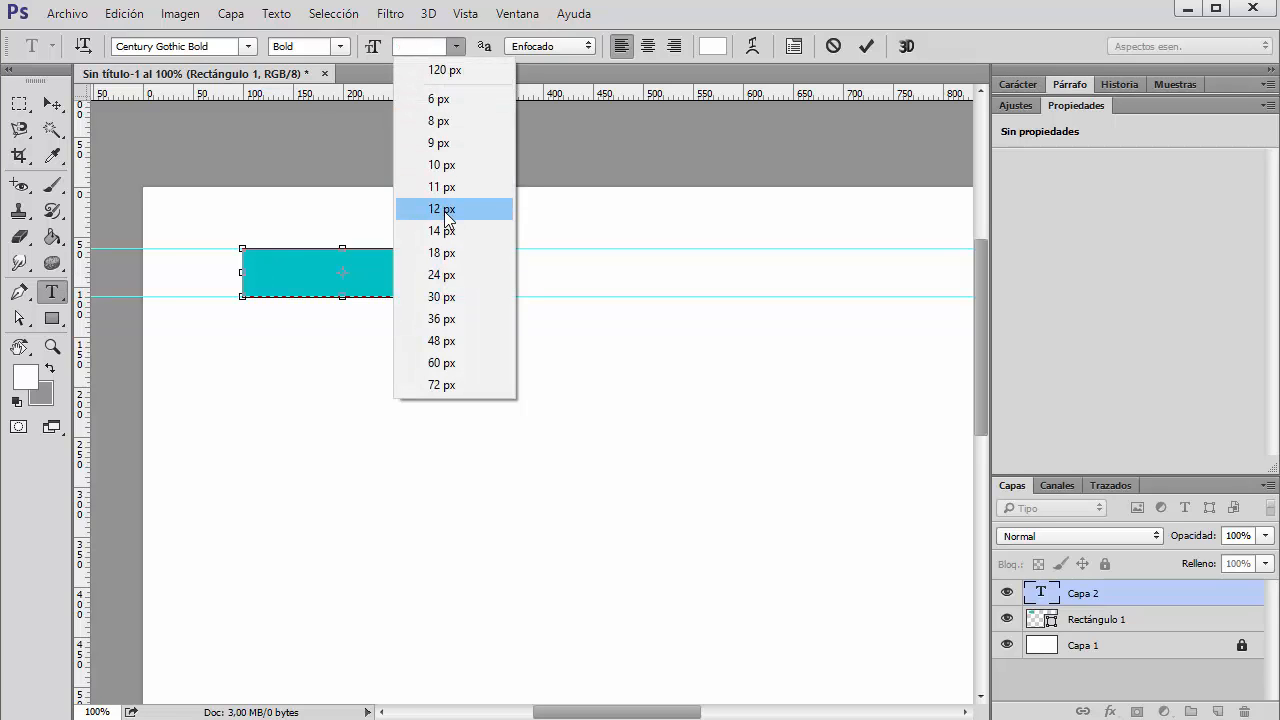
left_click(433, 206)
left_click(452, 47)
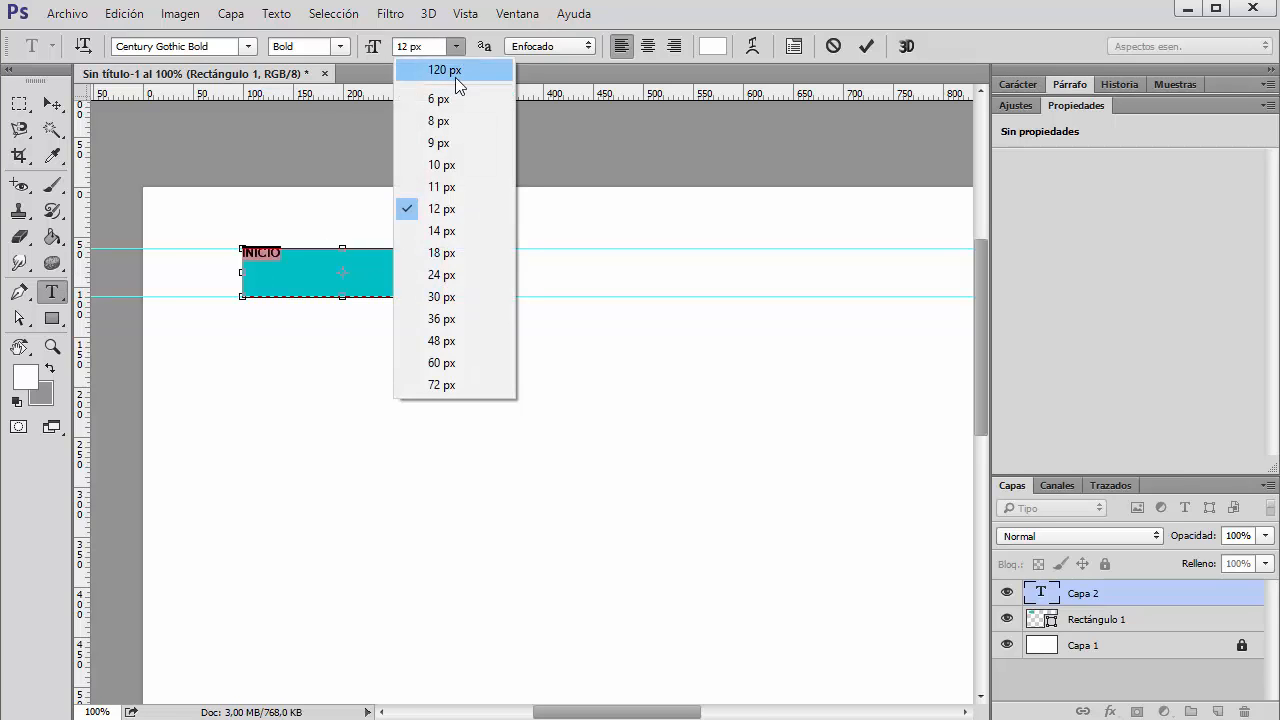
left_click(440, 252)
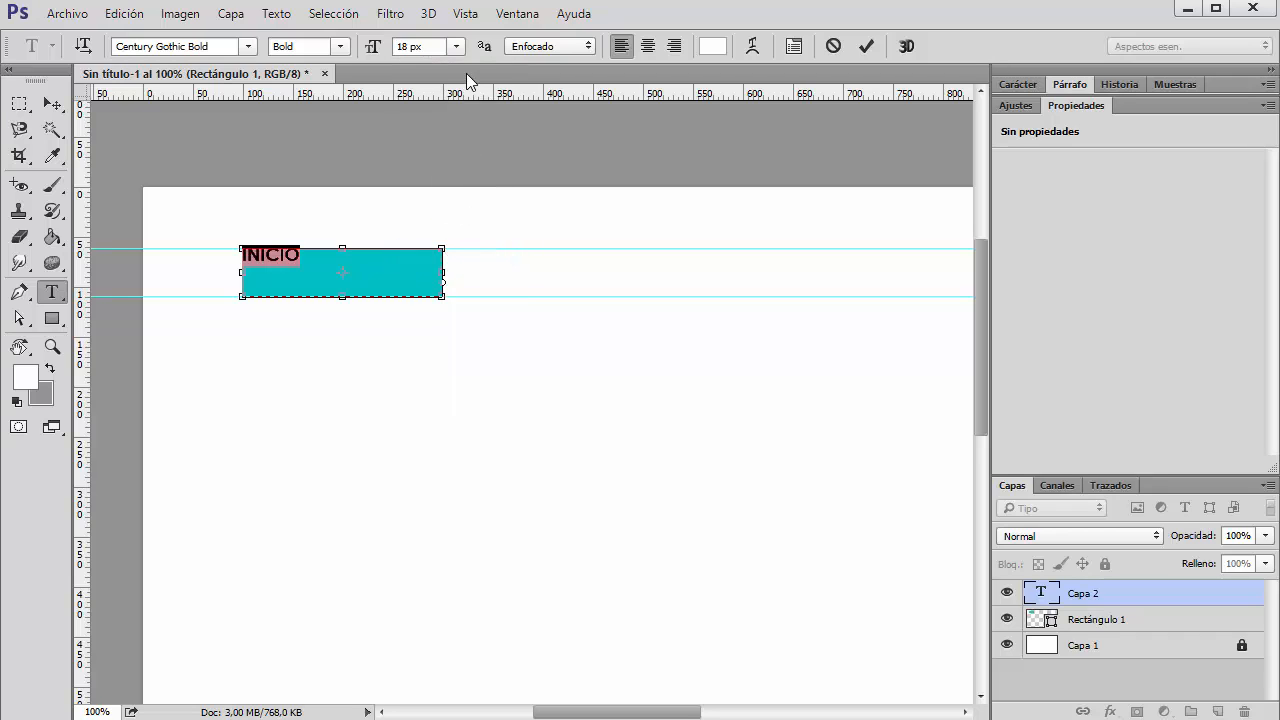
- Centre-align the INICIO text and move it down to about the rectangle's vertical middle
left_click(648, 46)
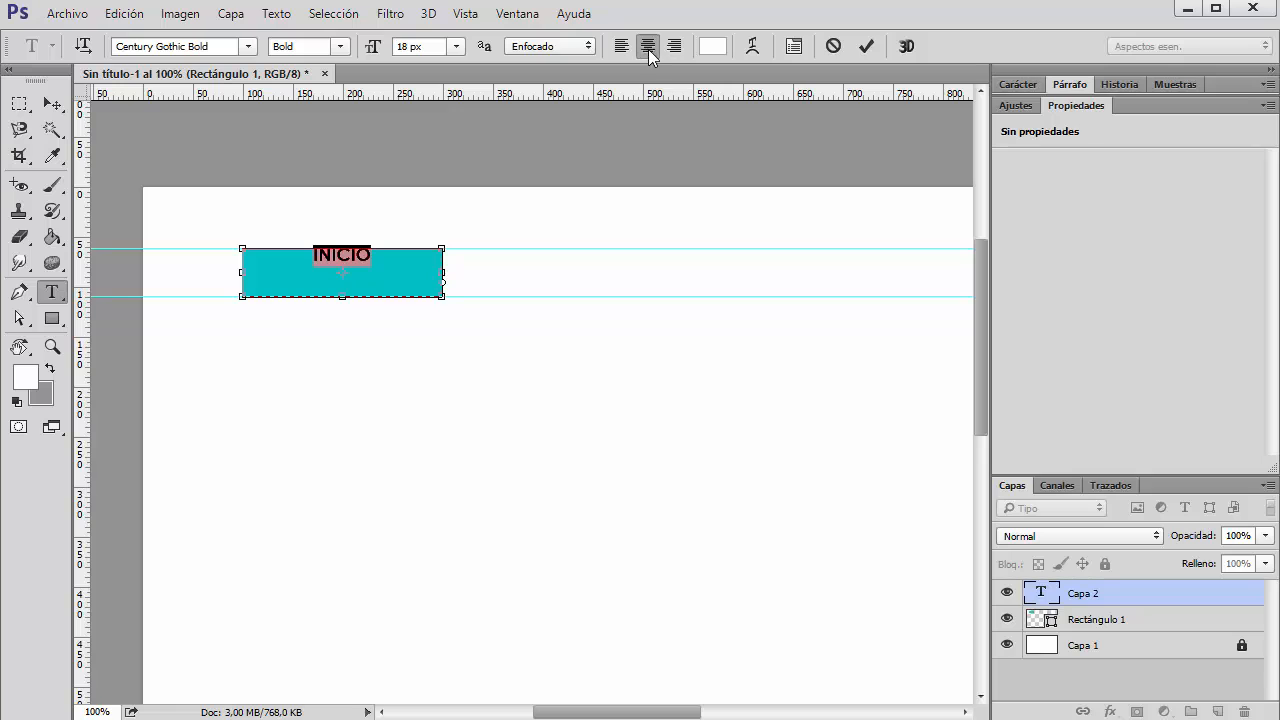
left_click(866, 47)
left_click(52, 104)
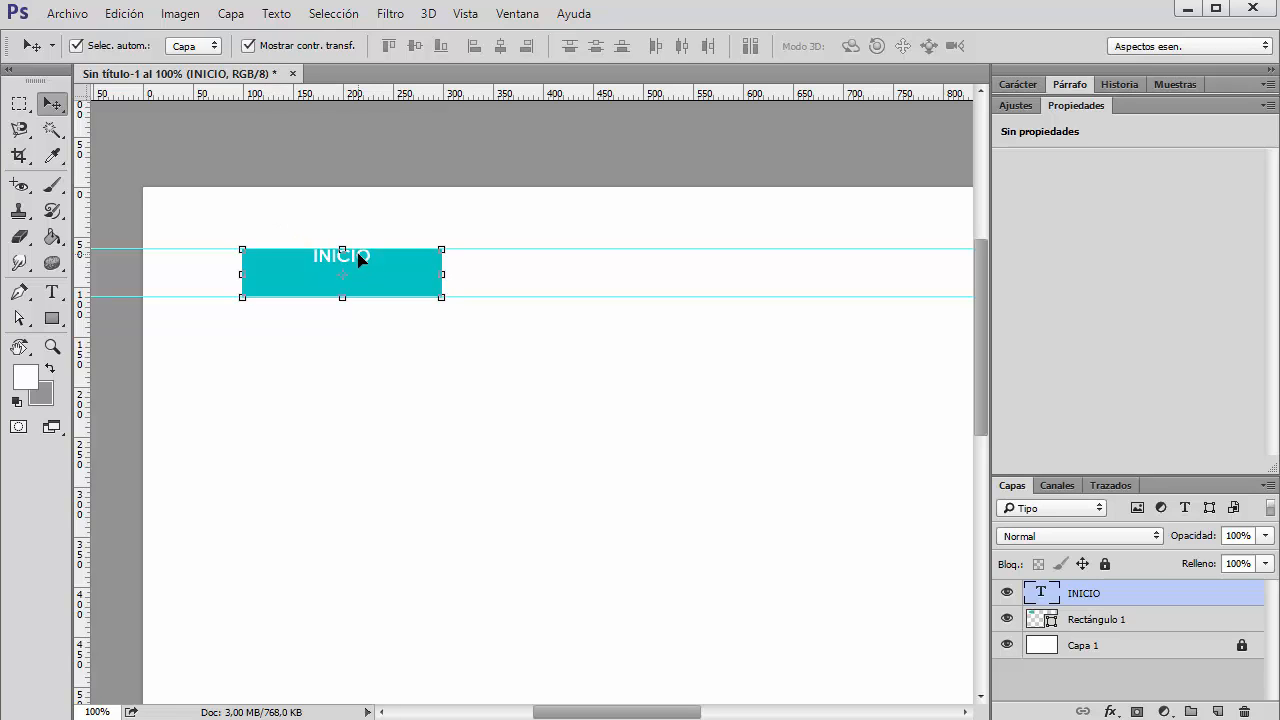
left_click_drag(363, 254, 381, 278)
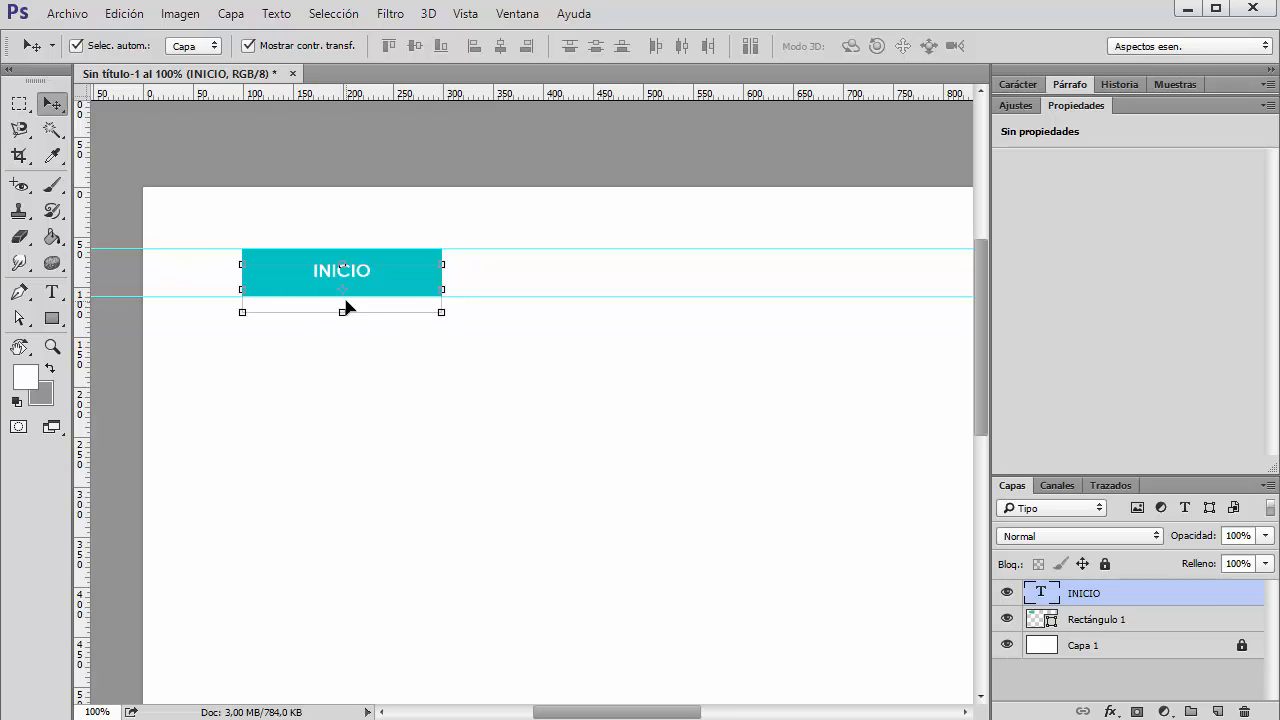
- Shorten the INICIO text box to end at the rectangle's lower edge and set its text size to 30 px
left_click(54, 295)
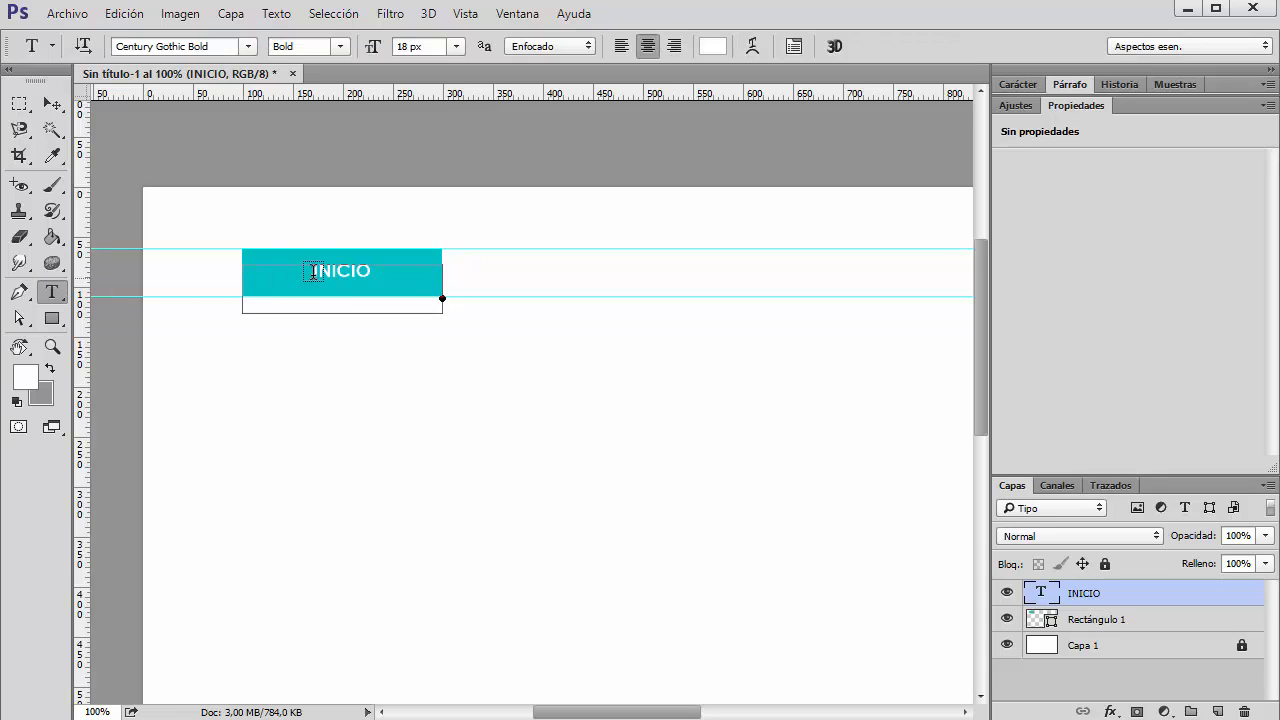
left_click(350, 279)
left_click_drag(343, 313, 310, 275)
left_click(456, 46)
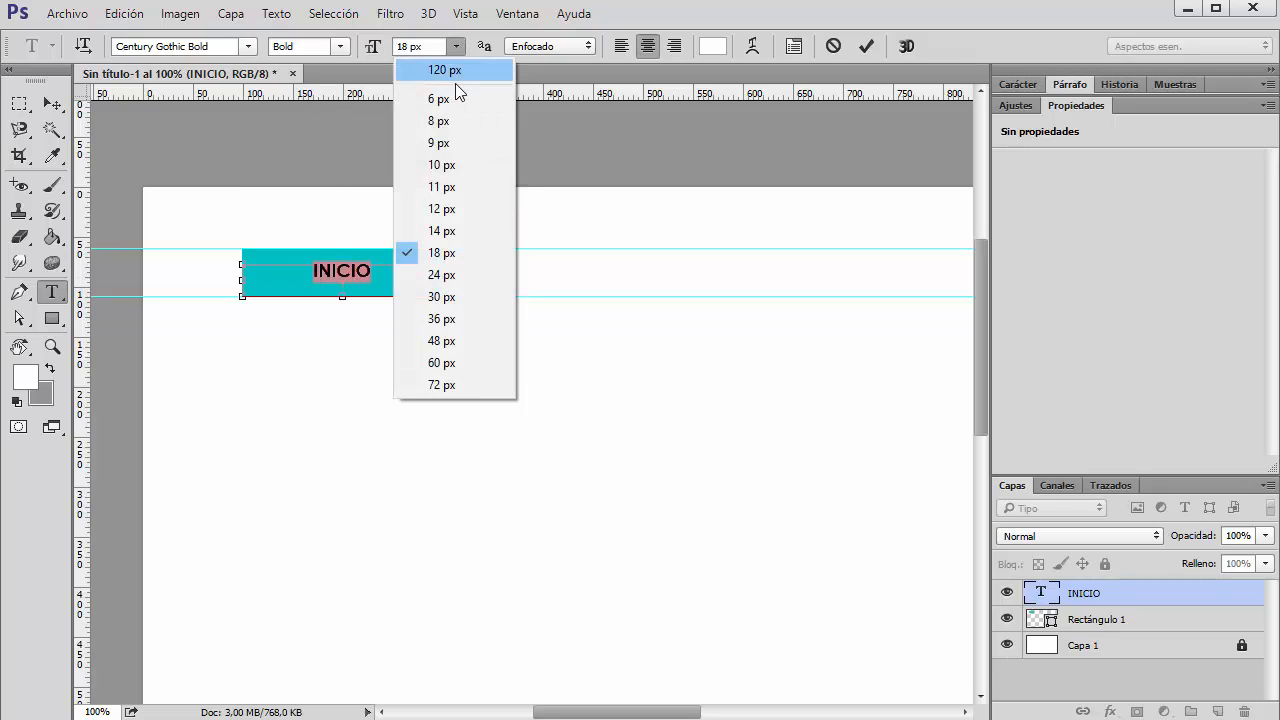
left_click(437, 319)
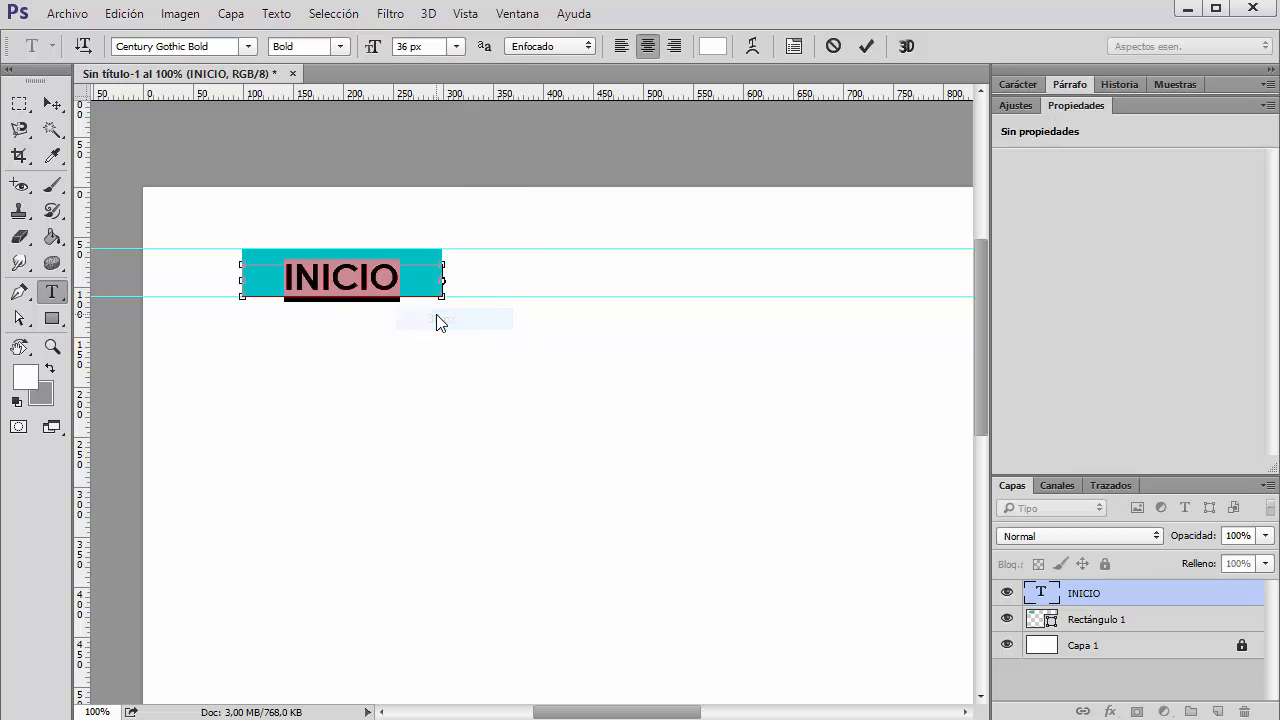
left_click(455, 46)
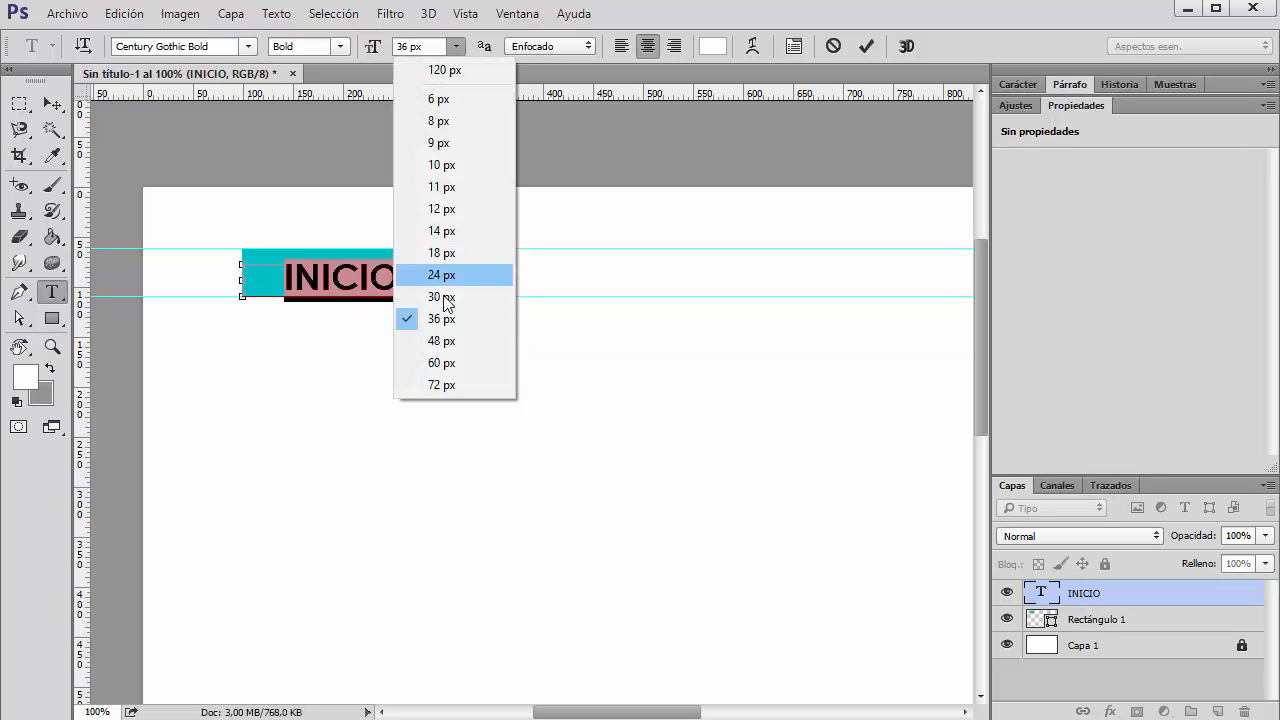
left_click(443, 298)
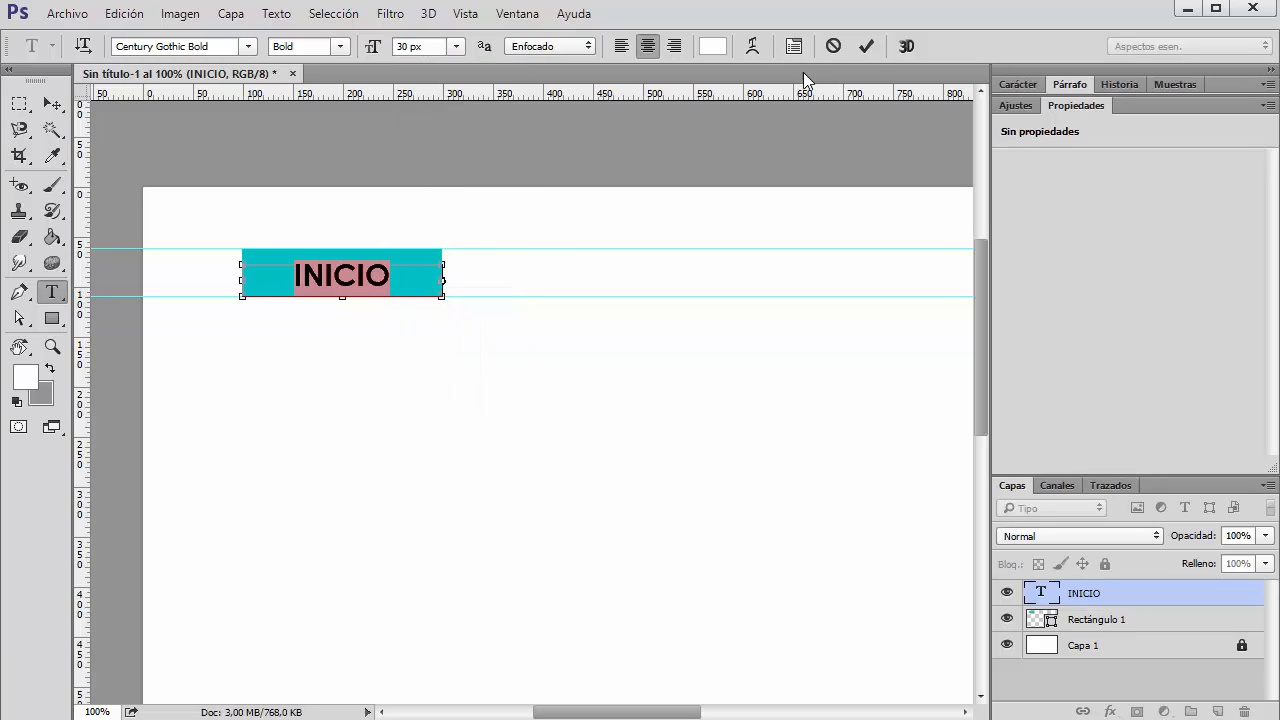
left_click(867, 47)
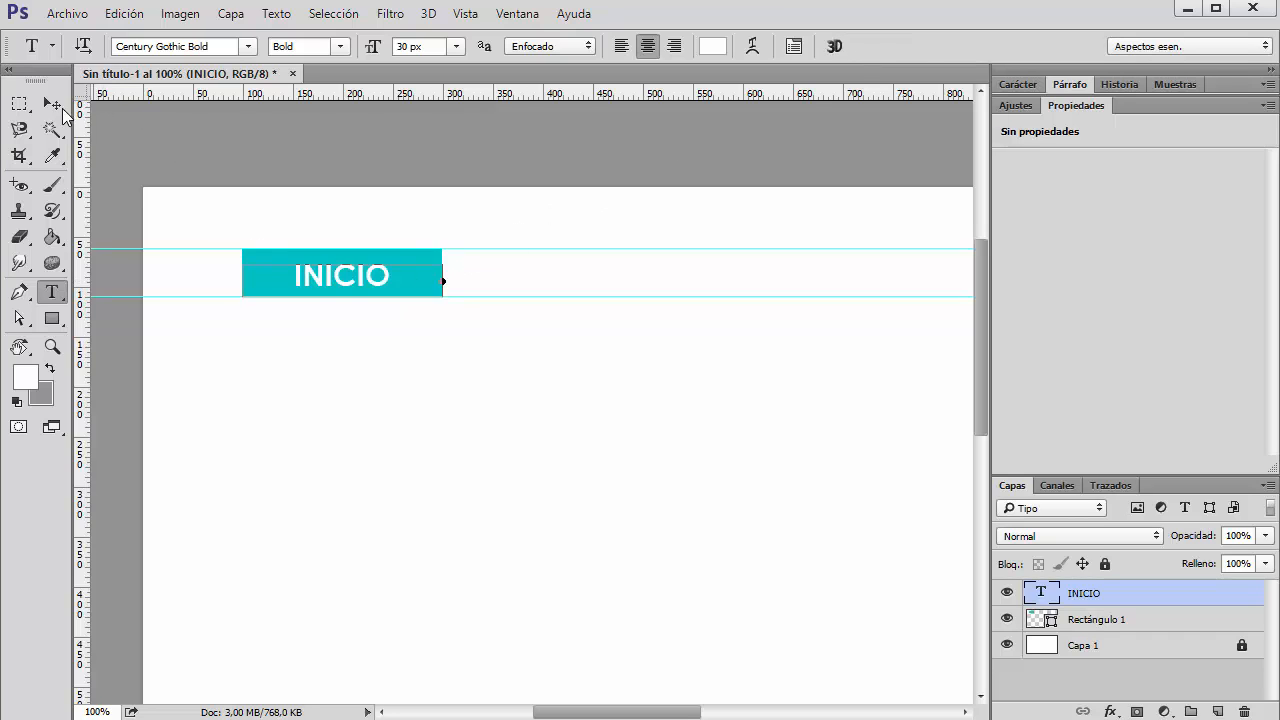
- Hide the guides and nudge the INICIO text slightly upward to centre it in the rectangle
left_click(52, 104)
left_click(740, 233)
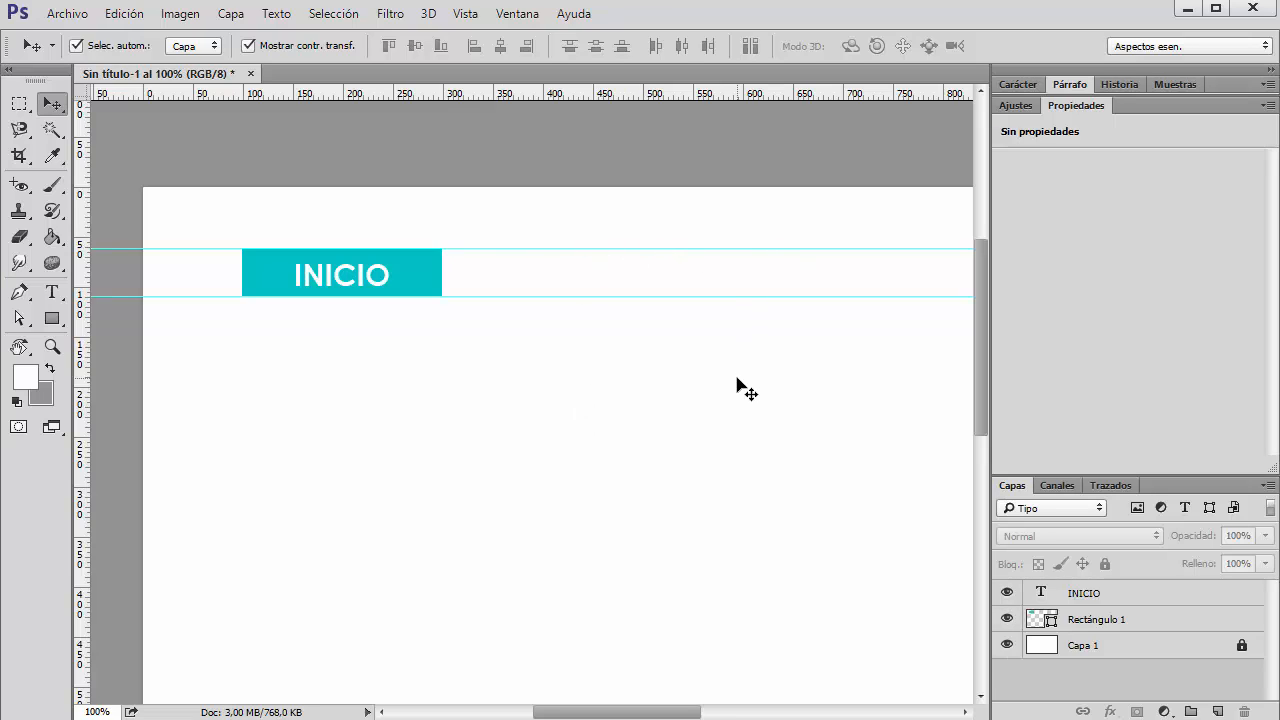
key("ctrl+h")
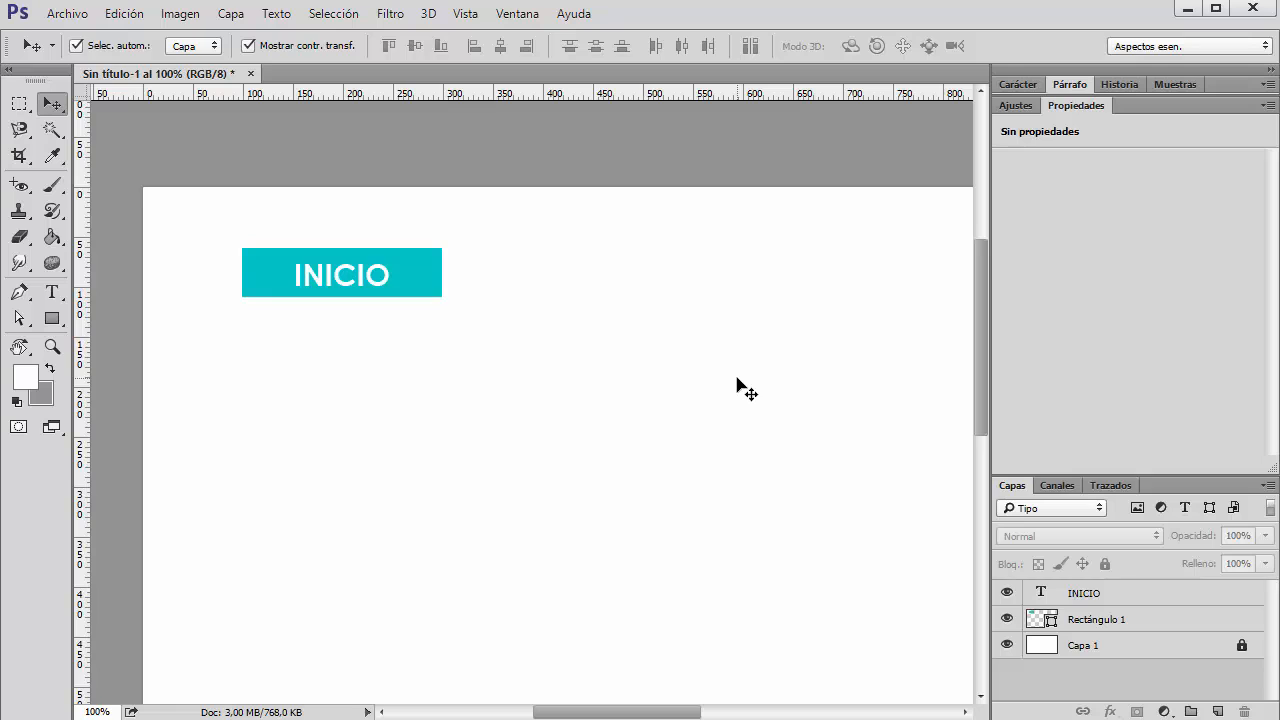
left_click(351, 278)
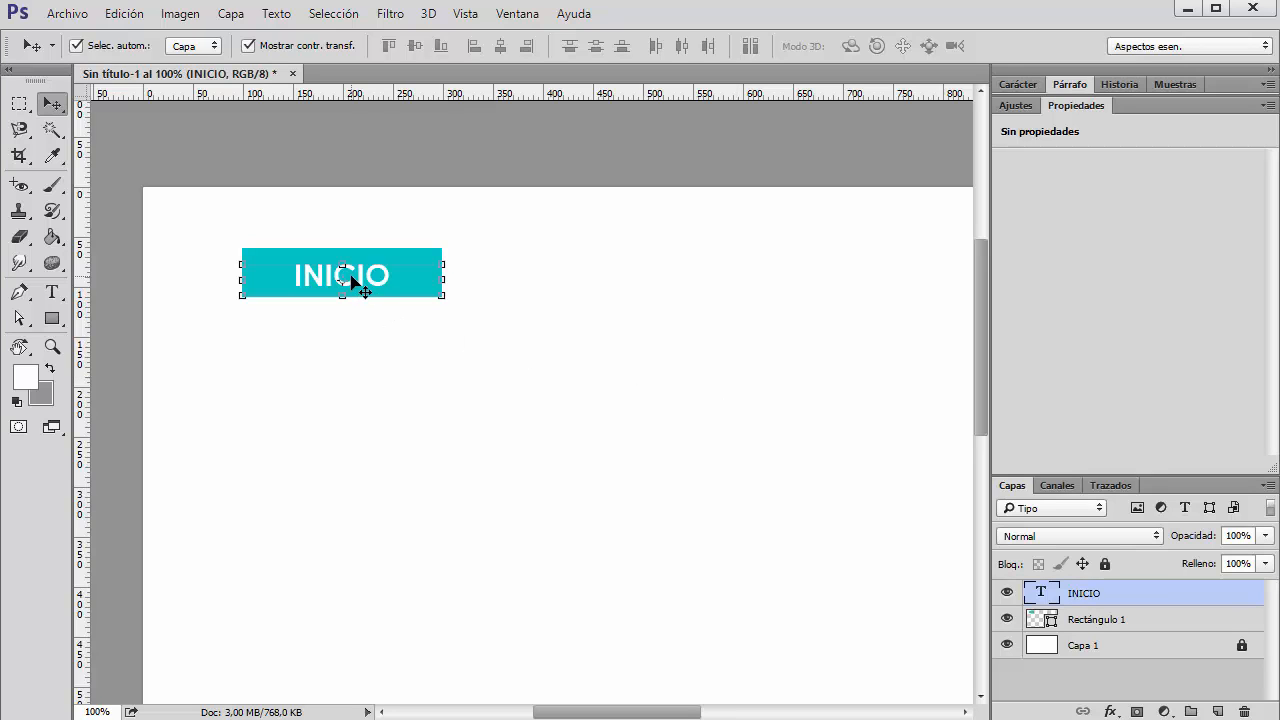
left_click(568, 400)
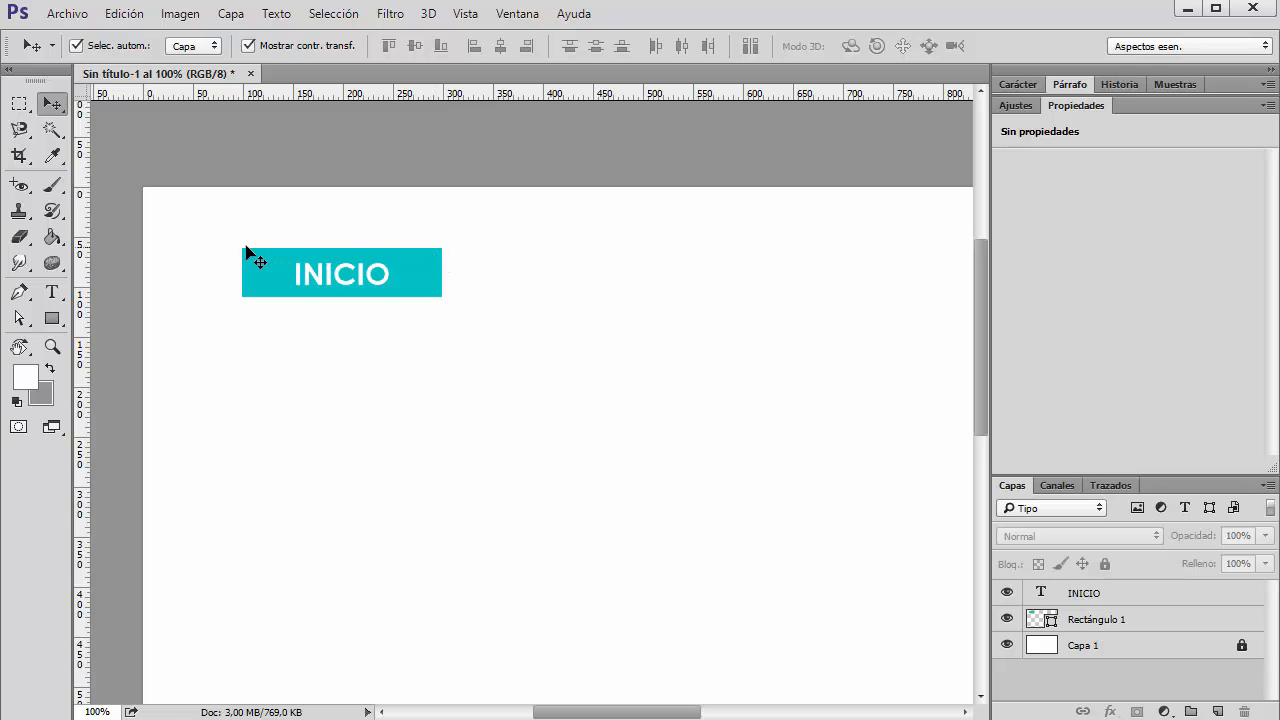
- Add a drop shadow to the turquoise rectangle behind INICIO and compare the button with the effect off and on
left_click(437, 260)
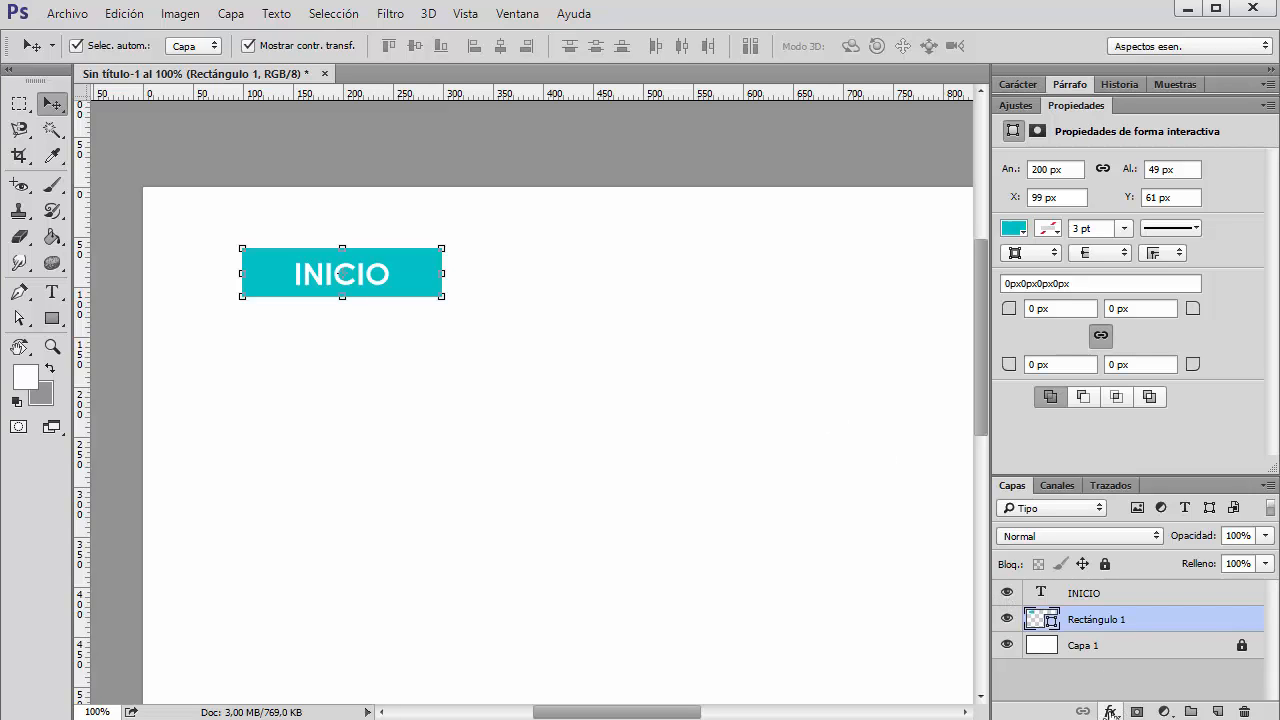
left_click(1112, 711)
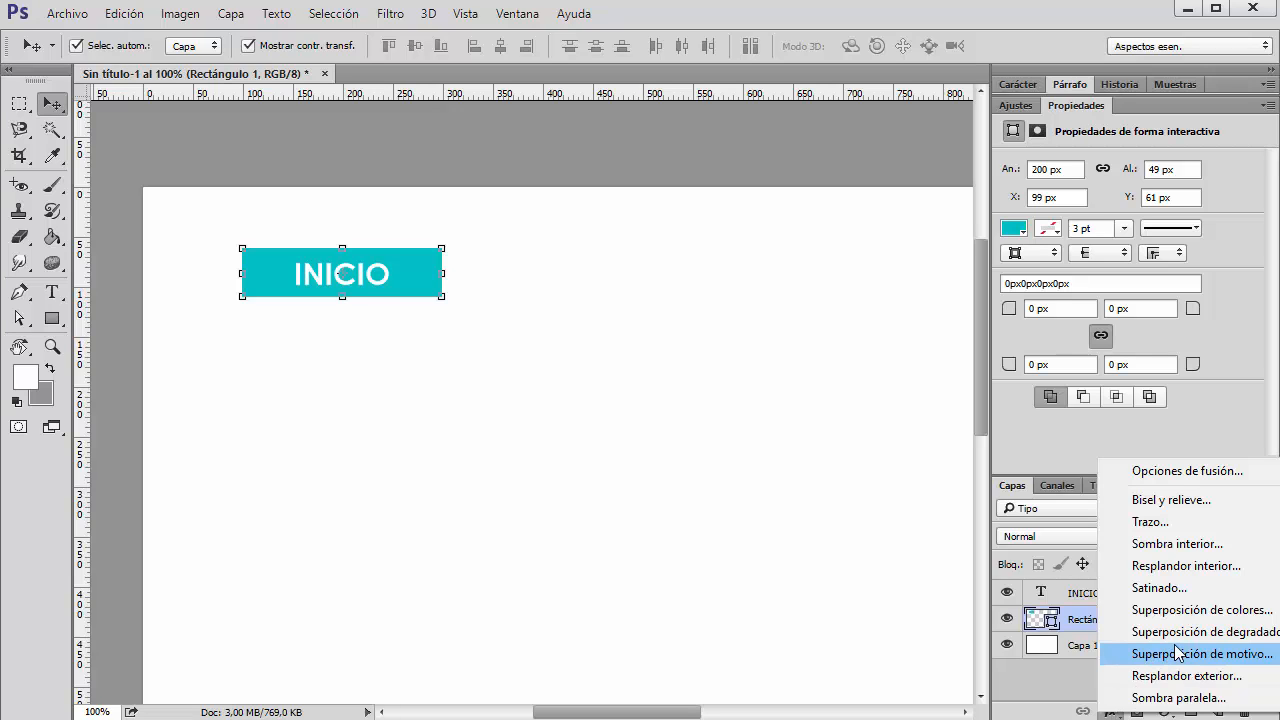
left_click(1178, 698)
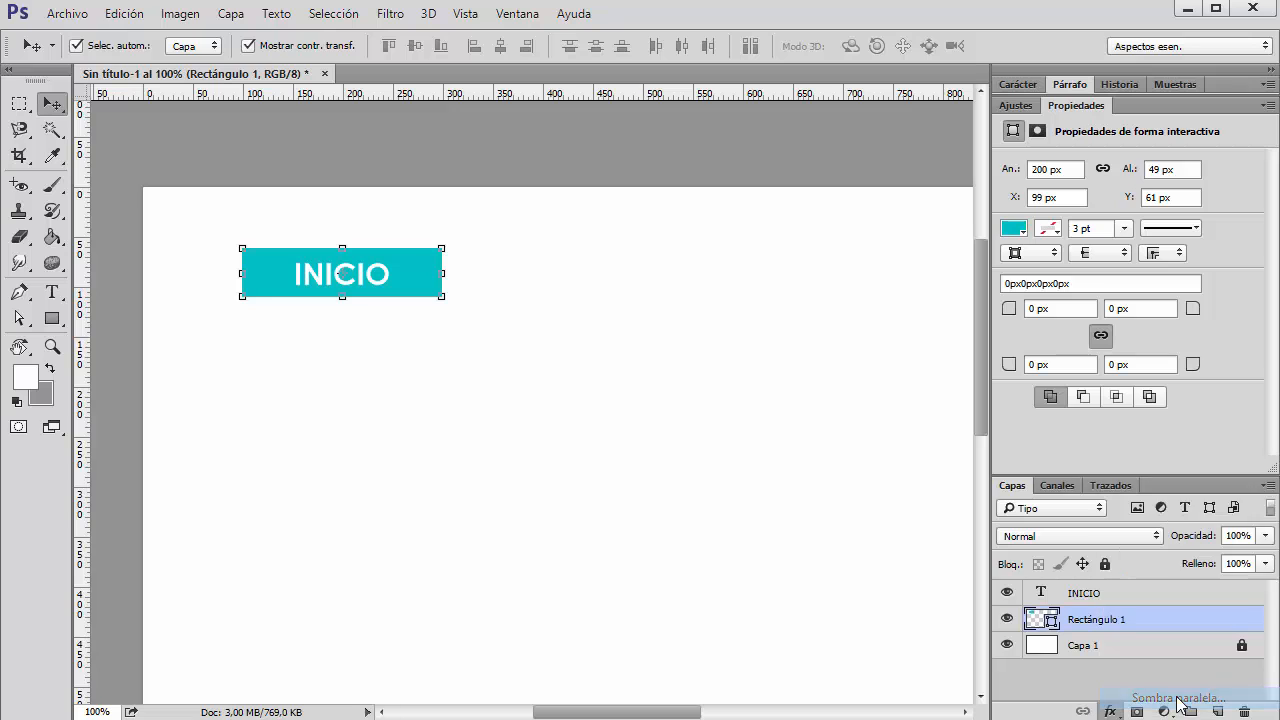
left_click_drag(916, 168, 793, 144)
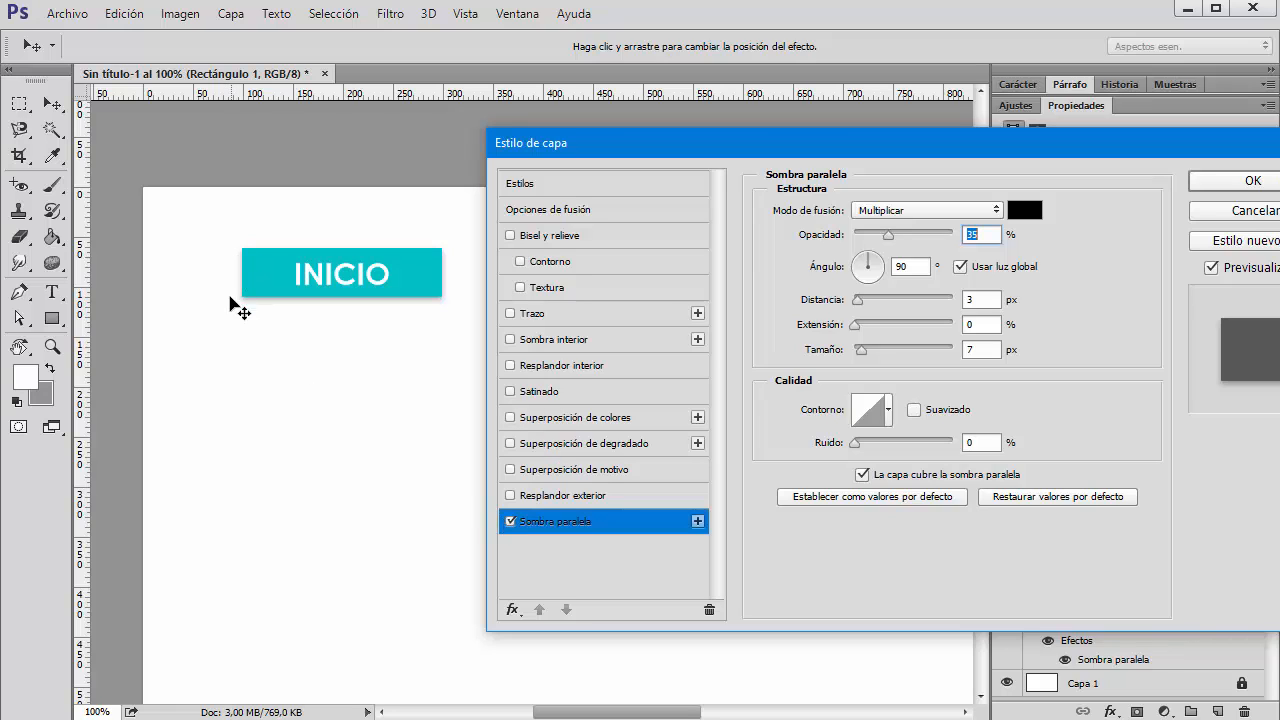
left_click(510, 521)
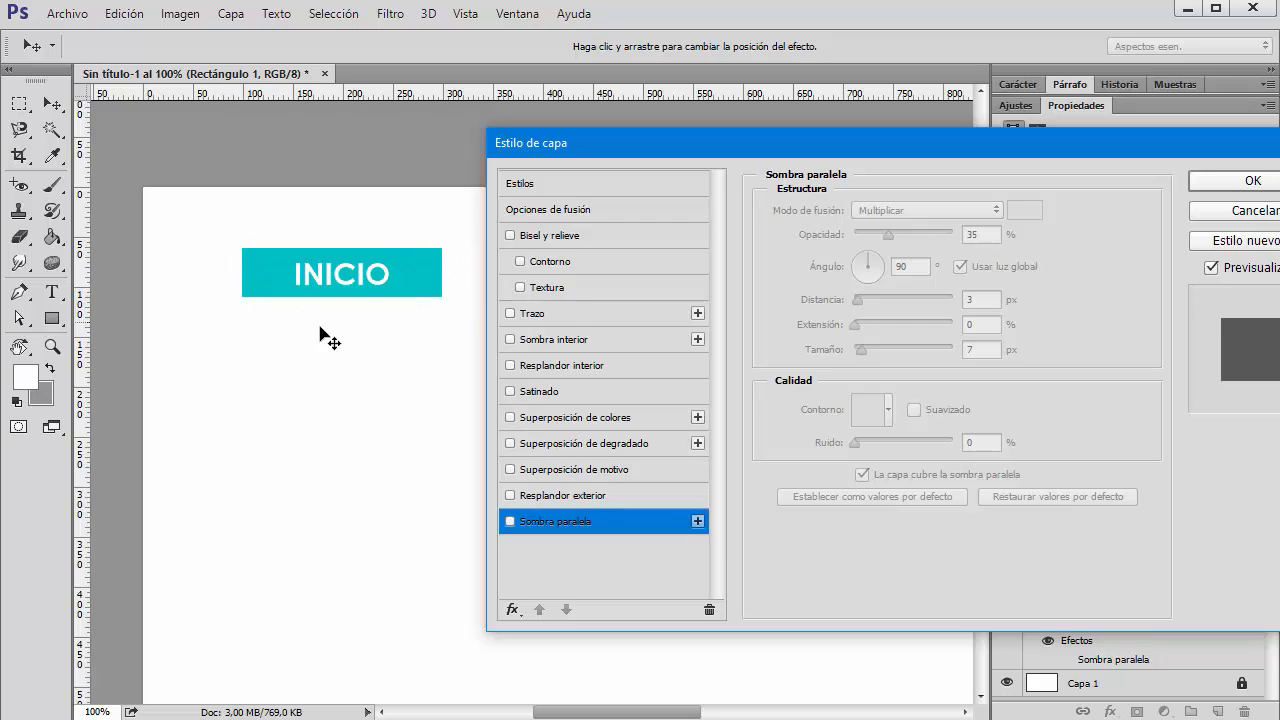
left_click(510, 520)
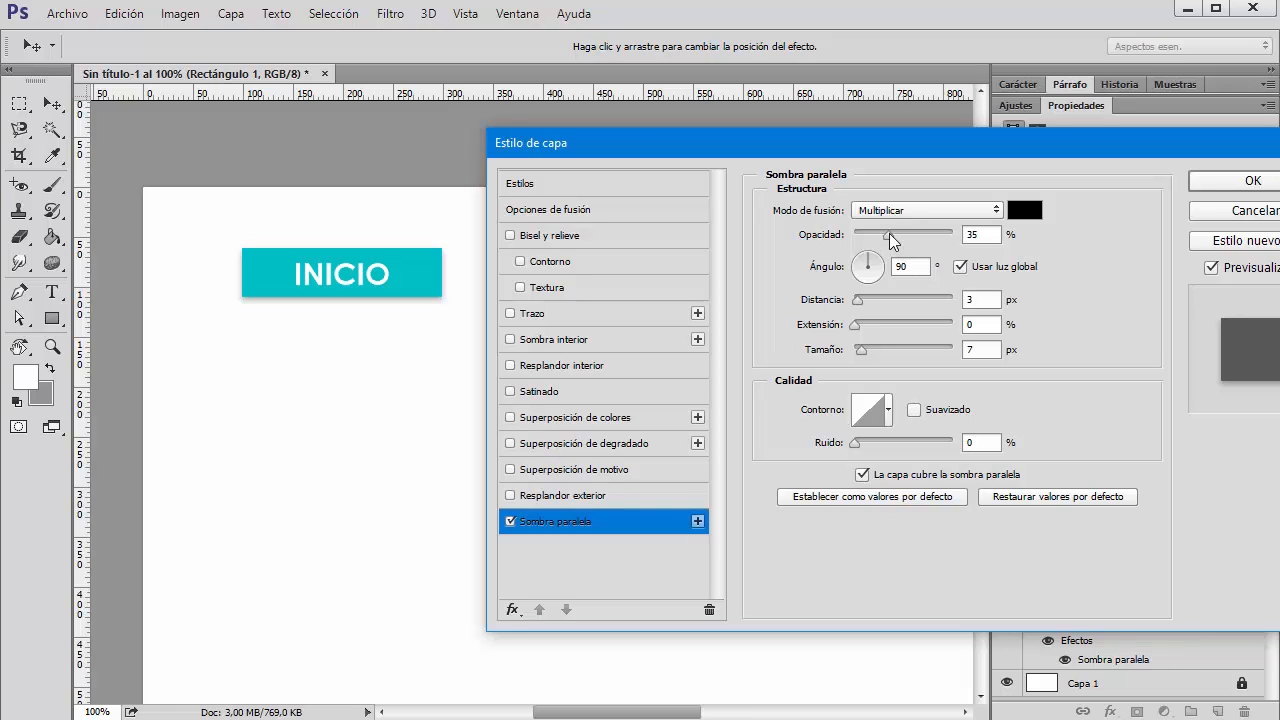
- Set the rectangle's drop shadow to 43% opacity, a 38° angle and 7 px distance, and apply it
left_click_drag(889, 233, 897, 233)
left_click_drag(870, 275, 886, 253)
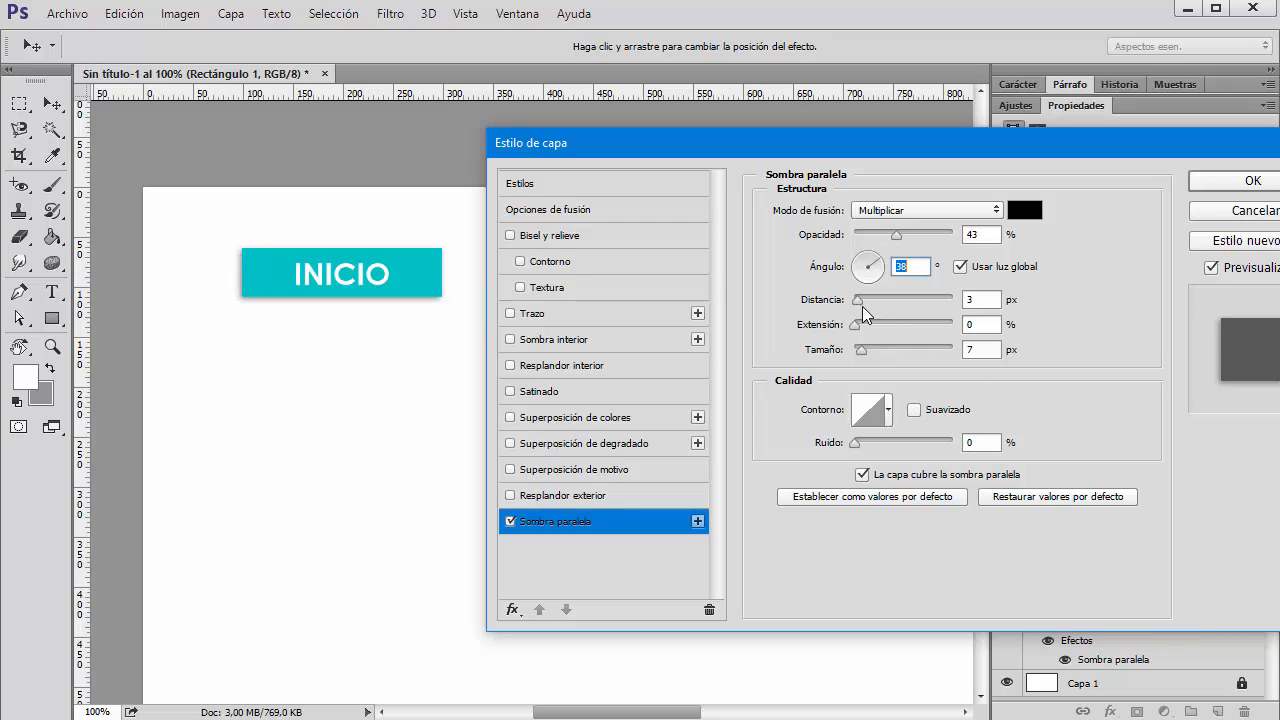
left_click_drag(860, 307, 864, 305)
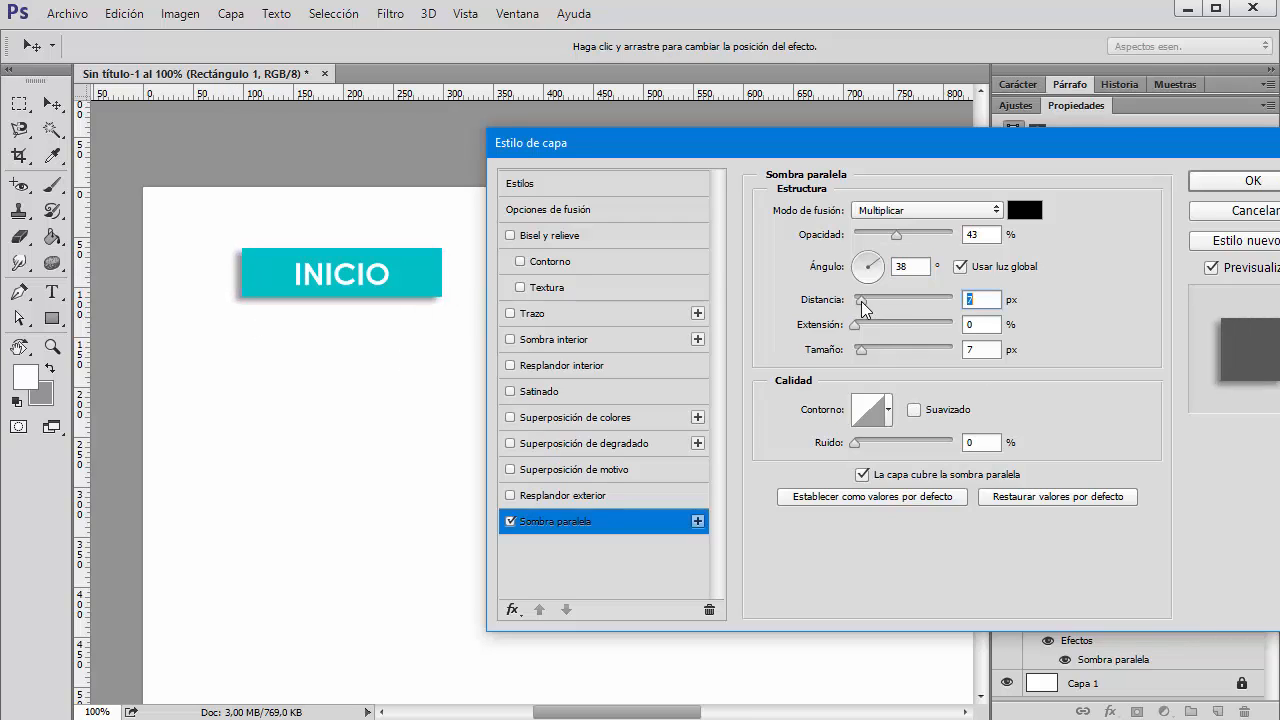
left_click(1245, 184)
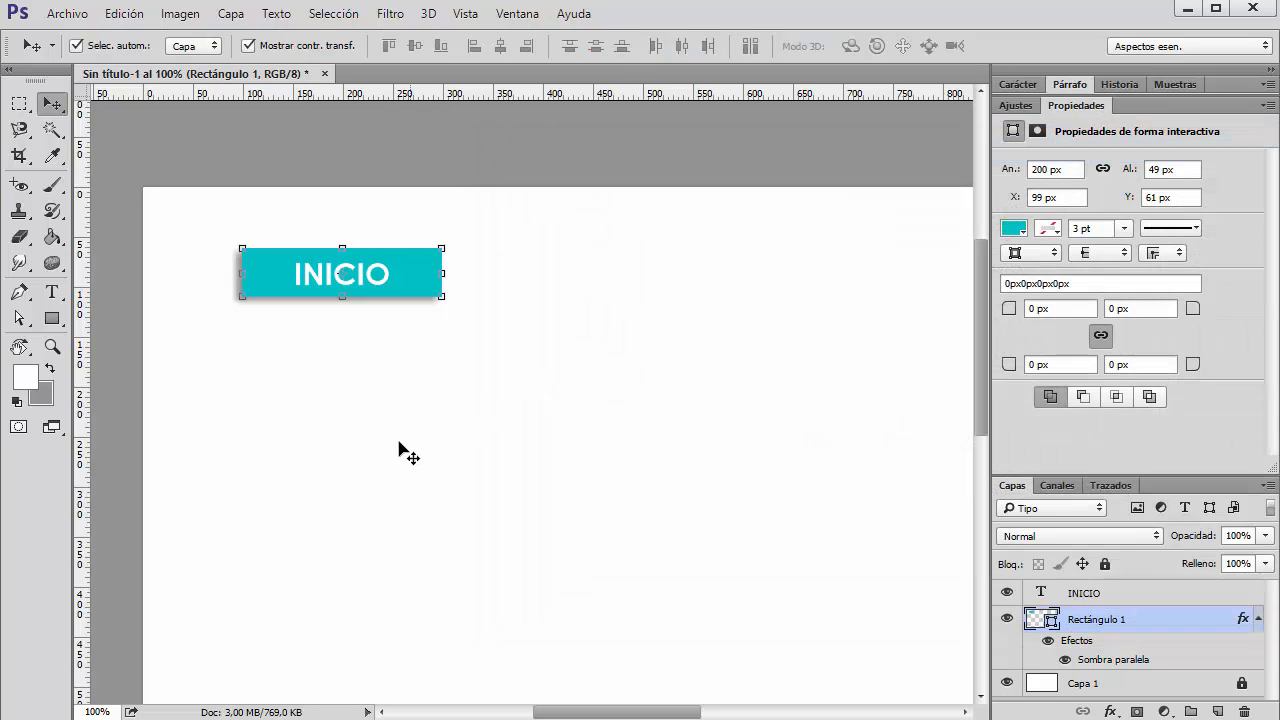
left_click(434, 451)
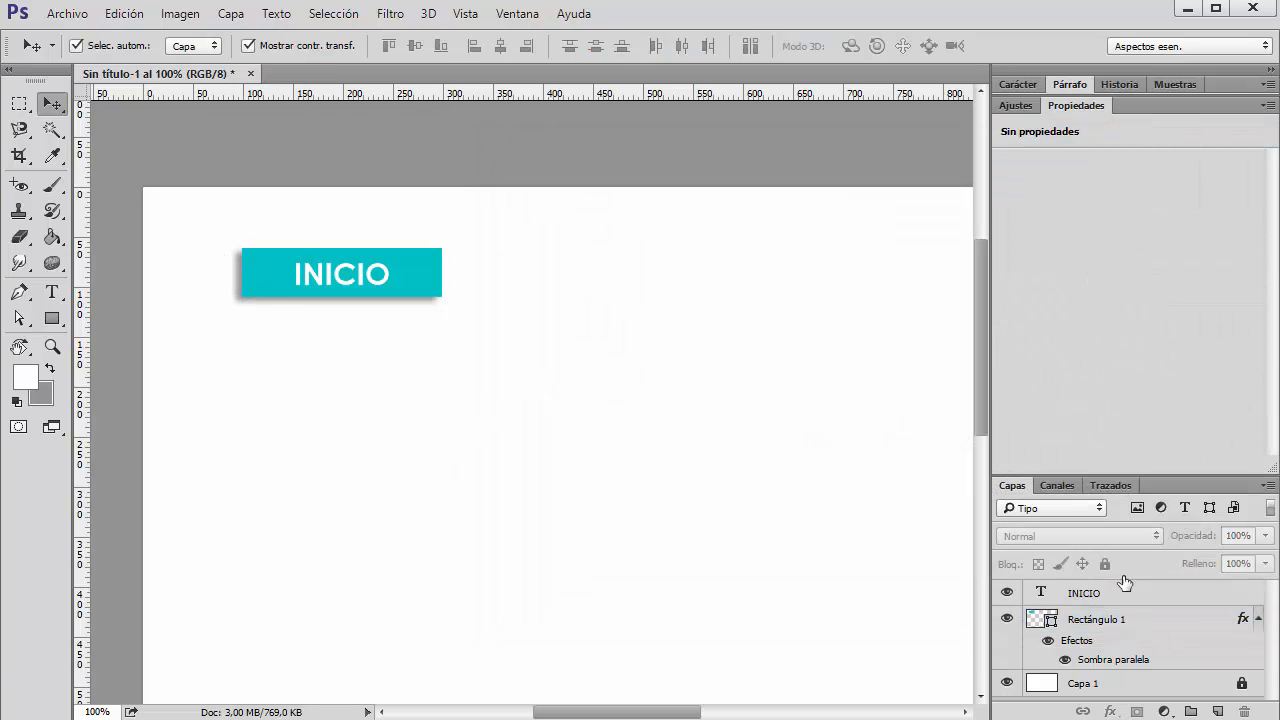
- Hide the layer effects of the turquoise rectangle
left_click(1071, 108)
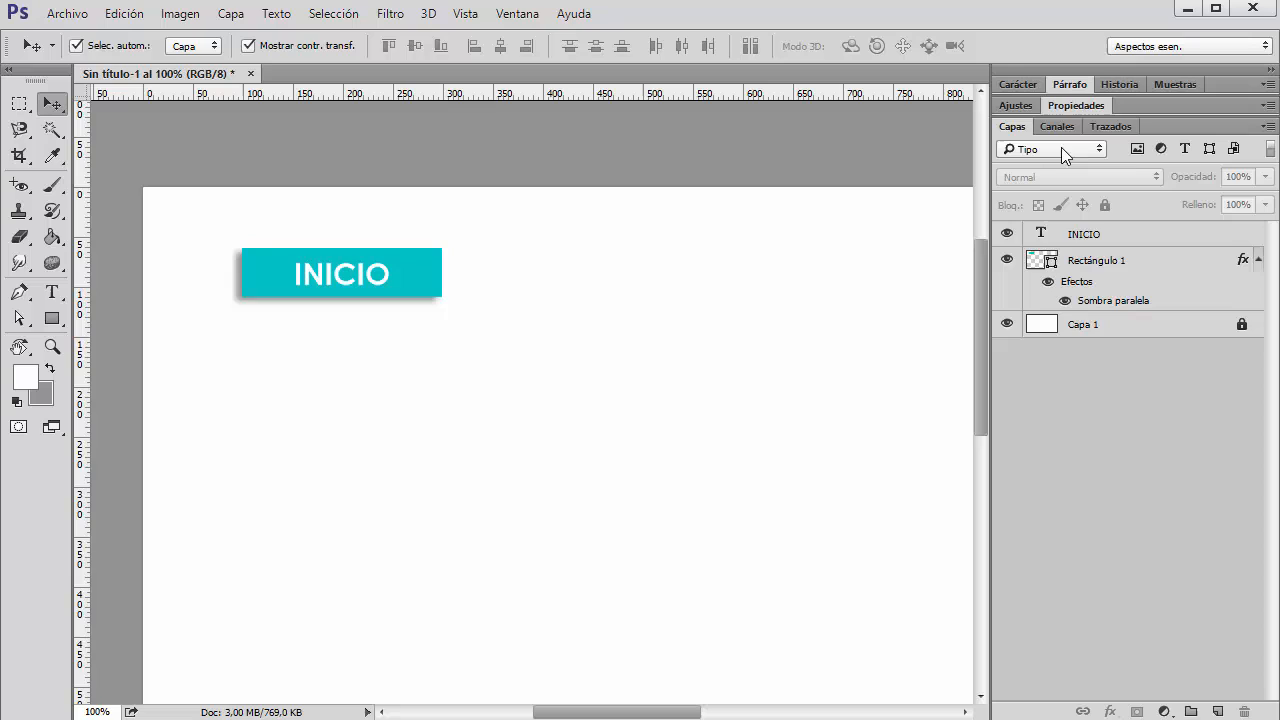
left_click(1048, 282)
left_click(1049, 284)
left_click(1048, 281)
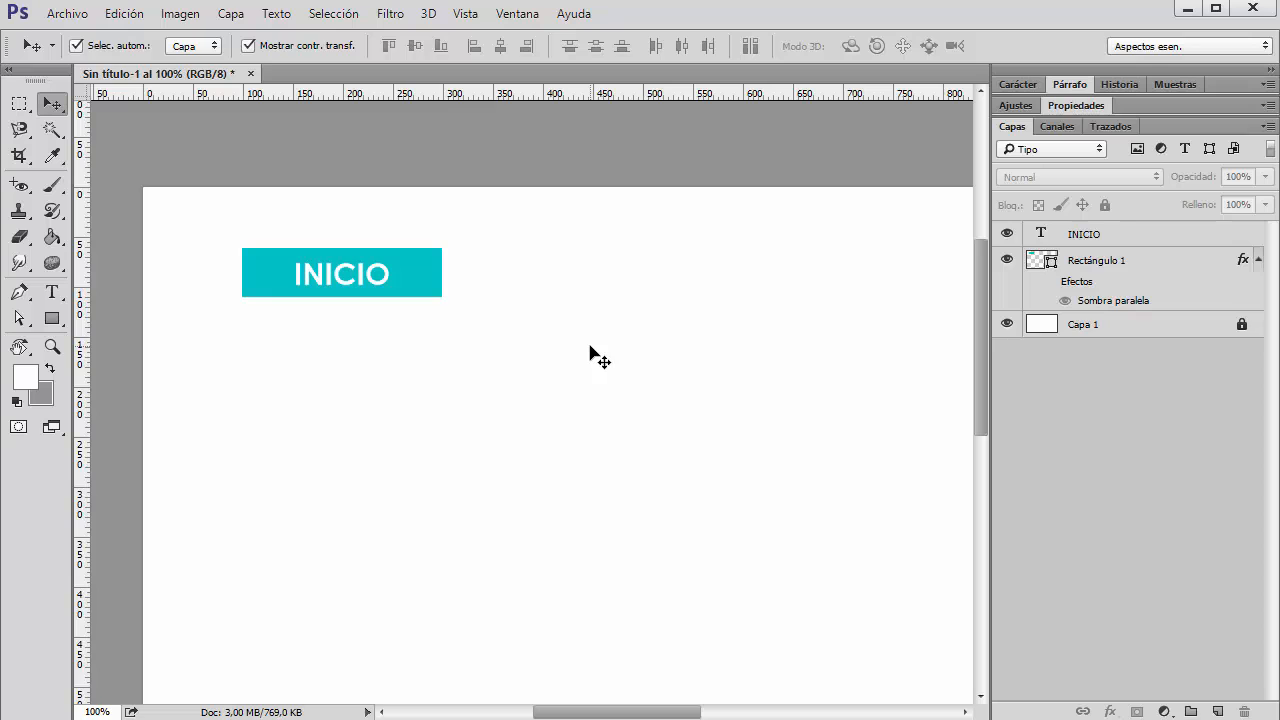
- Show the guides and draw a rounded rectangle about 165 × 49 px with 10 px corners between them, right of the INICIO button
key("ctrl+h")
left_click_drag(359, 298, 279, 290)
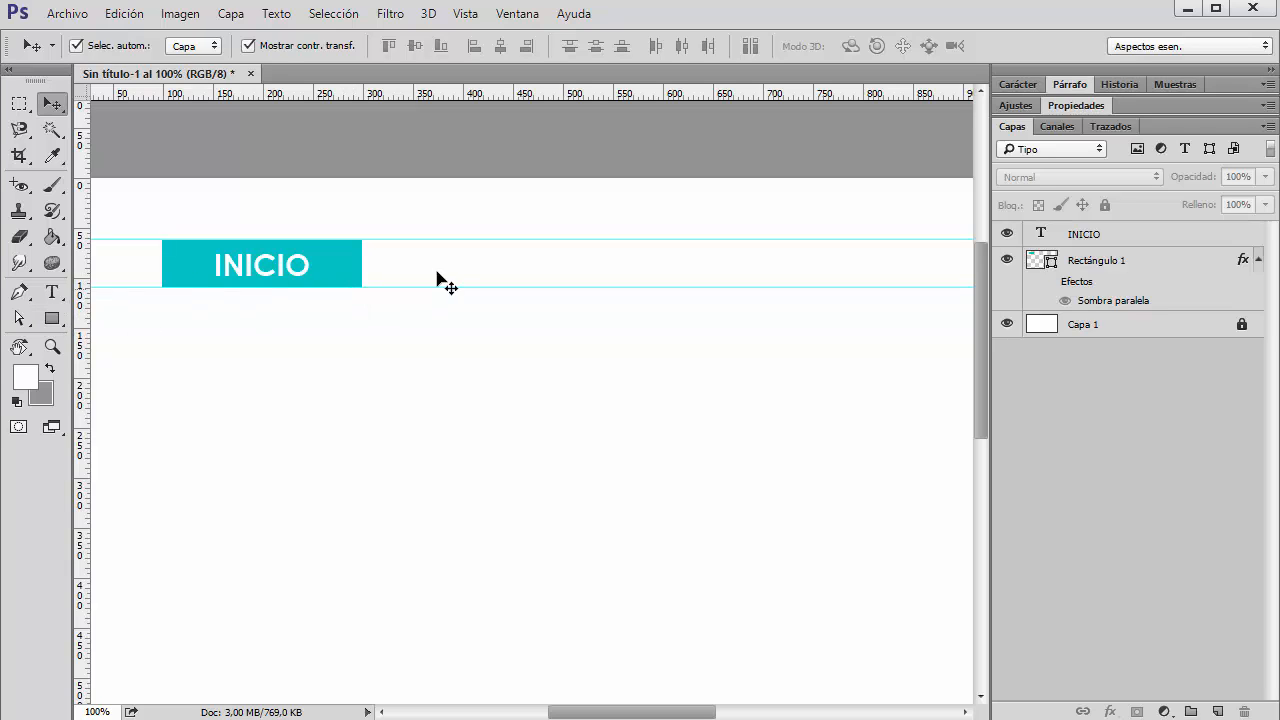
left_click(51, 317)
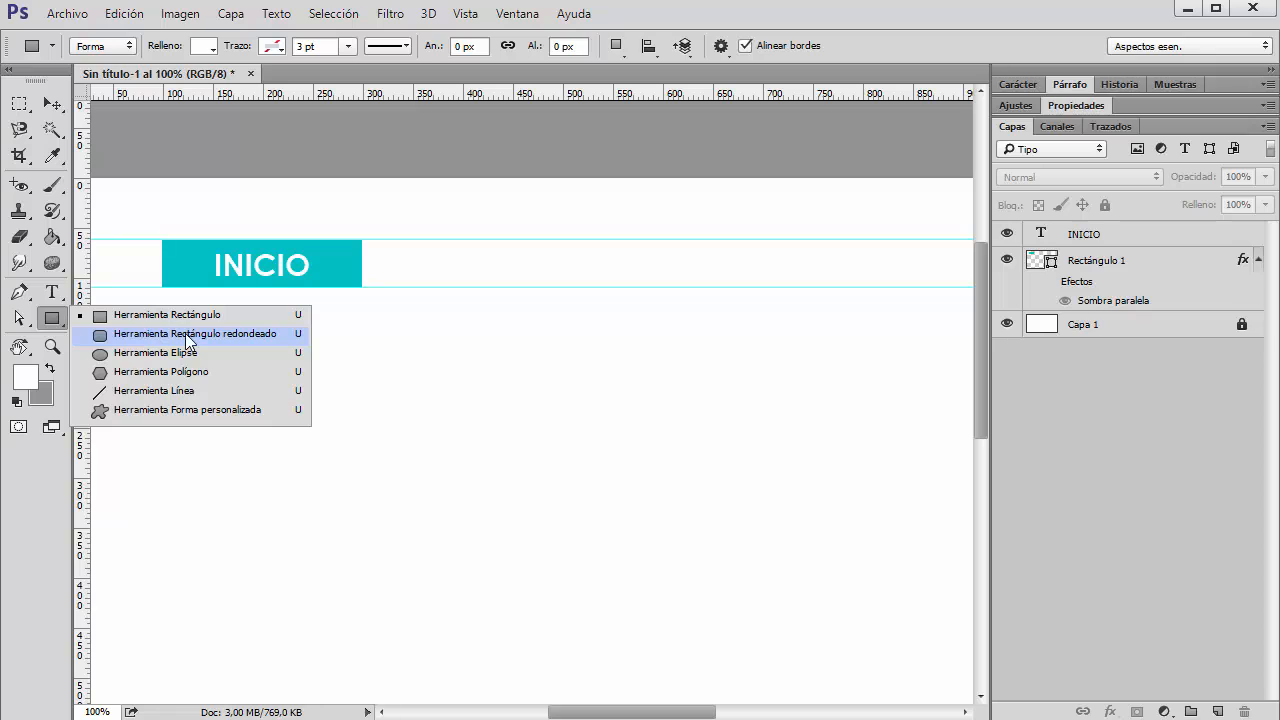
left_click(187, 334)
left_click_drag(408, 239, 573, 288)
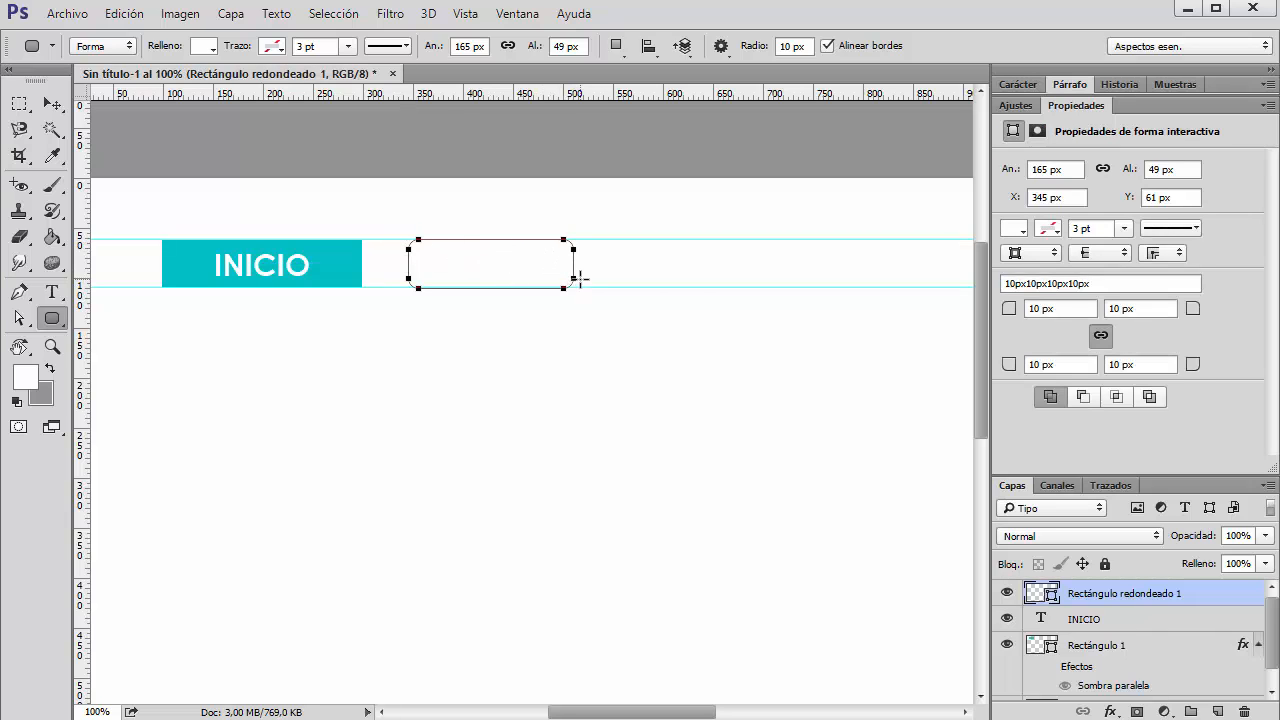
- Fill the rounded rectangle with the medium blue from the recently used colours
left_click(1019, 231)
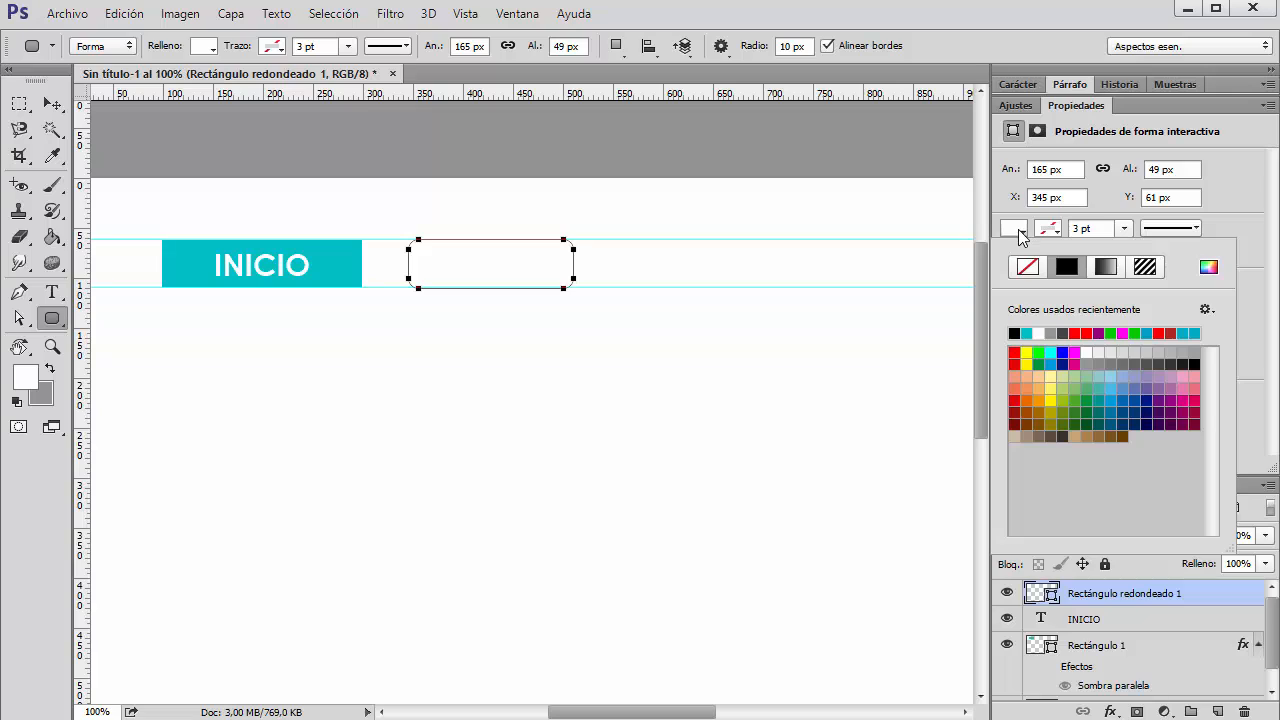
left_click(1147, 333)
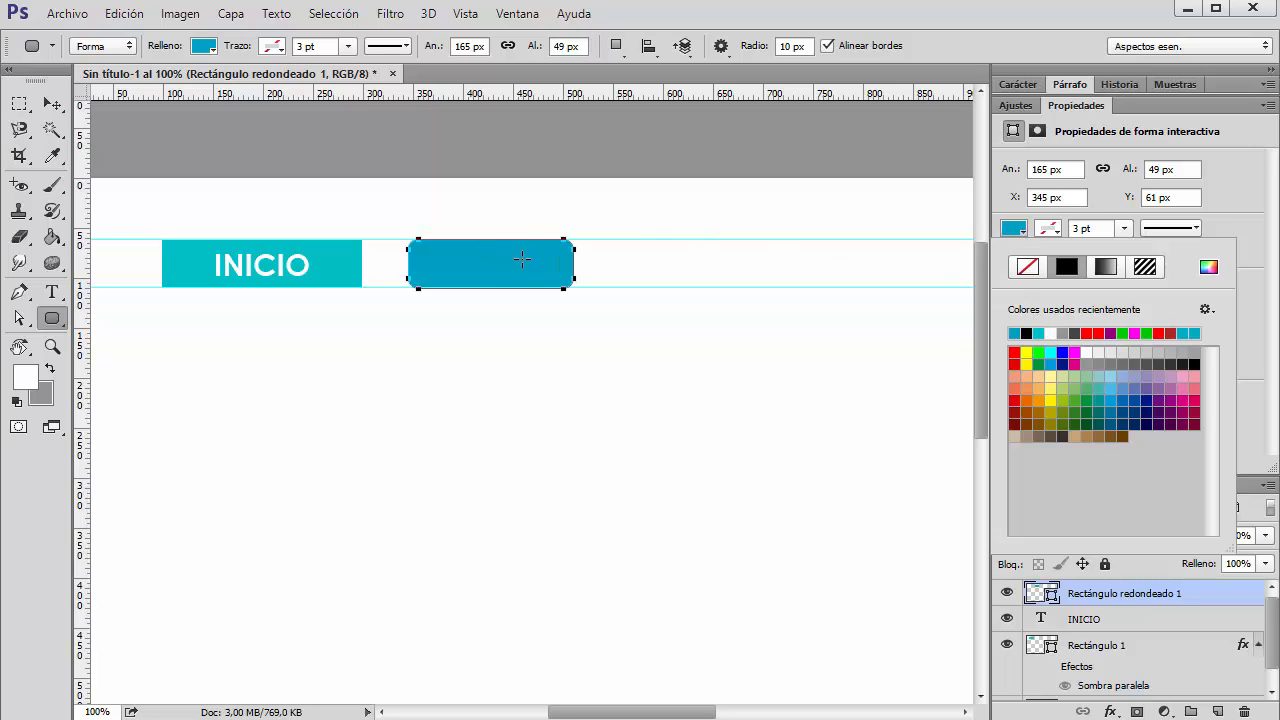
left_click(1070, 21)
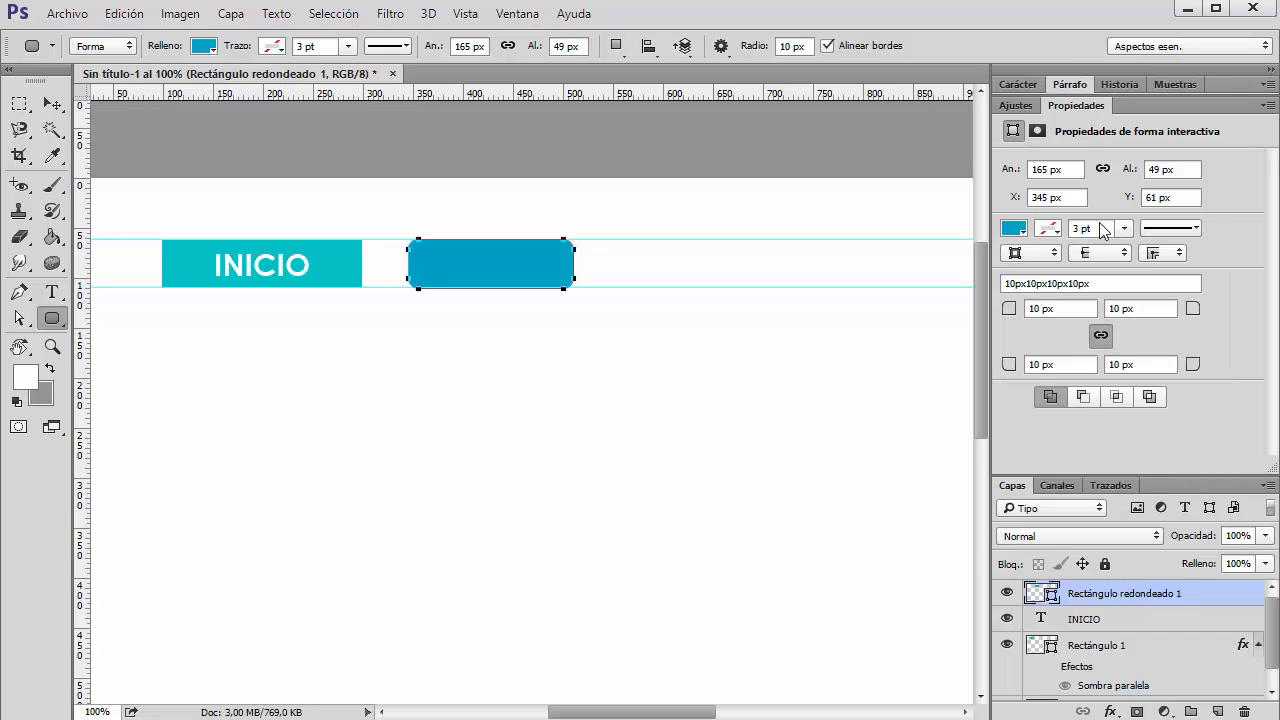
- Try 24.5 px corner radii and a width of 250 px on the blue rounded rectangle
left_click_drag(1010, 312, 1036, 314)
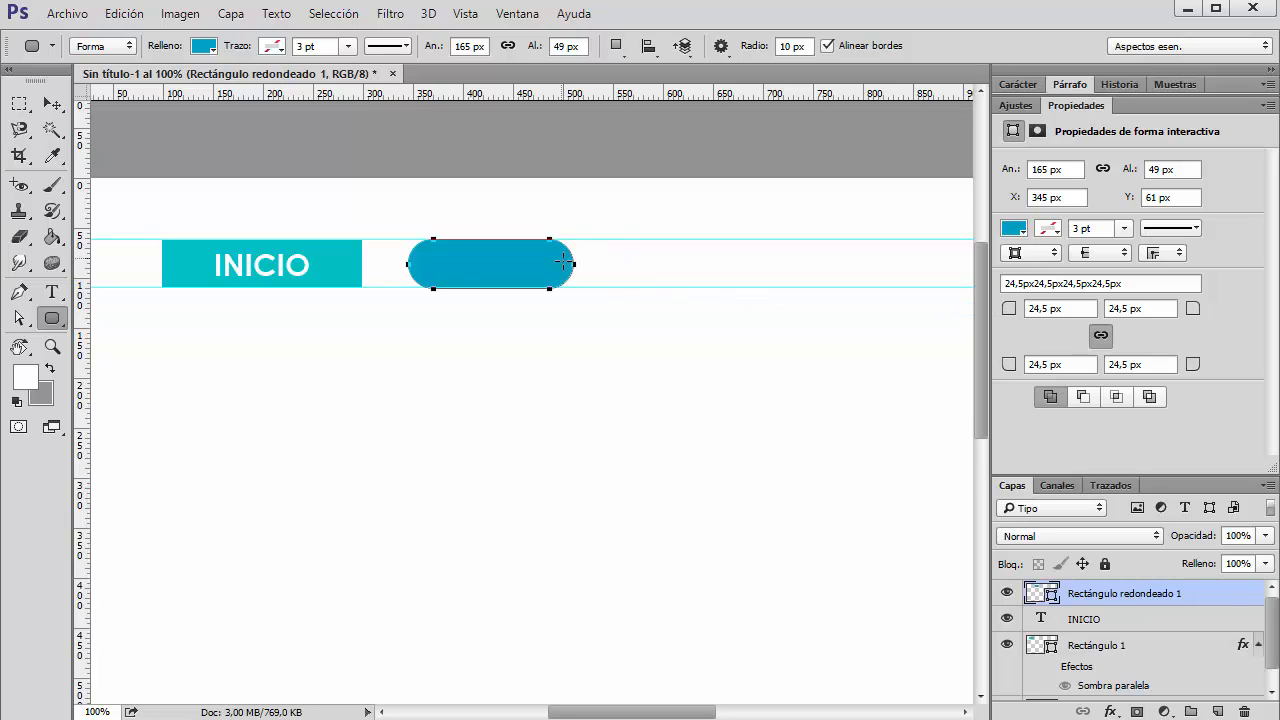
left_click_drag(1076, 169, 1010, 169)
type("250")
key("Tab")
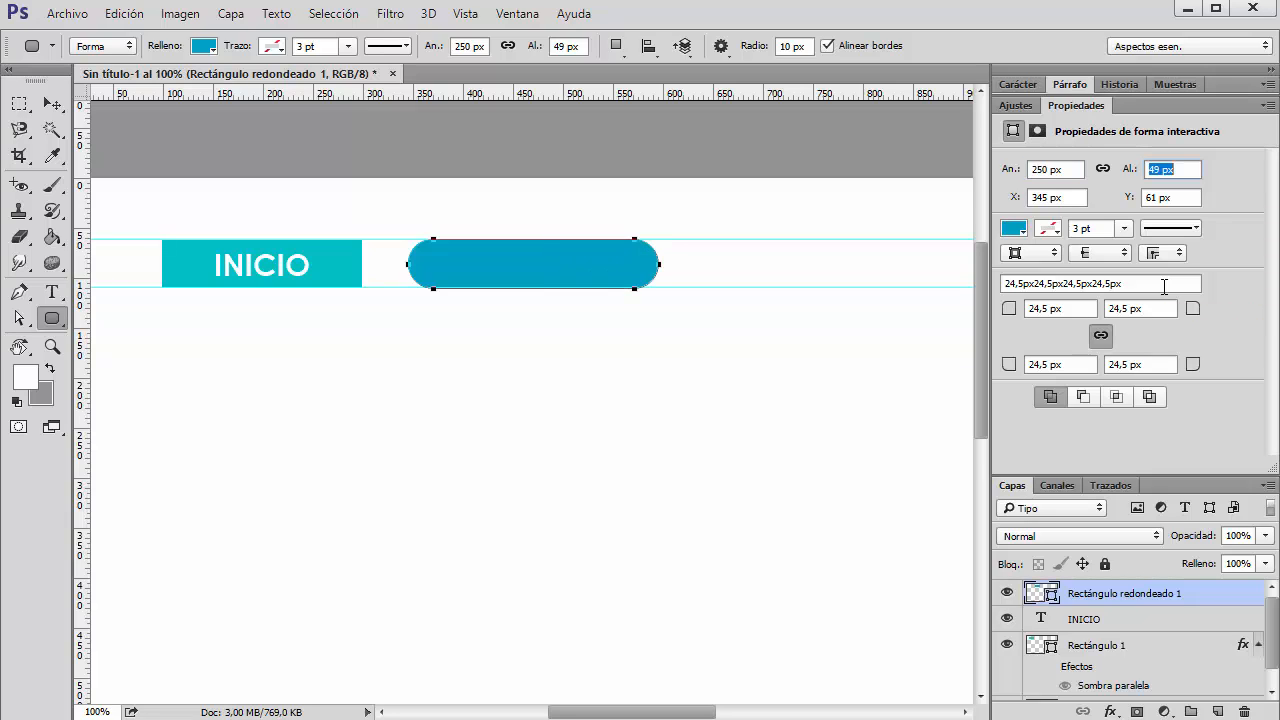
- Set the blue rounded rectangle's width to 200 px and its corner radii to 13.5 px, and deselect it
left_click(1058, 166)
left_click_drag(1075, 170, 1015, 175)
type("20")
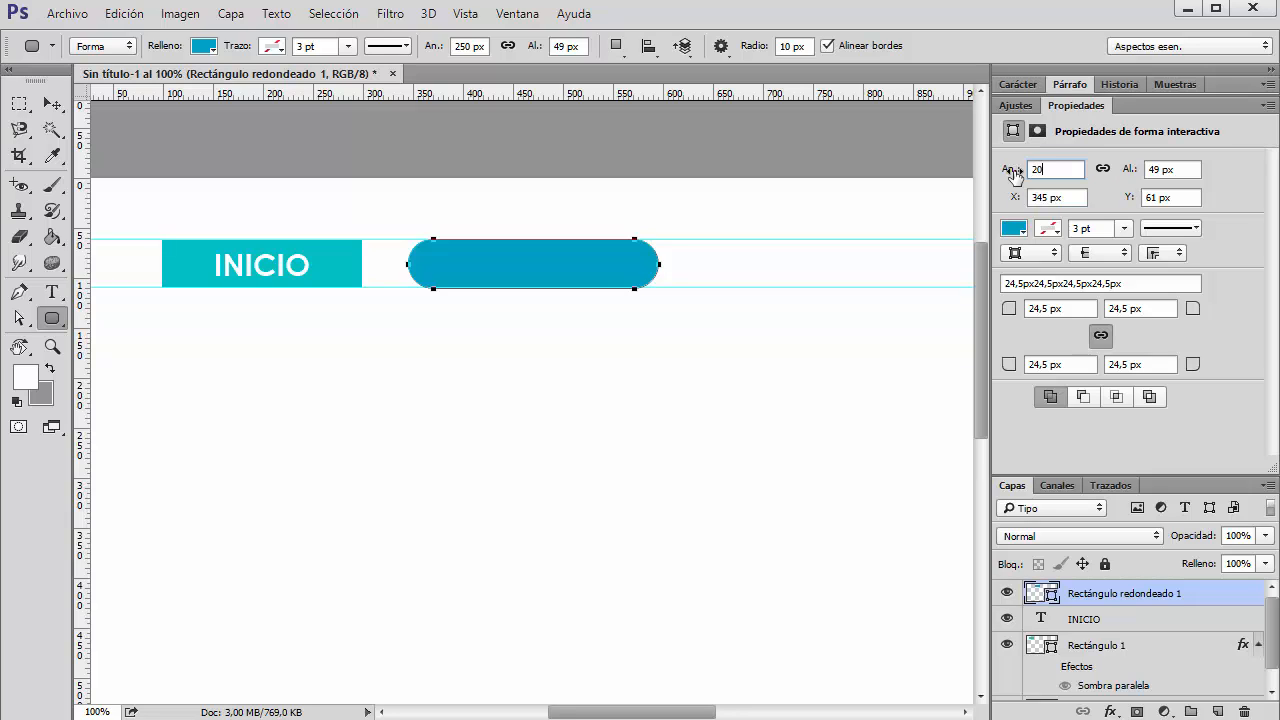
type("0")
key("Tab")
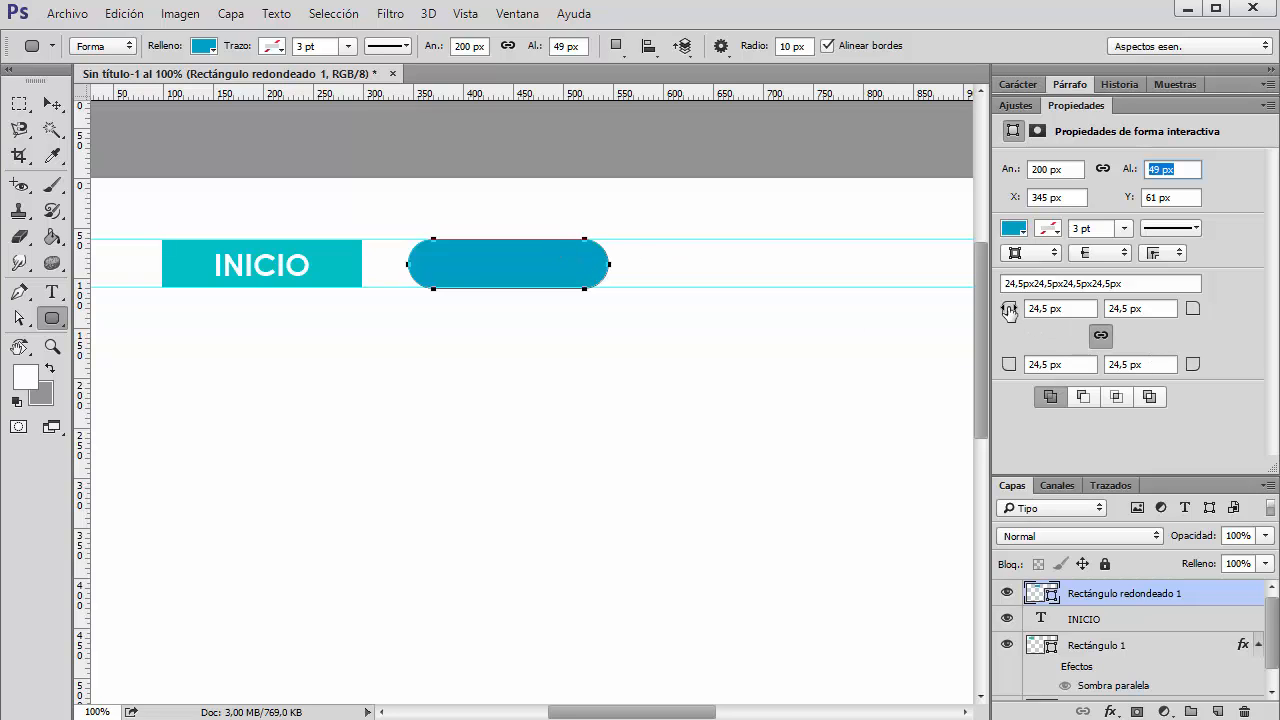
left_click_drag(1009, 311, 997, 315)
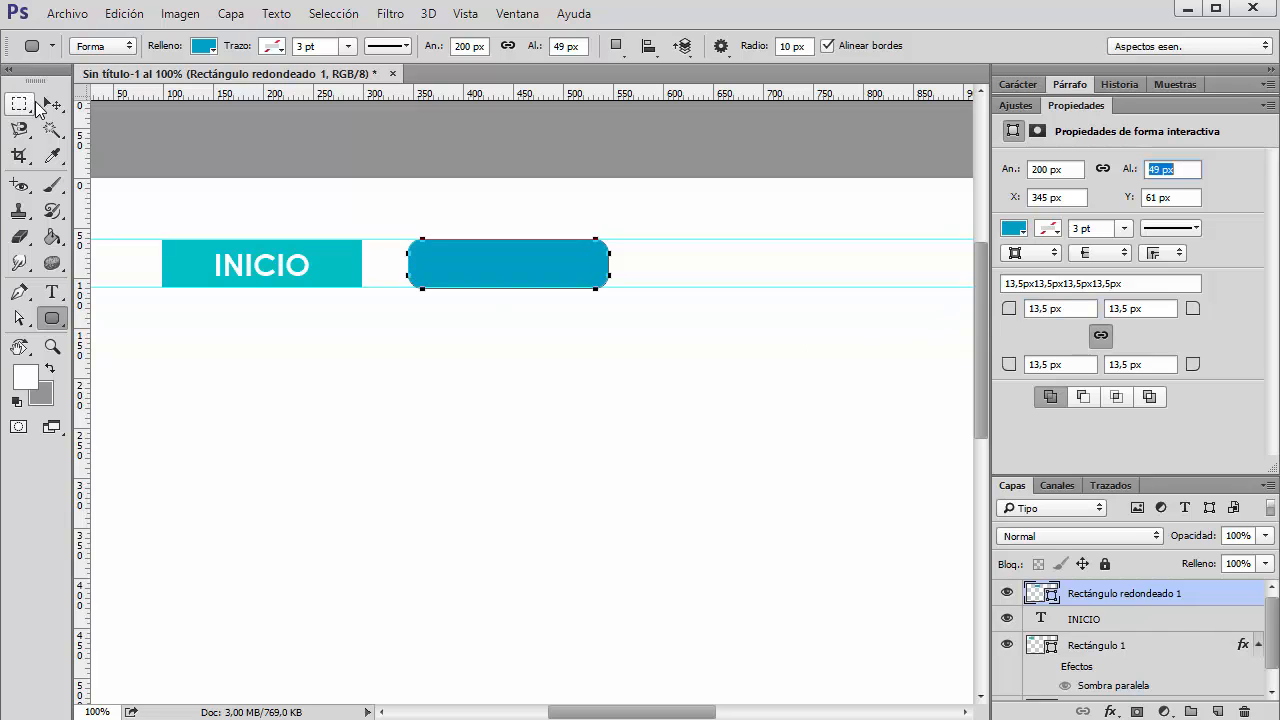
left_click(63, 111)
left_click(700, 374)
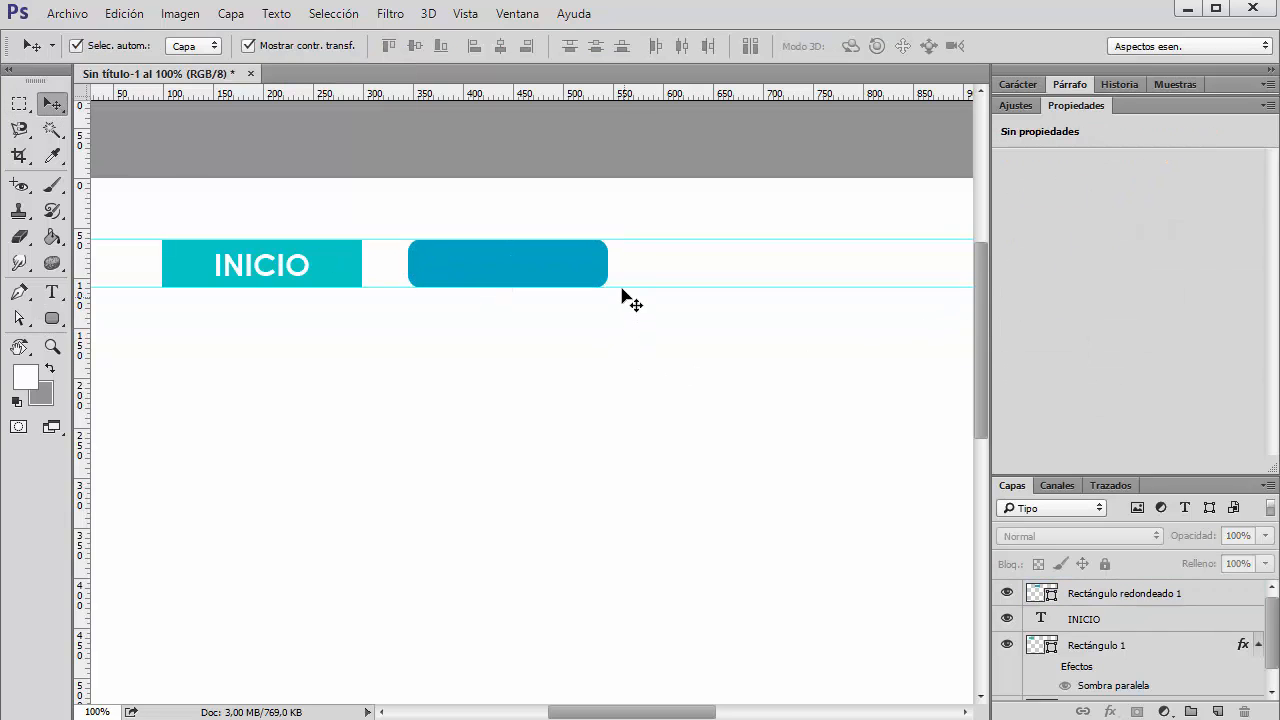
- Hide the guides and place a copy of the INICIO text over the blue rounded rectangle, with its layer above the shape's
left_click(576, 257)
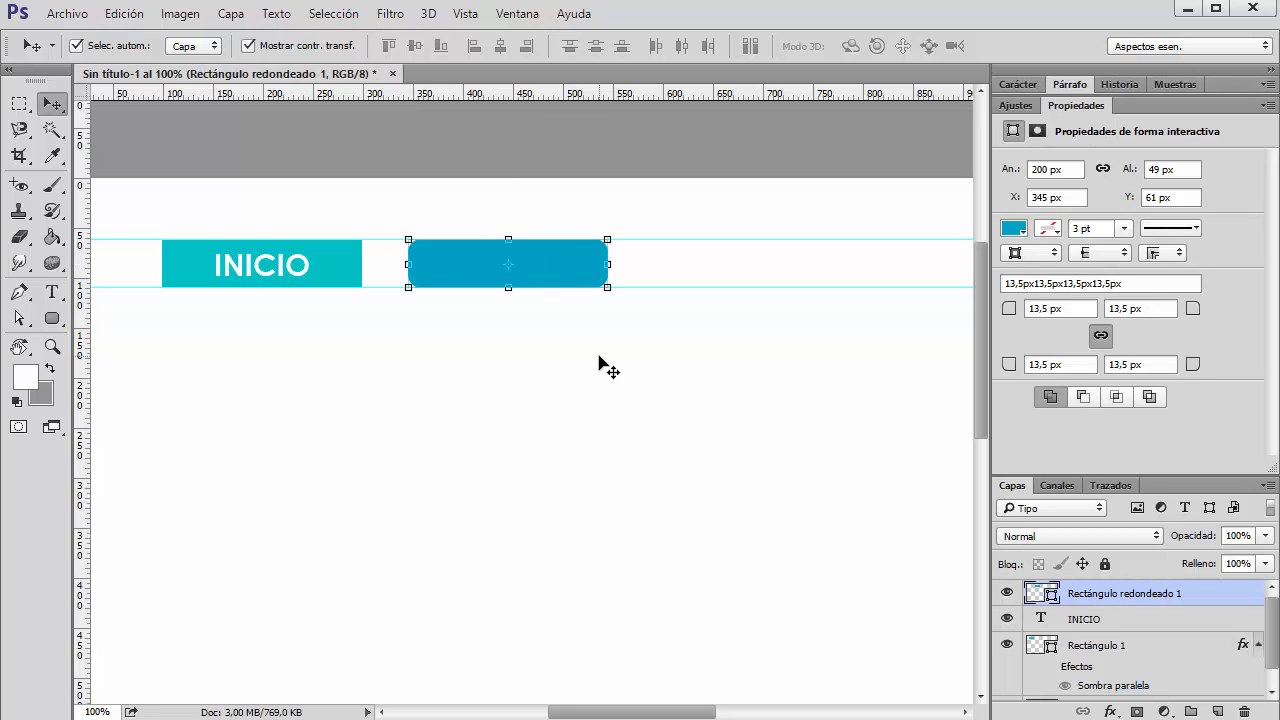
left_click(280, 270)
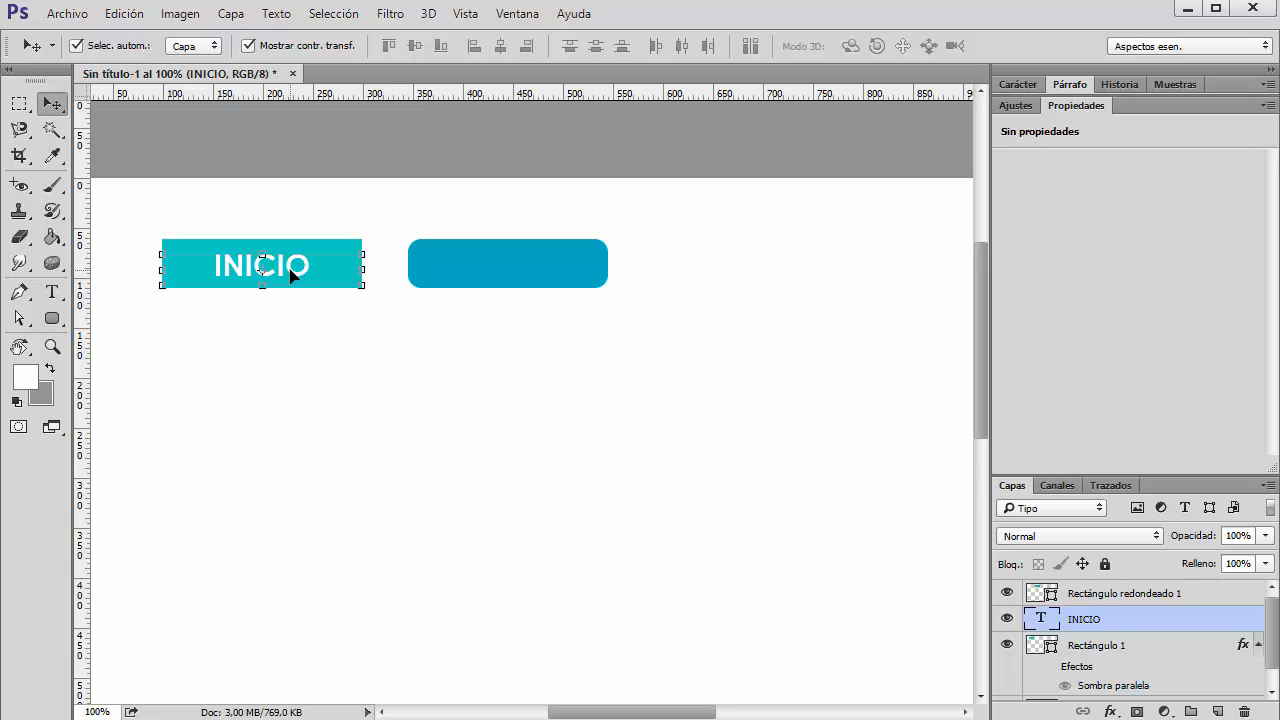
key("ctrl")
left_click_drag(288, 276, 557, 276)
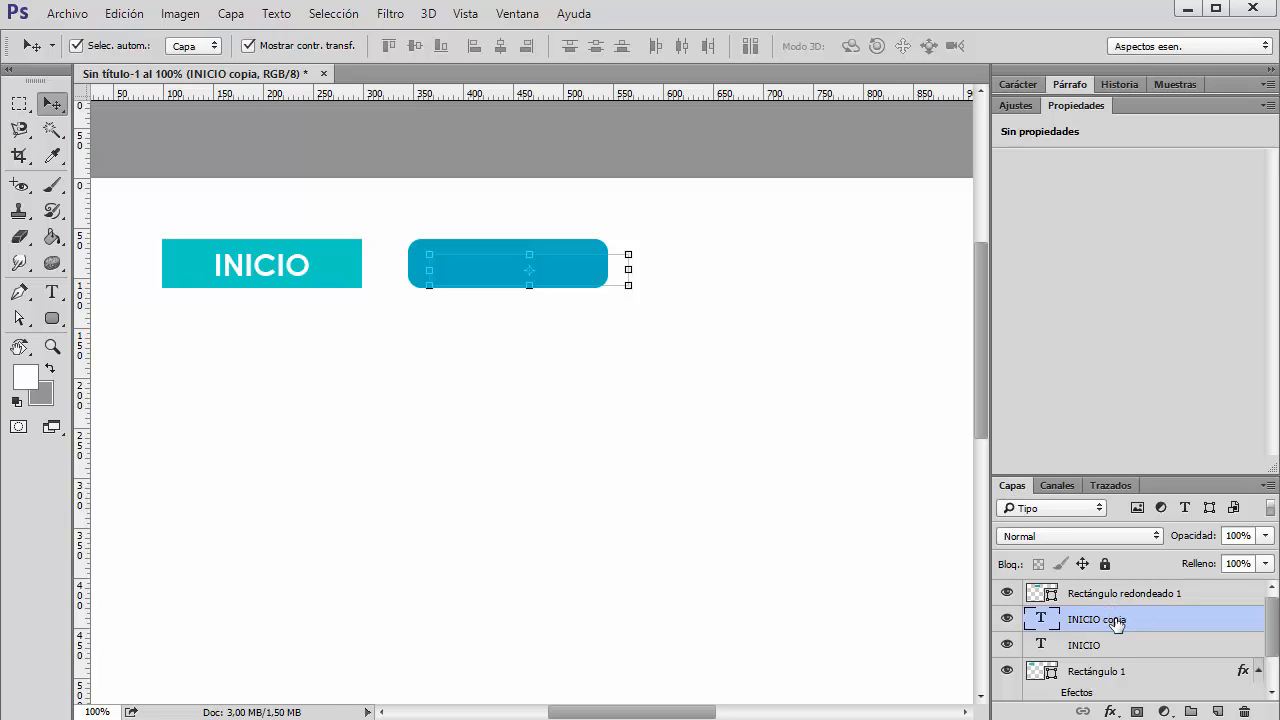
left_click_drag(1115, 620, 1120, 586)
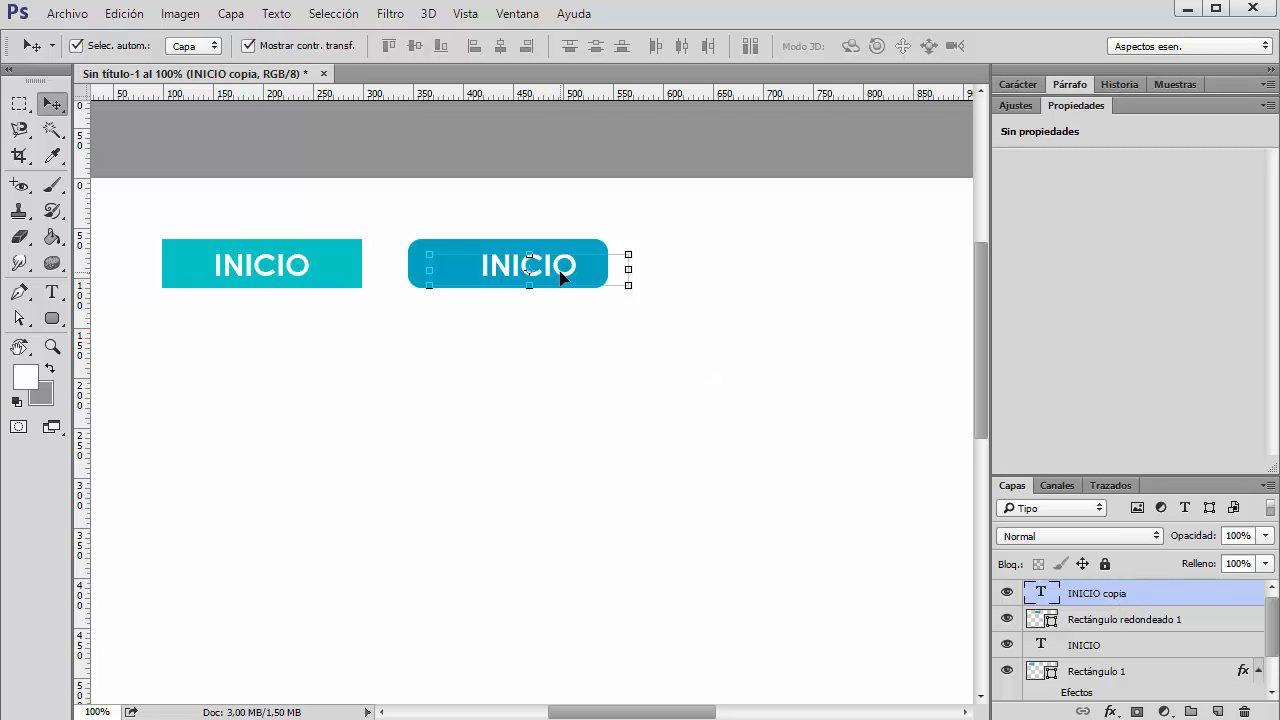
left_click_drag(561, 278, 549, 273)
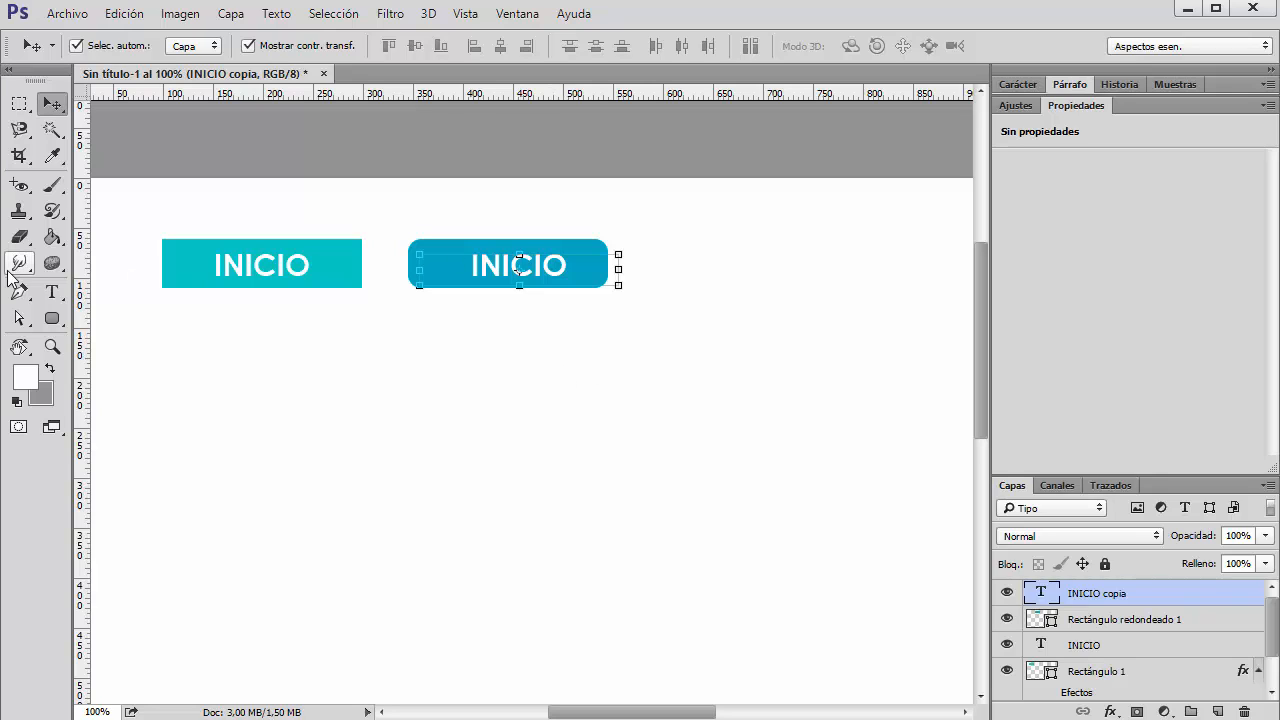
- Replace the copied text on the blue button with NOSOTROS
key("t")
left_click(523, 264)
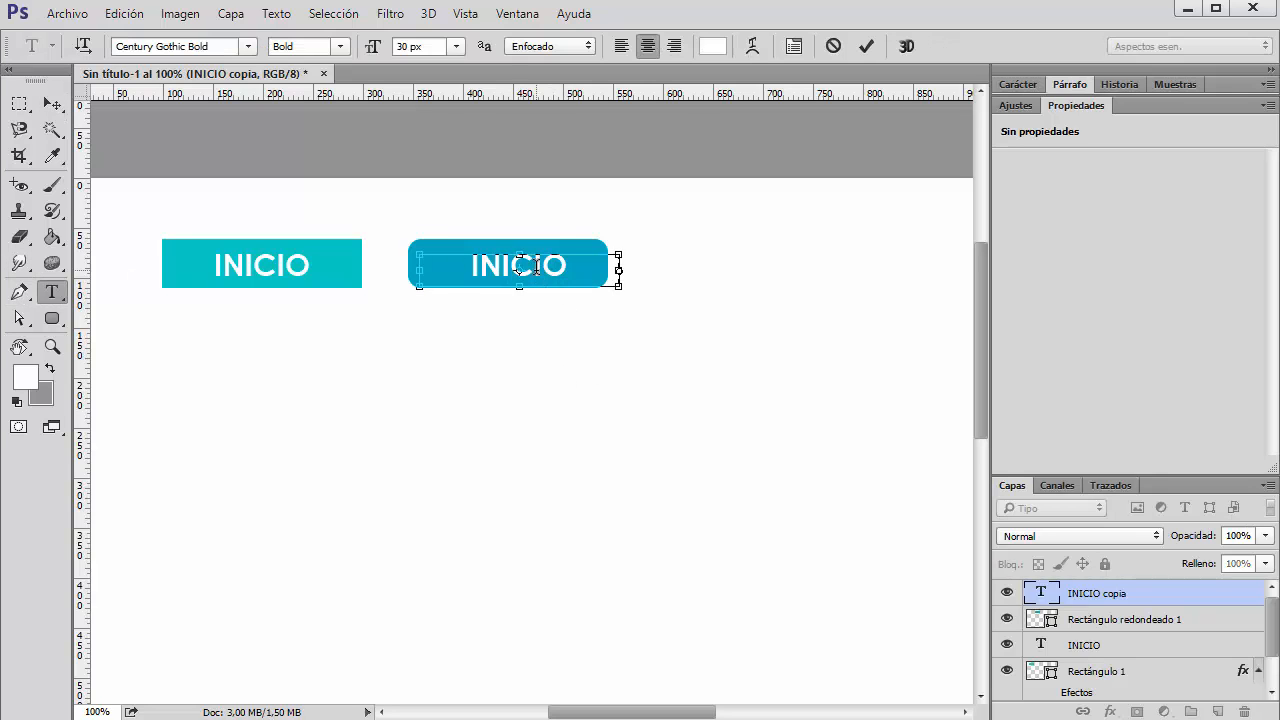
double_click(536, 265)
type("NOSOTROS")
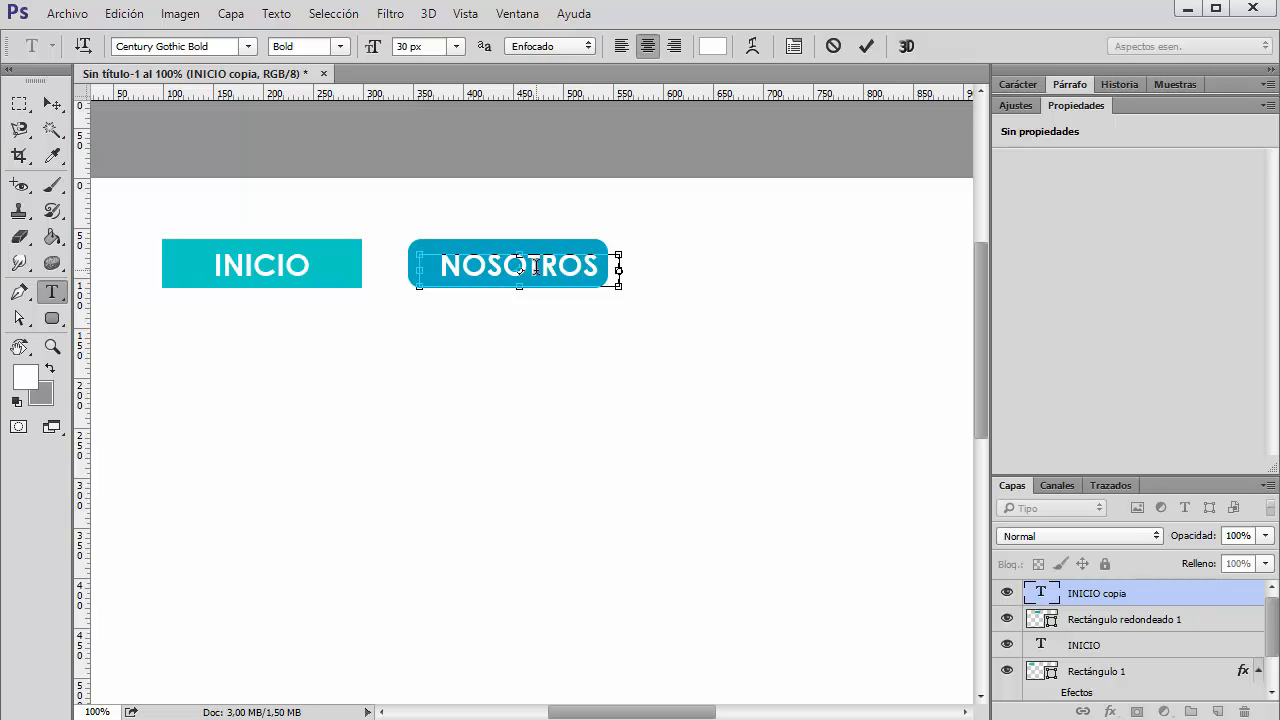
left_click(866, 46)
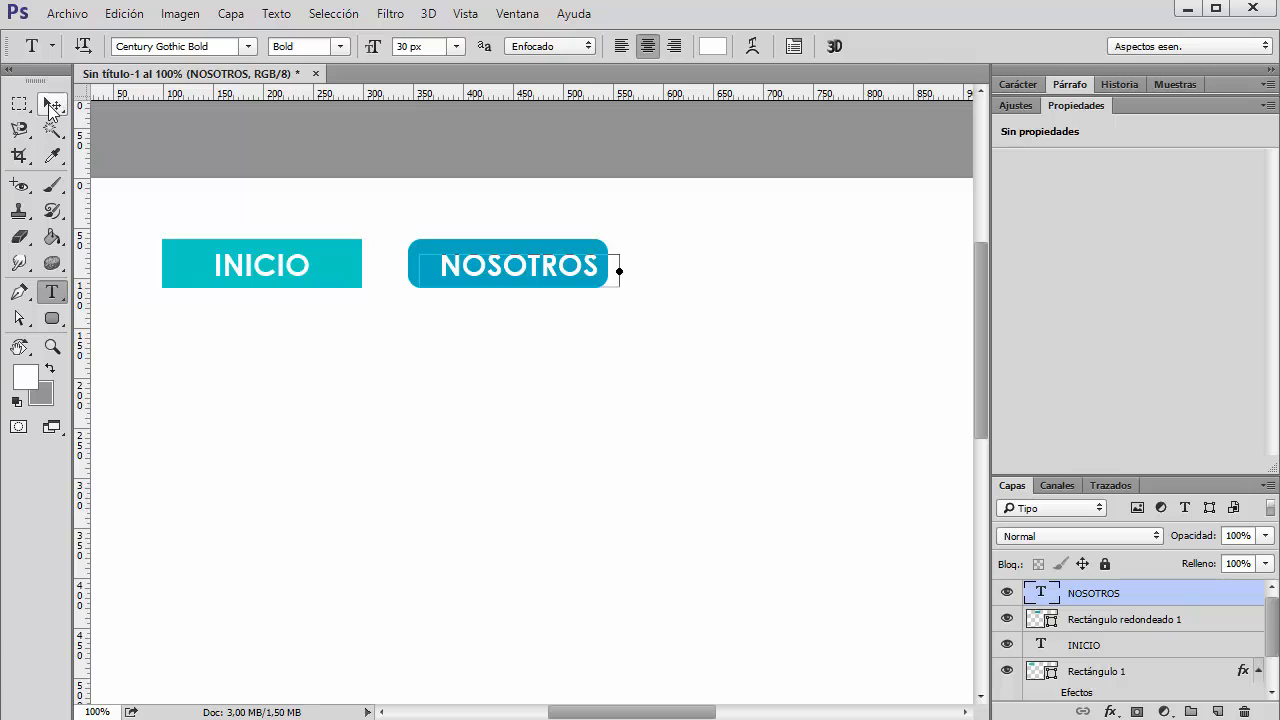
- Nudge the NOSOTROS text left to centre it horizontally in the blue button
left_click(55, 104)
key("Left")
key("Left")
key("Left")
key("Left")
key("Left")
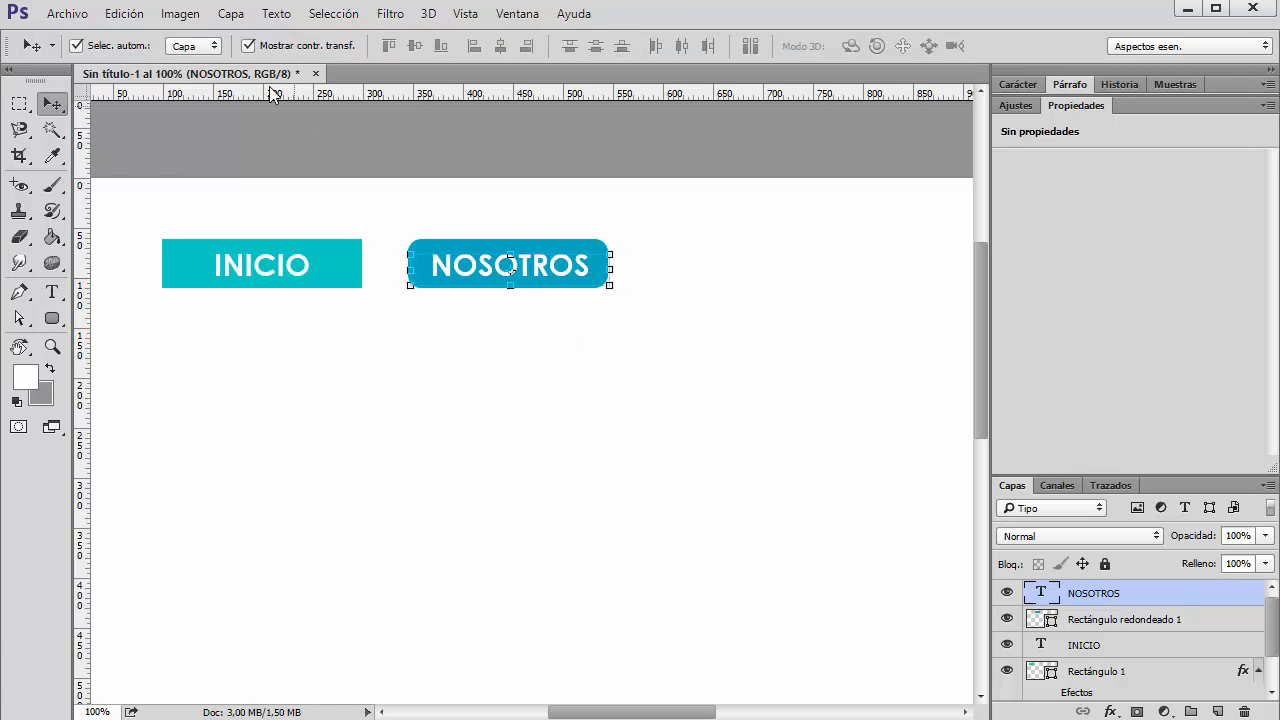
- Reduce the NOSOTROS text size to 18 px and shift the text slightly down to centre it in the blue button
left_click(1020, 86)
left_click(1095, 139)
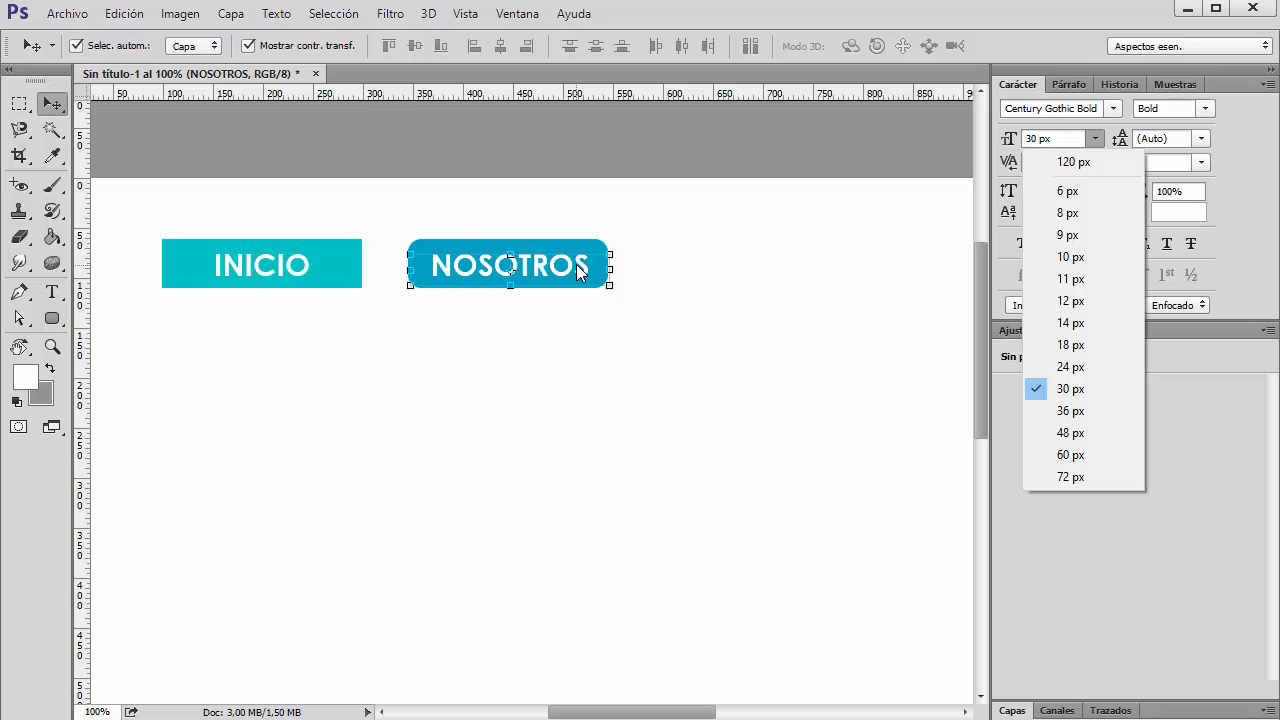
left_click(1070, 323)
left_click(1096, 139)
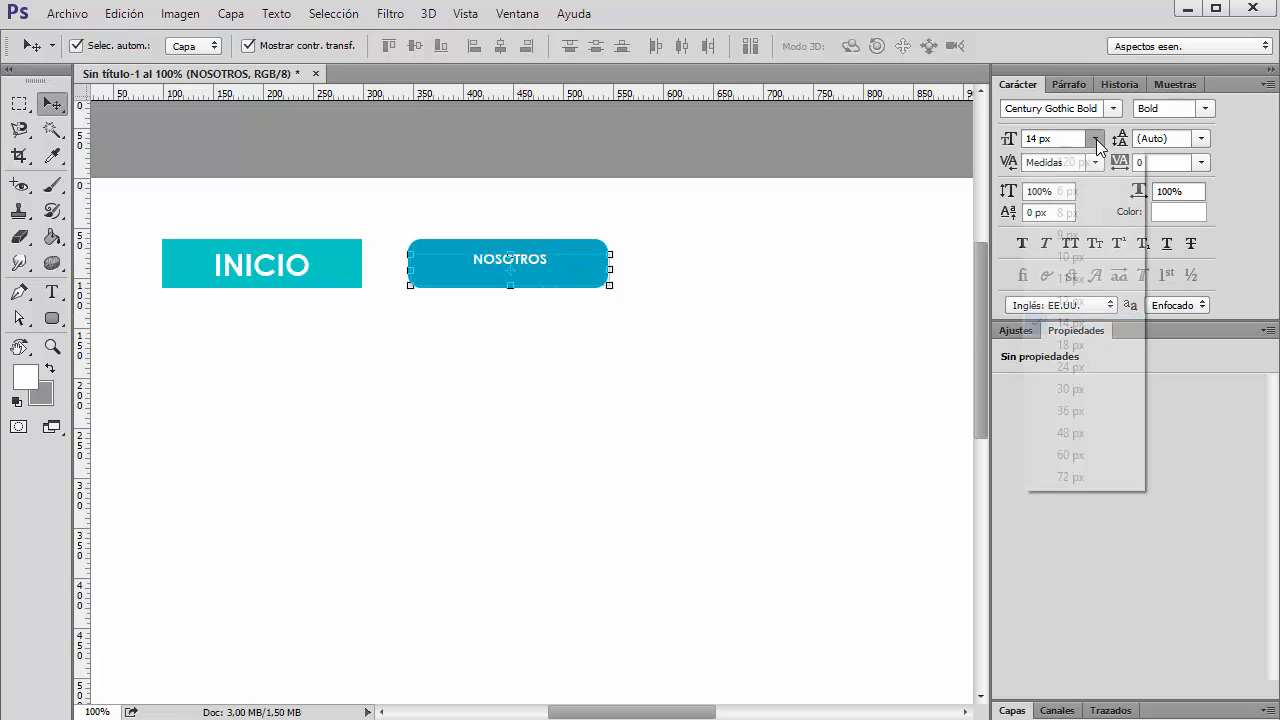
left_click(1097, 345)
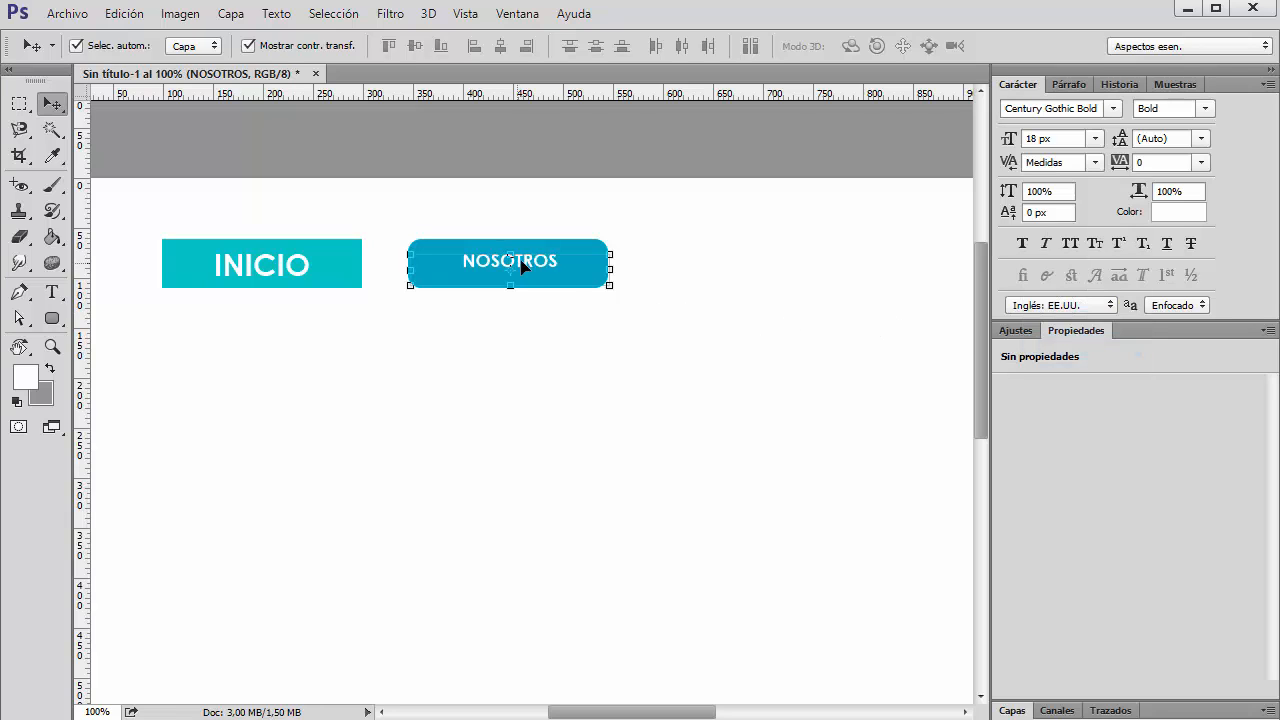
left_click_drag(548, 265, 552, 265)
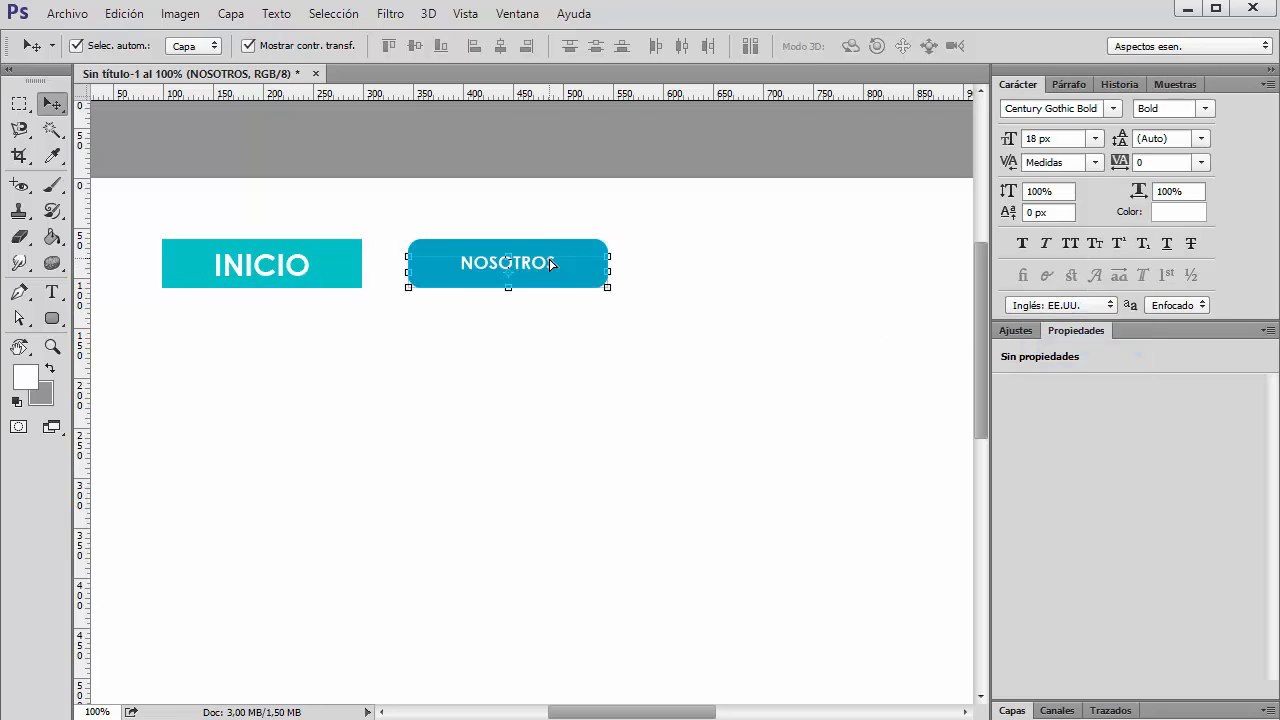
- Change the NOSOTROS text font to Times New Roman Regular and deselect the text
left_click(1082, 107)
type("TIM")
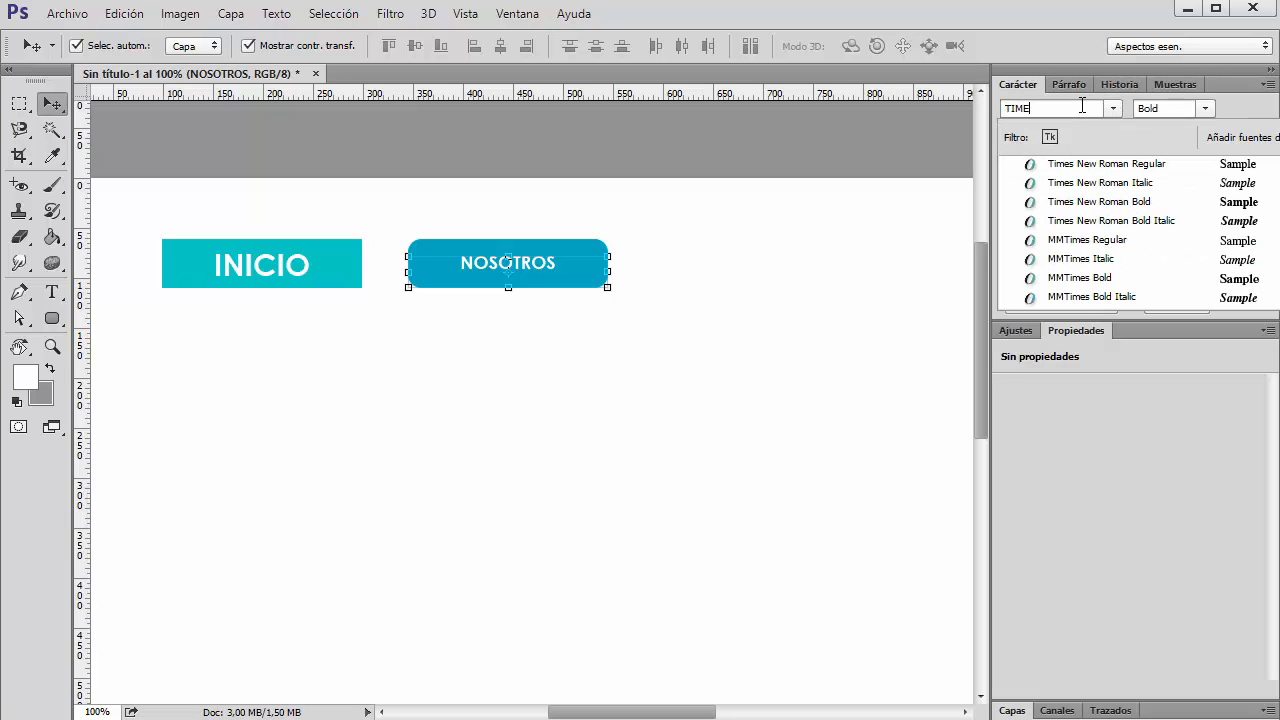
type("E")
left_click(1072, 165)
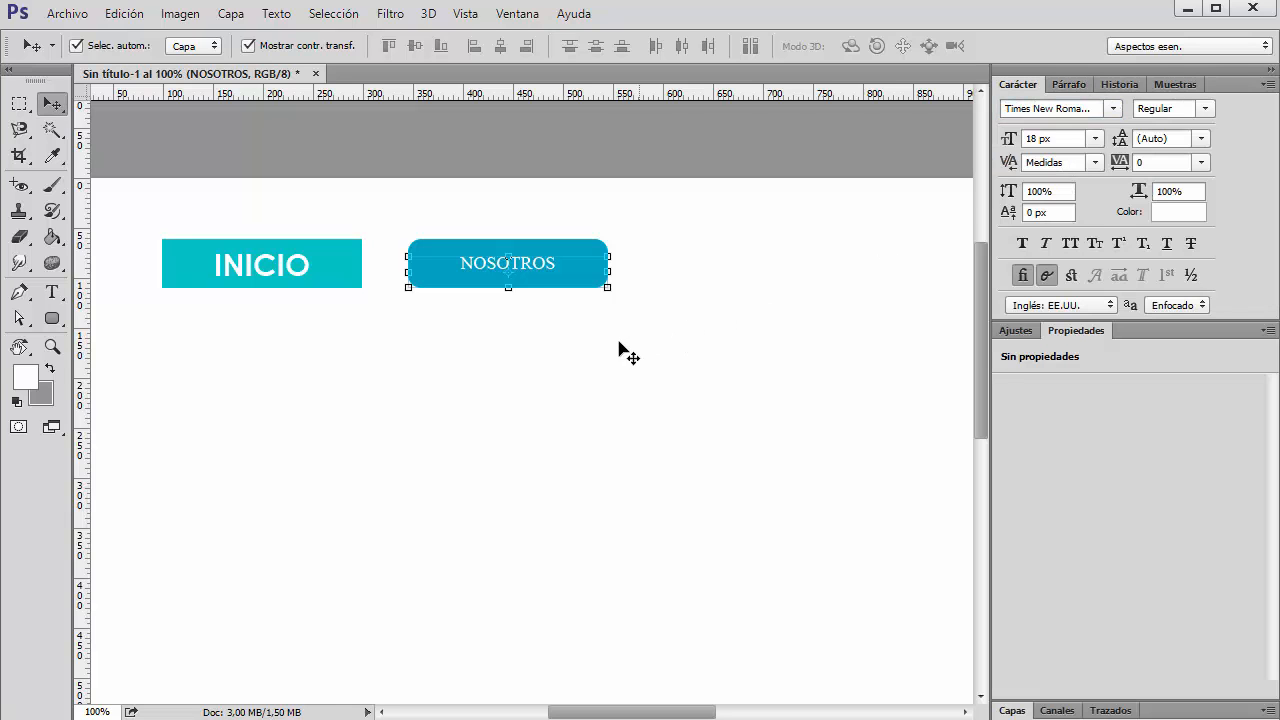
left_click(680, 551)
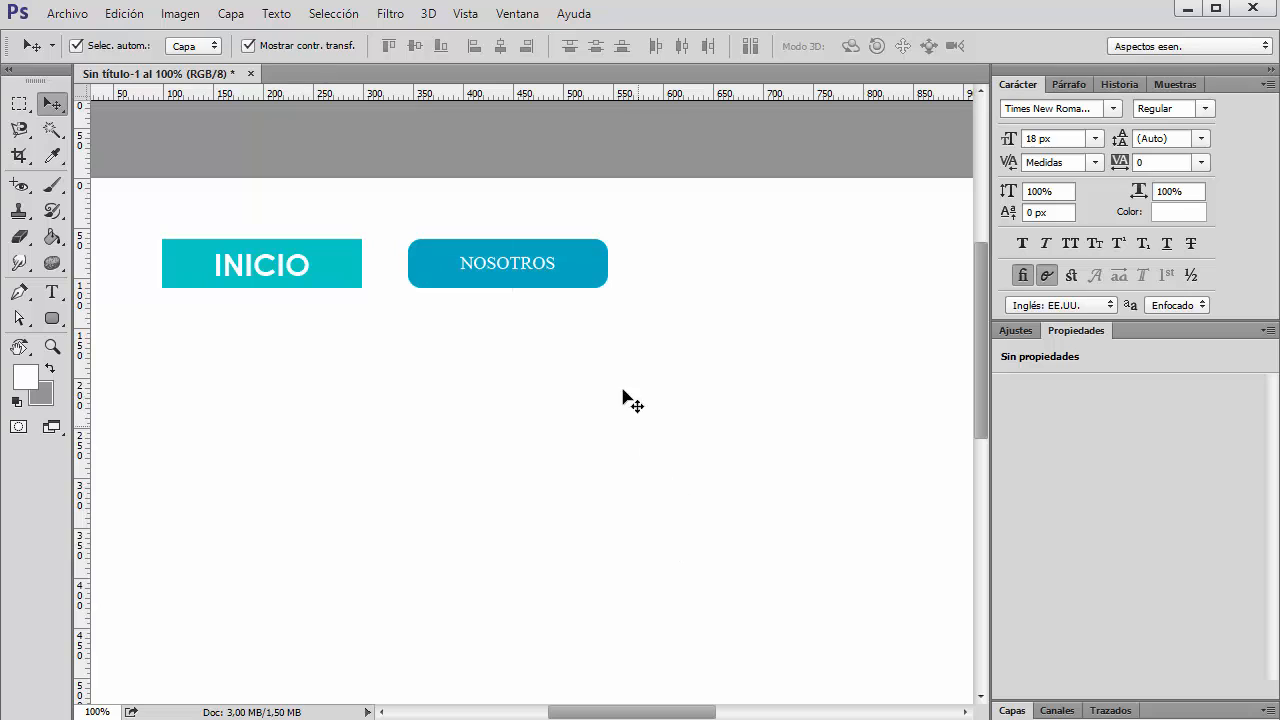
- Add a pure blue 3 pt outline to the blue rounded rectangle
left_click(596, 244)
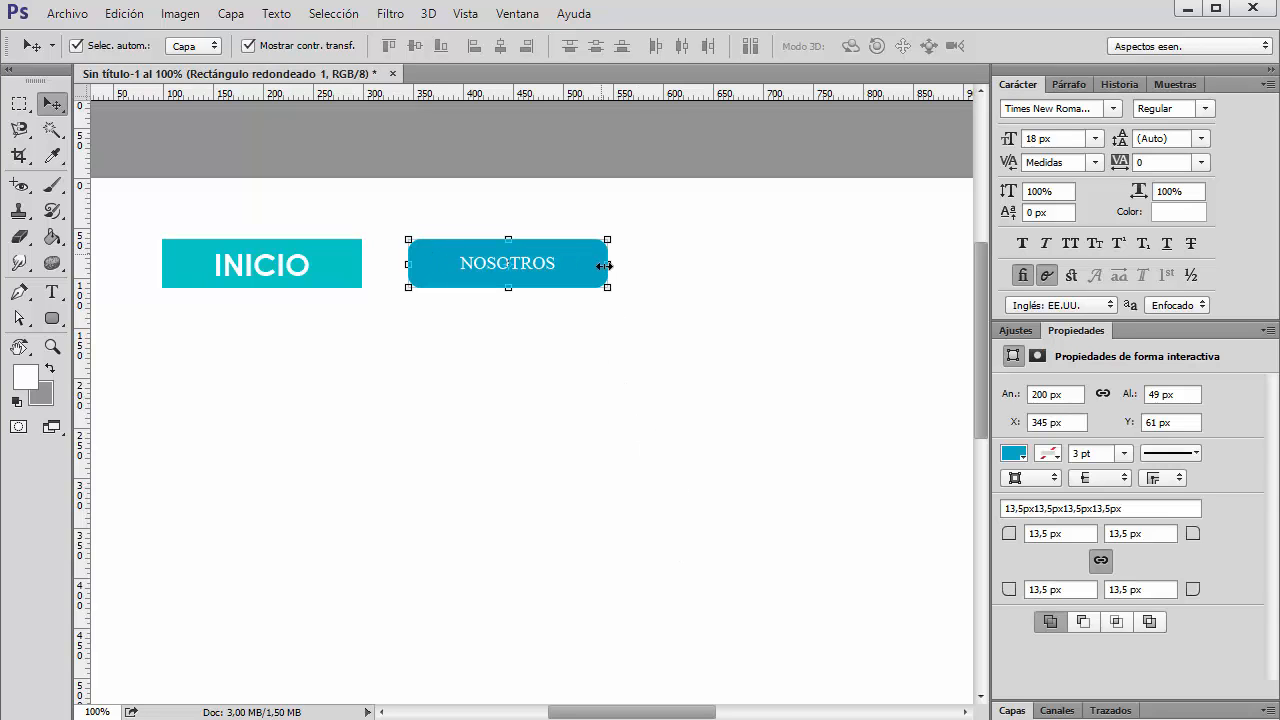
left_click(1054, 456)
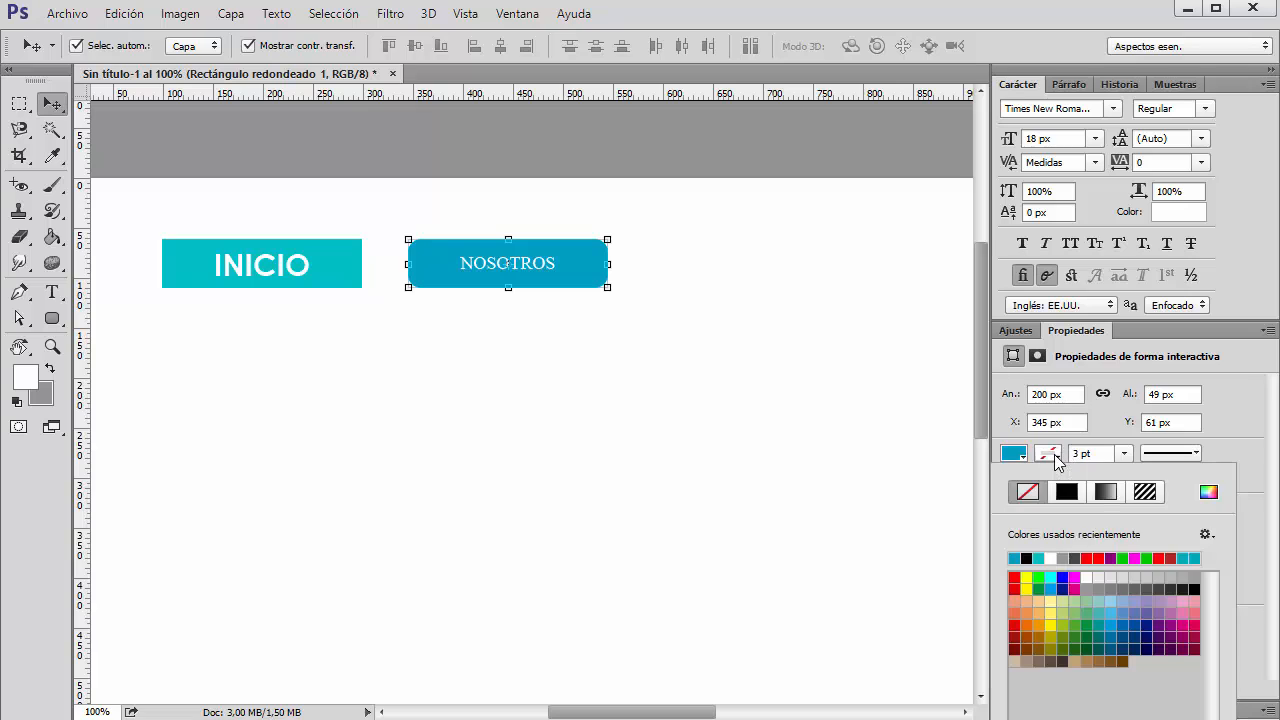
left_click(1061, 578)
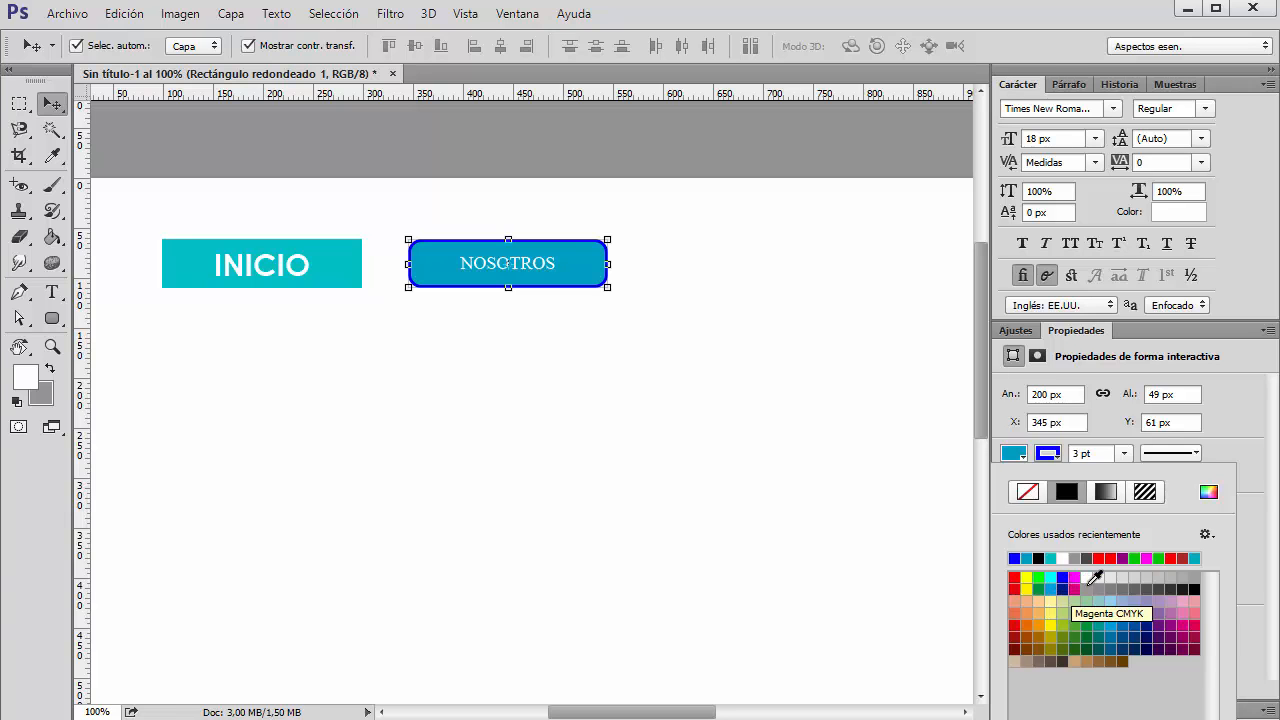
- Recolour the rounded rectangle's outline with a custom lighter azure blue, hue about 202°
left_click(1208, 491)
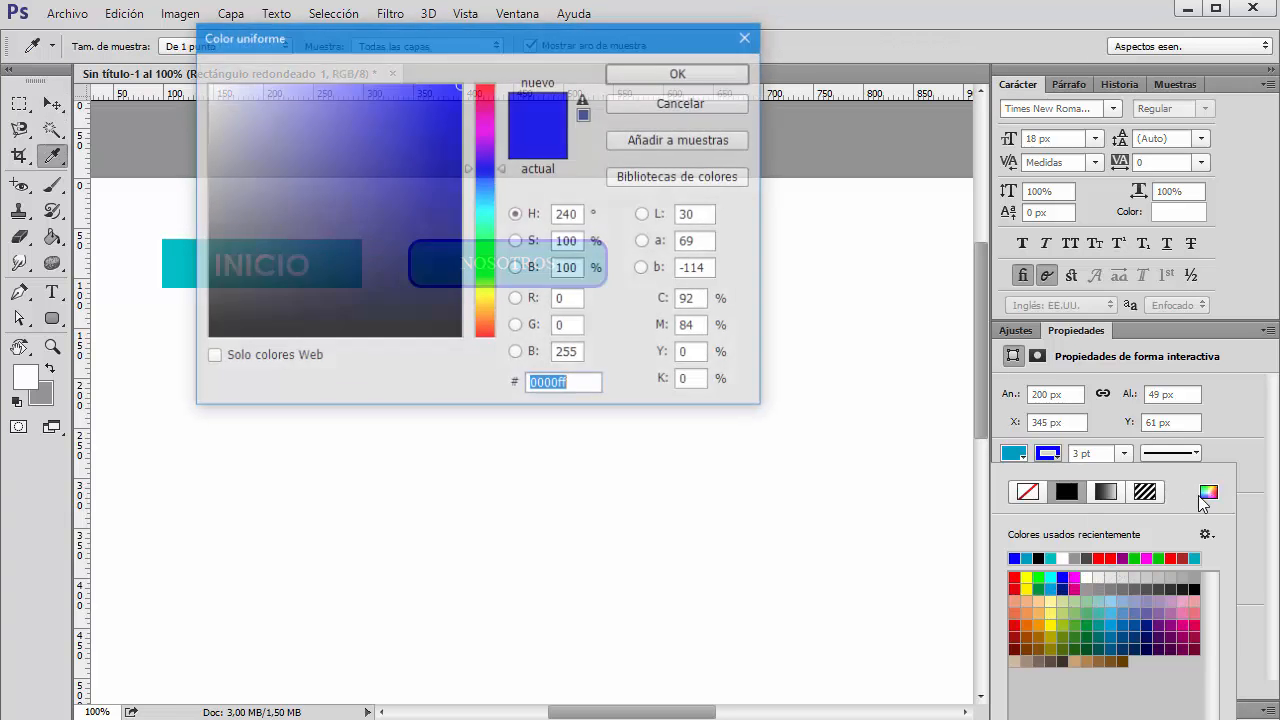
left_click_drag(556, 38, 735, 324)
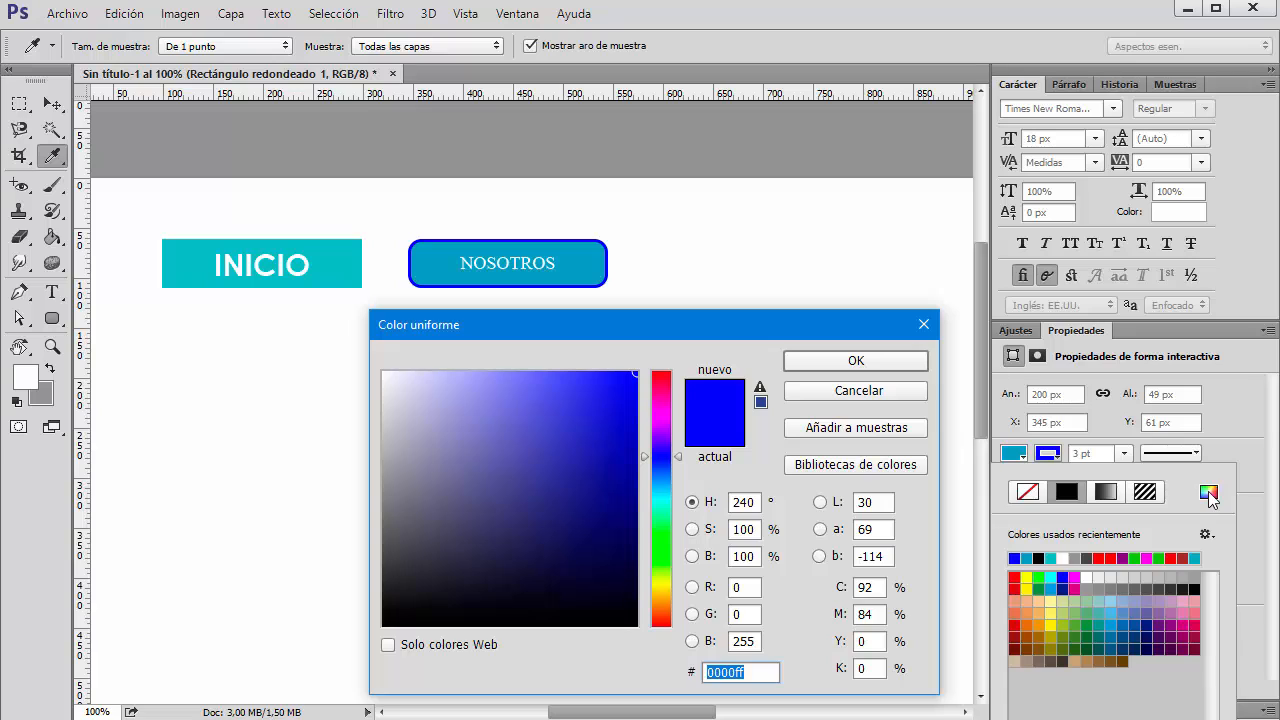
mouse_move(609, 421)
left_mouse_down()
mouse_move(576, 376)
mouse_move(554, 374)
mouse_move(543, 440)
left_mouse_up()
left_click_drag(659, 458, 659, 471)
mouse_move(543, 440)
left_mouse_down()
mouse_move(628, 440)
mouse_move(628, 459)
mouse_move(640, 386)
left_mouse_up()
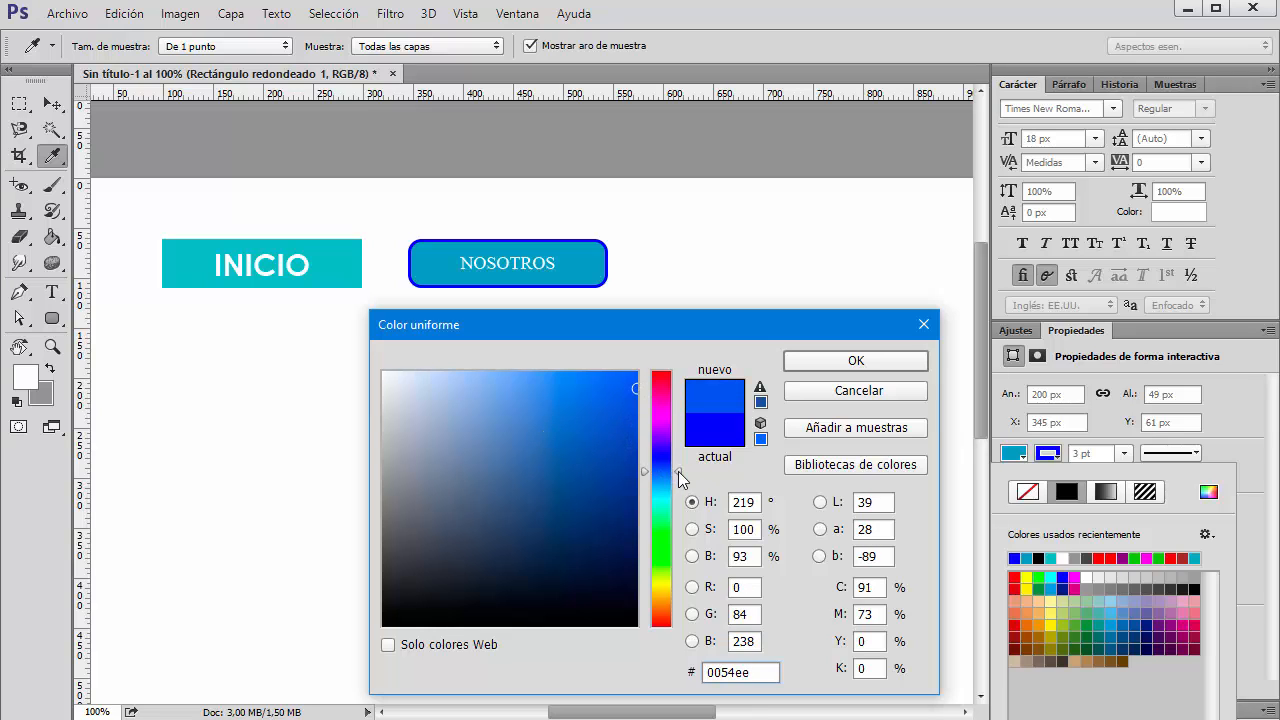
left_click_drag(679, 479, 679, 489)
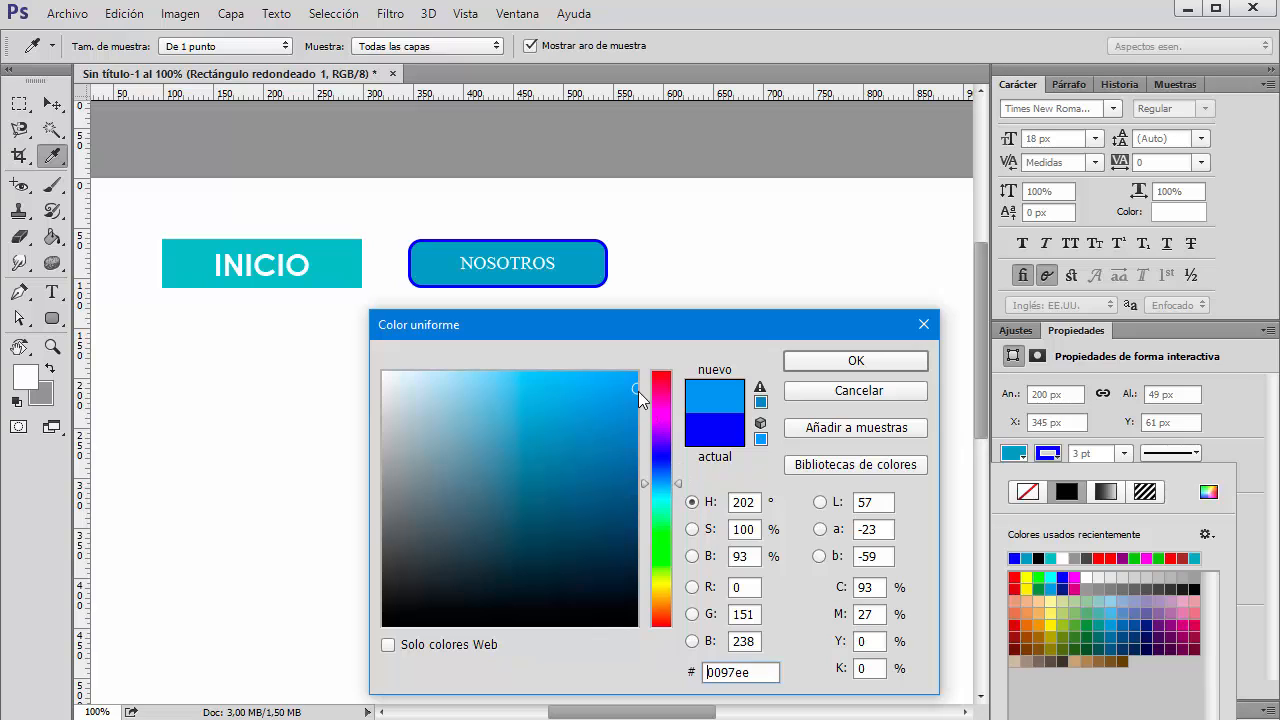
left_click_drag(636, 388, 627, 394)
left_click(811, 361)
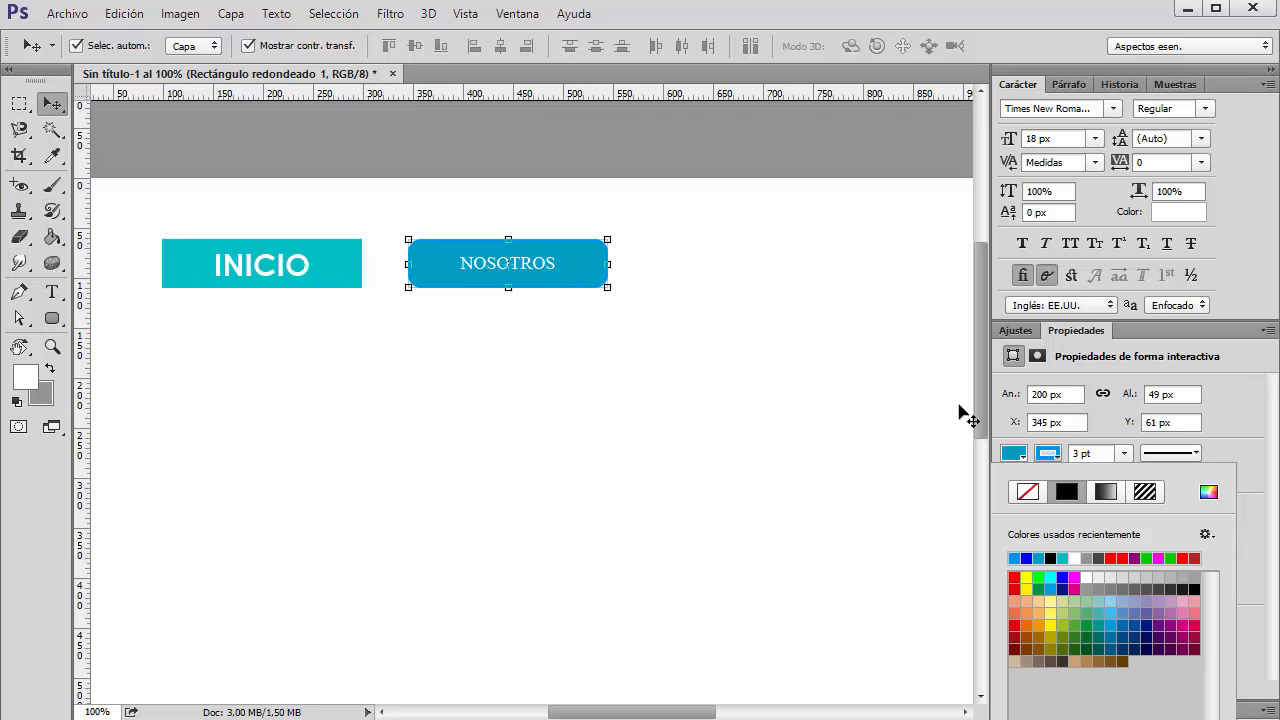
- Darken the rounded rectangle's outline colour to 0079bf and deselect the shape
left_click(1208, 493)
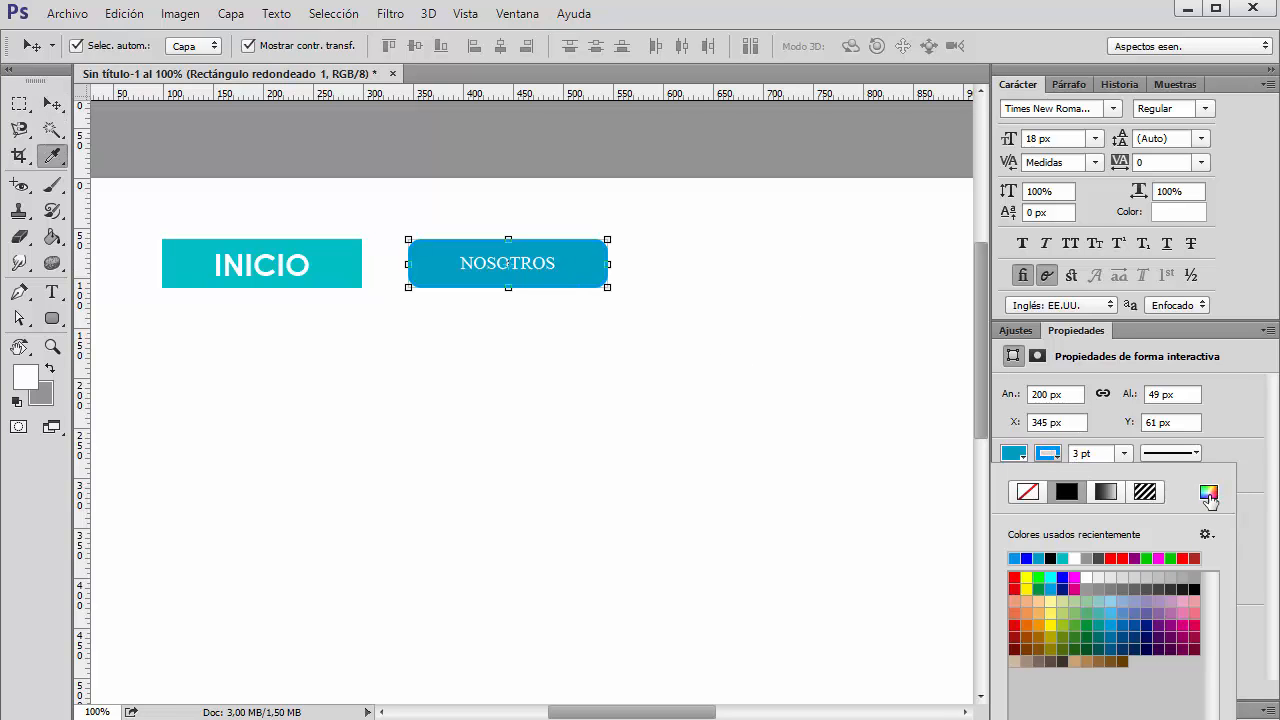
left_click_drag(631, 404, 640, 435)
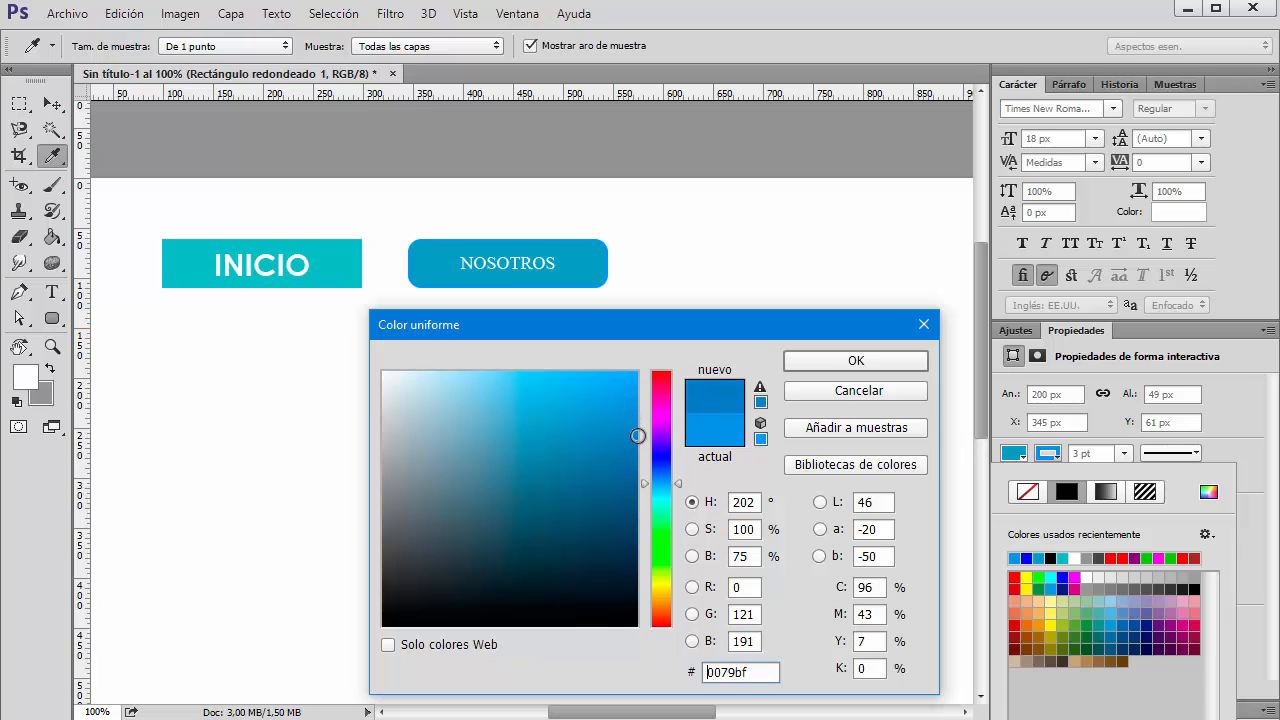
left_click(828, 363)
left_click(800, 372)
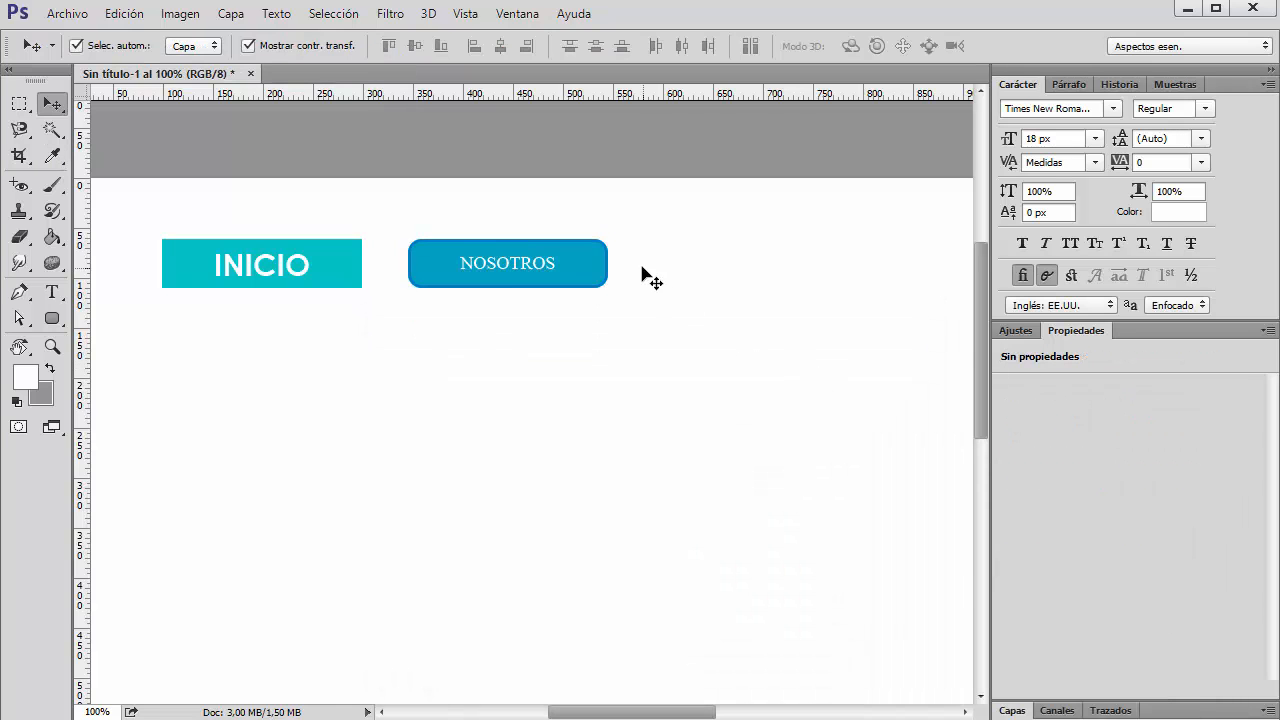
- Apply the Bisel y relieve layer style to the blue rounded rectangle, with Sombra interior switched off
left_click(589, 246)
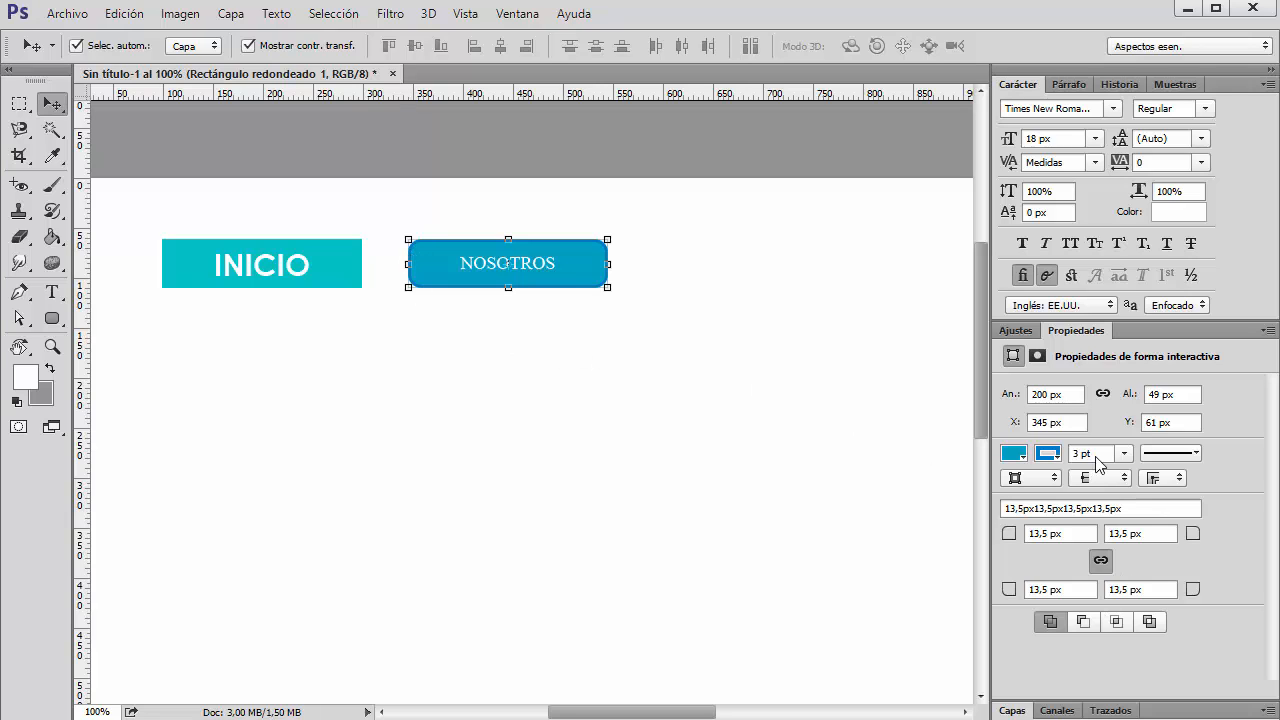
double_click(1070, 331)
left_click(1022, 356)
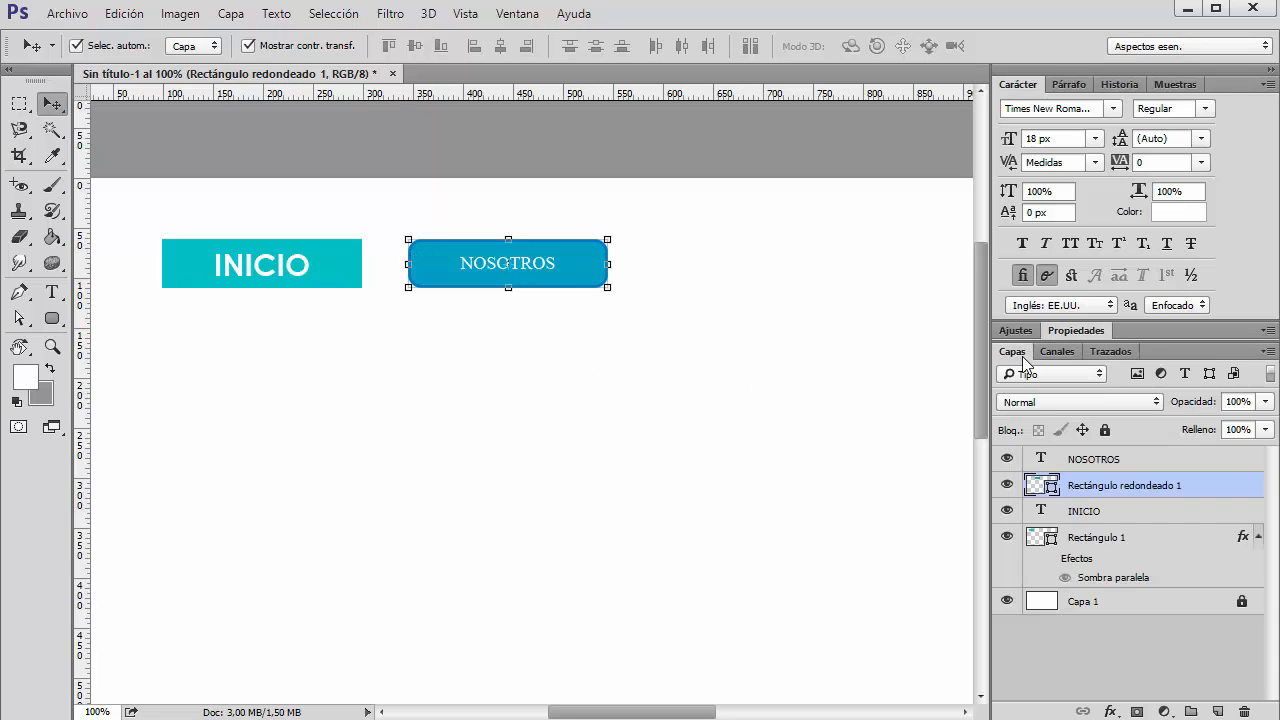
left_click(1110, 711)
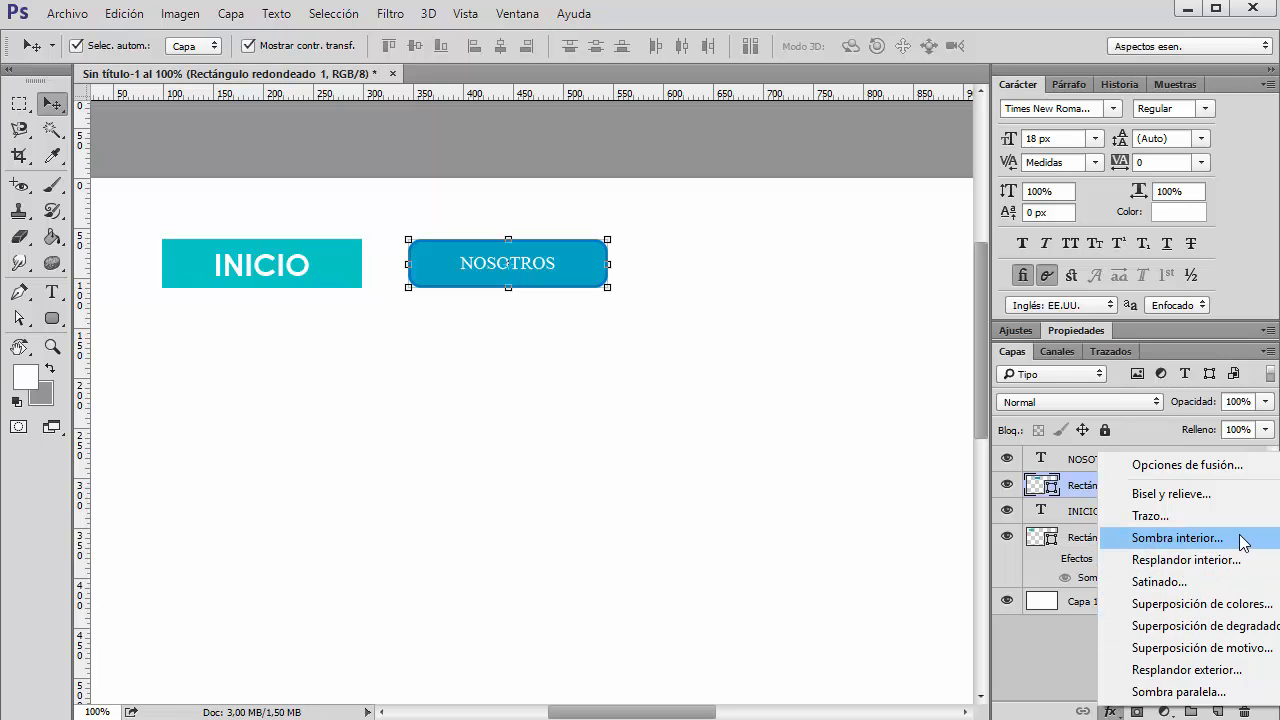
left_click(1206, 538)
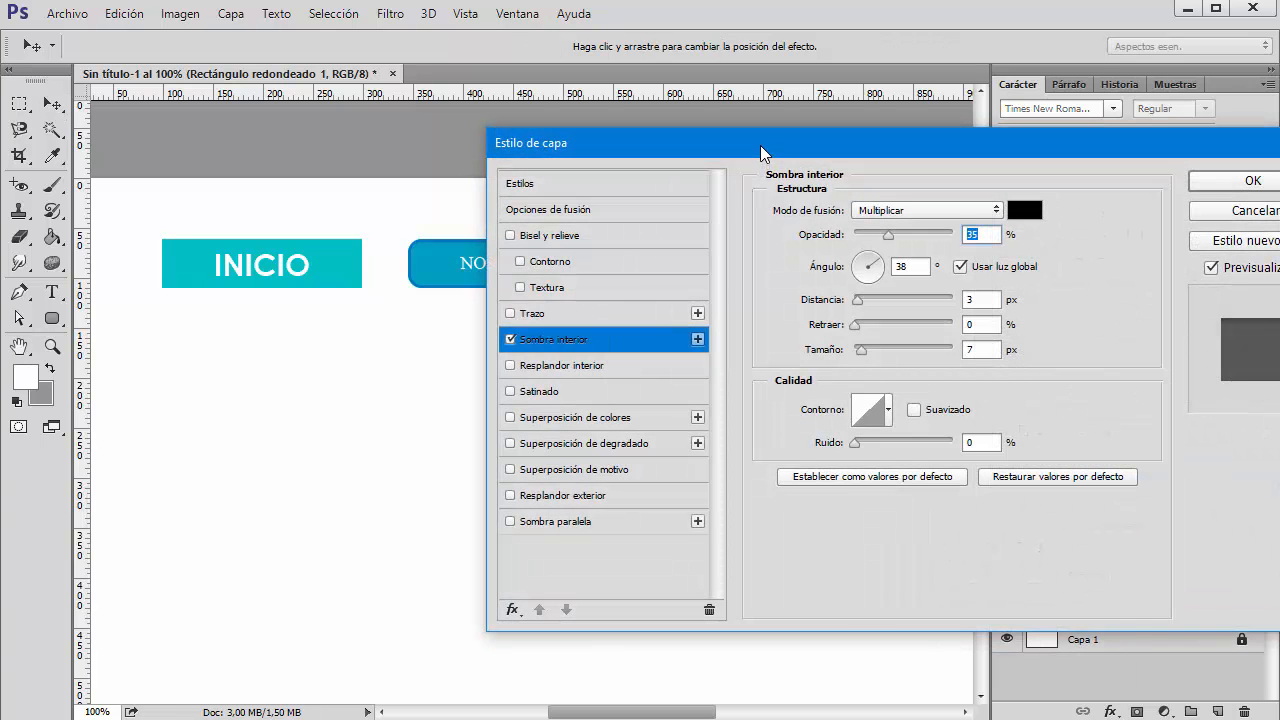
left_click_drag(760, 145, 488, 327)
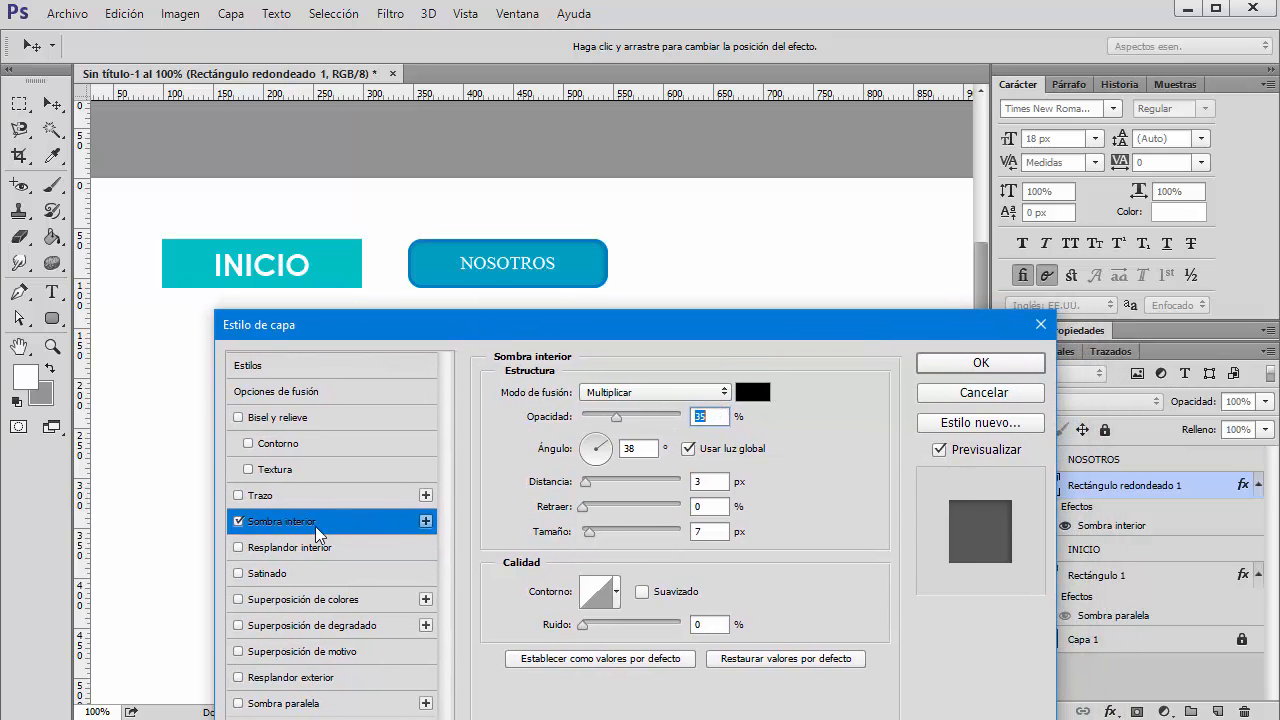
left_click(238, 521)
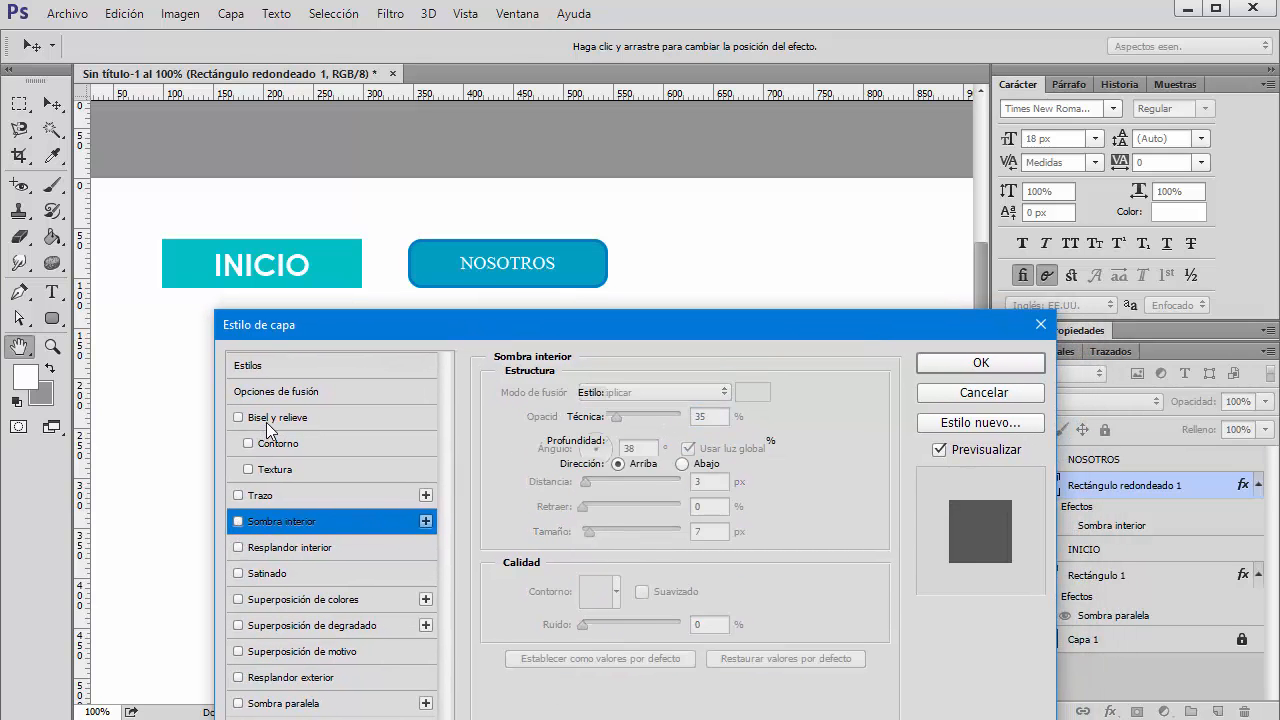
left_click(252, 417)
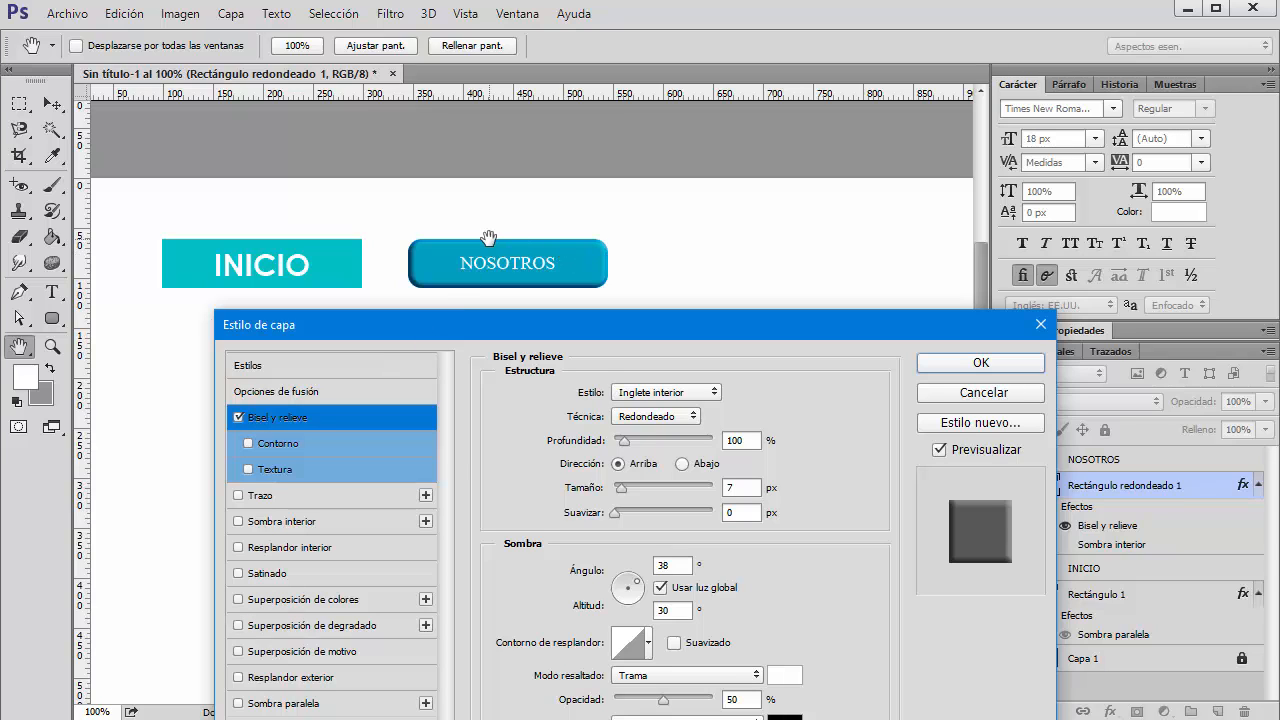
left_click(977, 365)
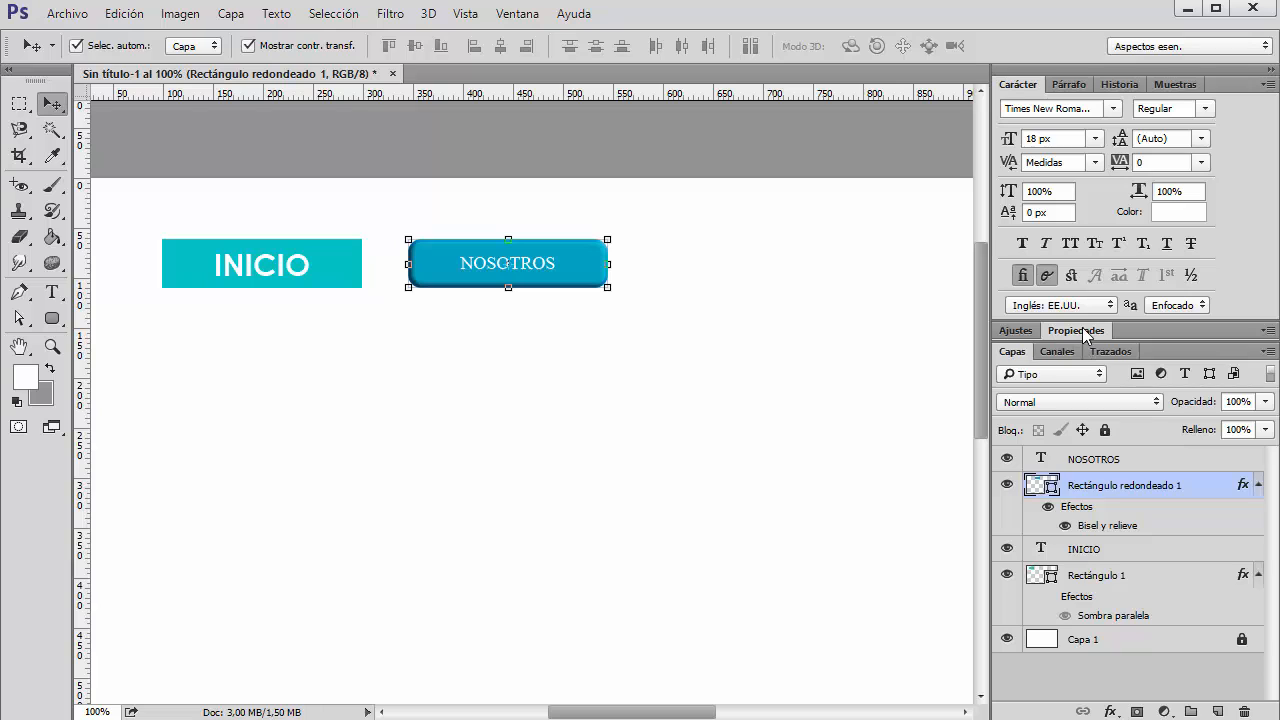
- Remove the outline from the blue rounded rectangle and deselect it
left_click(1082, 332)
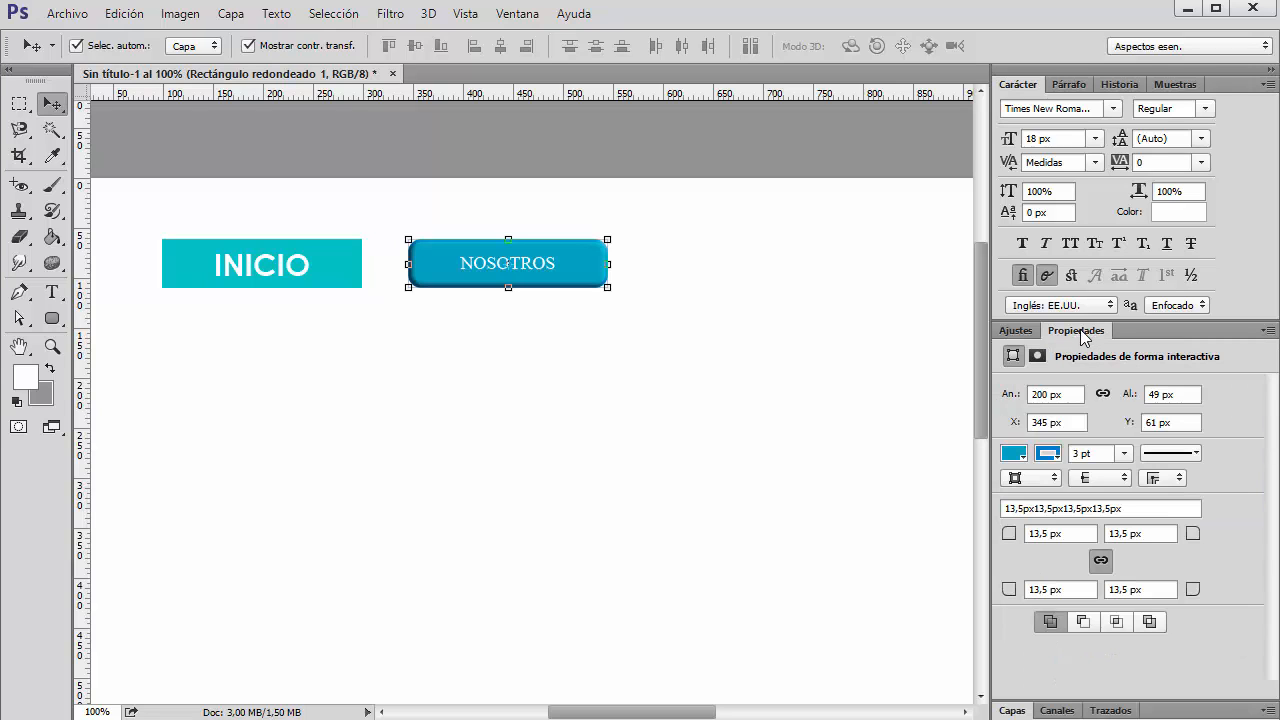
left_click(1056, 455)
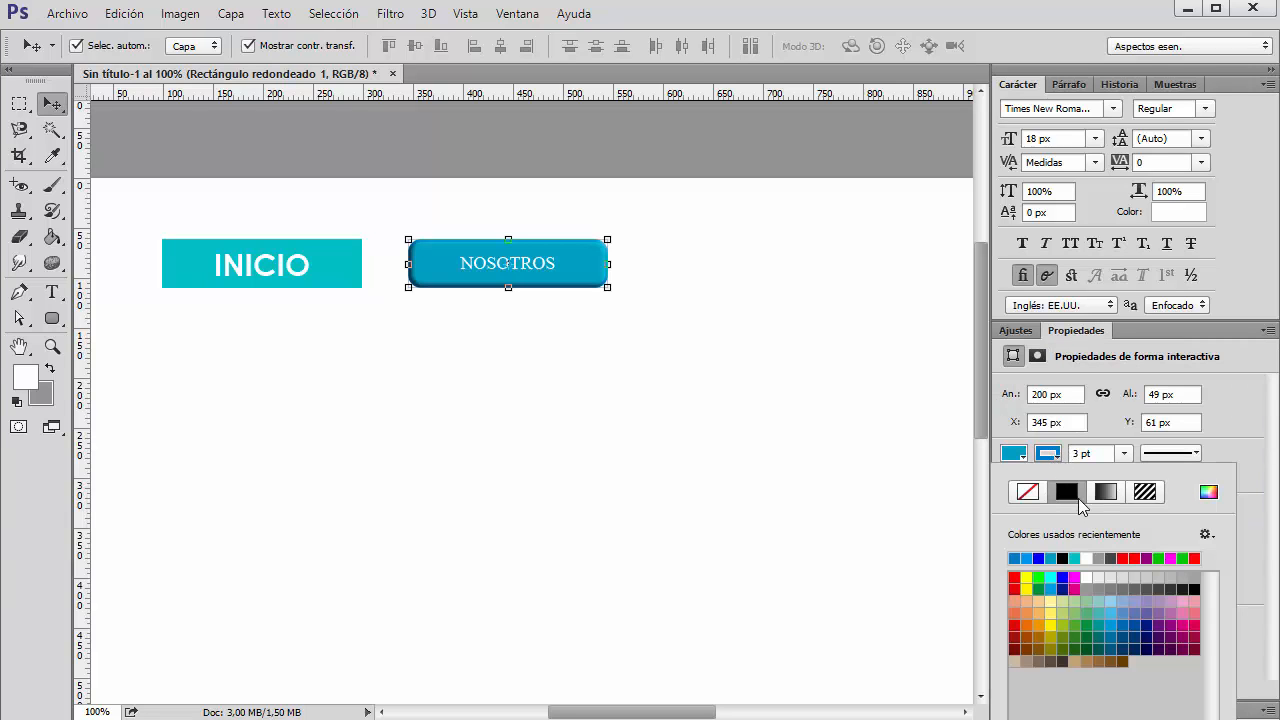
left_click(1027, 491)
left_click(760, 398)
left_click(754, 397)
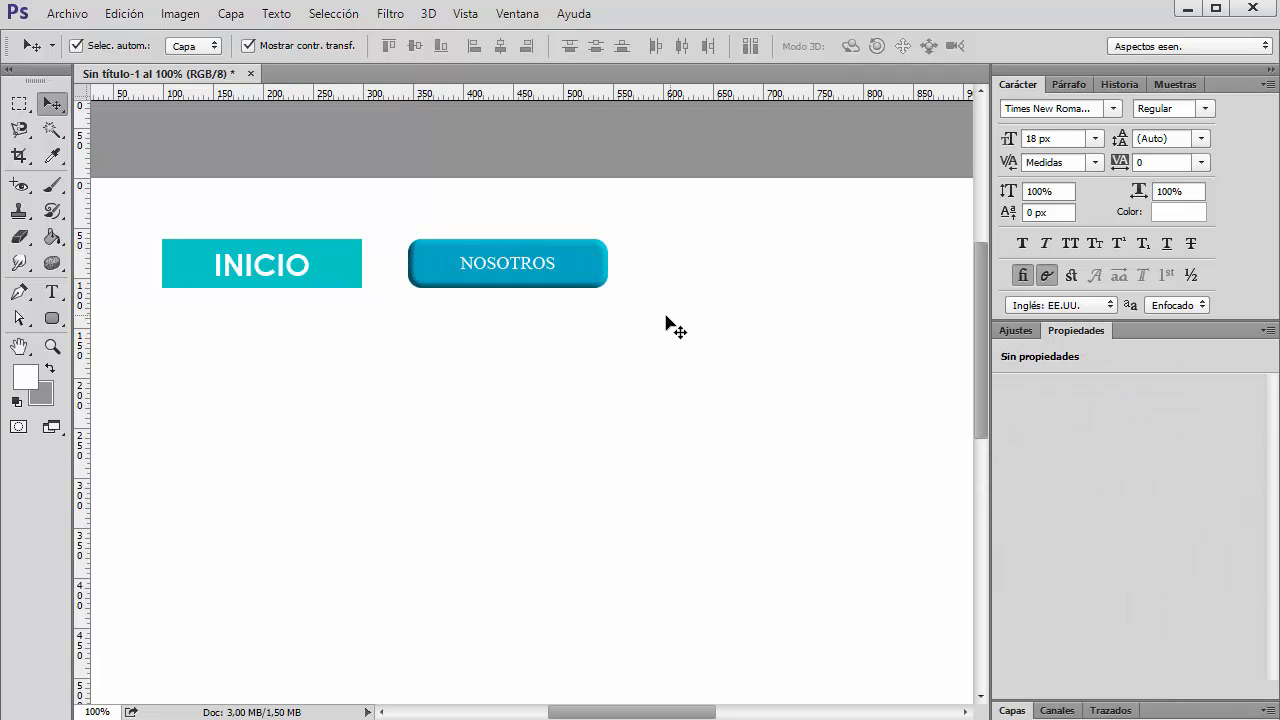
- Show the guides and draw an ellipse about 171 × 49 px between them, to the right of the NOSOTROS button
left_click_drag(674, 326, 596, 311)
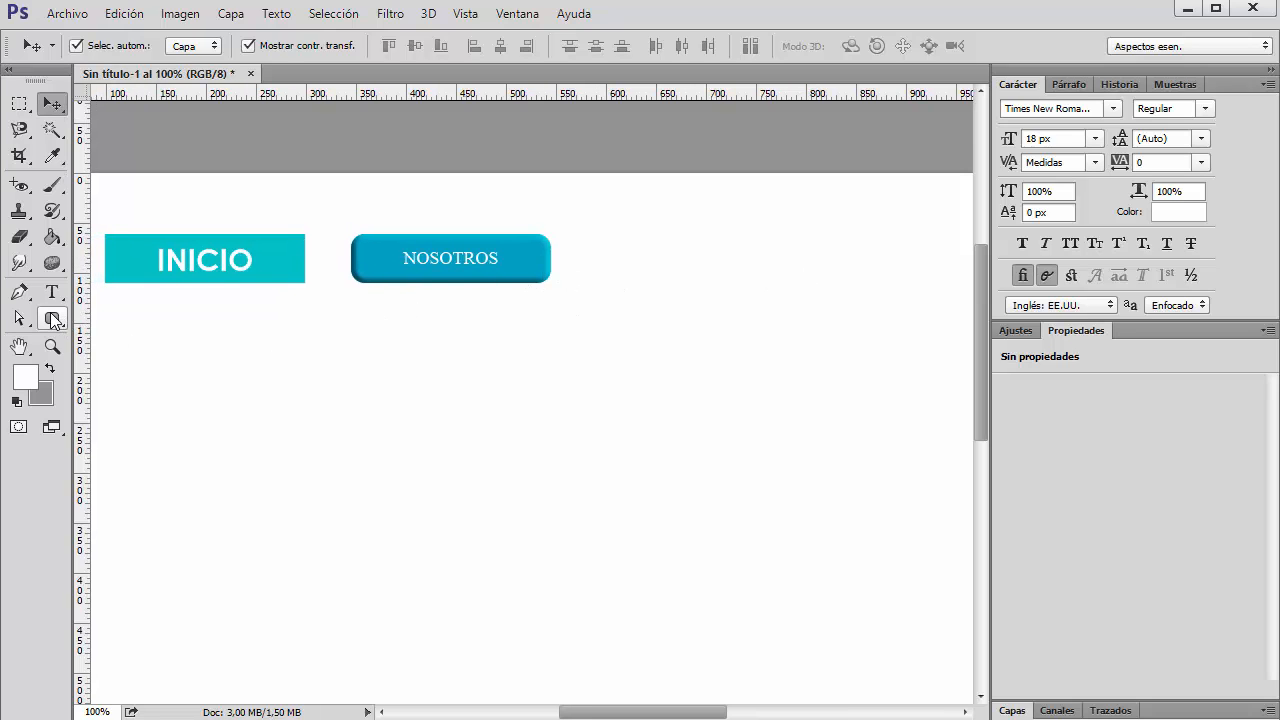
key("ctrl+semicolon")
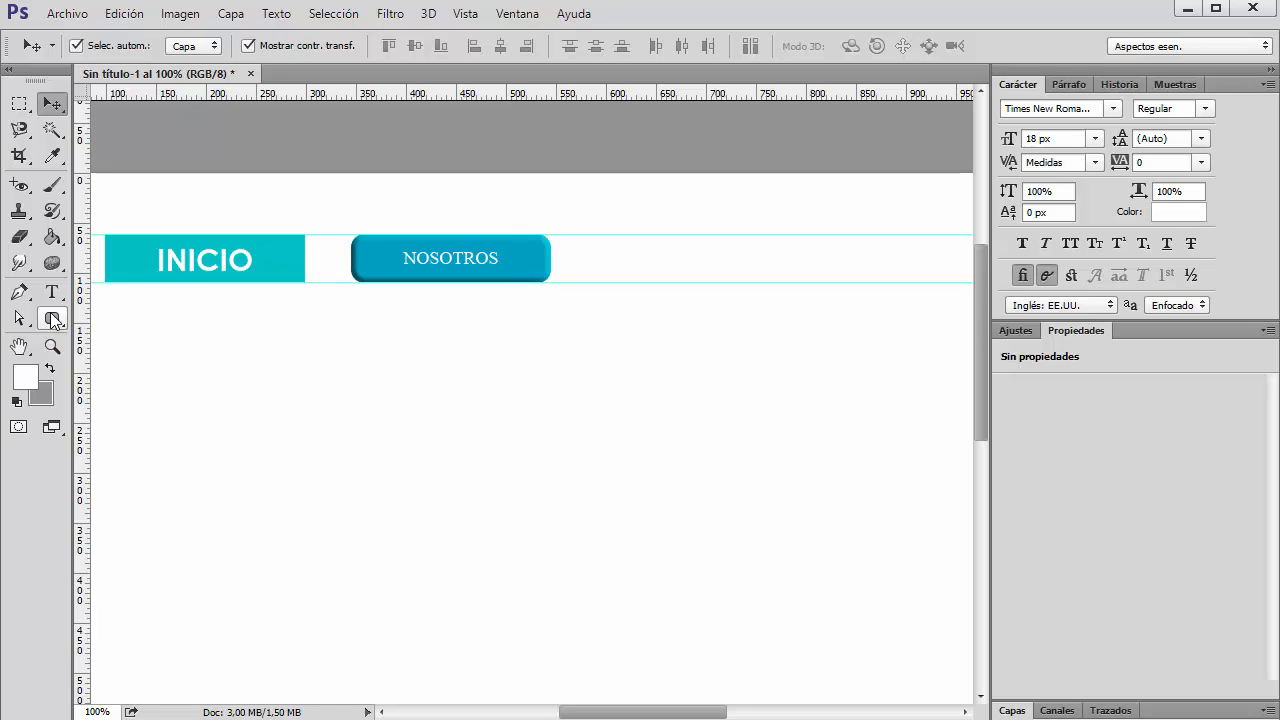
left_click(51, 317)
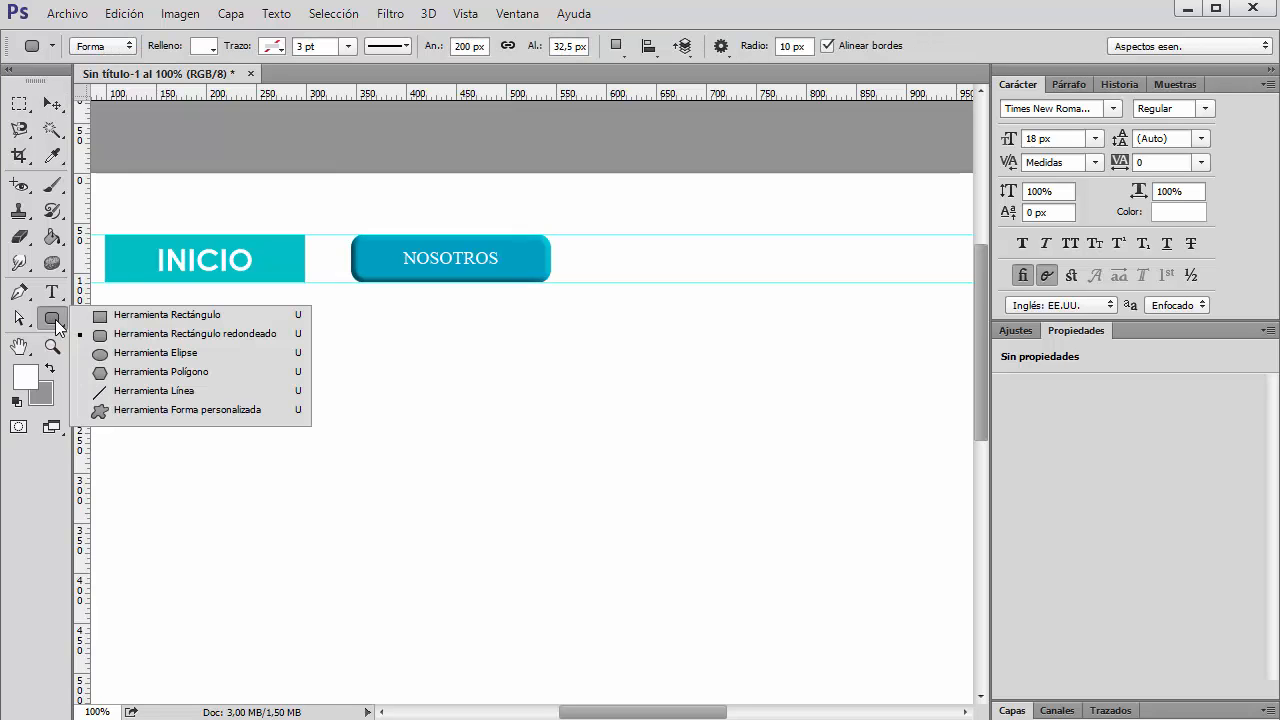
left_click(162, 352)
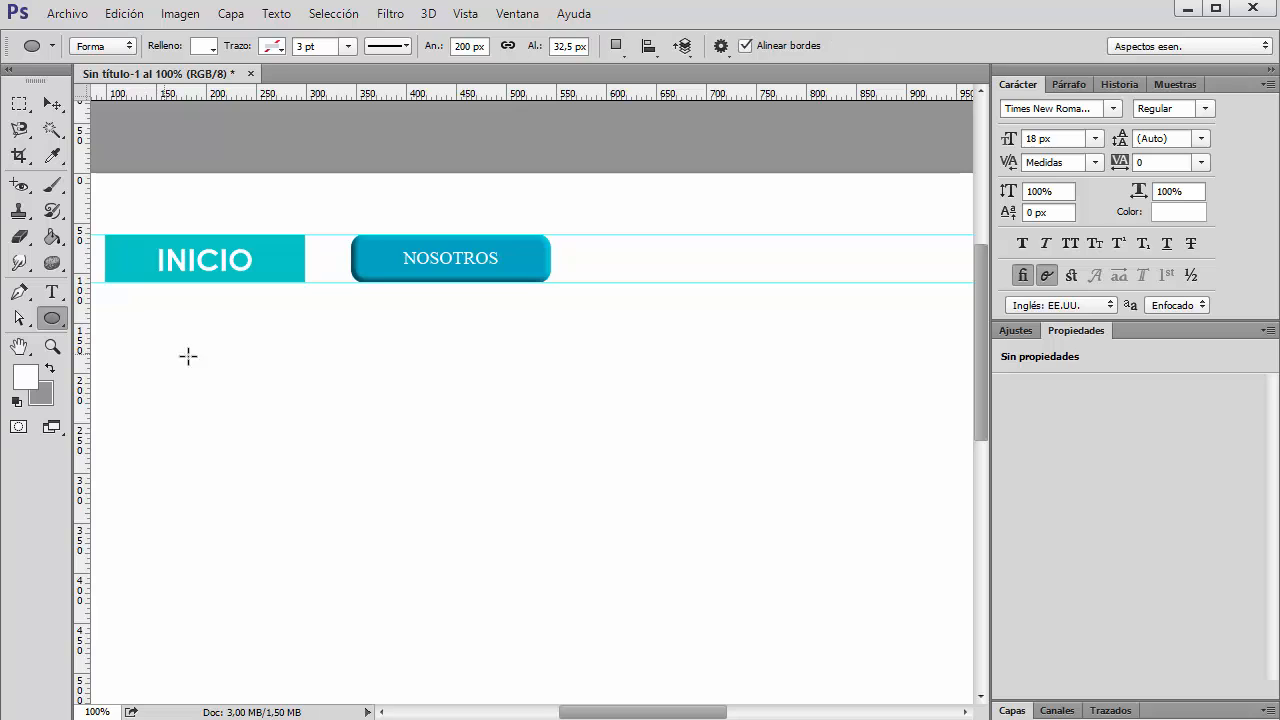
left_click_drag(671, 277, 564, 275)
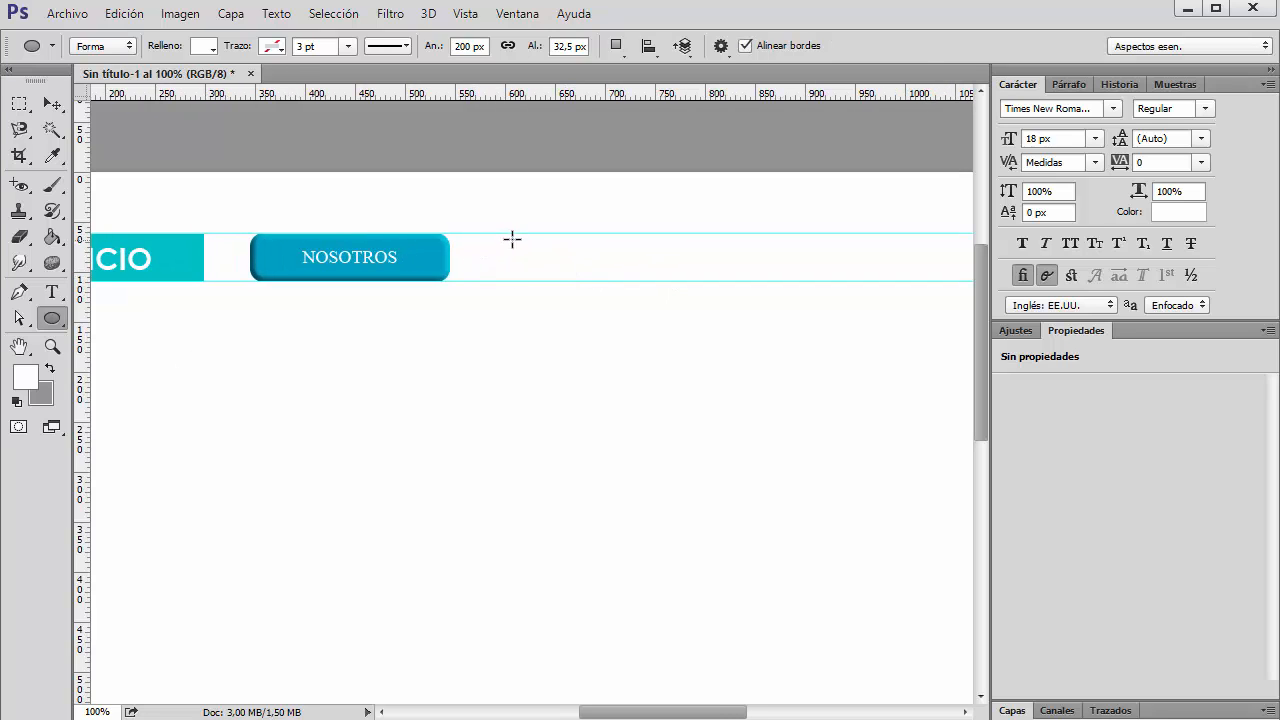
left_click_drag(512, 234, 682, 286)
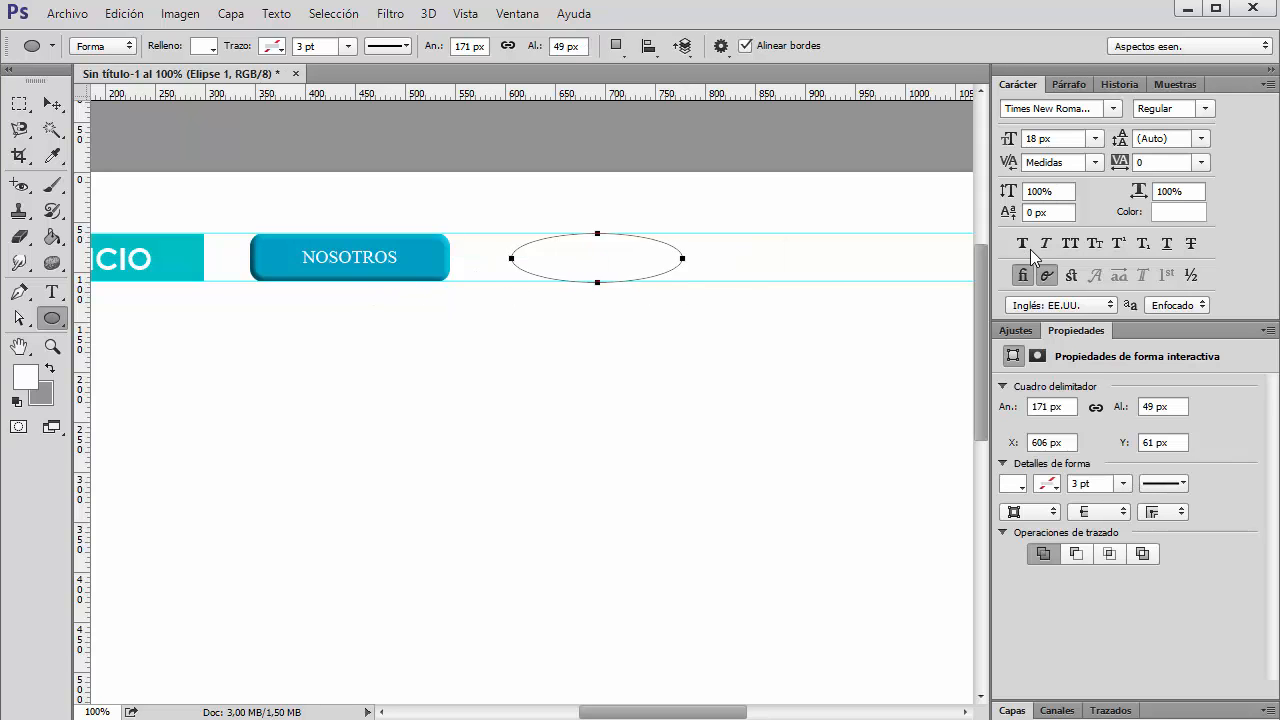
- Fill the ellipse with dark purple and set its width to 200 px
left_click(1013, 484)
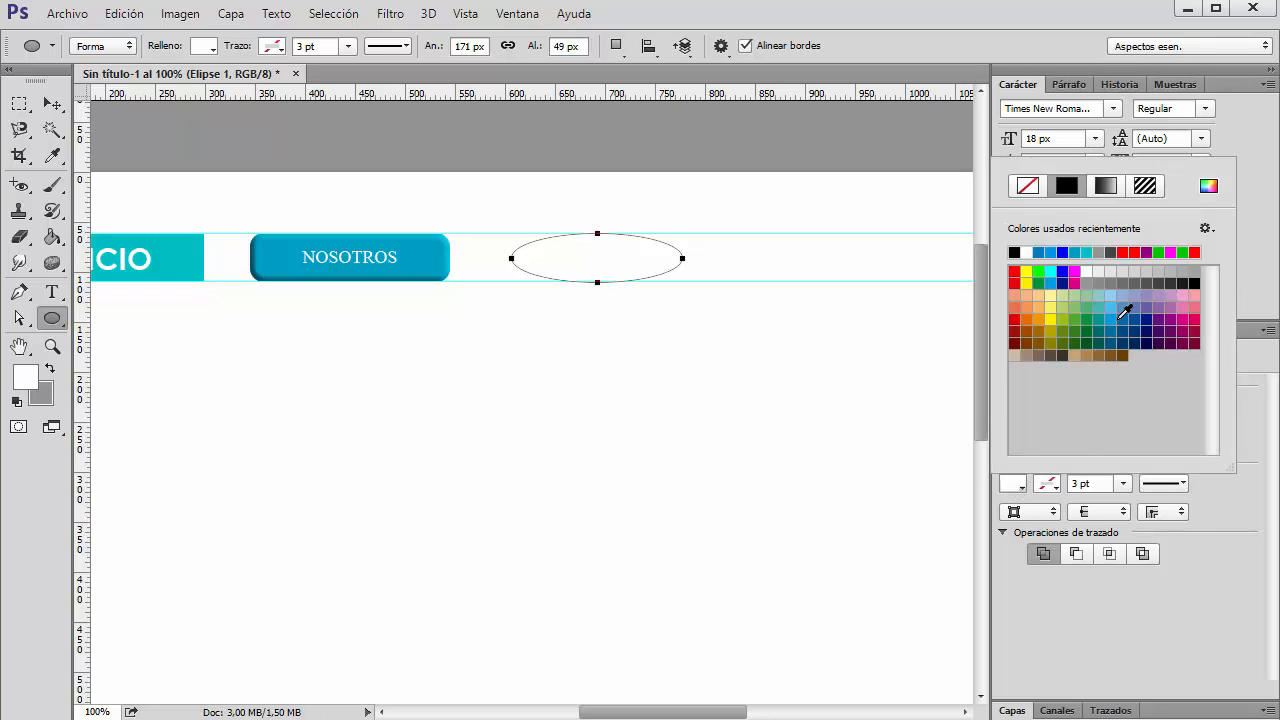
left_click(1164, 318)
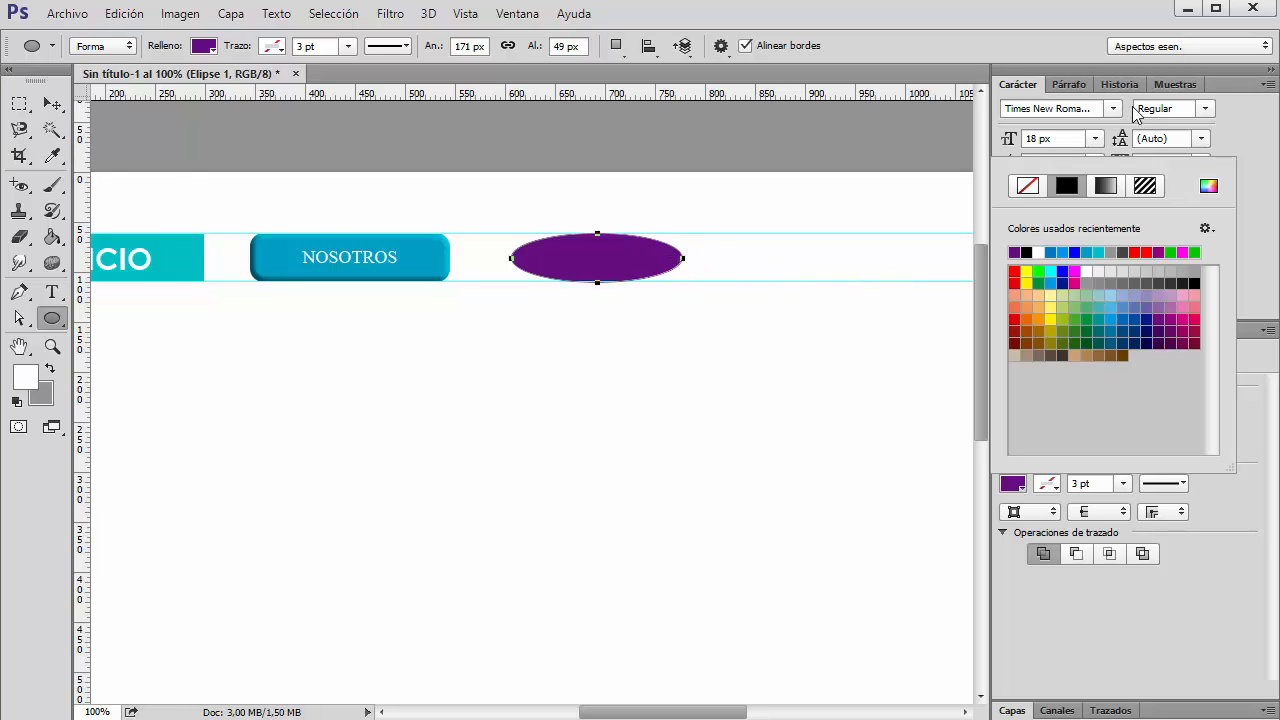
left_click(1258, 181)
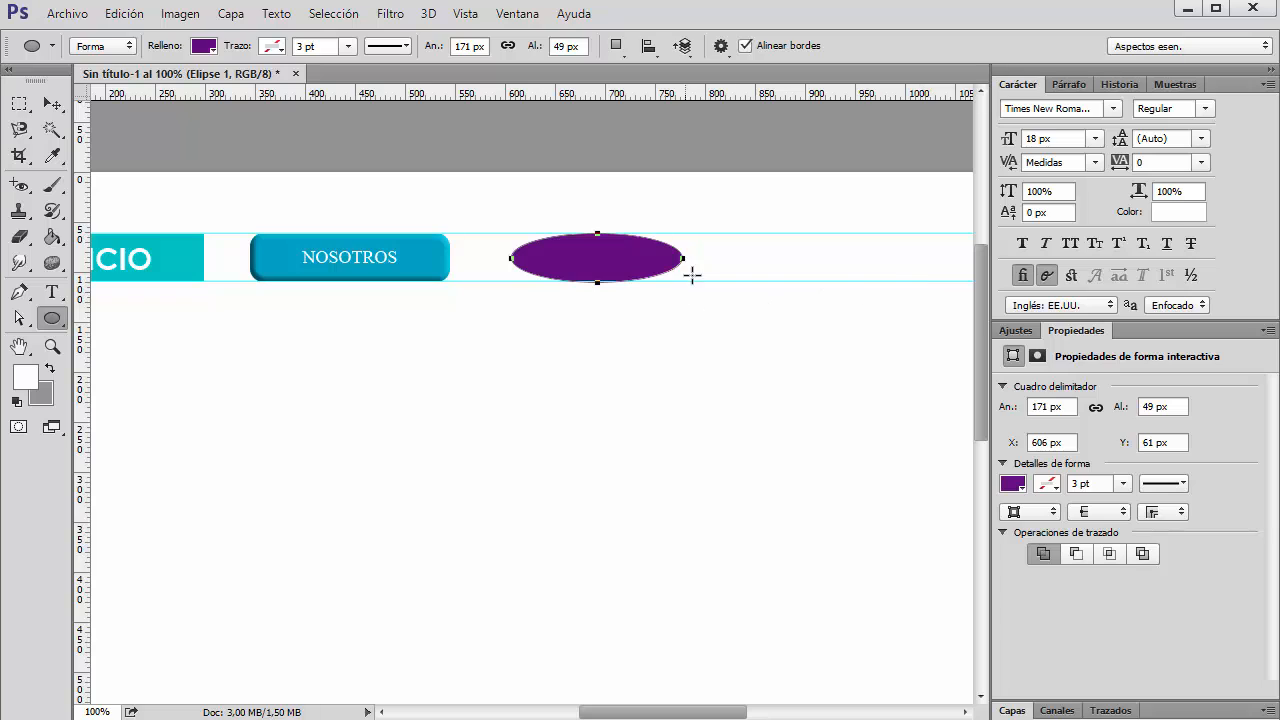
left_click(1018, 84)
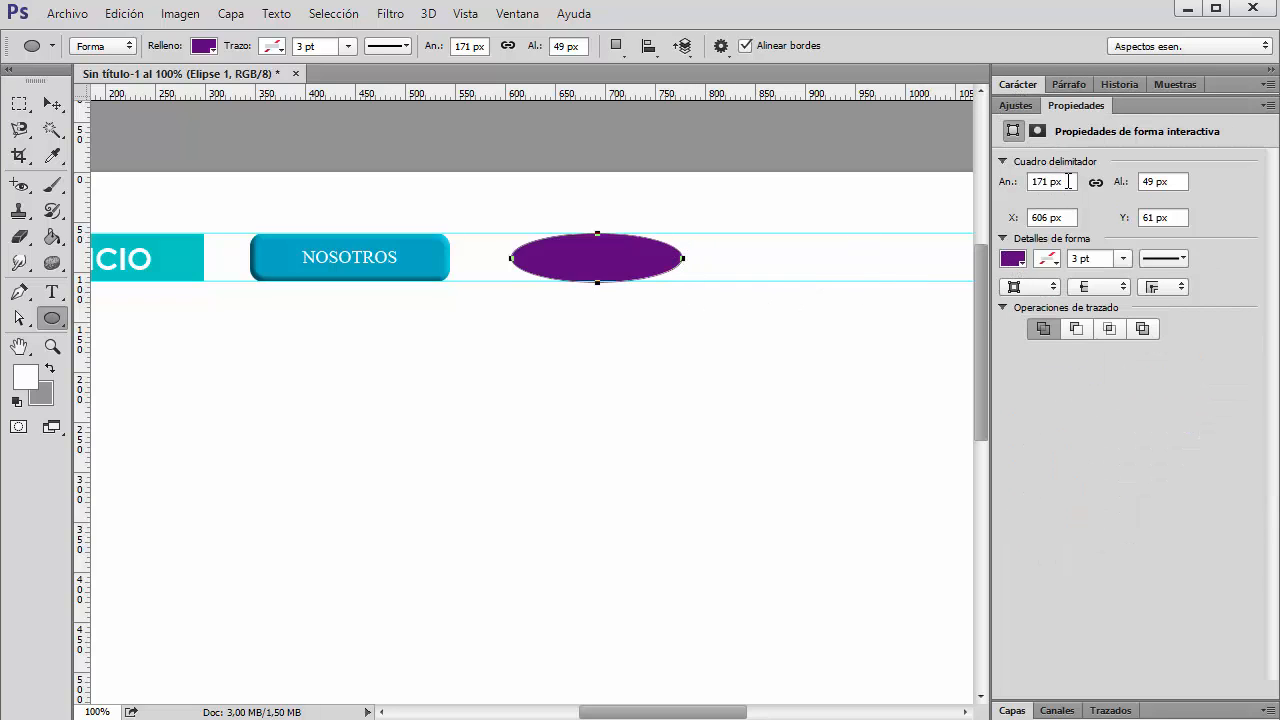
left_click(1068, 181)
type("200")
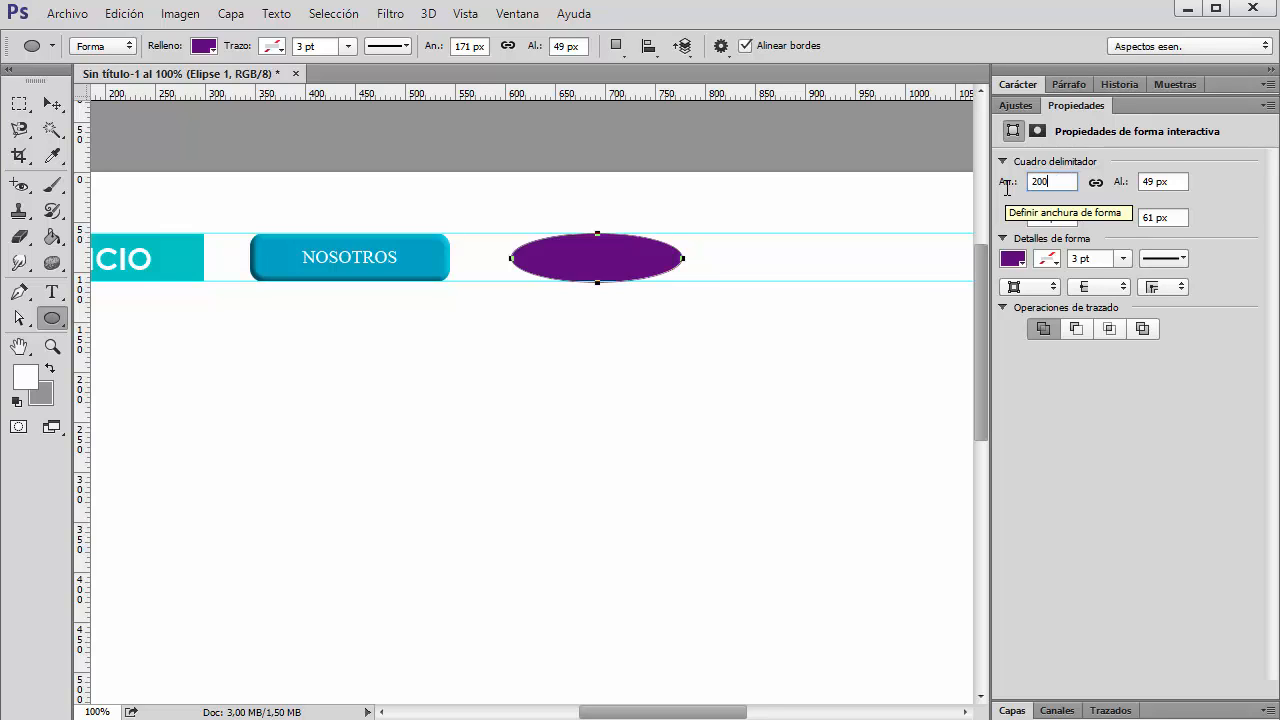
key("Tab")
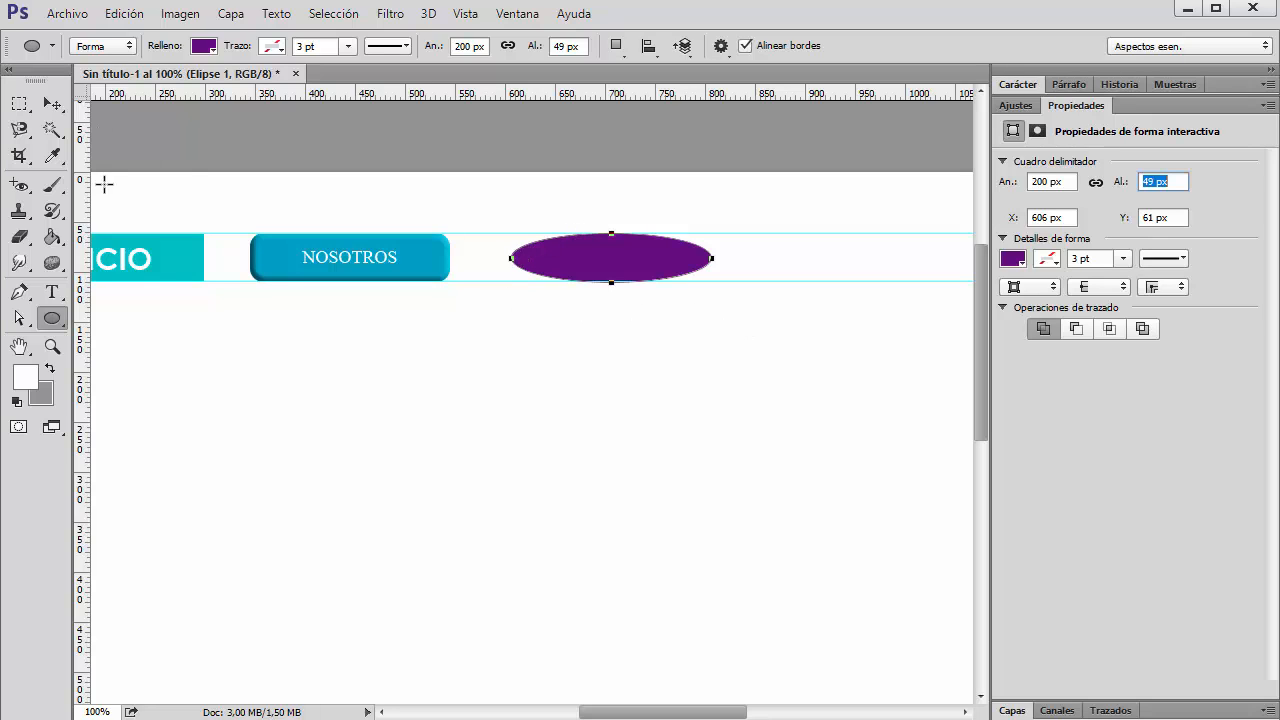
- Duplicate the NOSOTROS text onto the purple ellipse, place the copy's layer above Elipse 1, and centre it on the shape
left_click(52, 103)
left_click(348, 262)
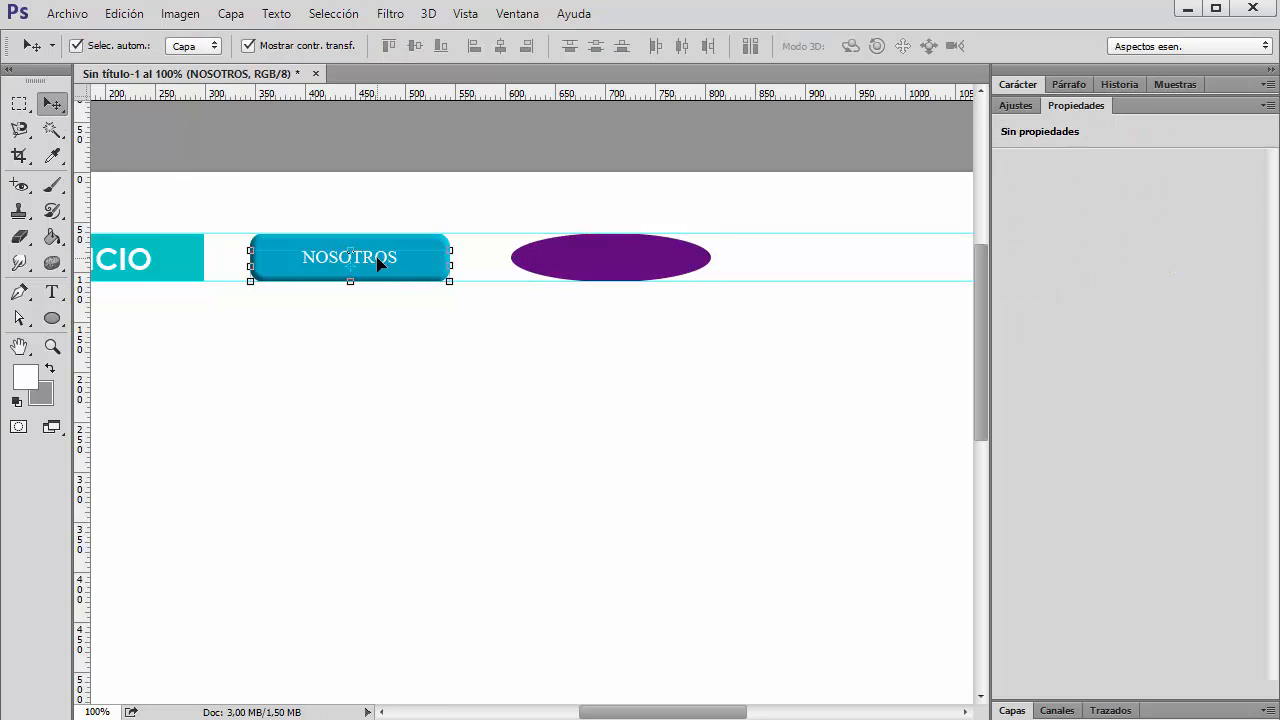
left_click_drag(372, 258, 657, 265)
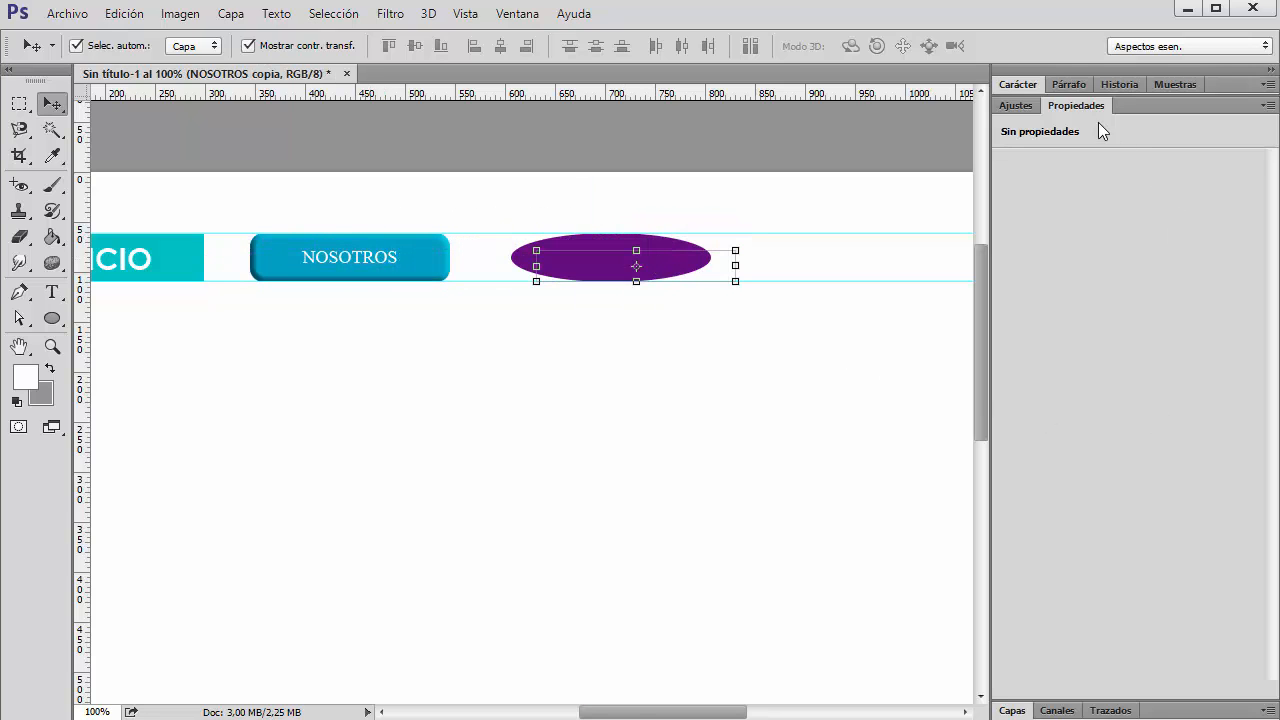
left_click(1024, 712)
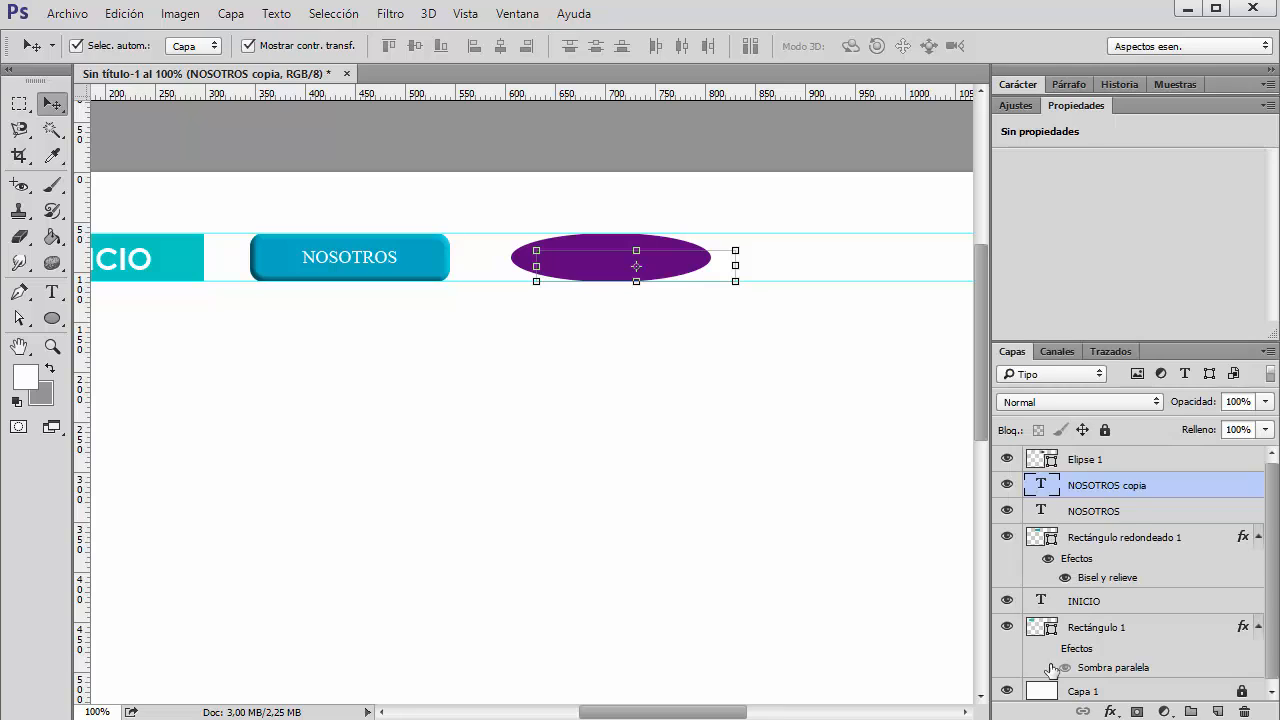
left_click_drag(1130, 494, 1136, 450)
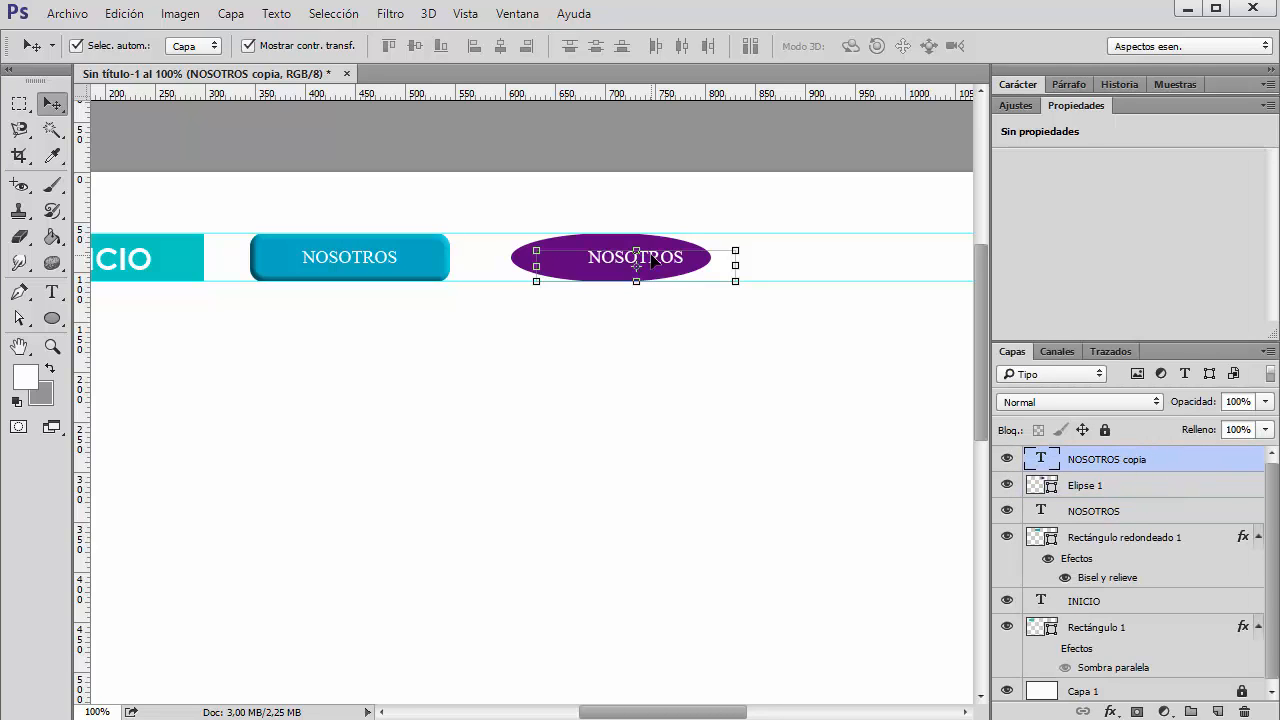
mouse_move(651, 260)
left_mouse_down()
mouse_move(628, 260)
mouse_move(640, 262)
left_mouse_up()
left_click(762, 432)
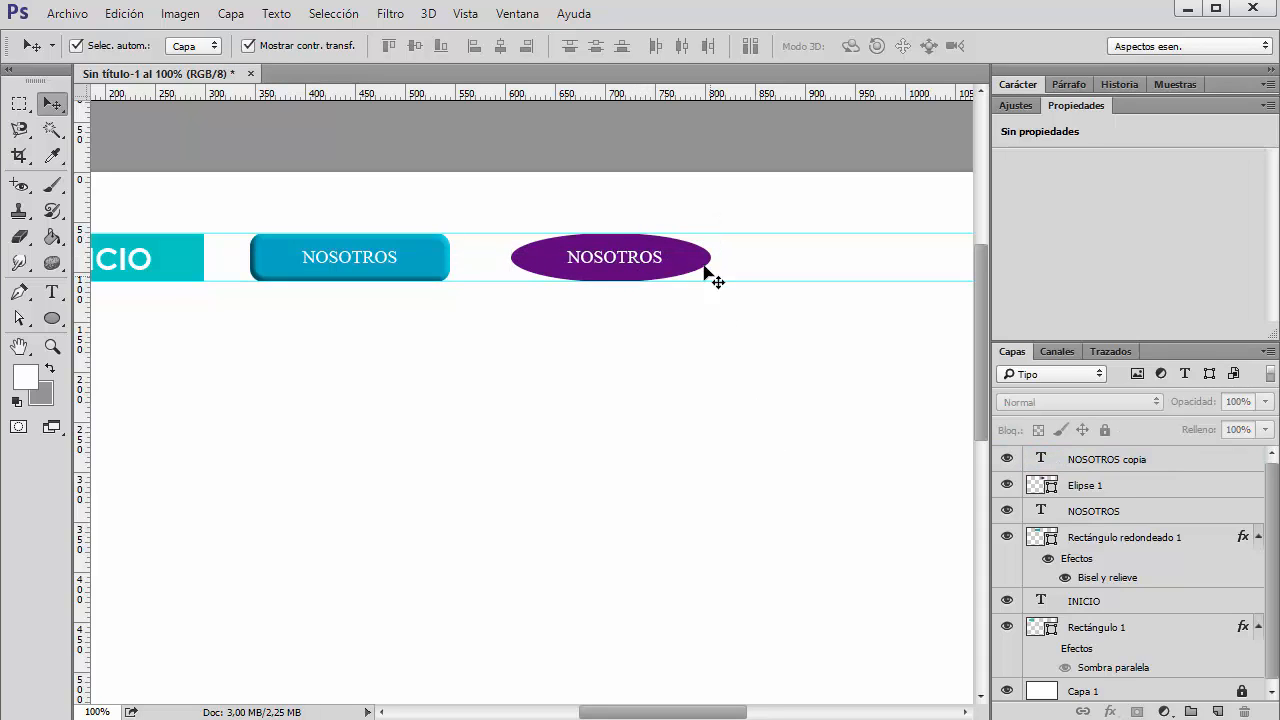
- Add the Resplandor exterior layer style to the purple ellipse, with Sombra interior switched off
left_click(705, 270)
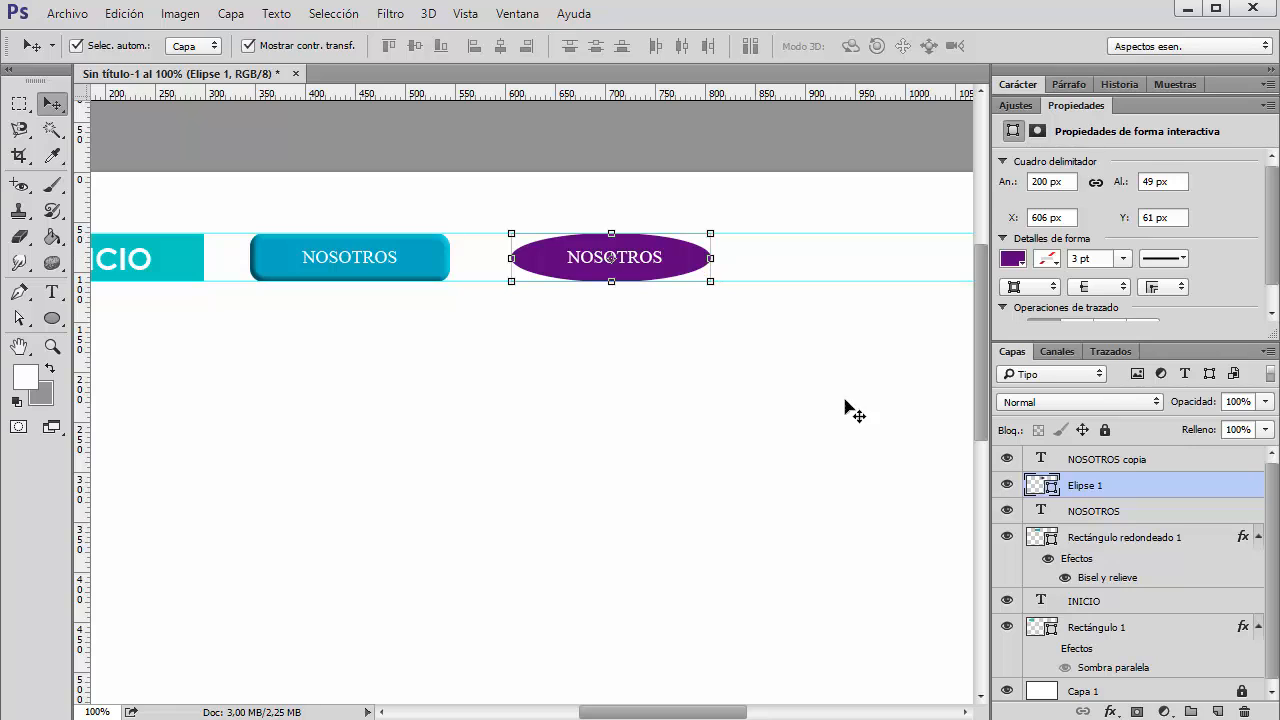
left_click(1110, 711)
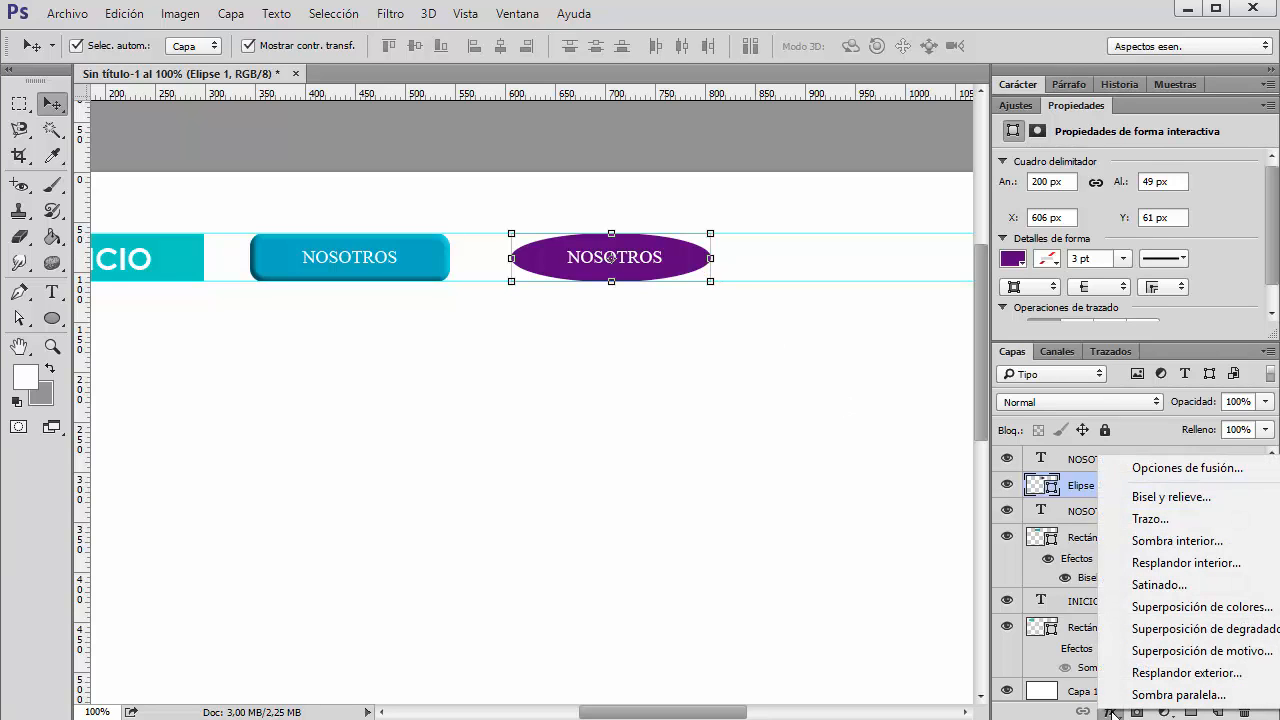
left_click(1177, 541)
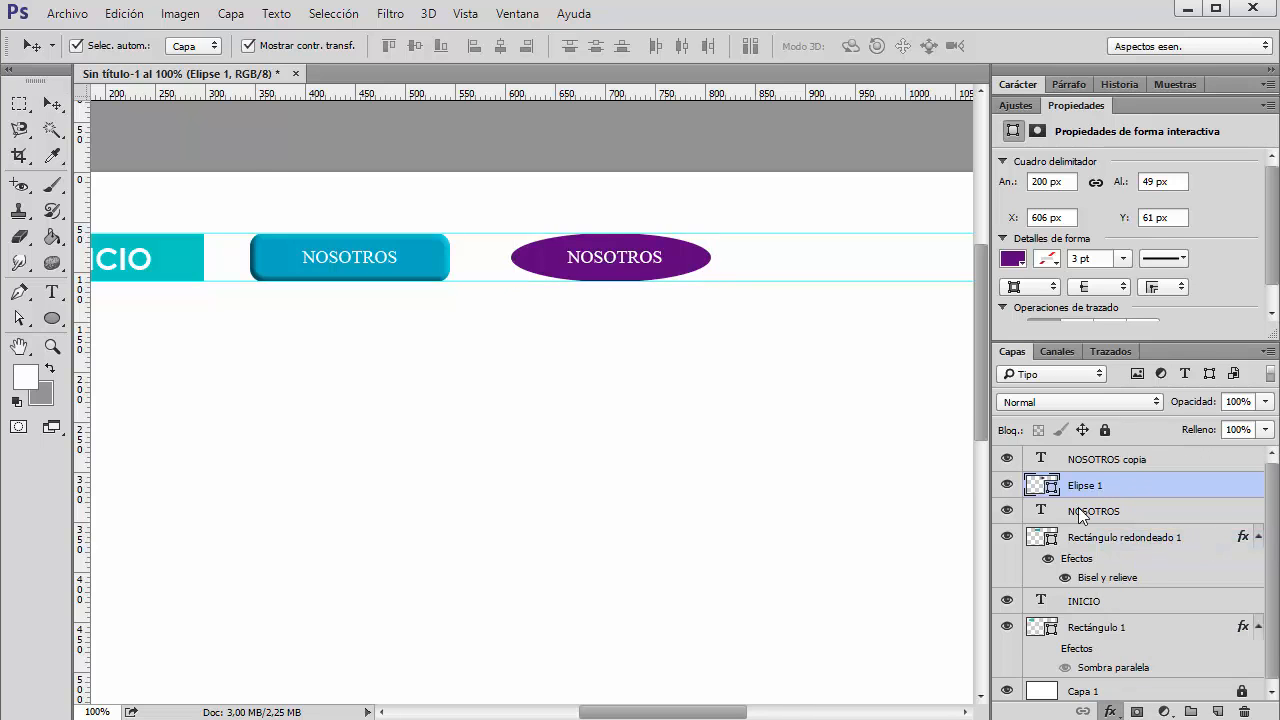
left_click_drag(801, 0, 650, 310)
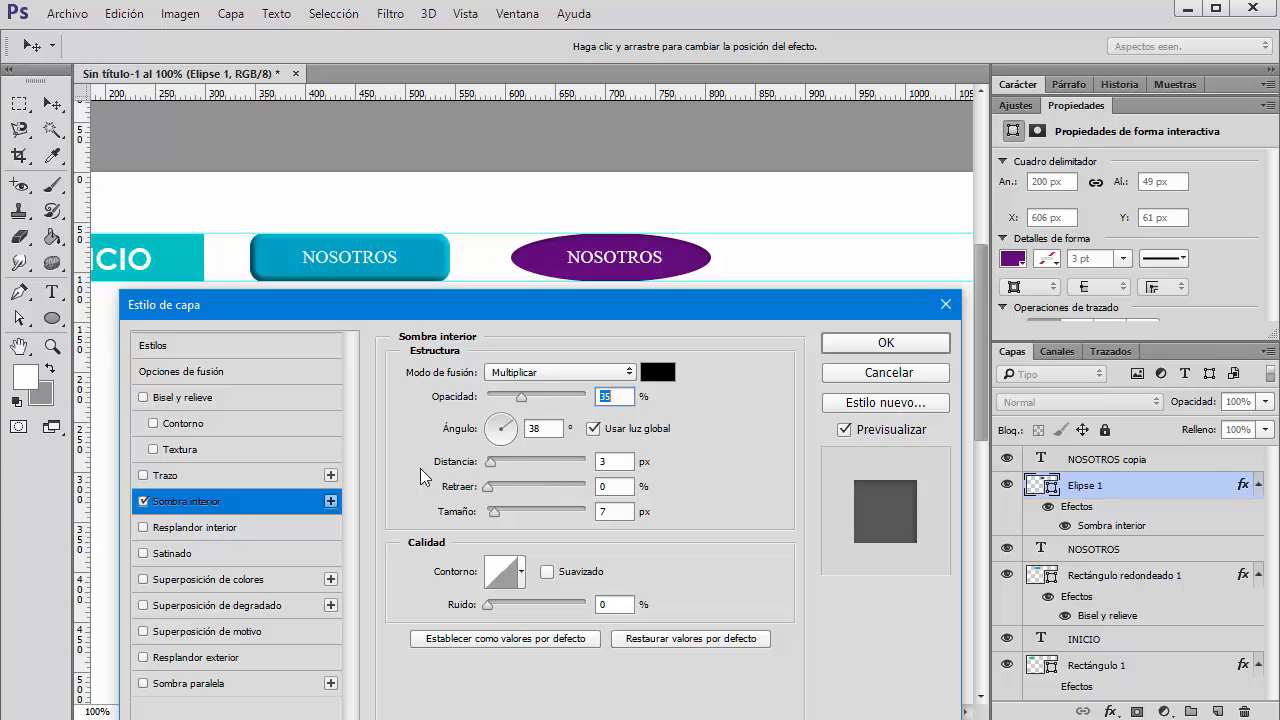
left_click(143, 502)
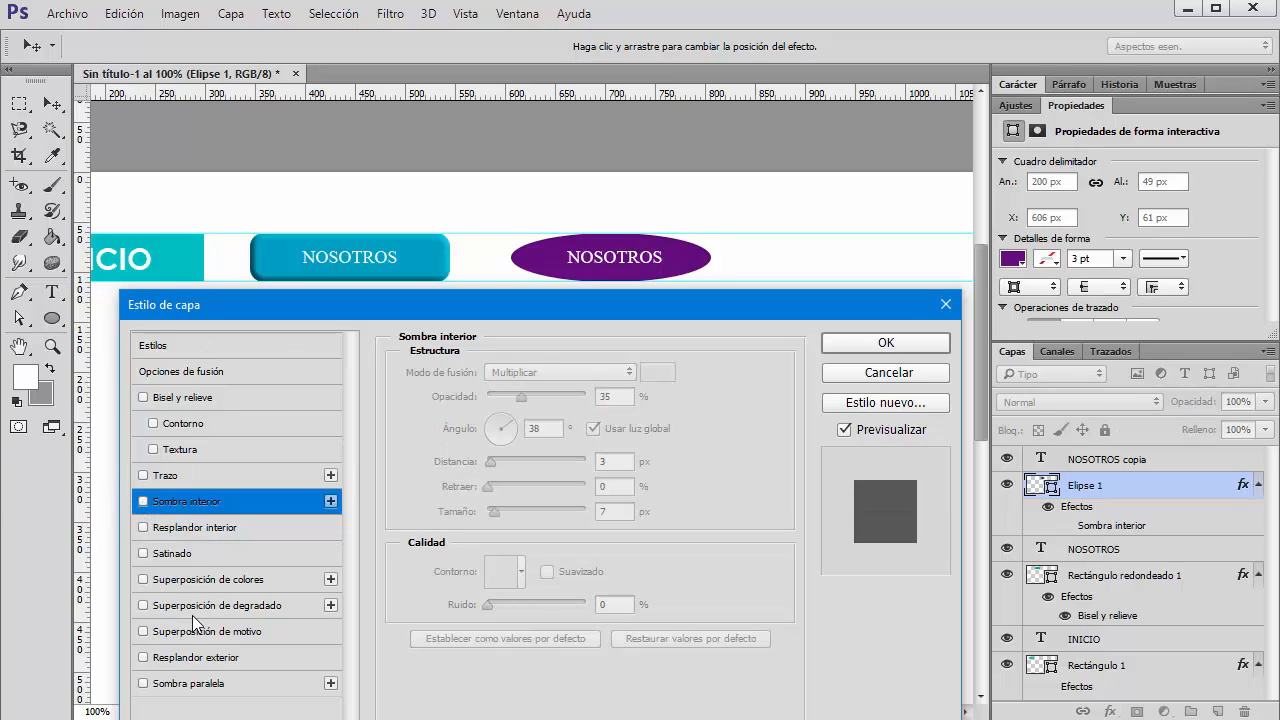
left_click(204, 660)
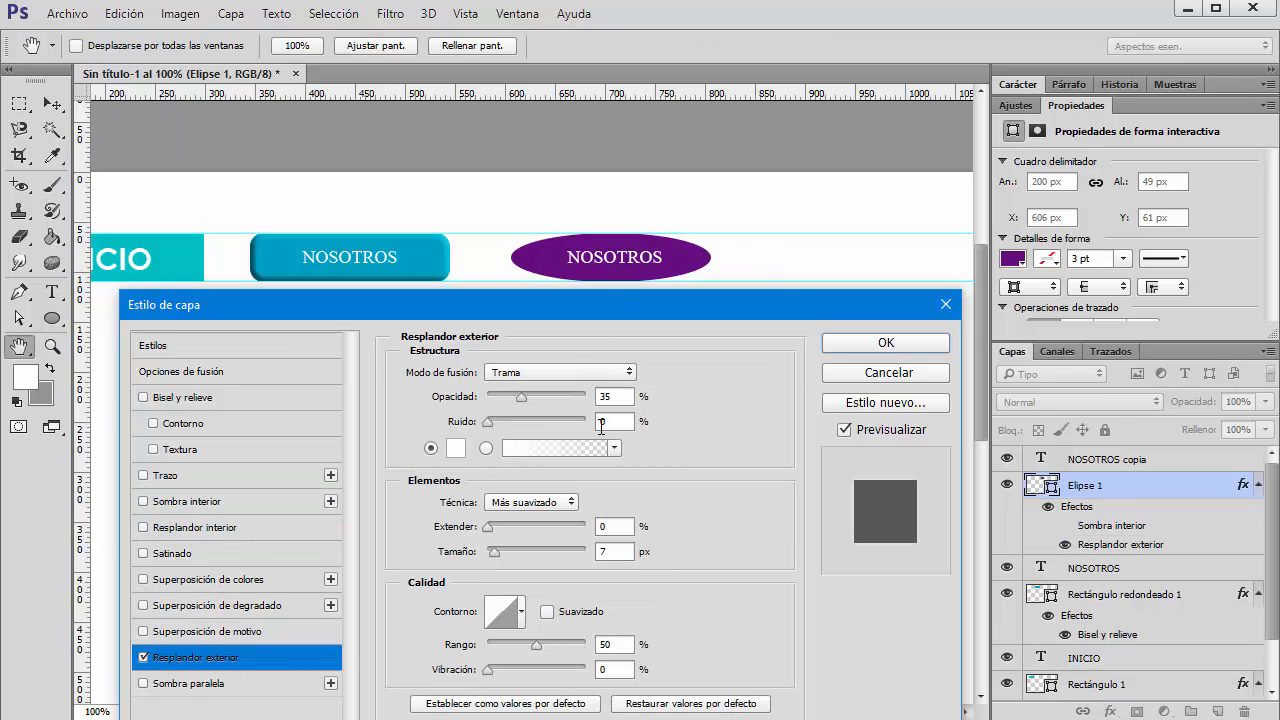
- Set the outer glow colour to yellow fffc00
left_click(455, 448)
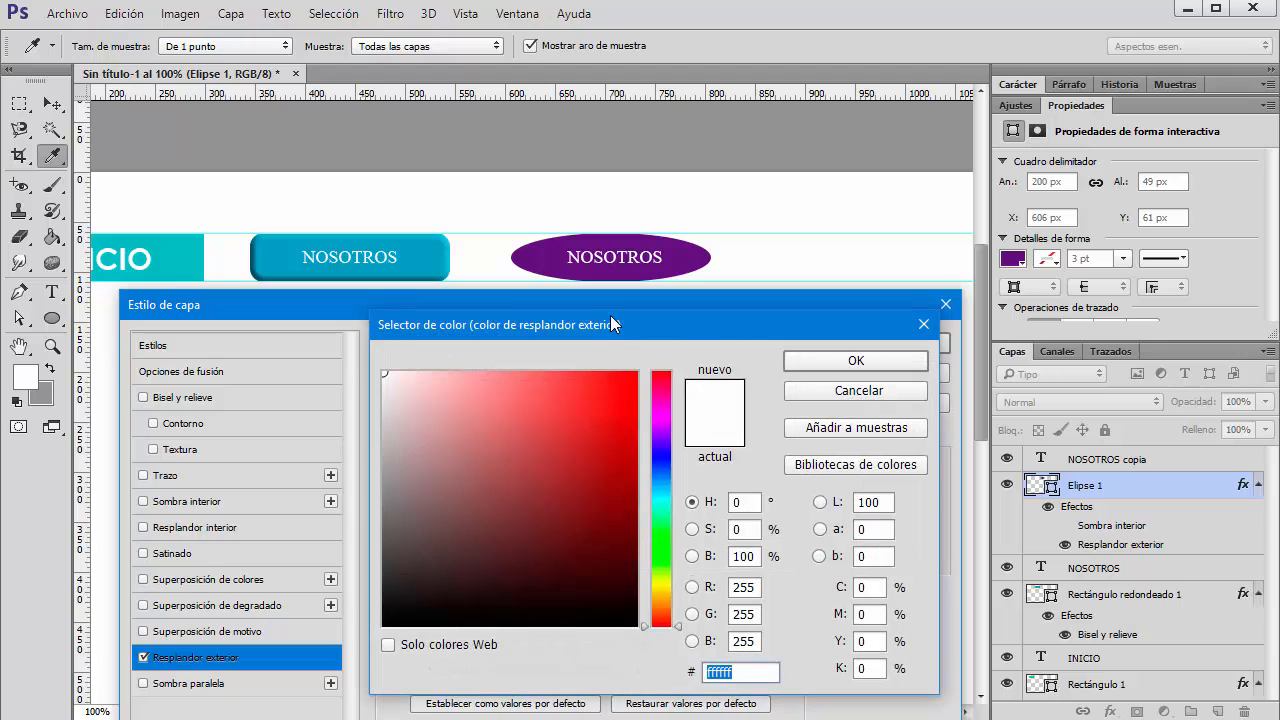
left_click_drag(604, 324, 564, 360)
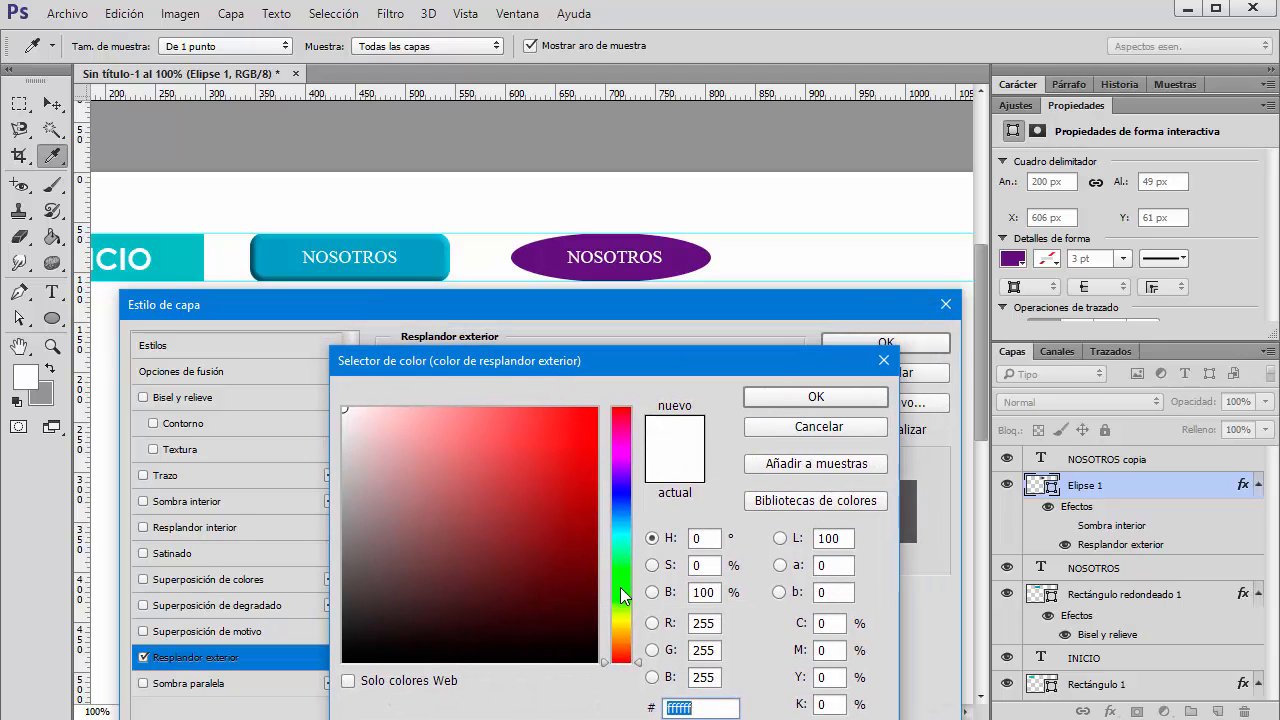
left_click(621, 620)
left_click_drag(590, 561, 598, 401)
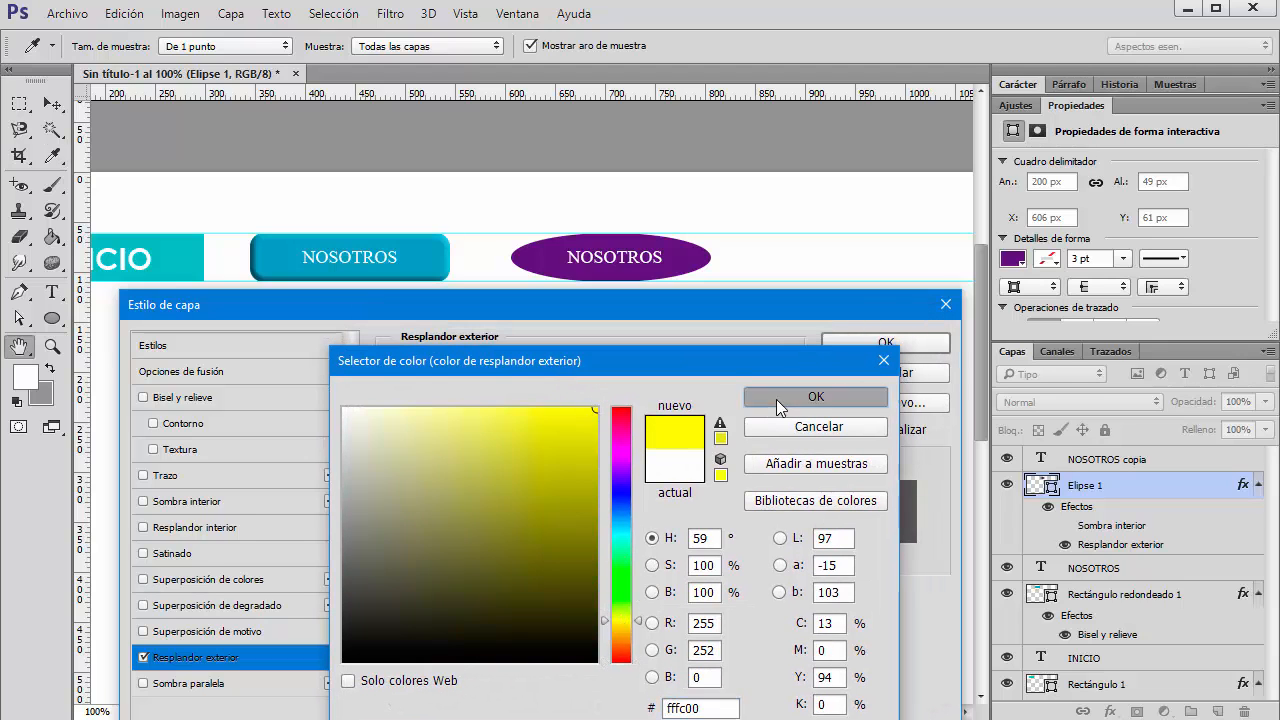
left_click(816, 397)
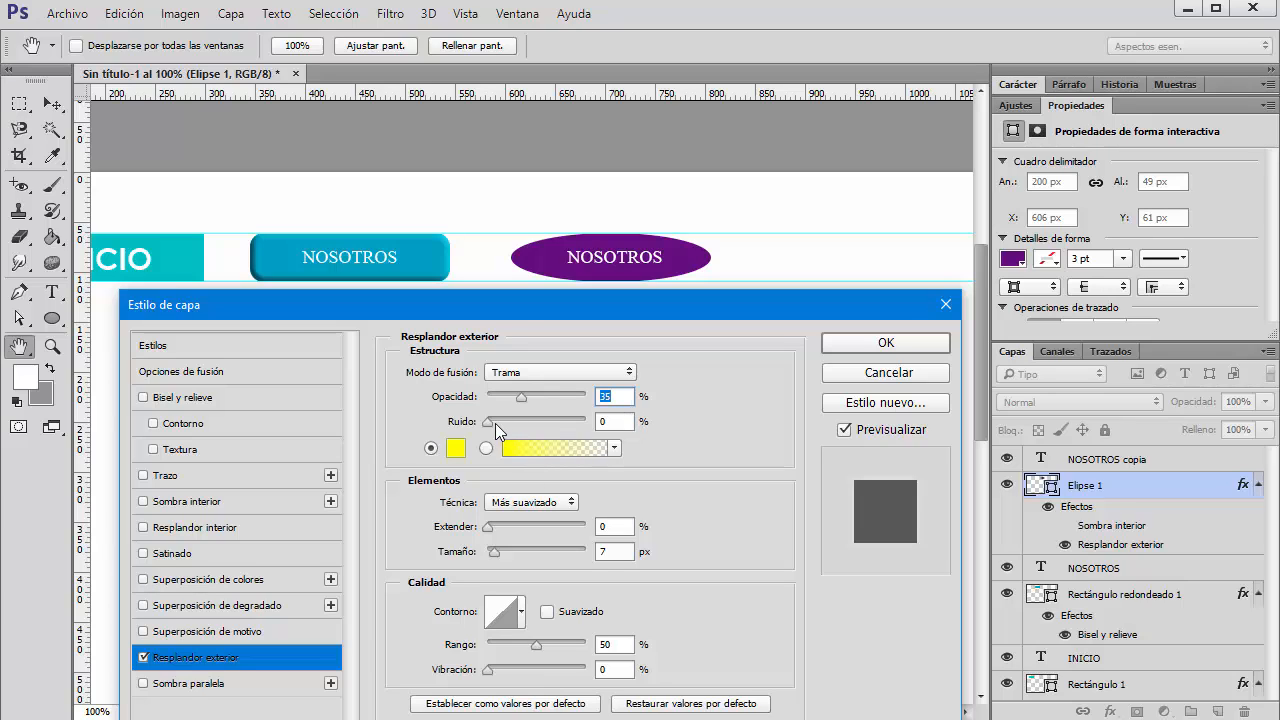
- Set the glow to Normal blending, 54% opacity, 6% noise, 14% spread and 21 px size, then apply it and deselect the ellipse
left_click_drag(489, 528, 498, 552)
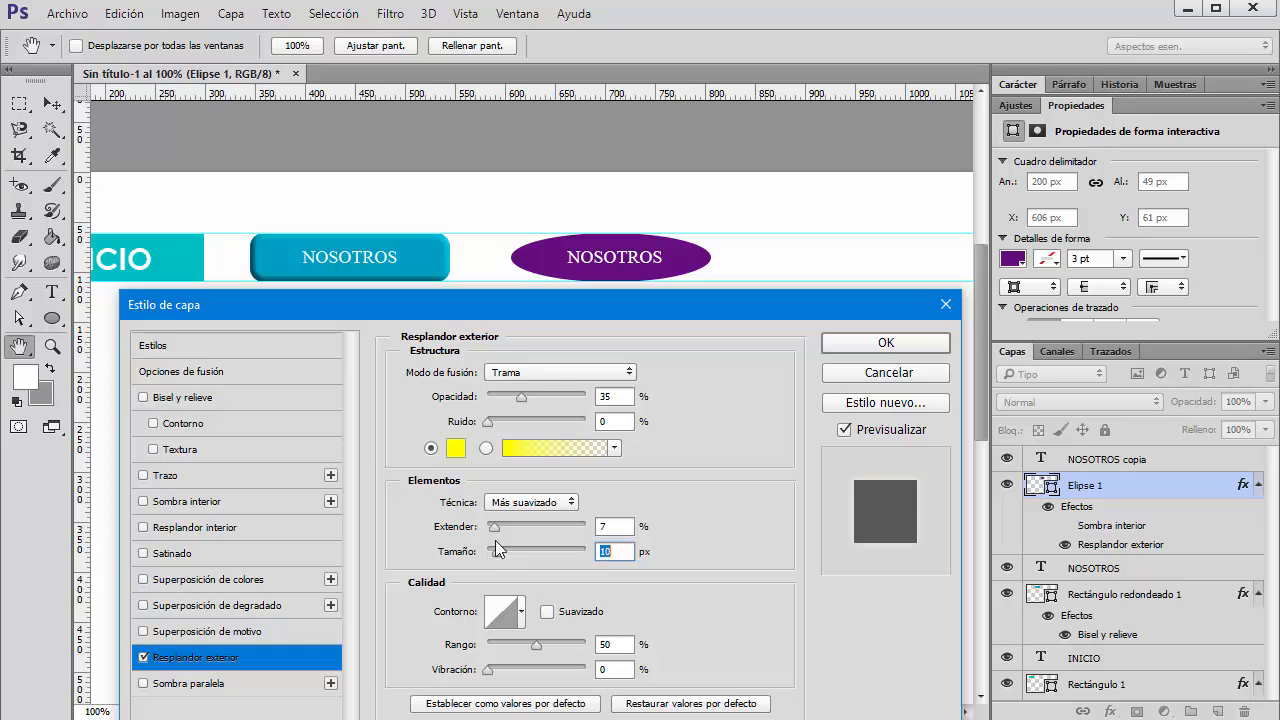
left_click(582, 372)
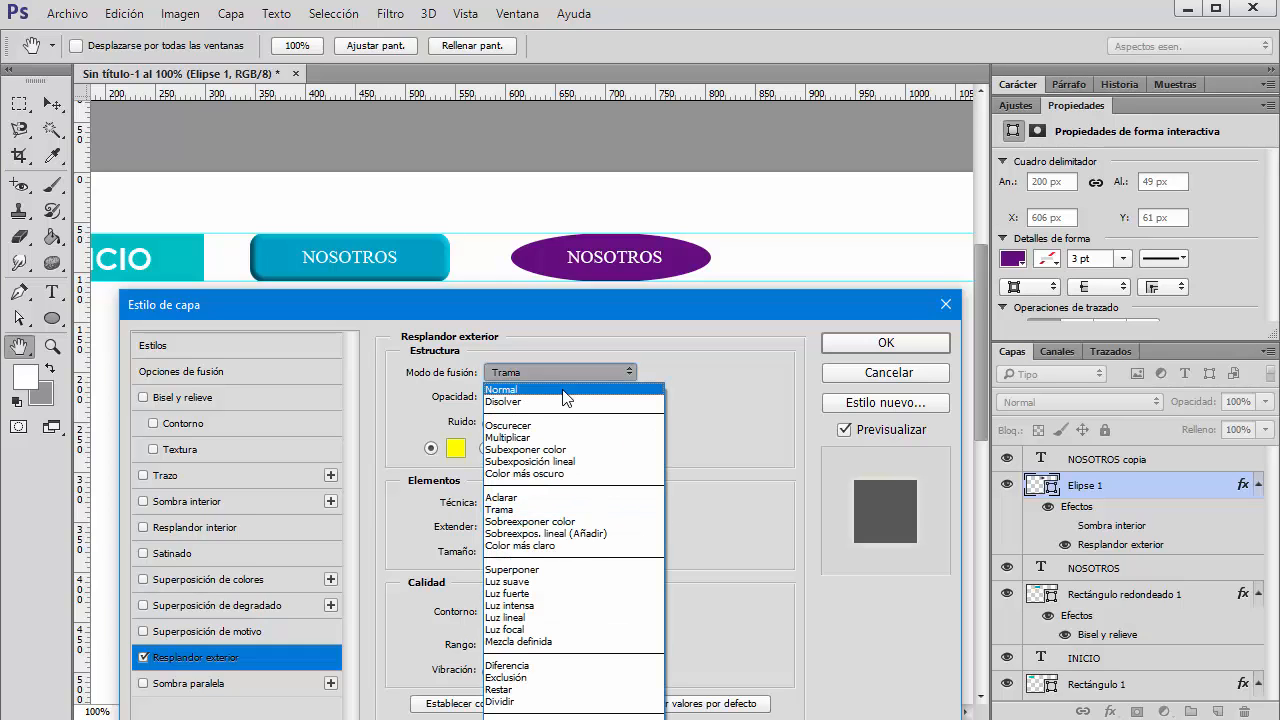
left_click(562, 389)
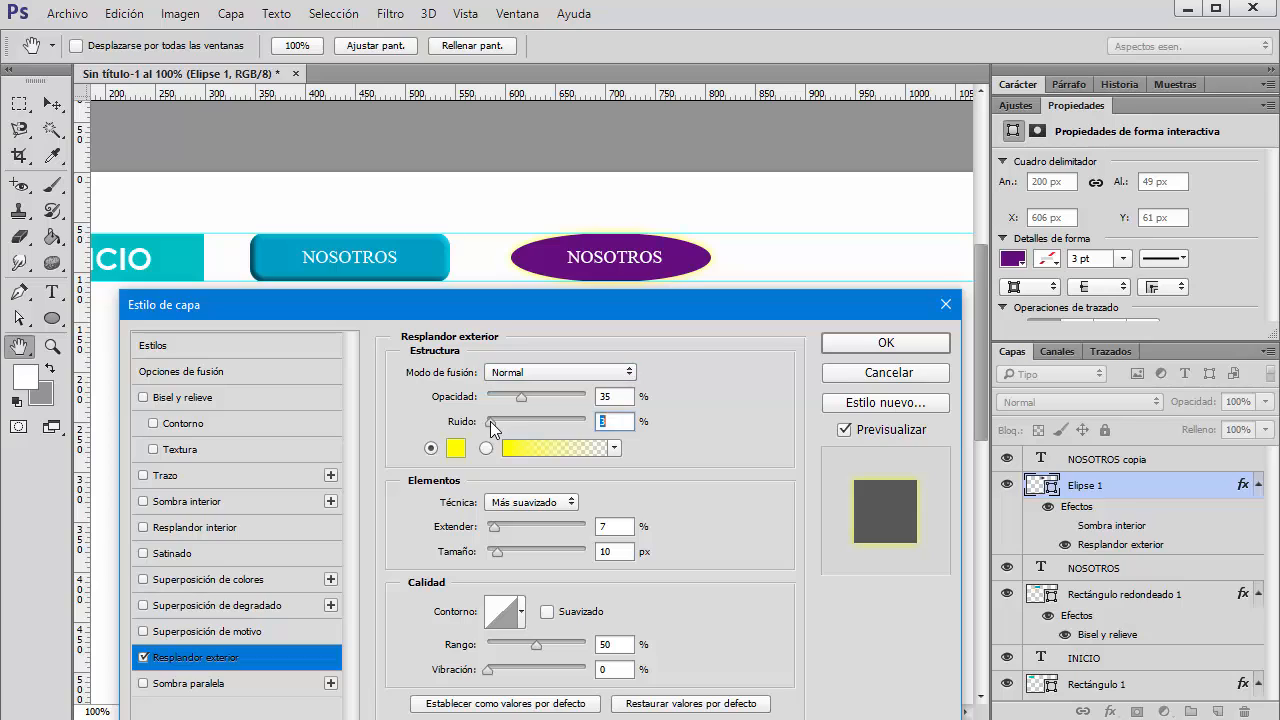
left_click_drag(490, 420, 539, 397)
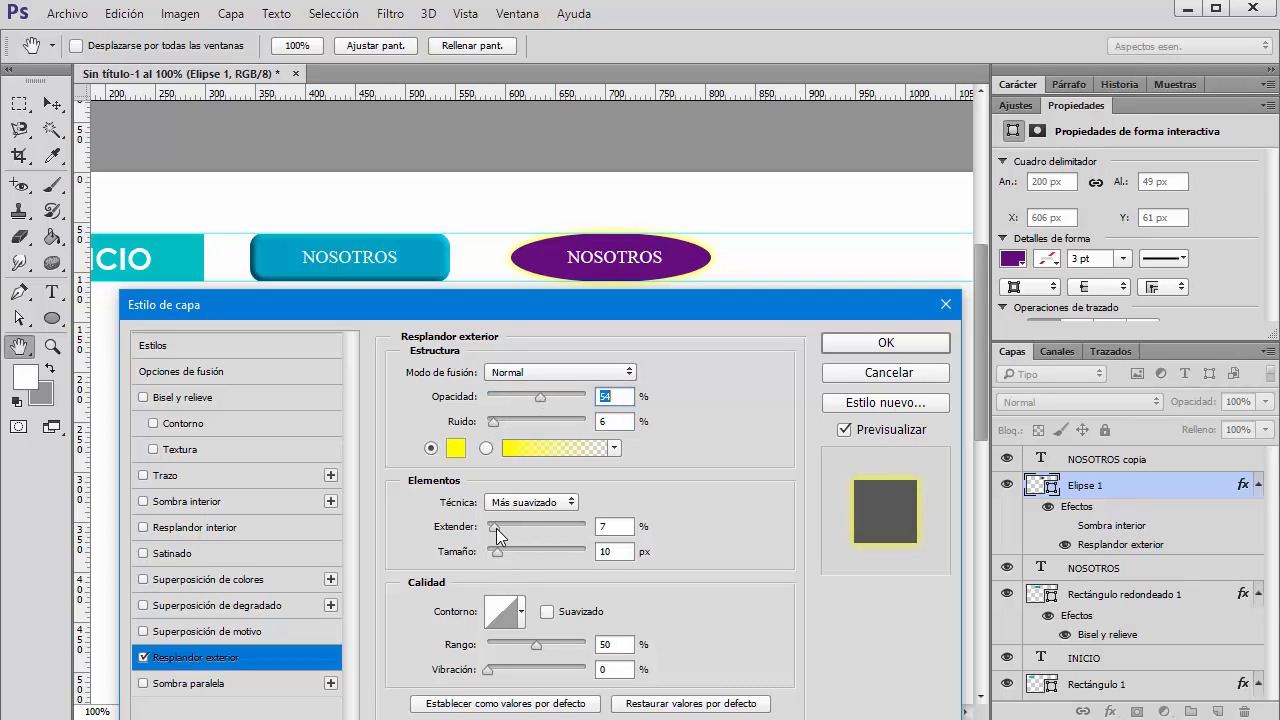
left_click_drag(494, 527, 502, 557)
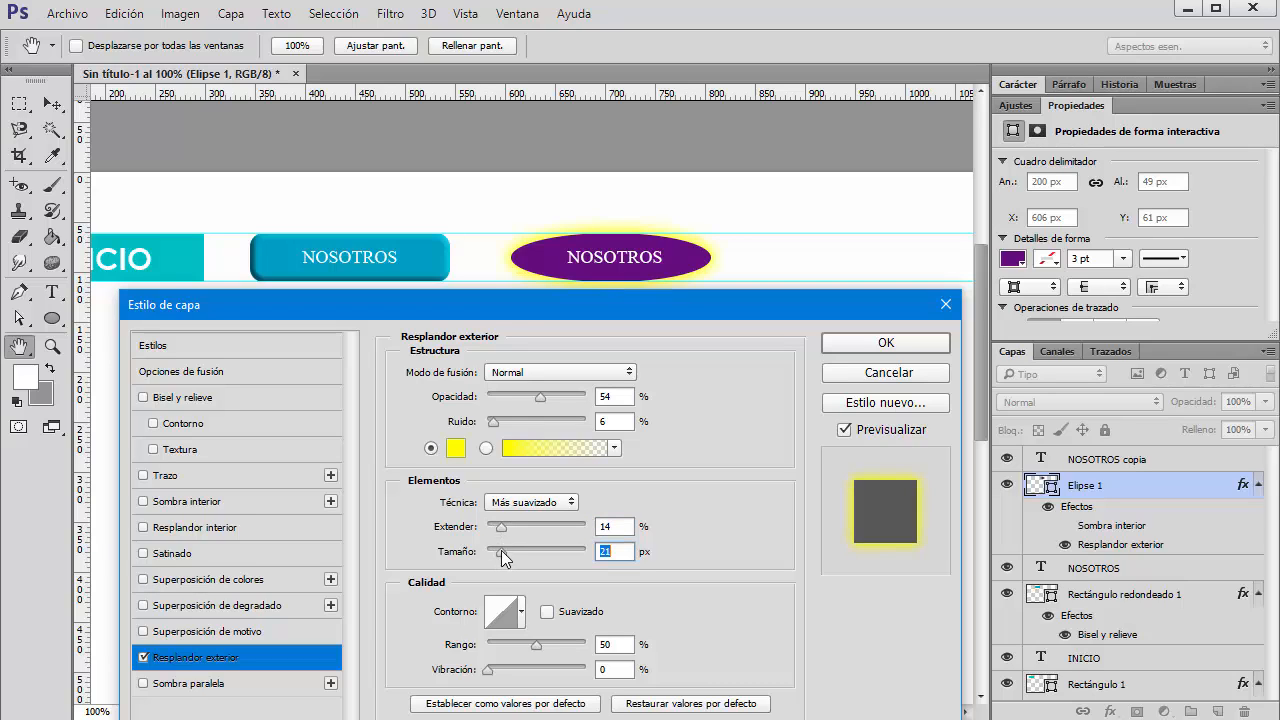
left_click(880, 343)
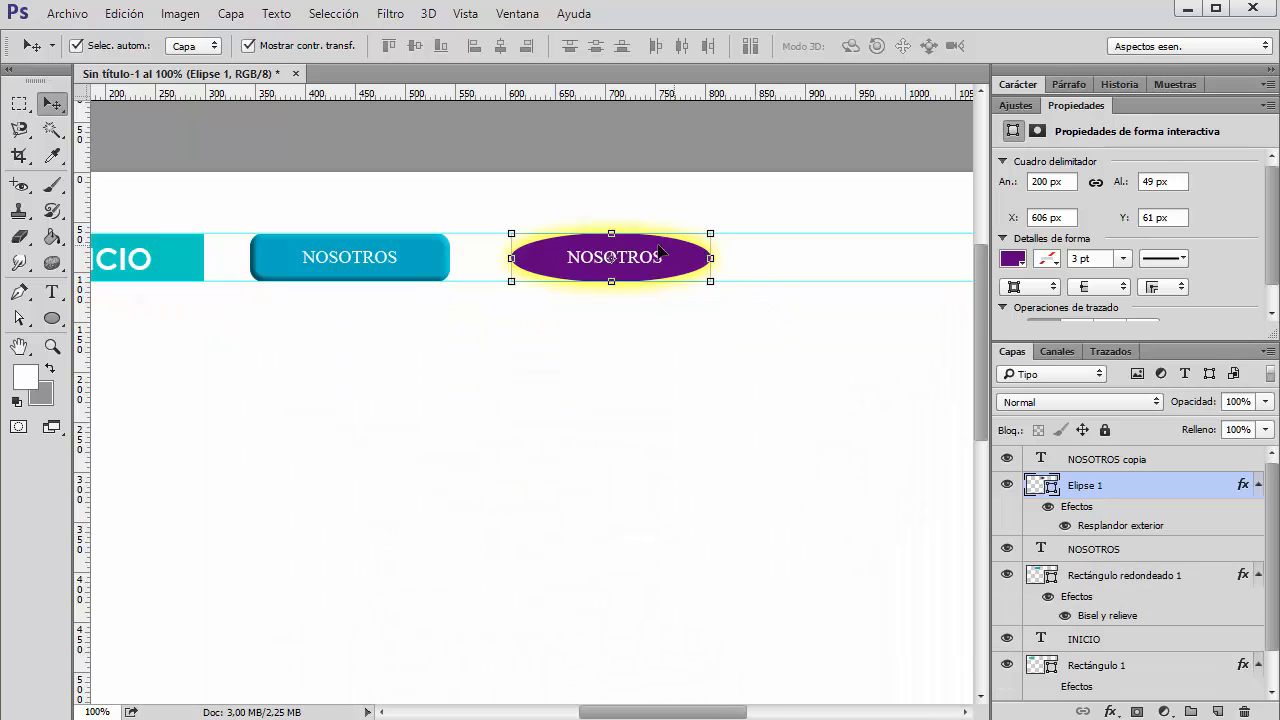
left_click(695, 330)
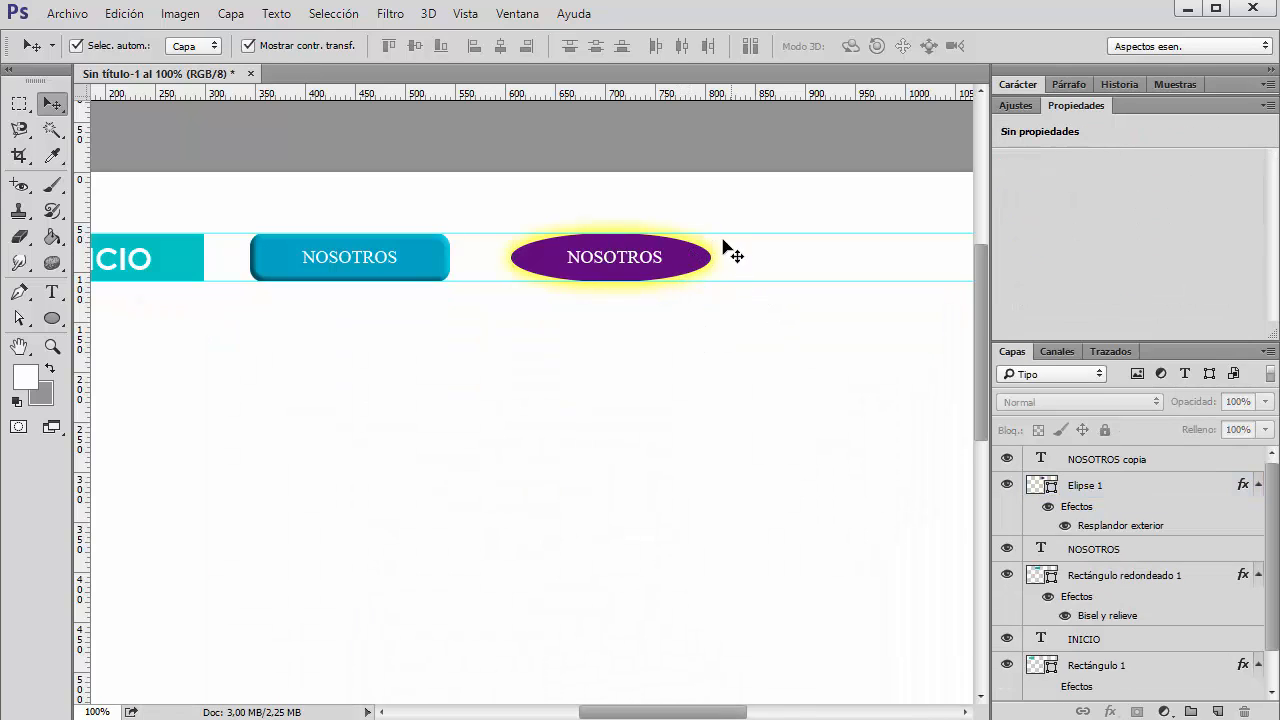
- Draw a green polygon with 8 sides, about 75.5 × 75.6 px, to the right of the purple ellipse button
left_click(51, 317)
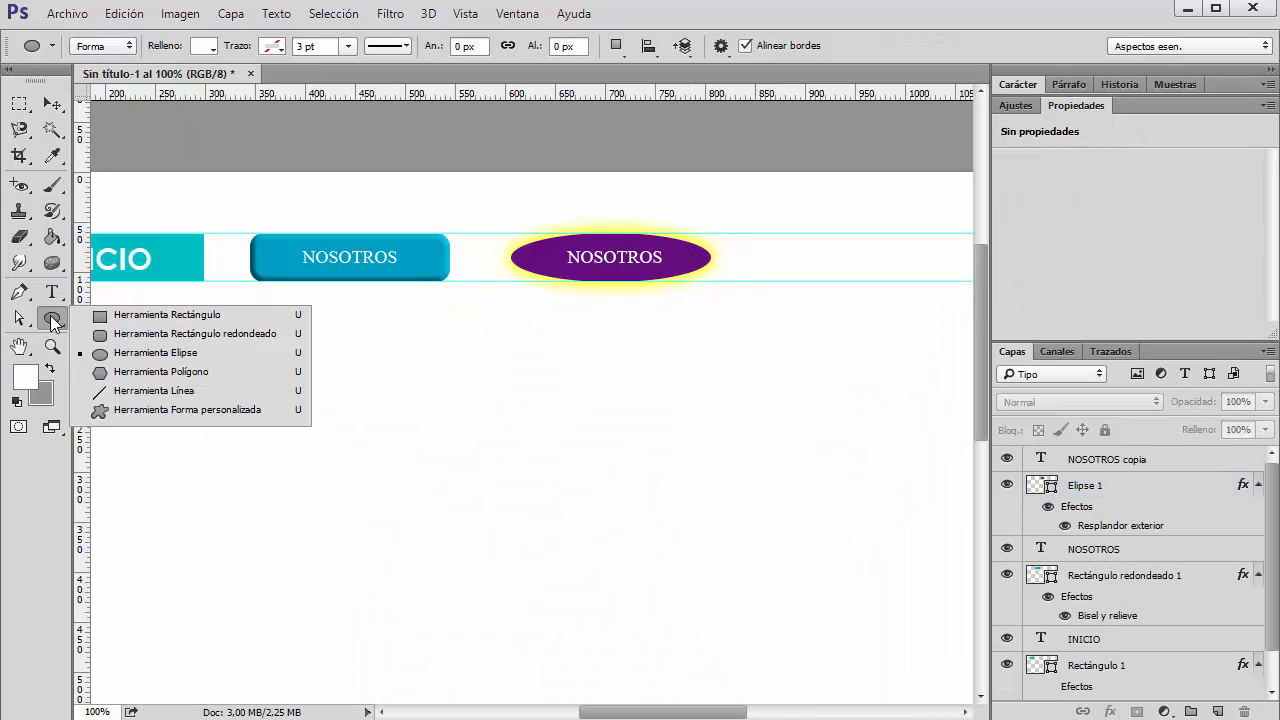
left_click(177, 375)
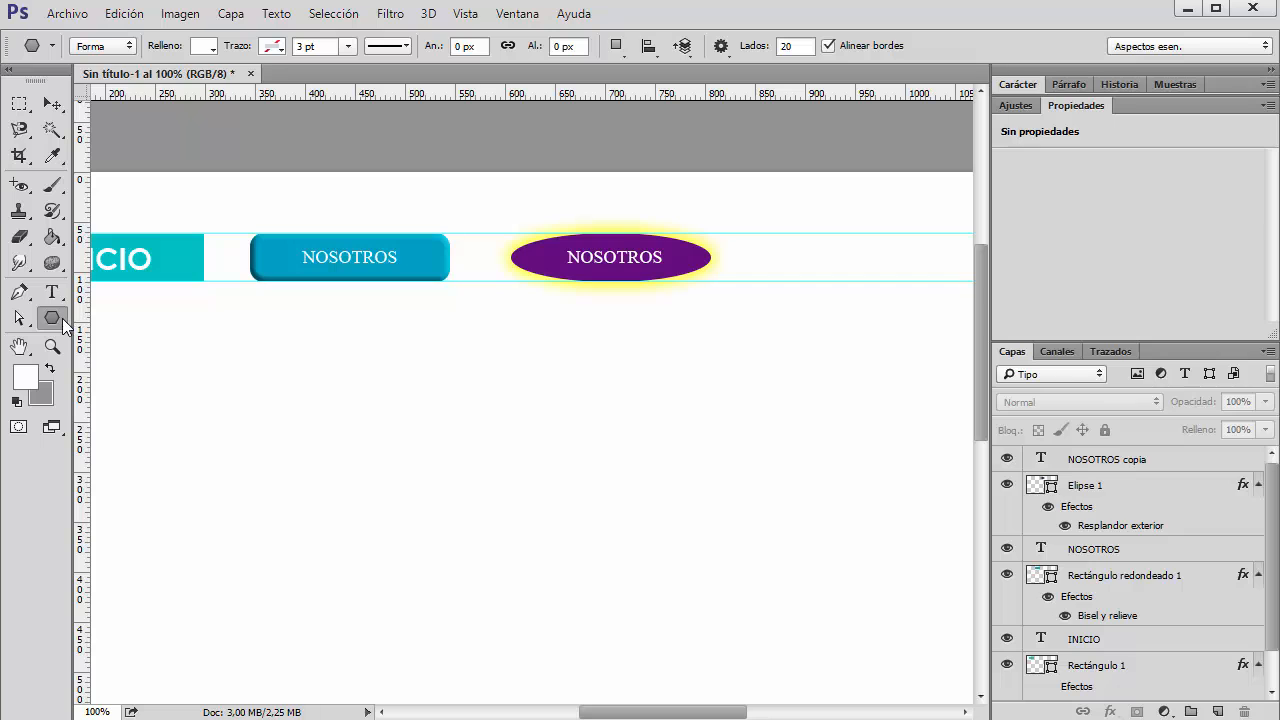
left_click_drag(609, 315, 340, 313)
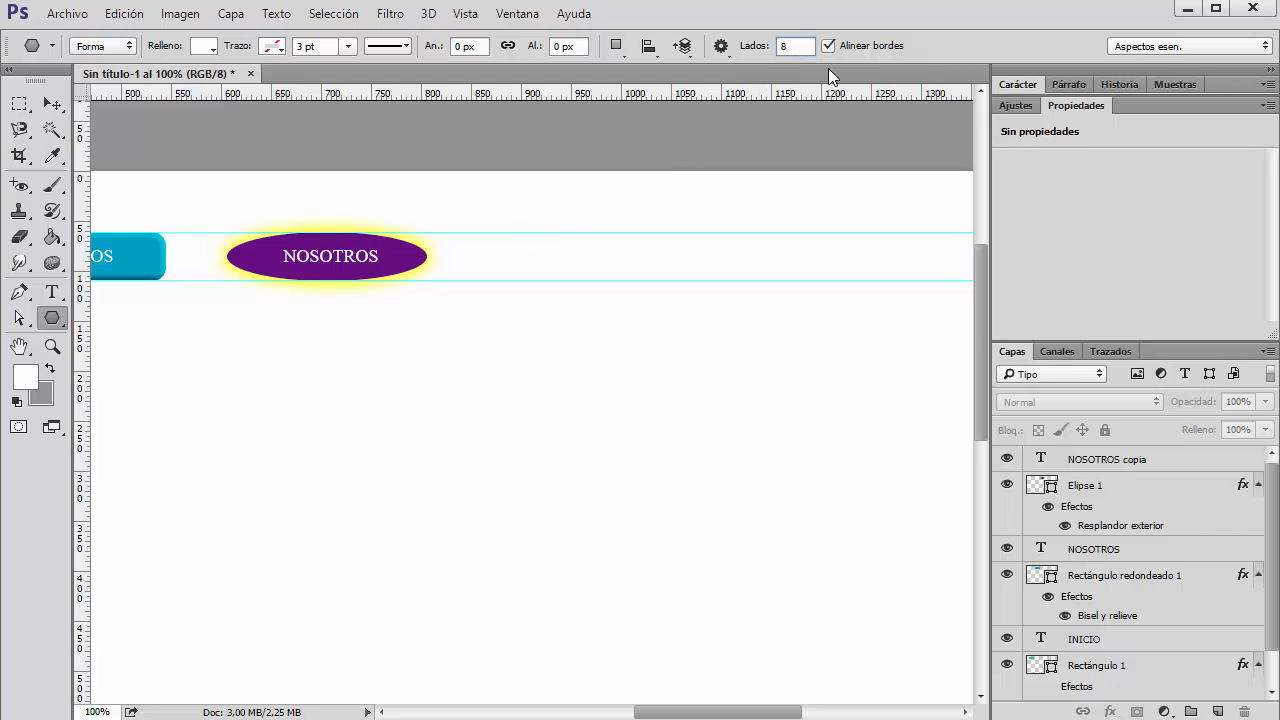
key("Tab")
left_click(201, 47)
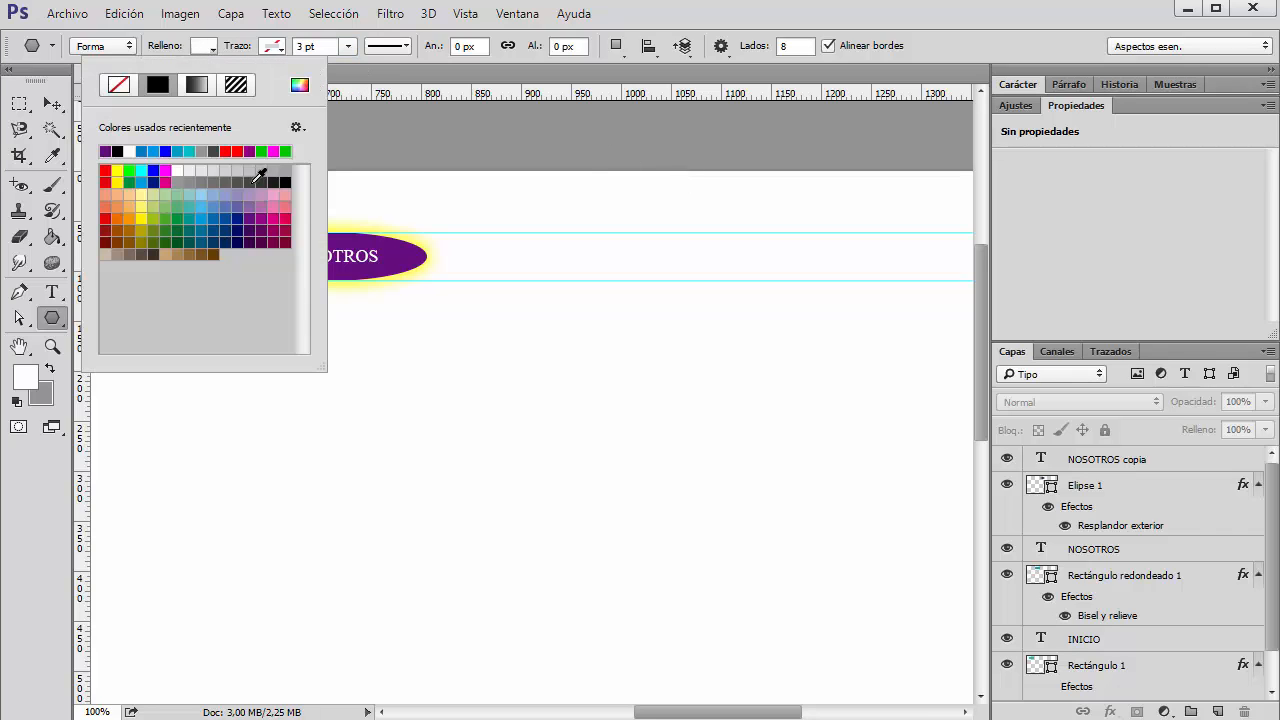
left_click(284, 151)
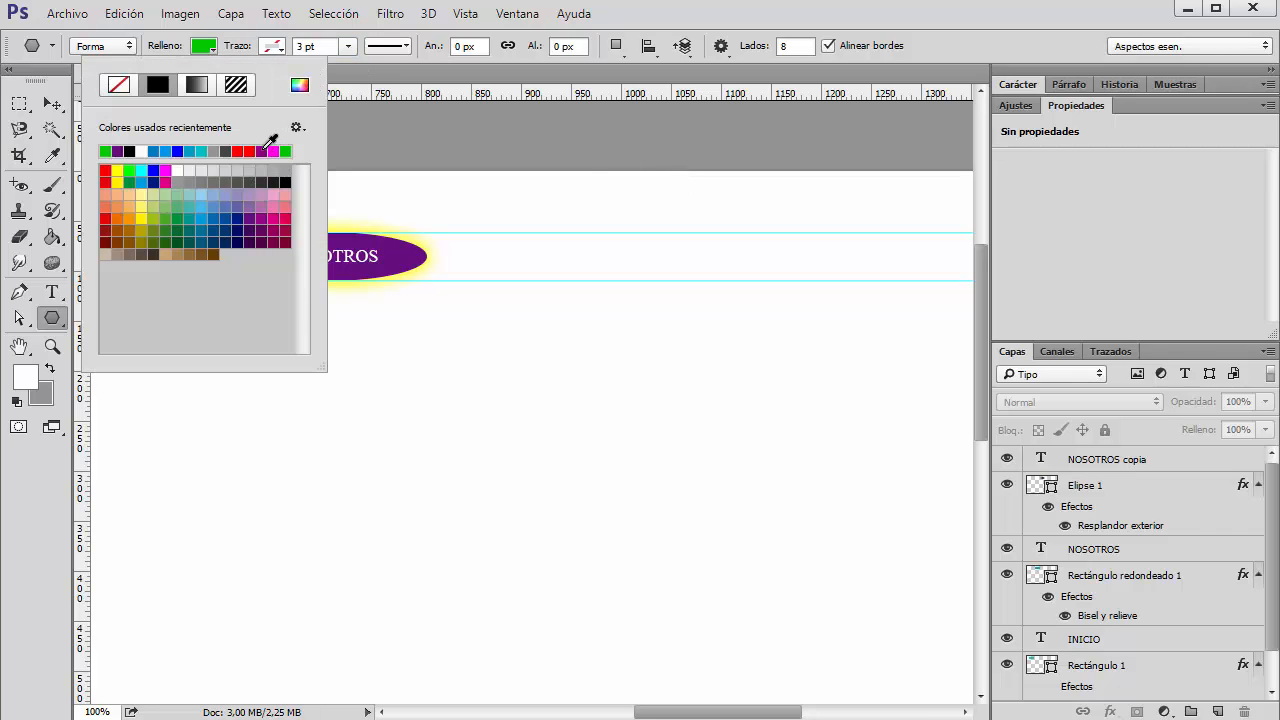
left_click(862, 20)
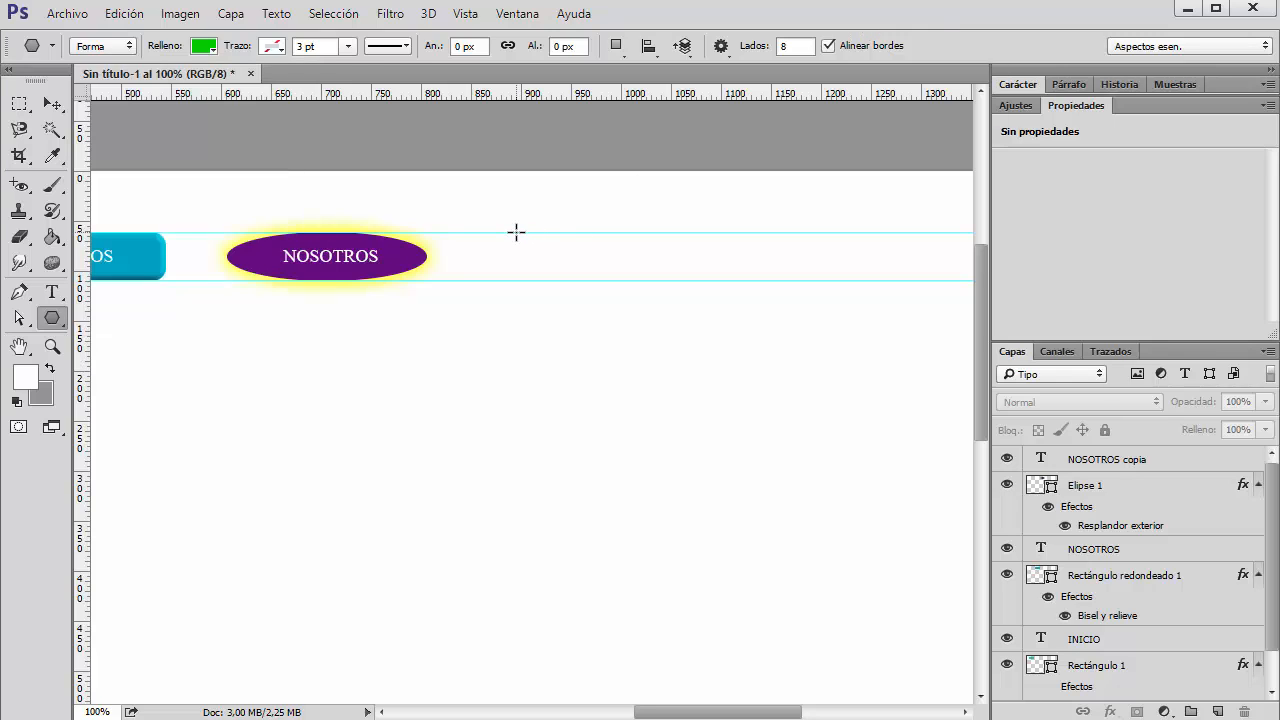
left_click_drag(533, 243, 565, 258)
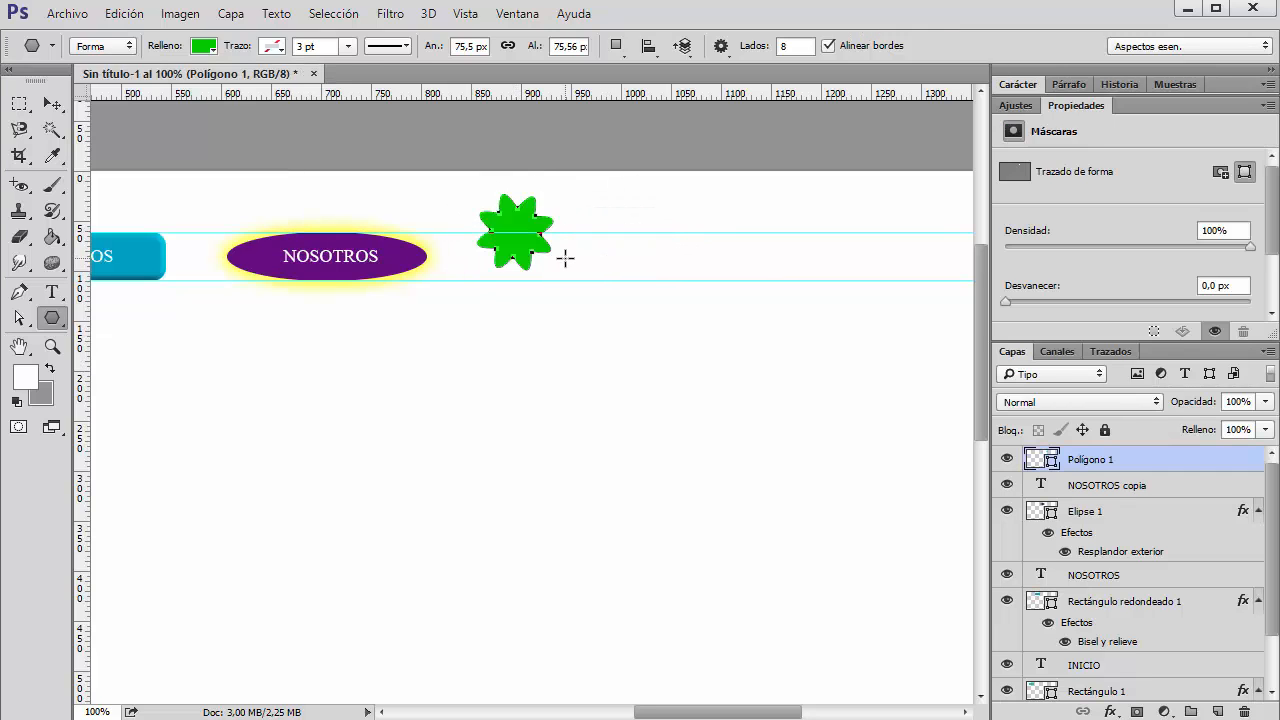
- Undo the green star and create an 8-sided polygon 200 × 49 px, with Esquinas suavizadas and Estrella switched off
key("ctrl+z")
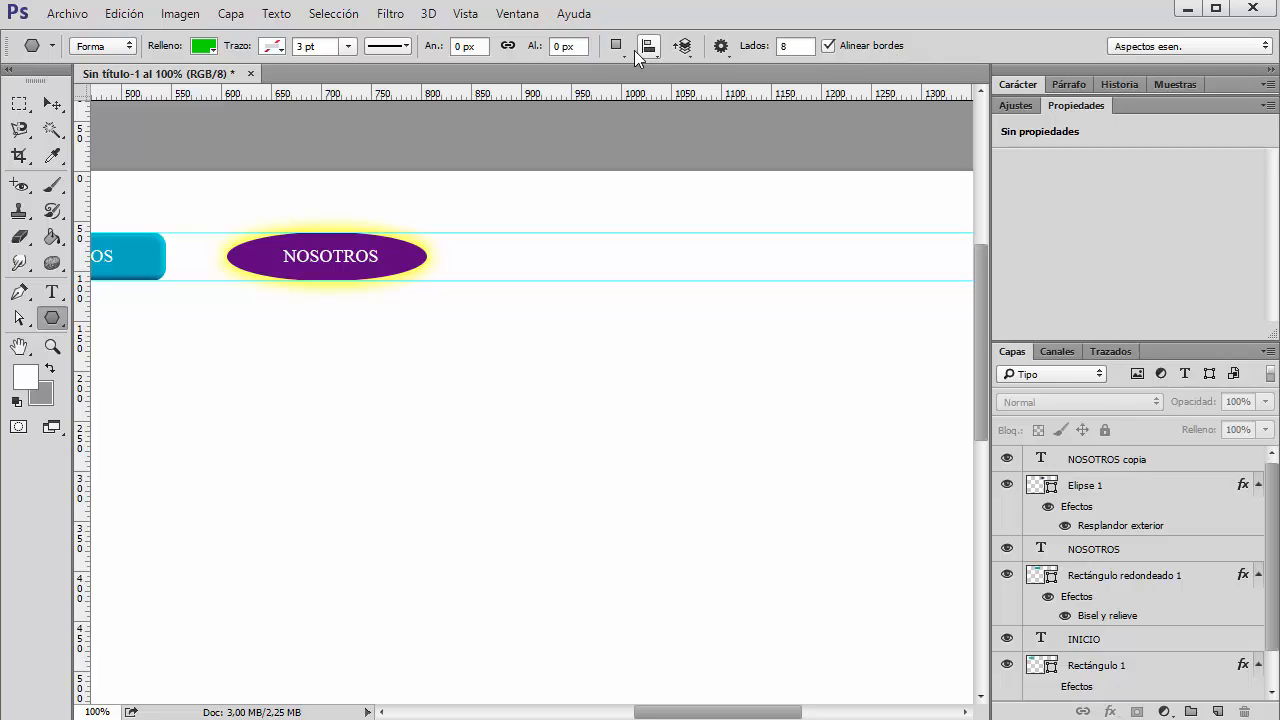
left_click(574, 246)
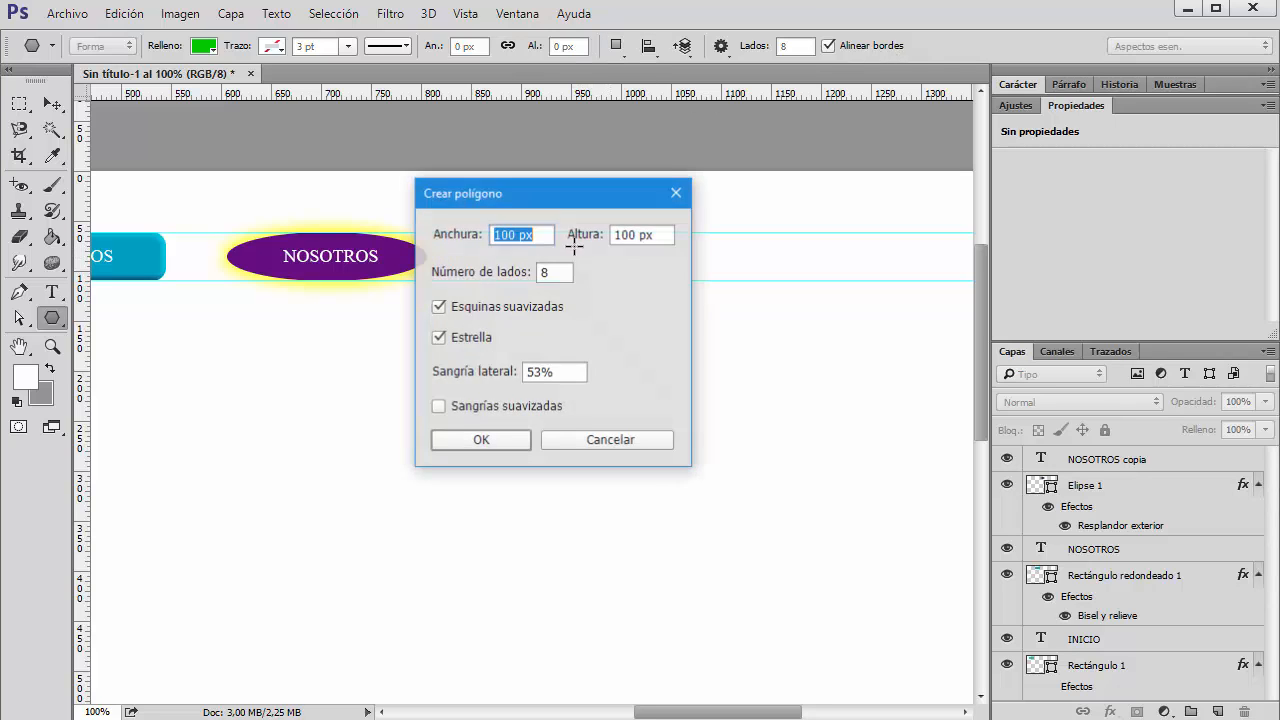
left_click(438, 338)
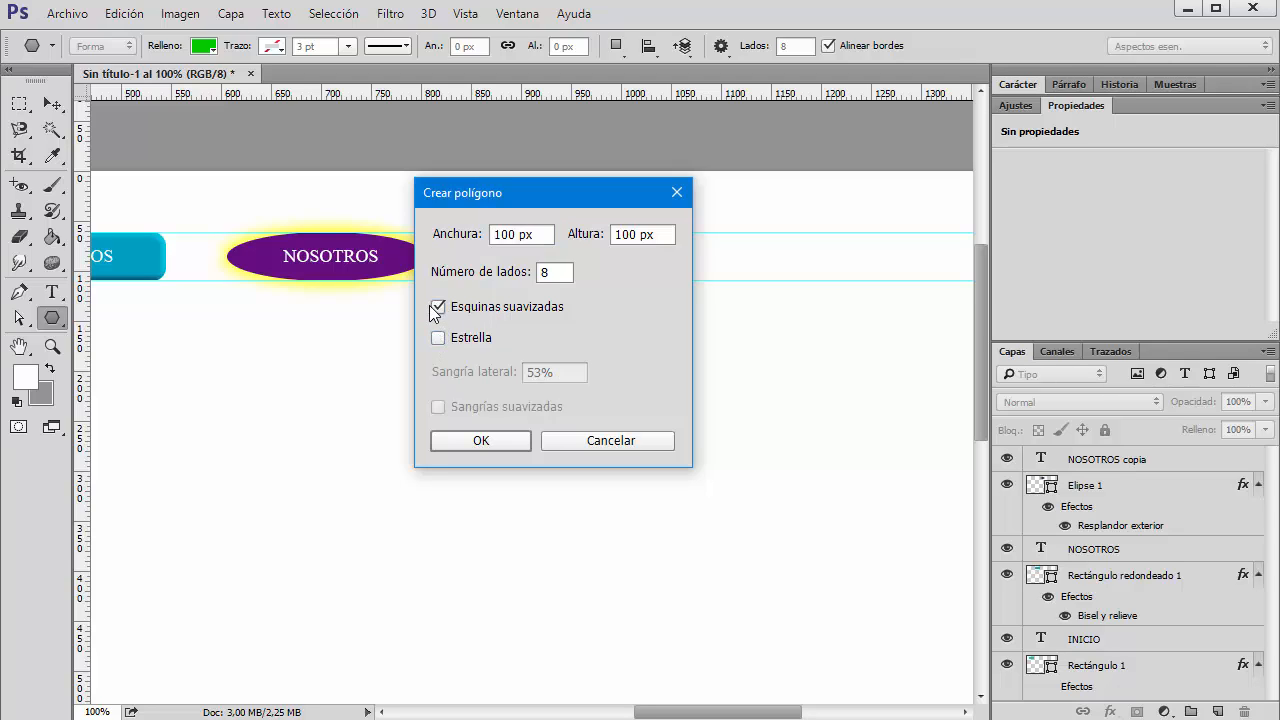
left_click(438, 305)
left_click_drag(536, 234, 482, 232)
type("200 px")
key("Tab")
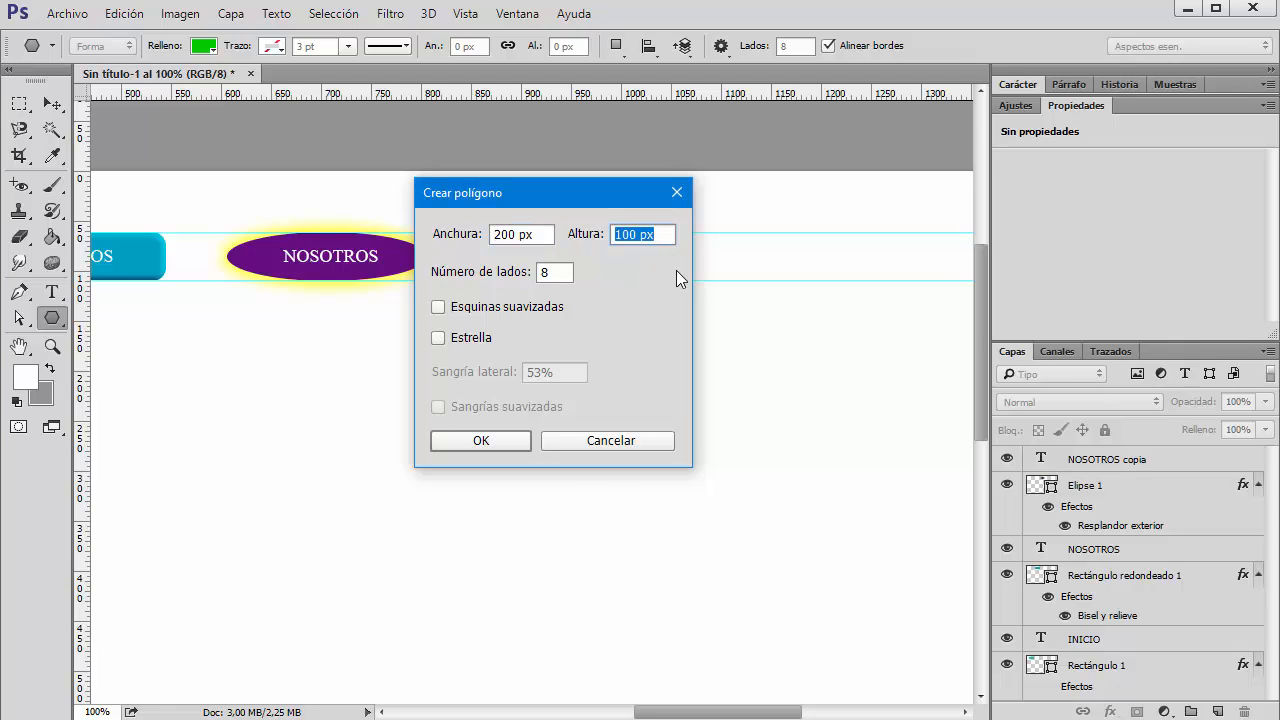
type("49")
left_click(465, 444)
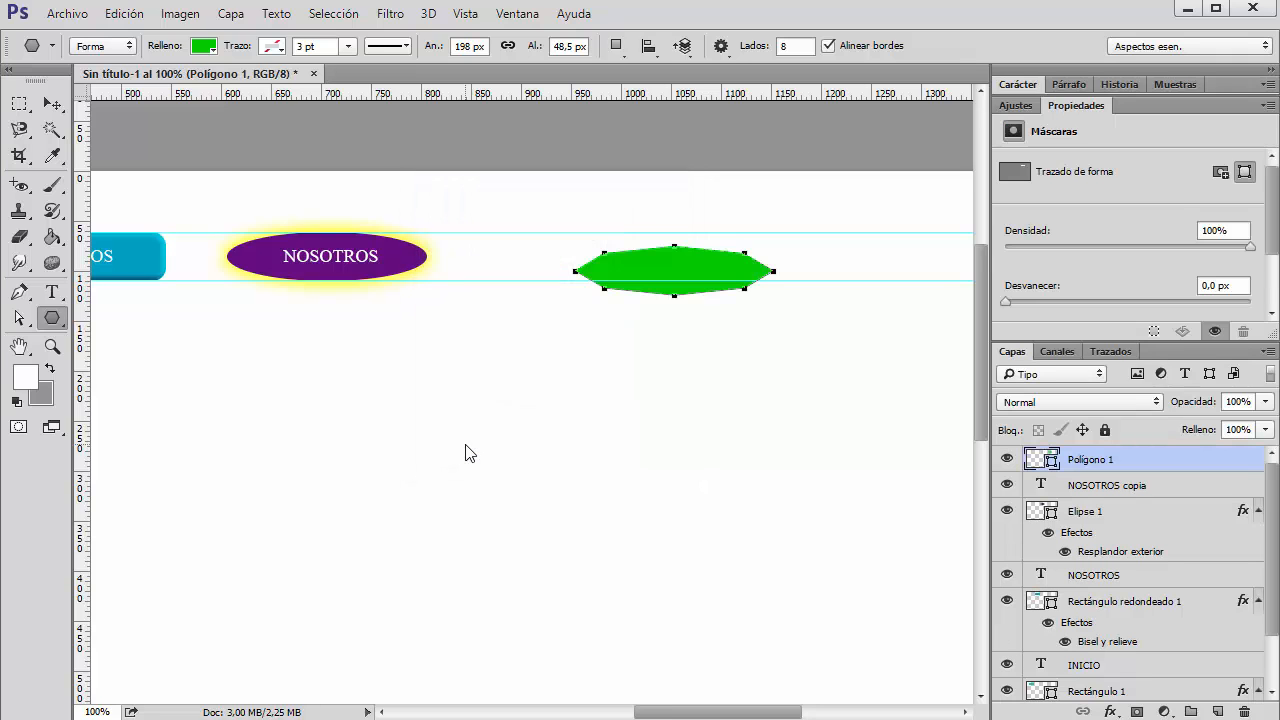
- Move the green polygon between the horizontal guides beside the purple ellipse, and delete it
left_click(52, 101)
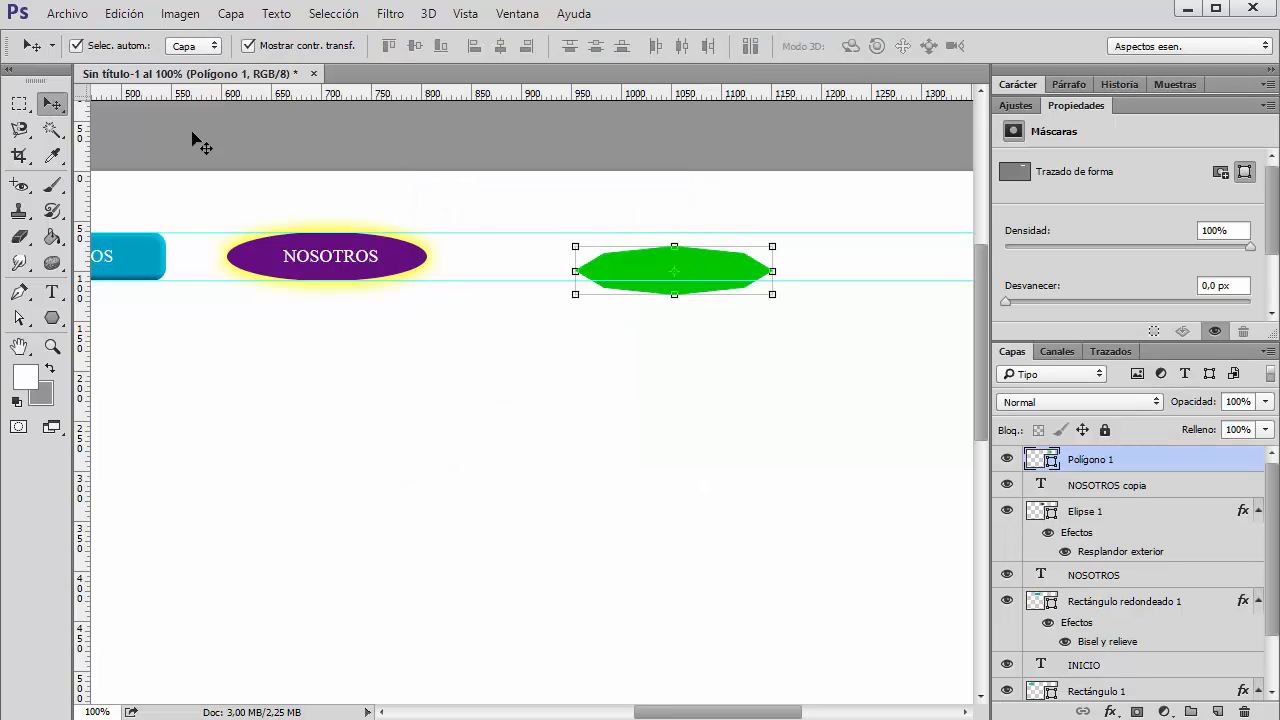
left_click_drag(707, 271, 614, 265)
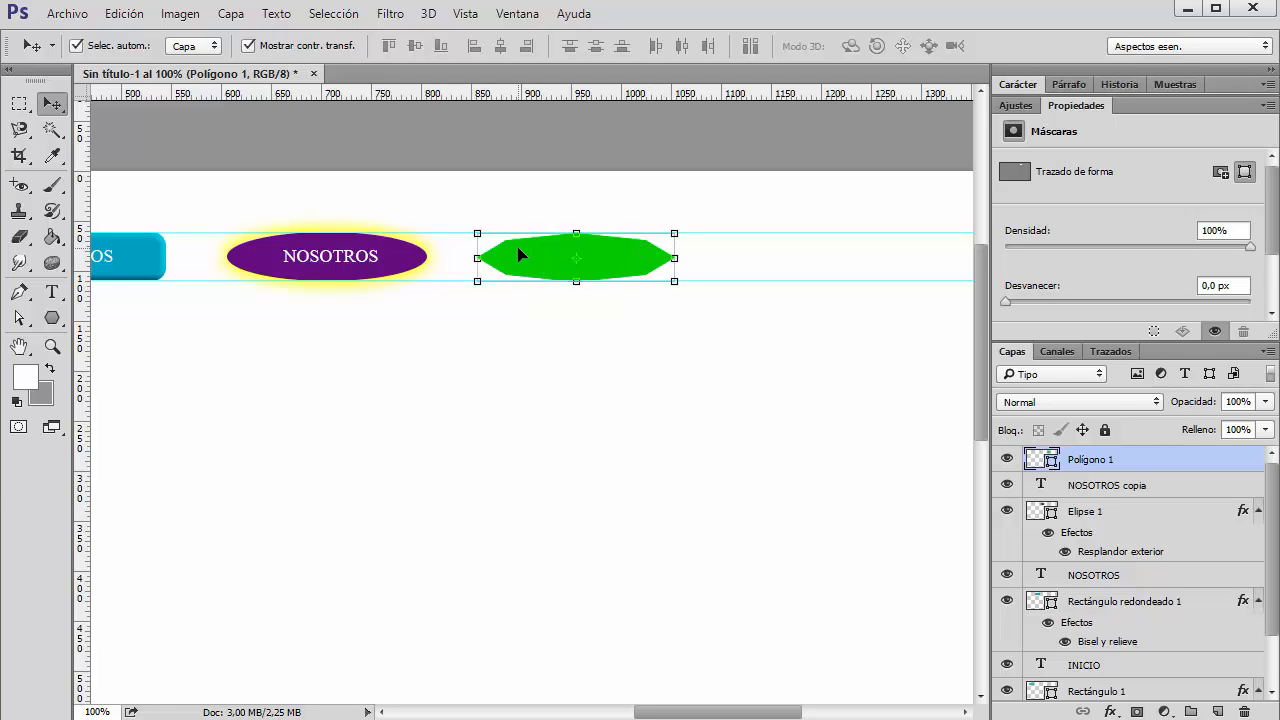
key("Delete")
- Draw a closed green parallelogram about 184 × 48.5 px with the Pen tool, between the guides to the right of the purple ellipse
left_click(22, 293)
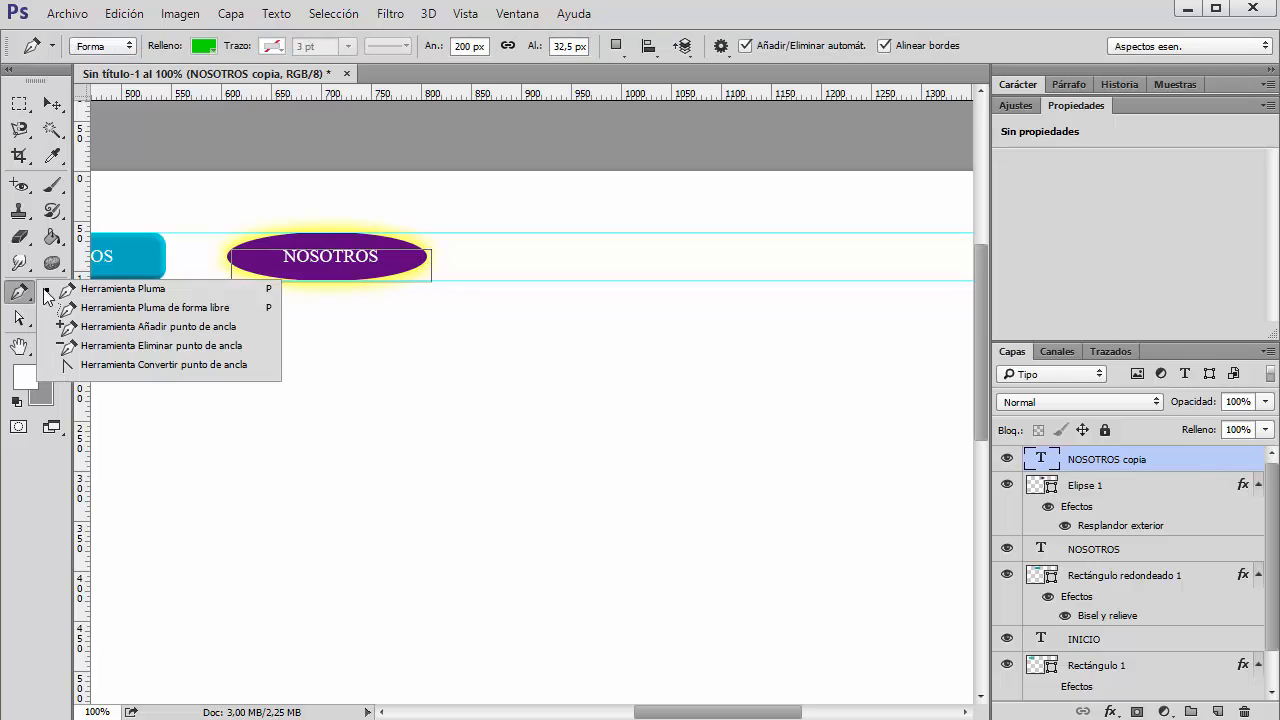
left_click(821, 21)
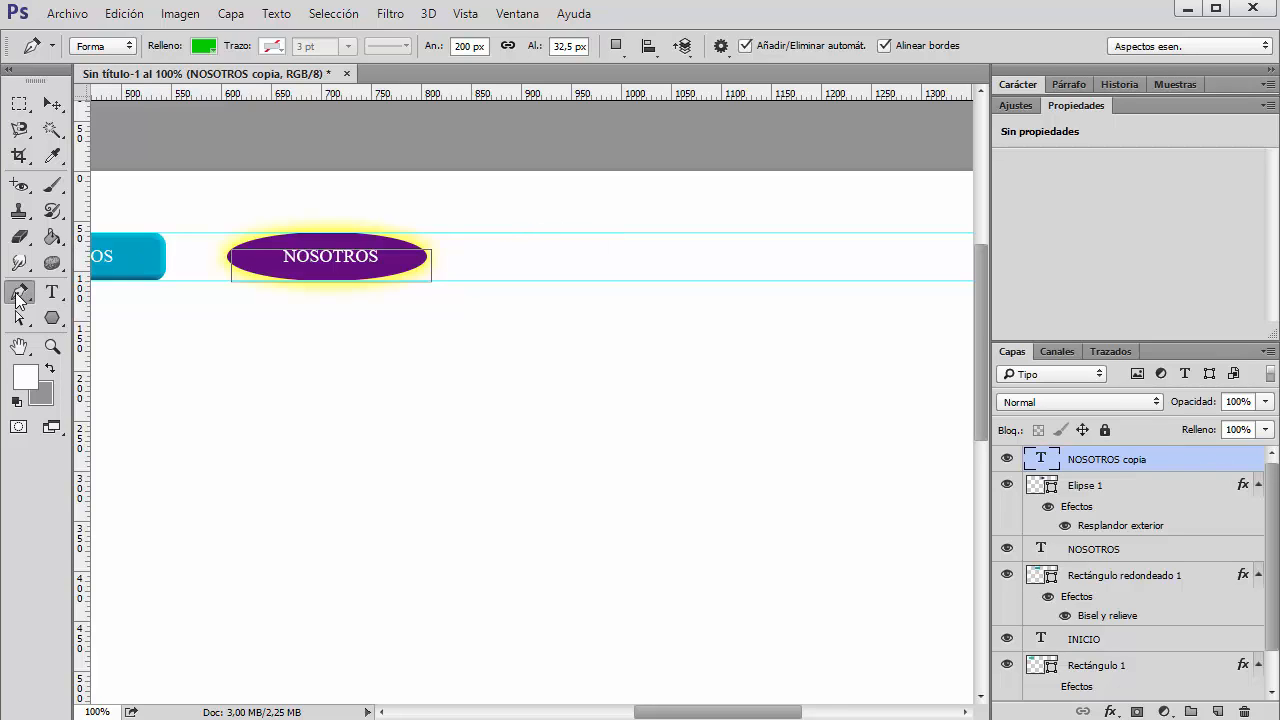
left_click(506, 232)
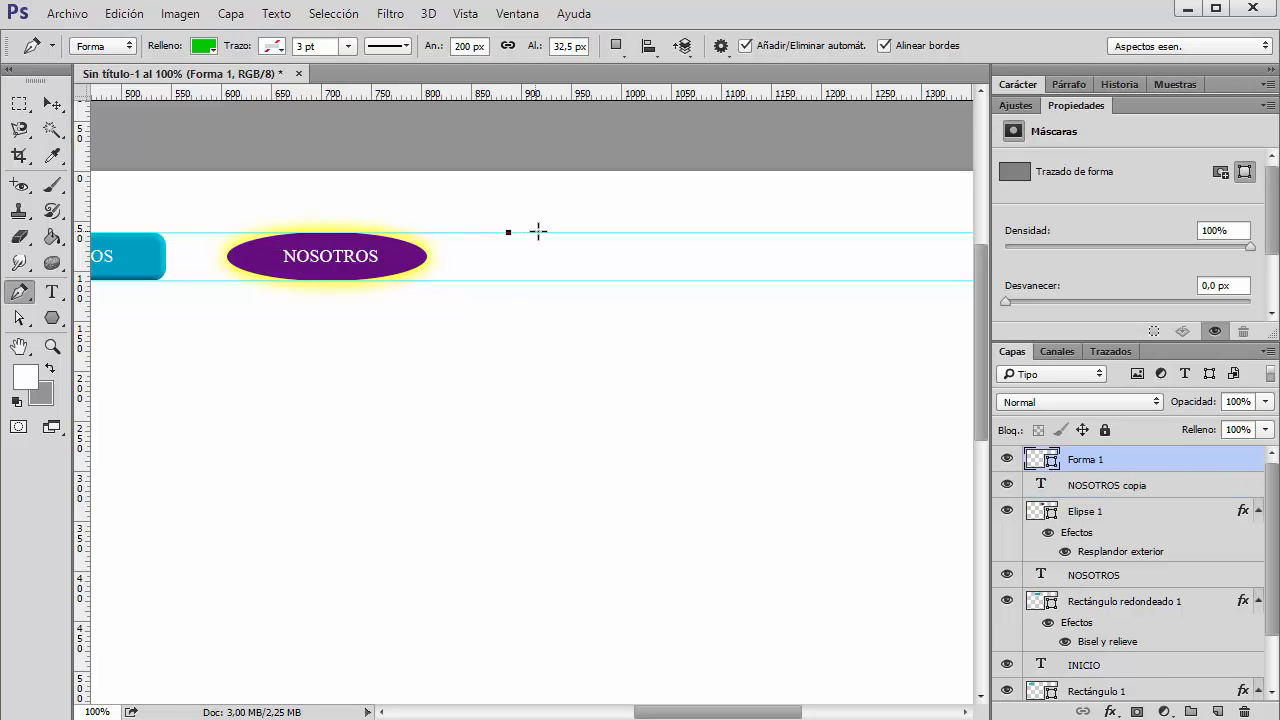
left_click(643, 232)
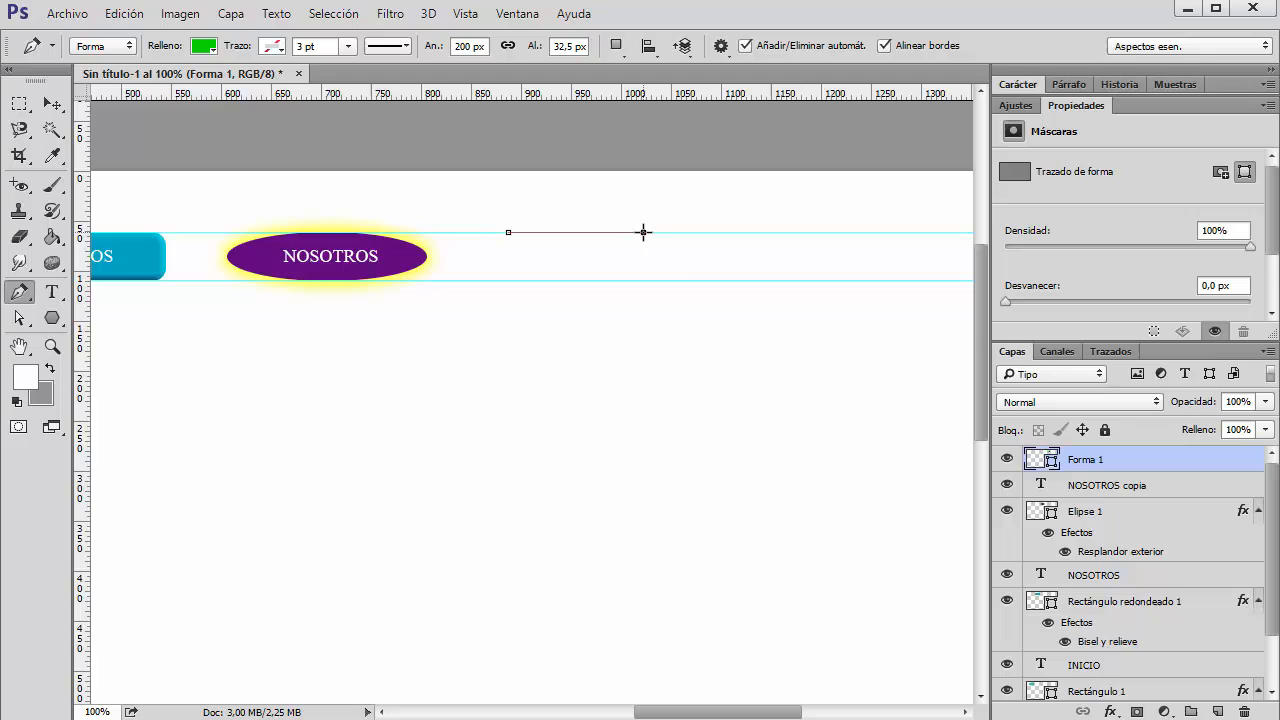
left_click(692, 280)
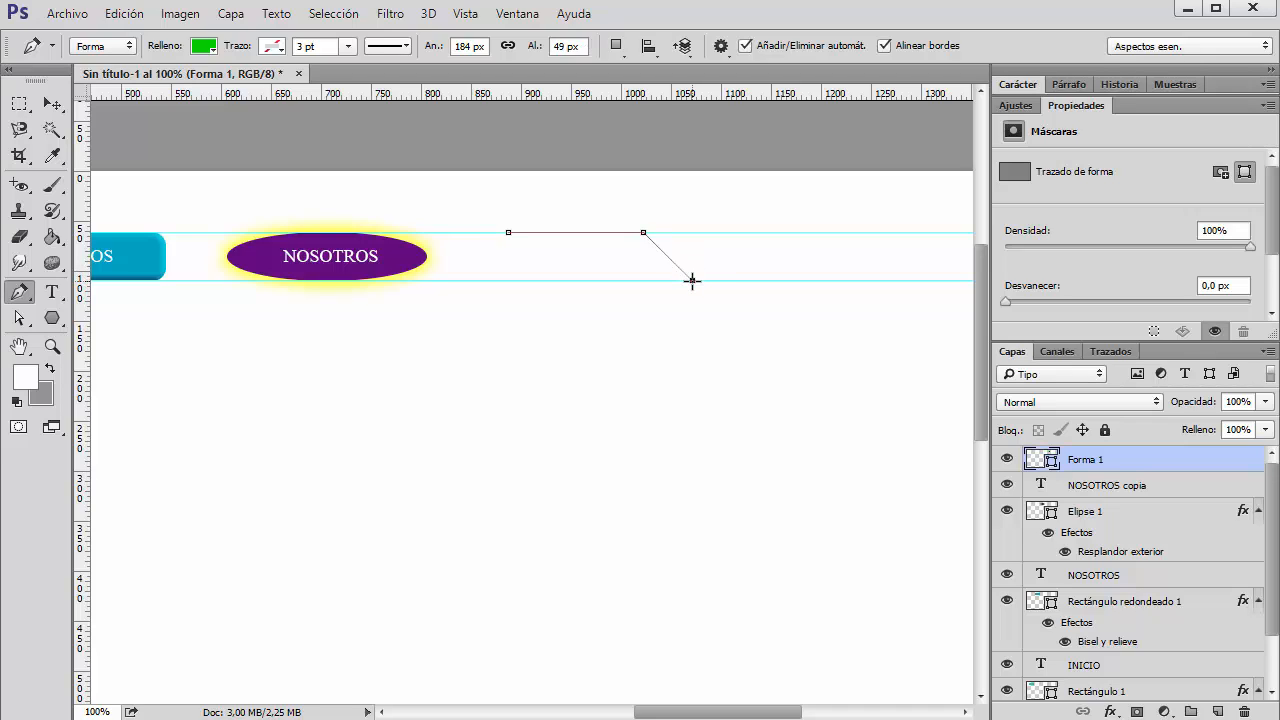
left_click(545, 280)
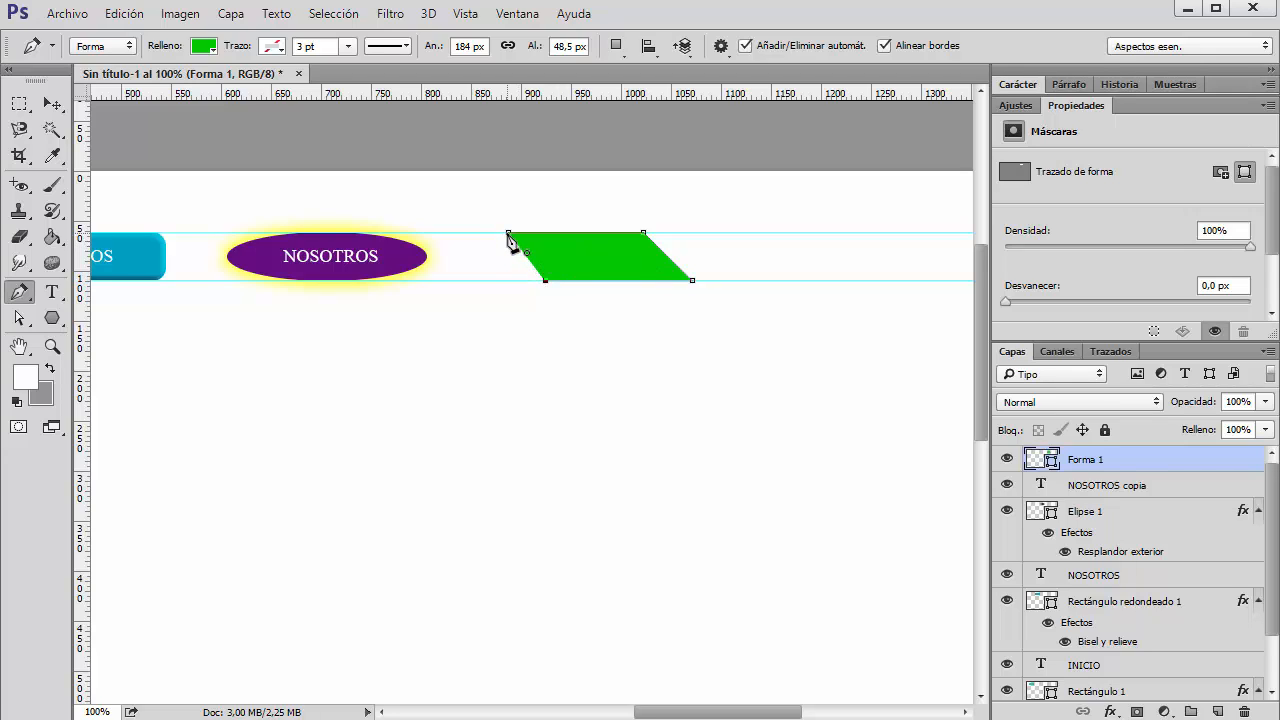
left_click(508, 234)
- Stretch the green parallelogram to 135.87% width and 101.03% height, and apply the transformation
left_click(52, 104)
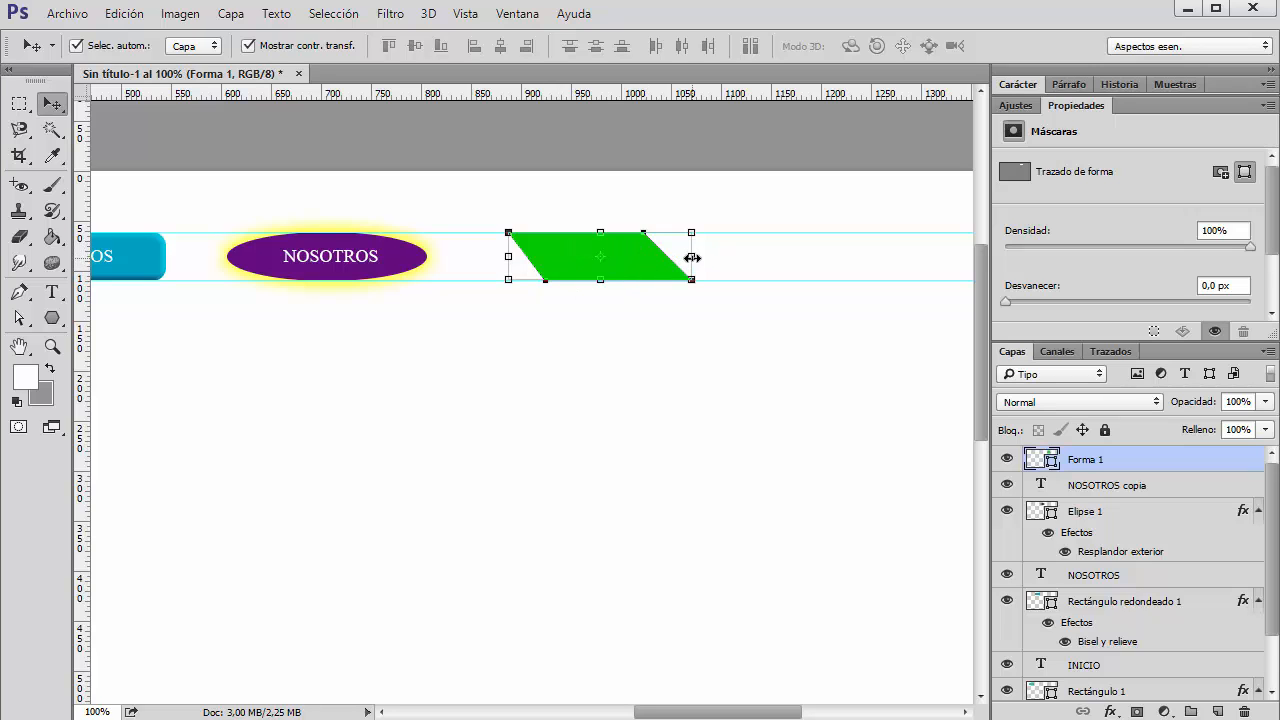
left_click_drag(692, 258, 760, 258)
mouse_move(630, 221)
left_mouse_down()
mouse_move(600, 216)
mouse_move(628, 219)
left_mouse_up()
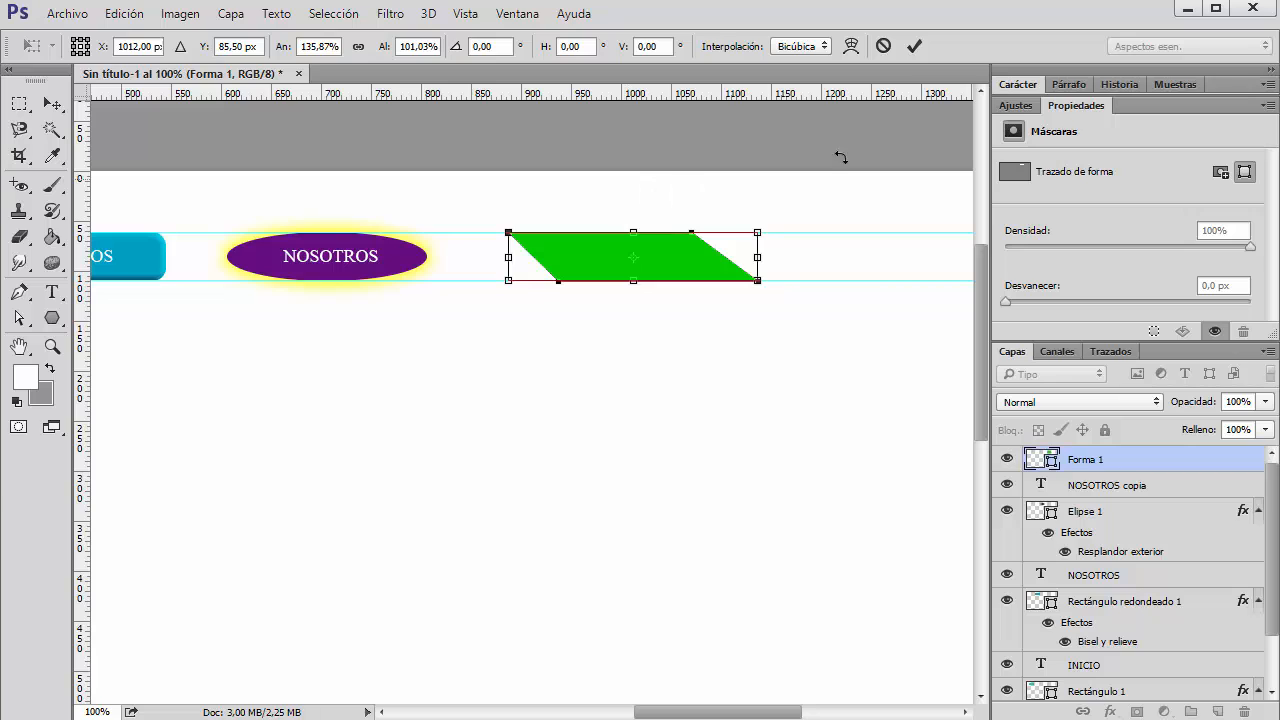
left_click(913, 46)
- Duplicate the ellipse's NOSOTROS label onto the green parallelogram, bring the copy above the Forma 1 layer, centre it and deselect
left_click(360, 258)
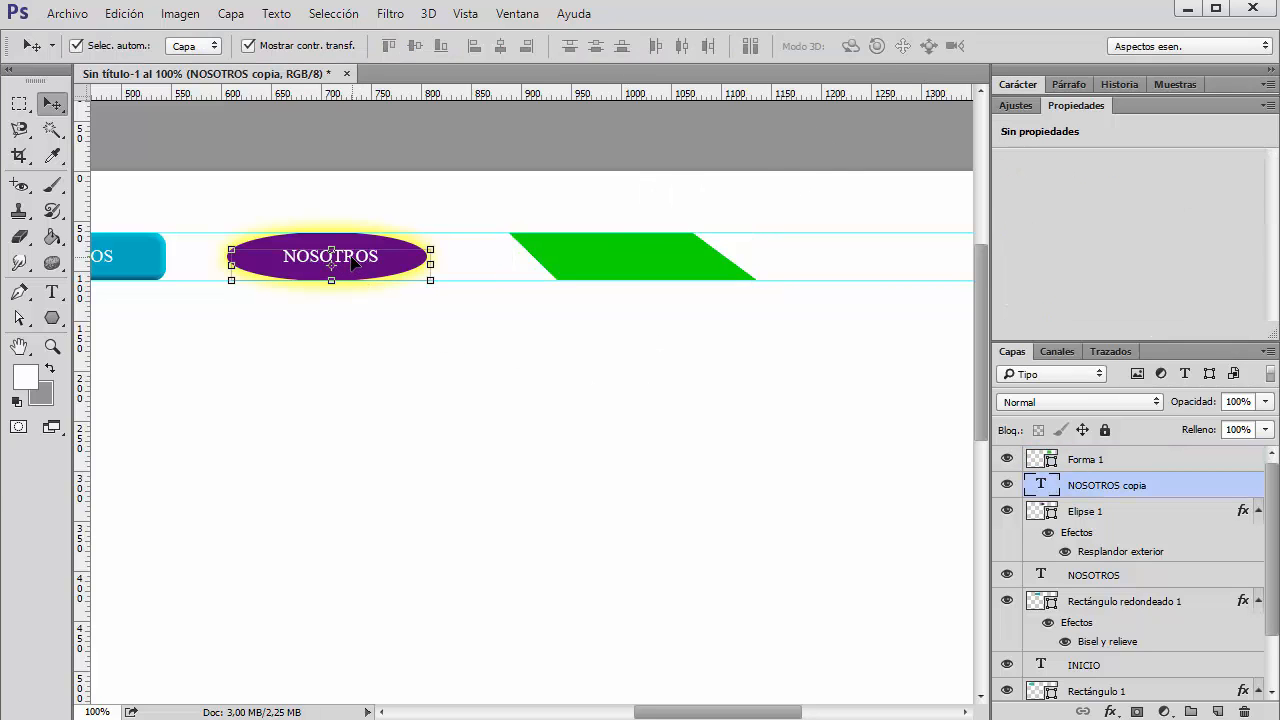
left_click_drag(348, 262, 672, 263)
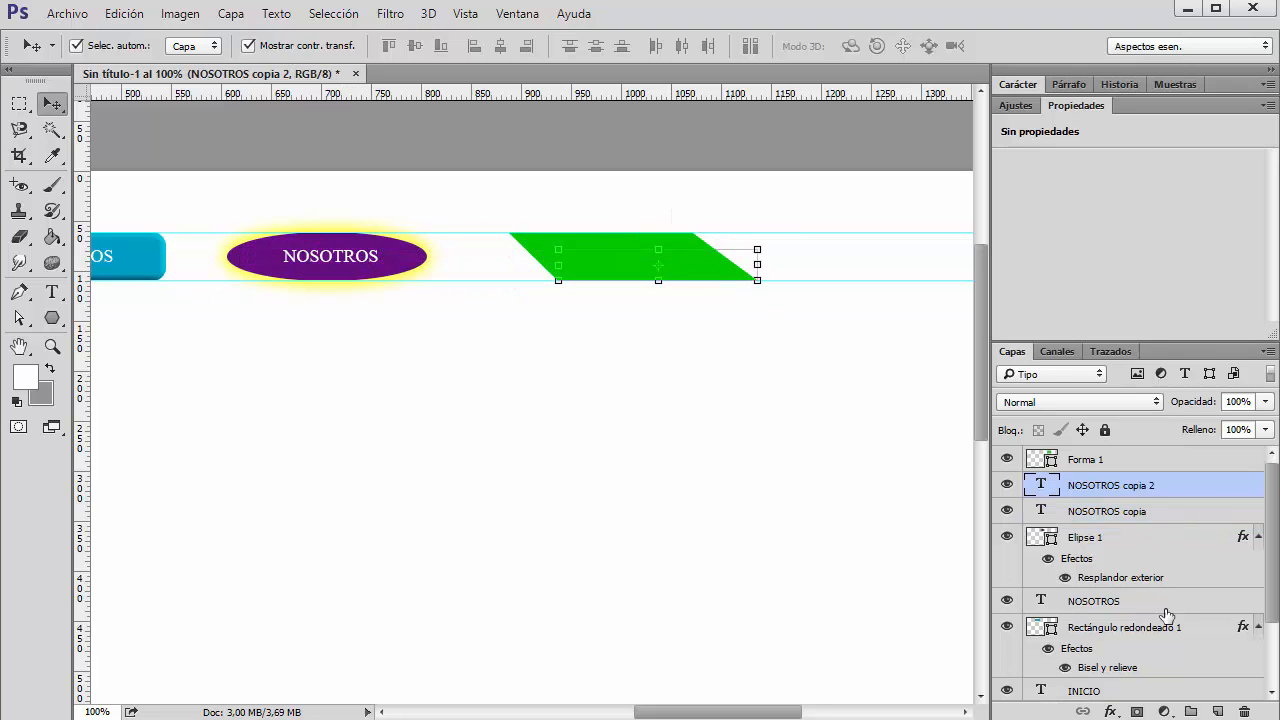
left_click_drag(1115, 497, 1122, 452)
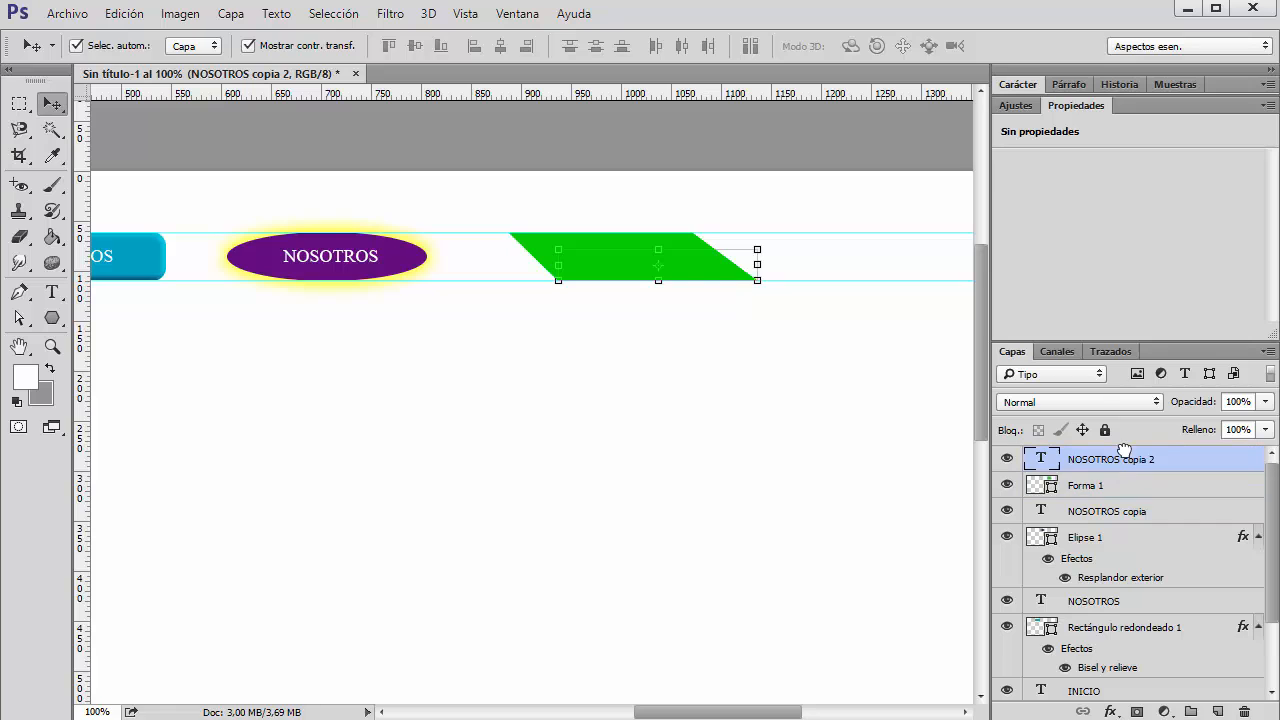
left_click_drag(691, 266, 670, 263)
left_click(694, 320)
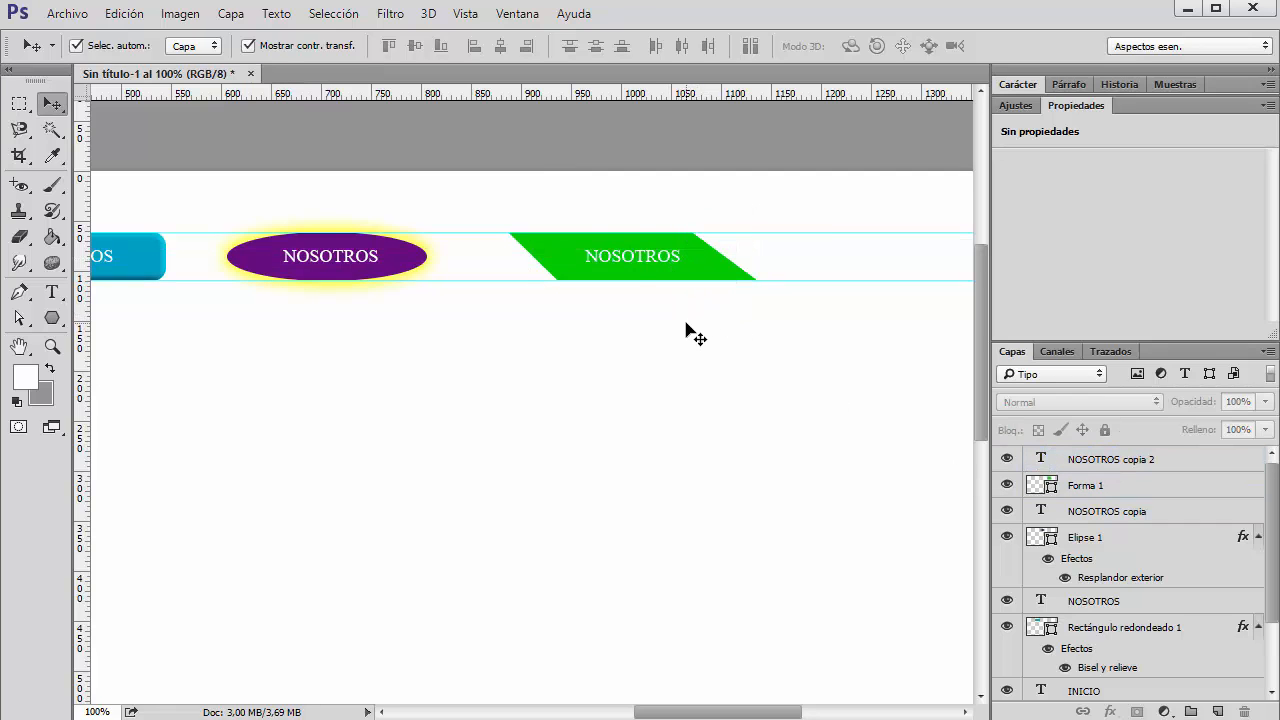
- Move the green shape and its label together closer to the purple ellipse, and scale their height to 99.01%
left_click_drag(686, 323, 583, 226)
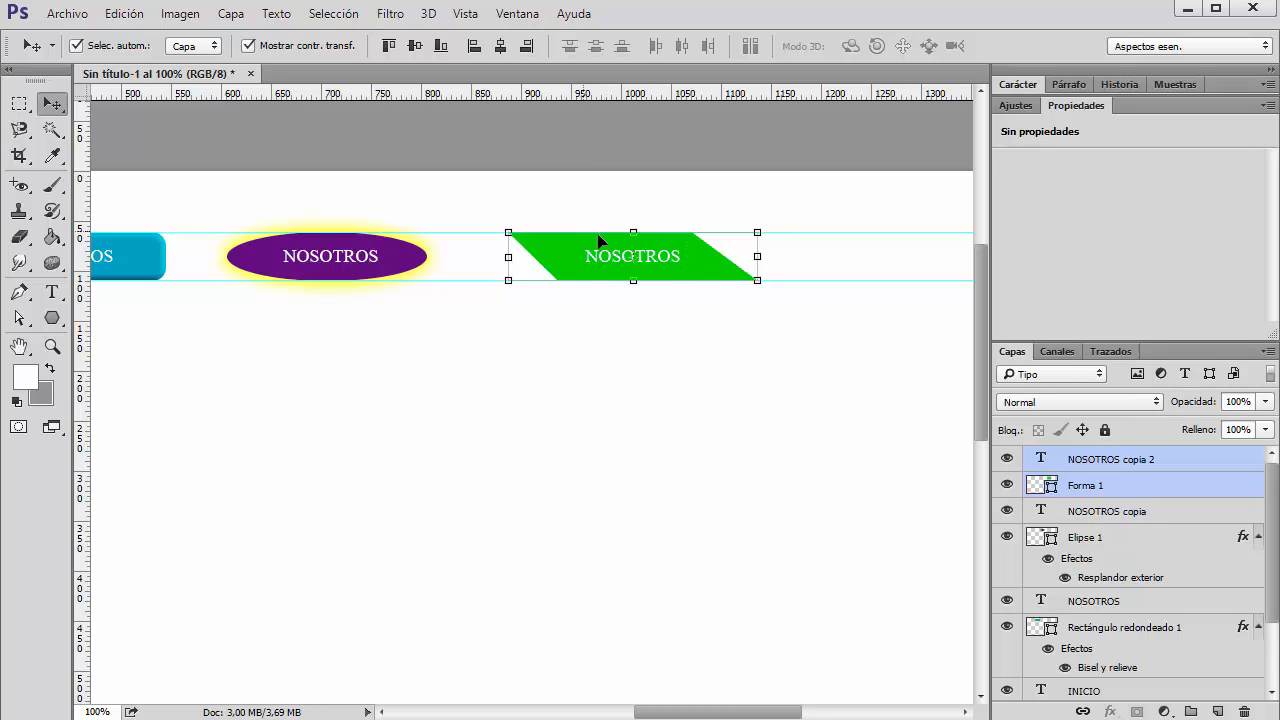
left_click_drag(654, 323, 474, 348)
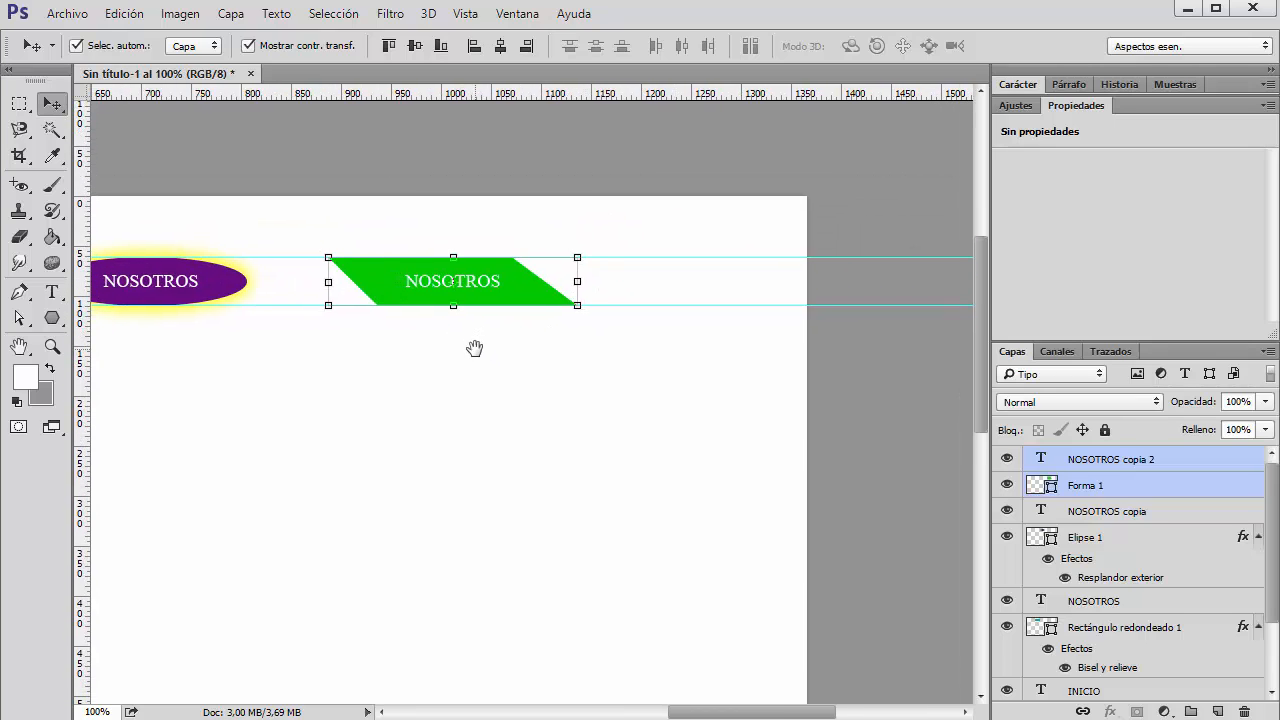
left_click_drag(506, 292, 438, 295)
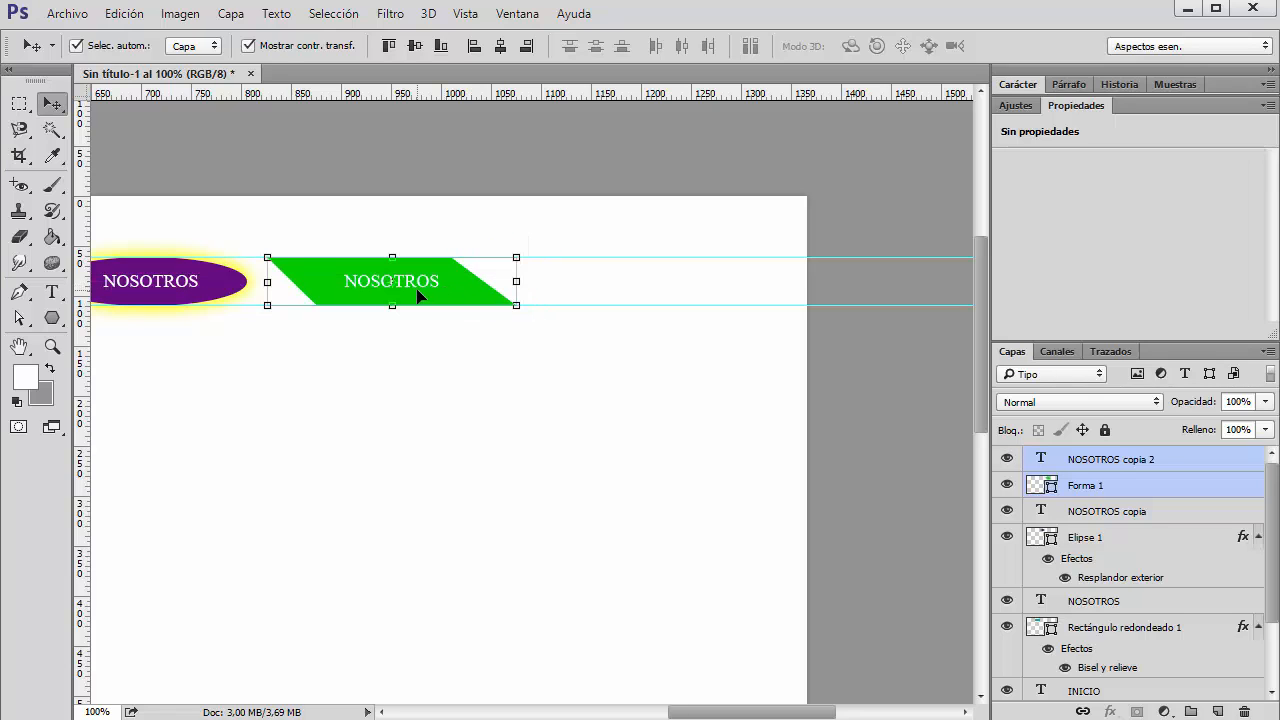
key("ctrl+t")
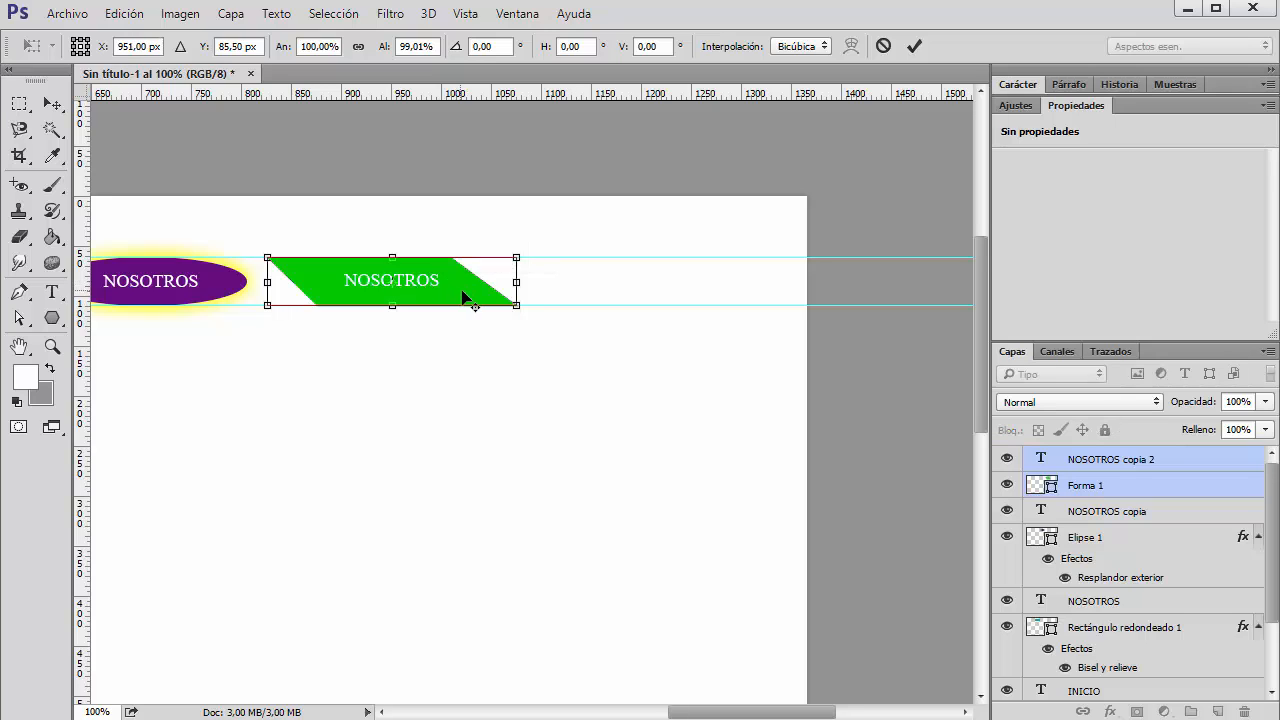
left_click(913, 46)
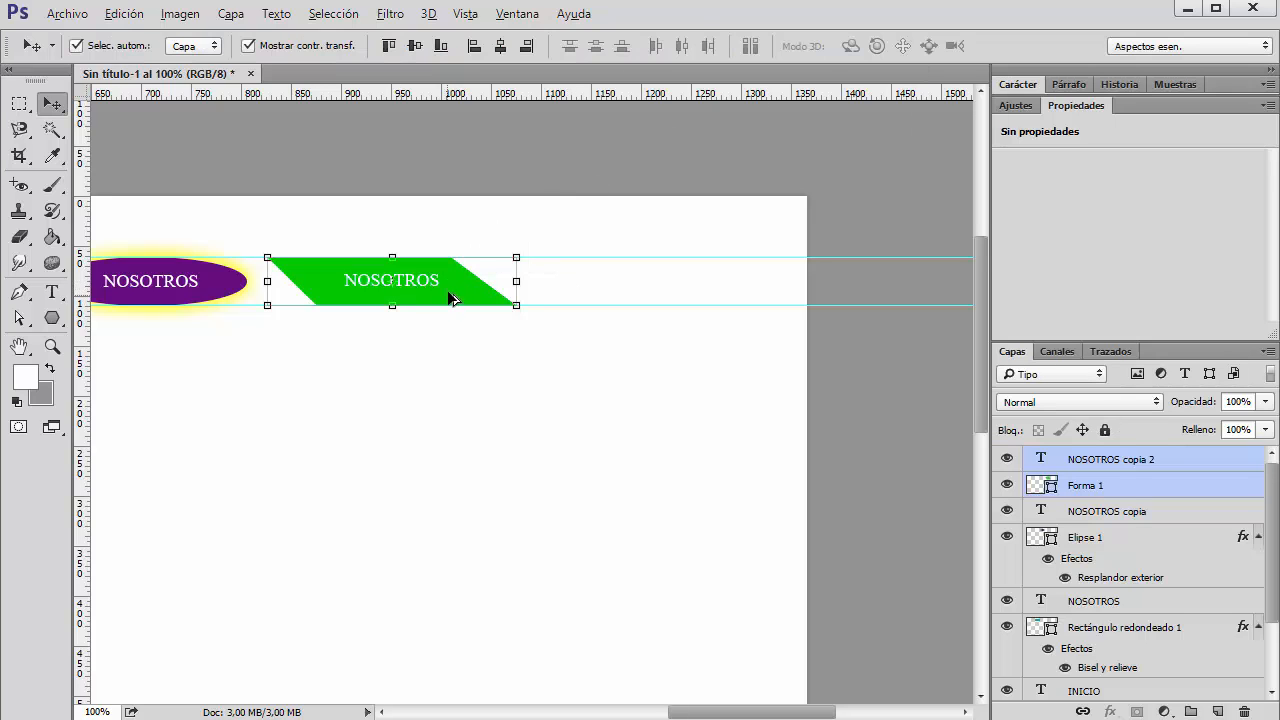
- Try duplicating the green button with its label to its right, and undo the copy
left_click_drag(459, 288, 665, 297)
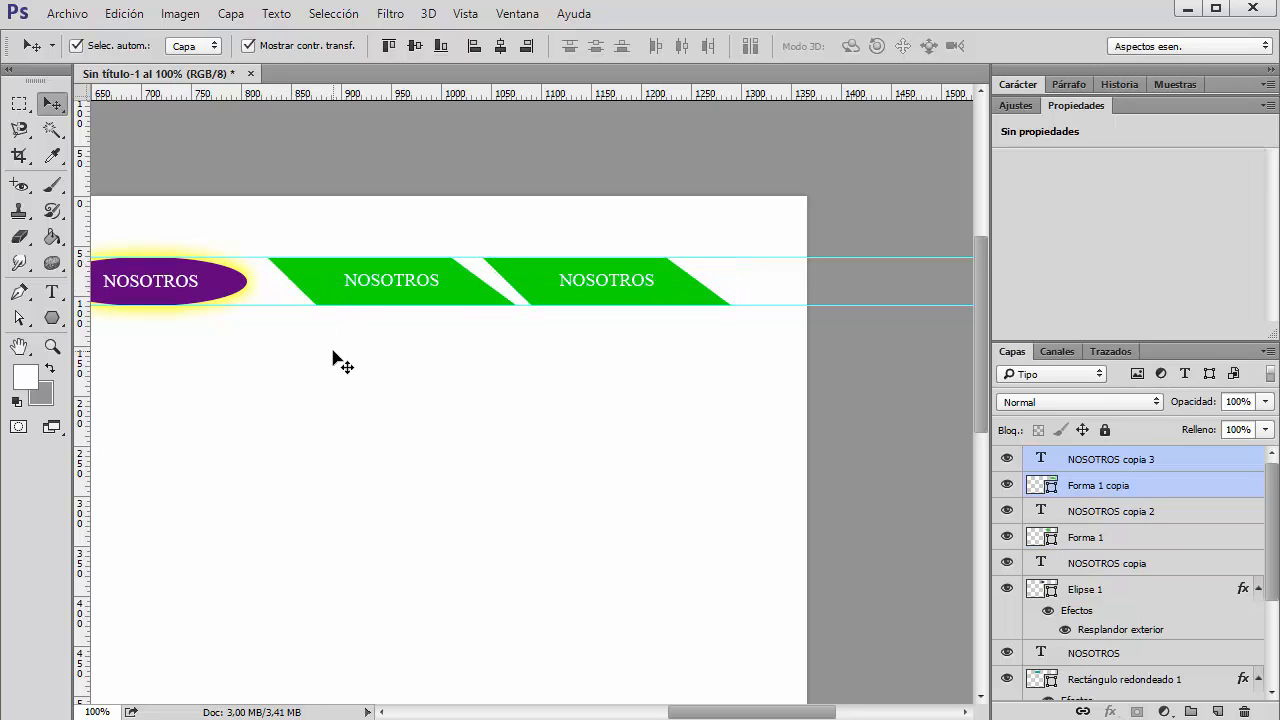
key("ctrl+z")
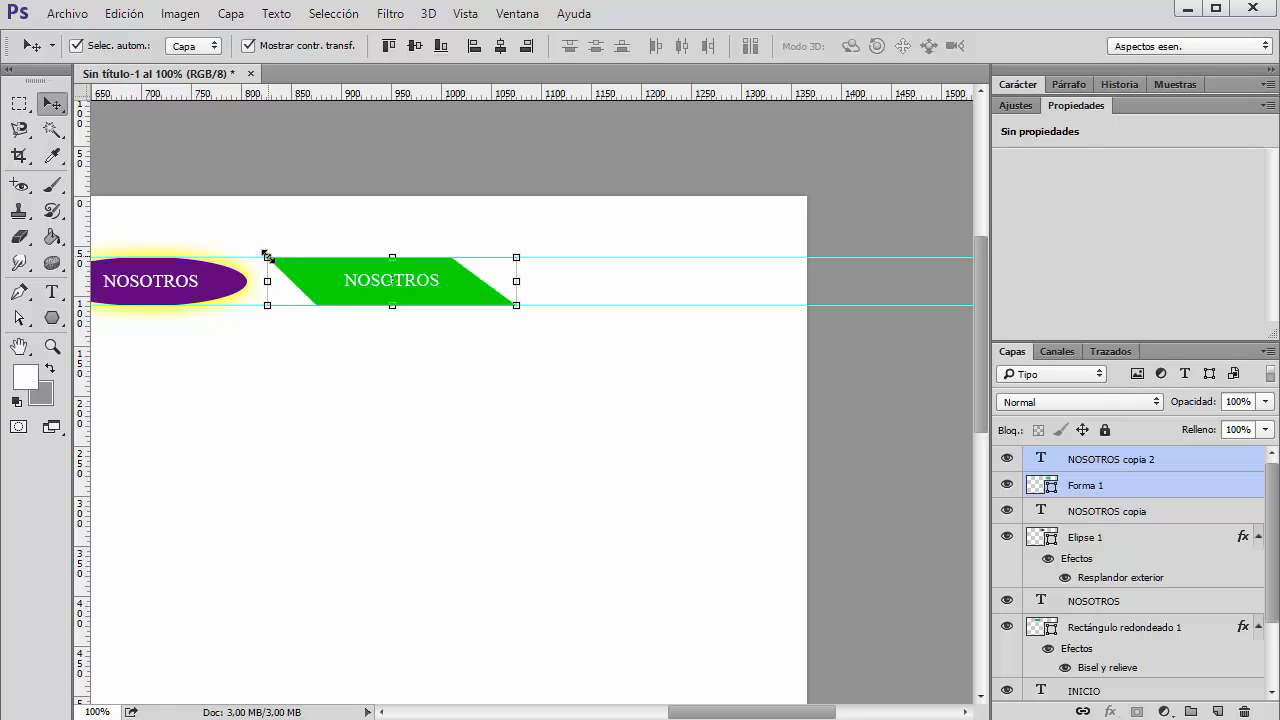
- Shift the parallelogram's lower-left anchor point slightly right, and place vertical guides at its upper-left and lower-left corners
left_click(19, 322)
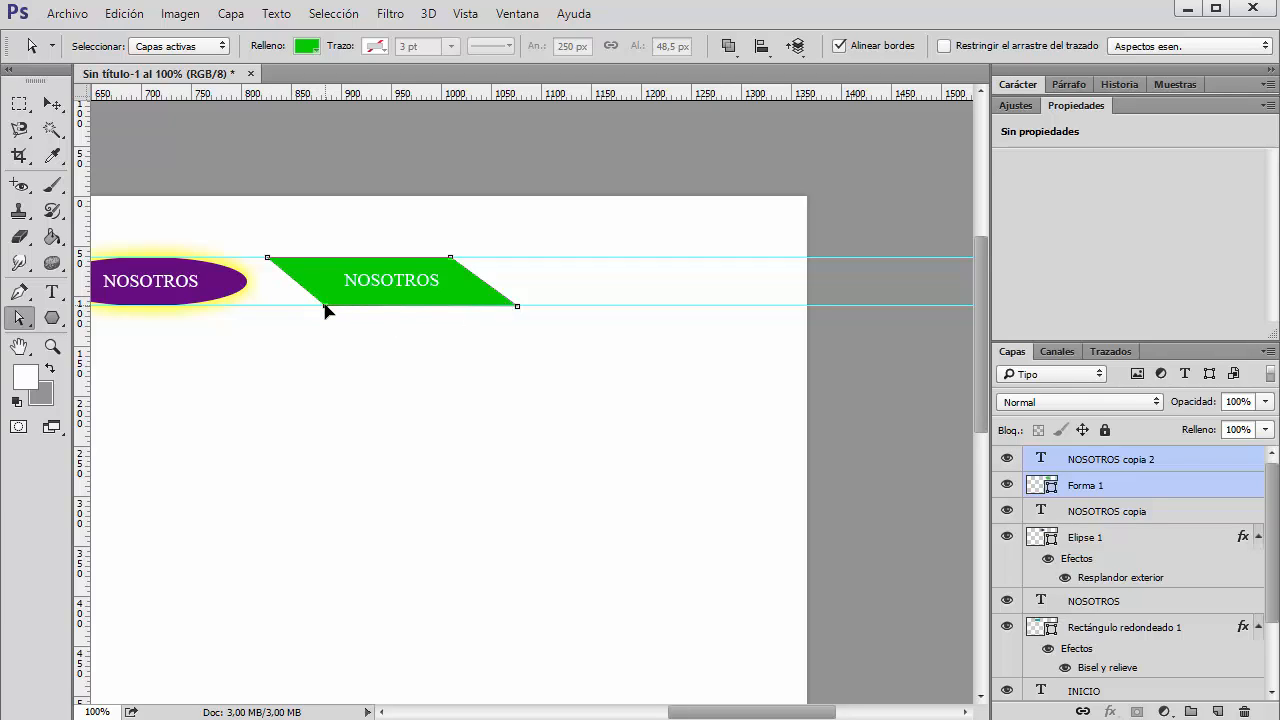
left_click_drag(84, 214, 274, 205)
left_click_drag(84, 206, 325, 200)
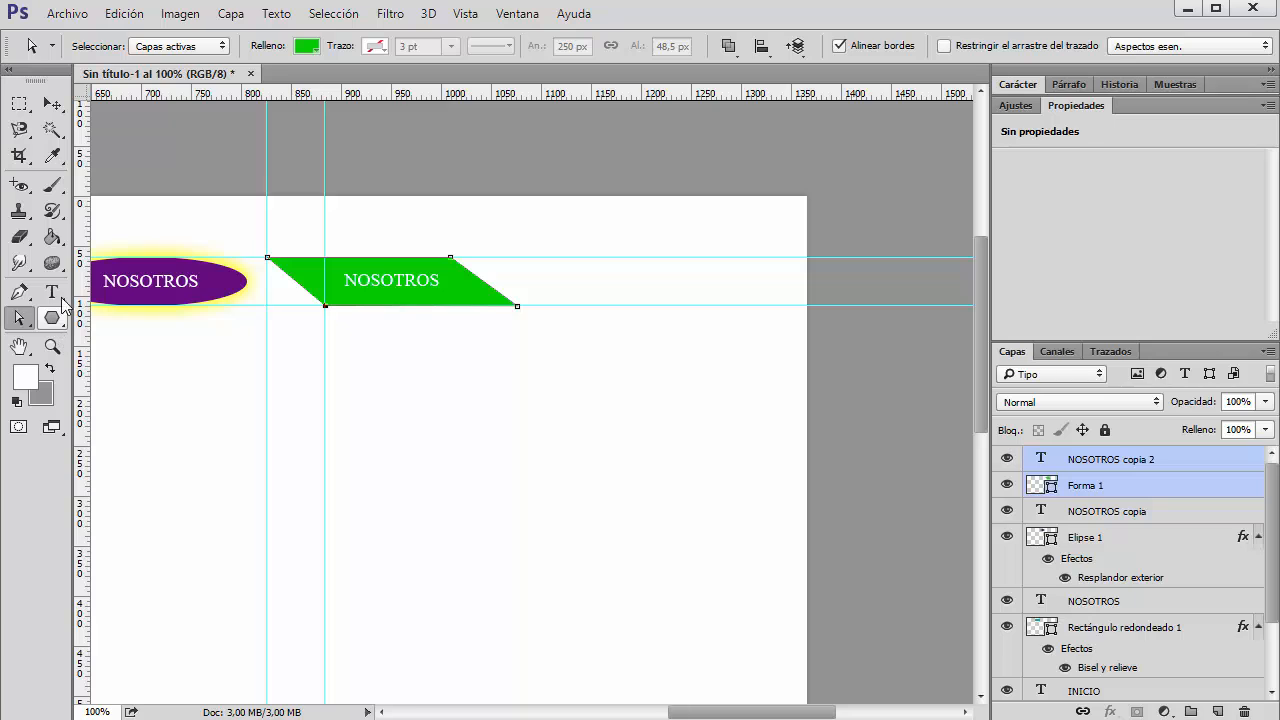
- Measure the horizontal distance between the two vertical guides with the Ruler tool
left_click(57, 162)
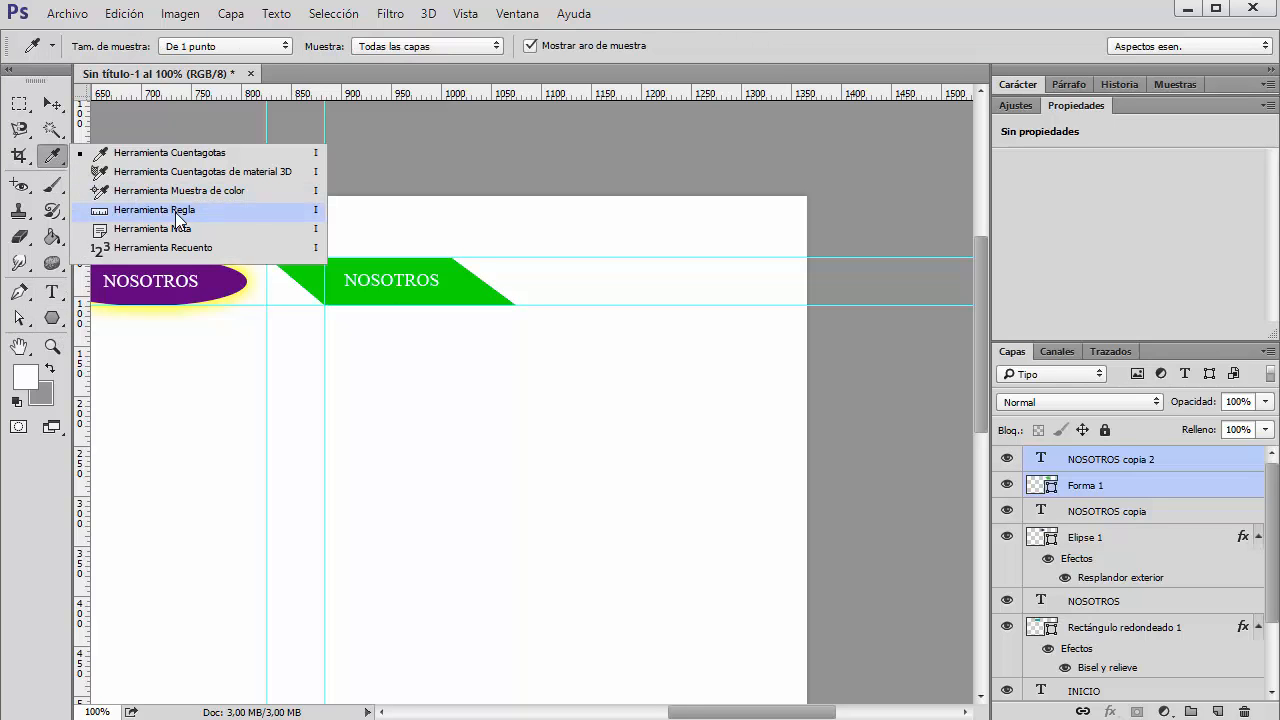
left_click(150, 206)
left_click_drag(266, 273, 320, 272)
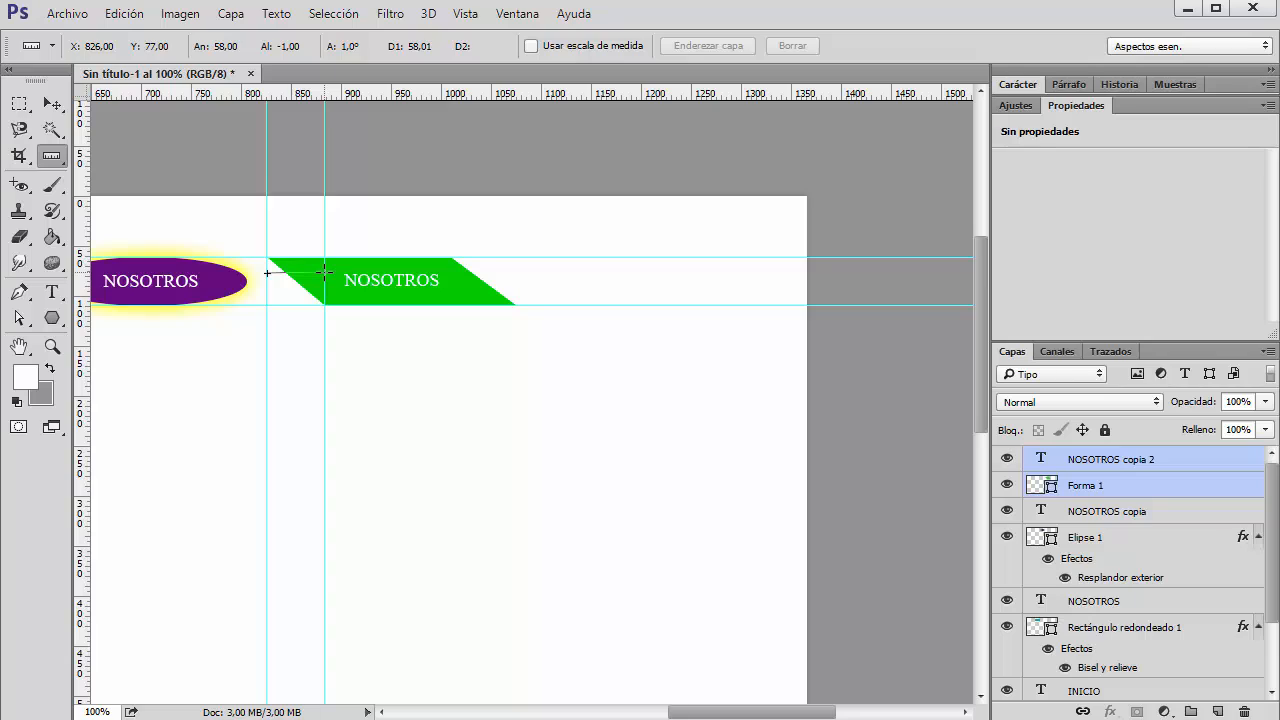
left_click_drag(324, 272, 320, 273)
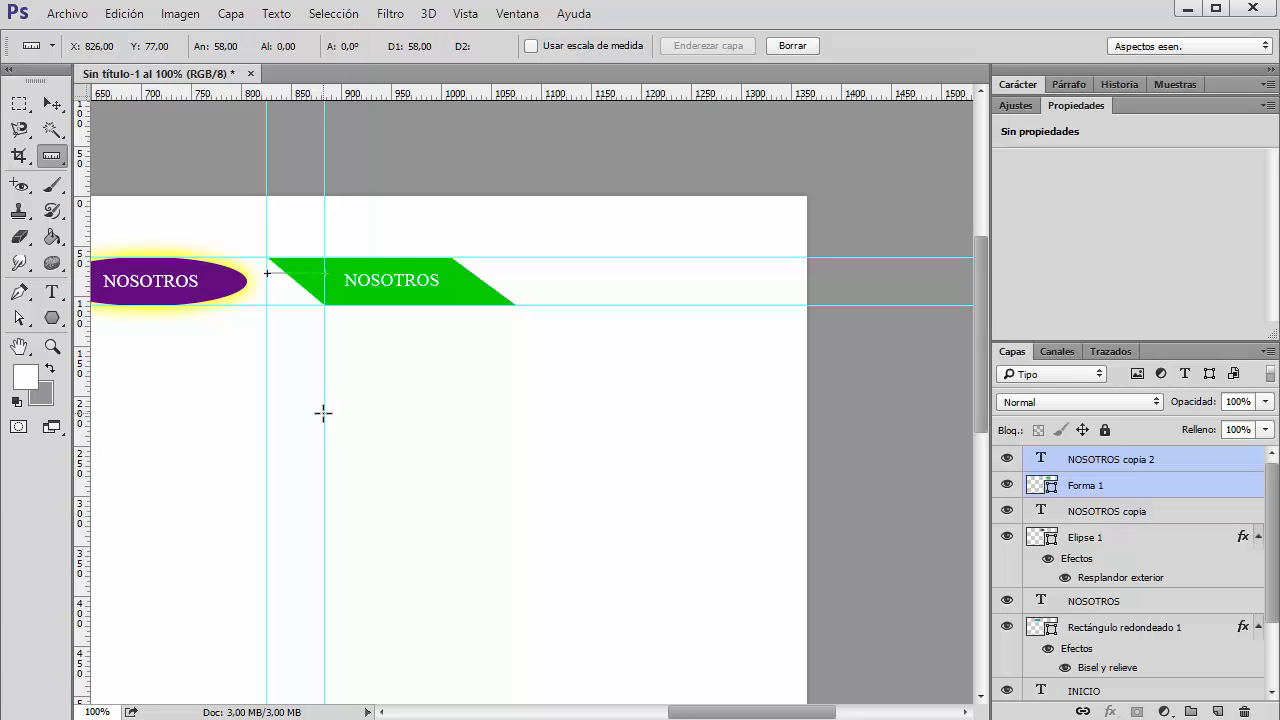
- Undo the second vertical guide and place it again at the parallelogram's lower-left corner
key("ctrl+z")
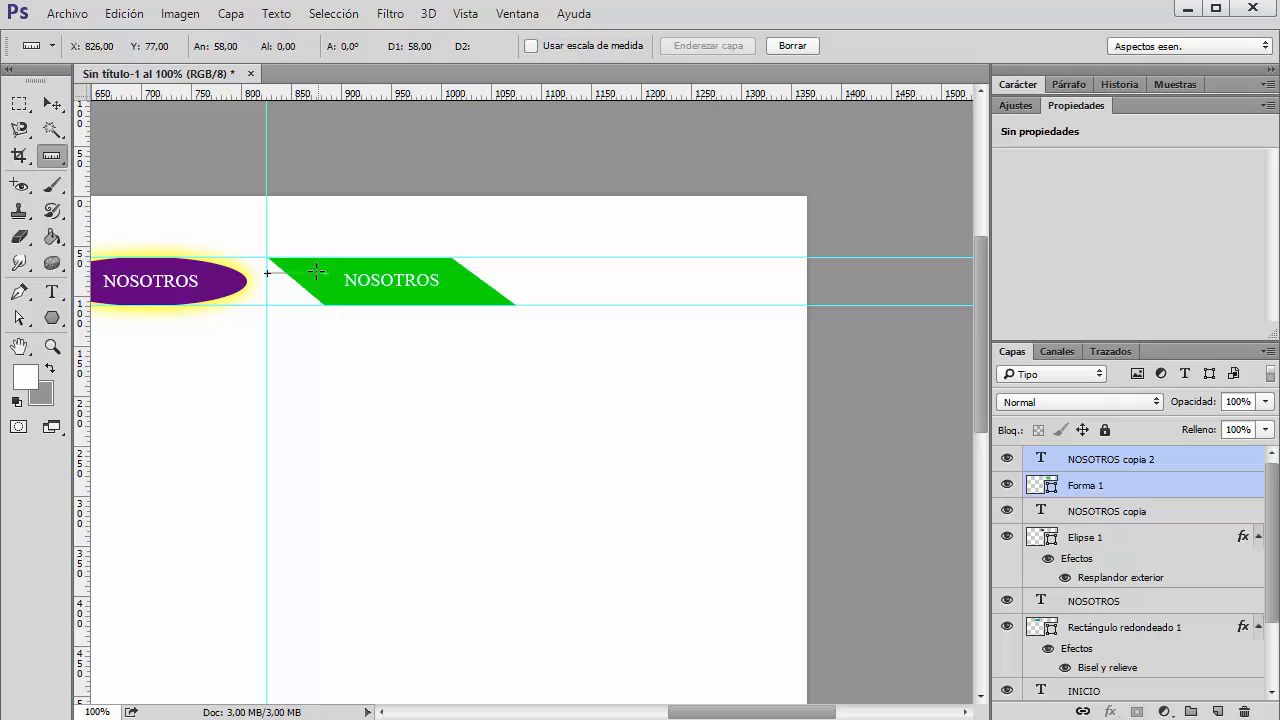
left_click(52, 104)
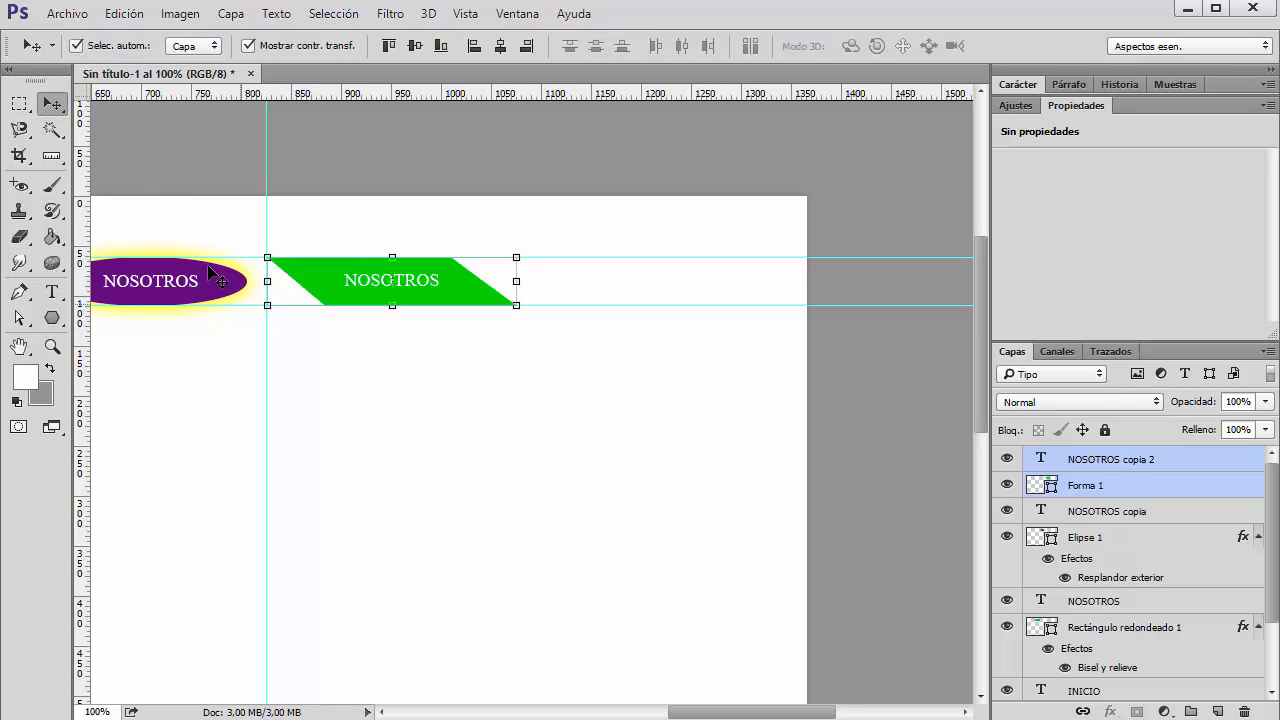
left_click_drag(86, 225, 324, 226)
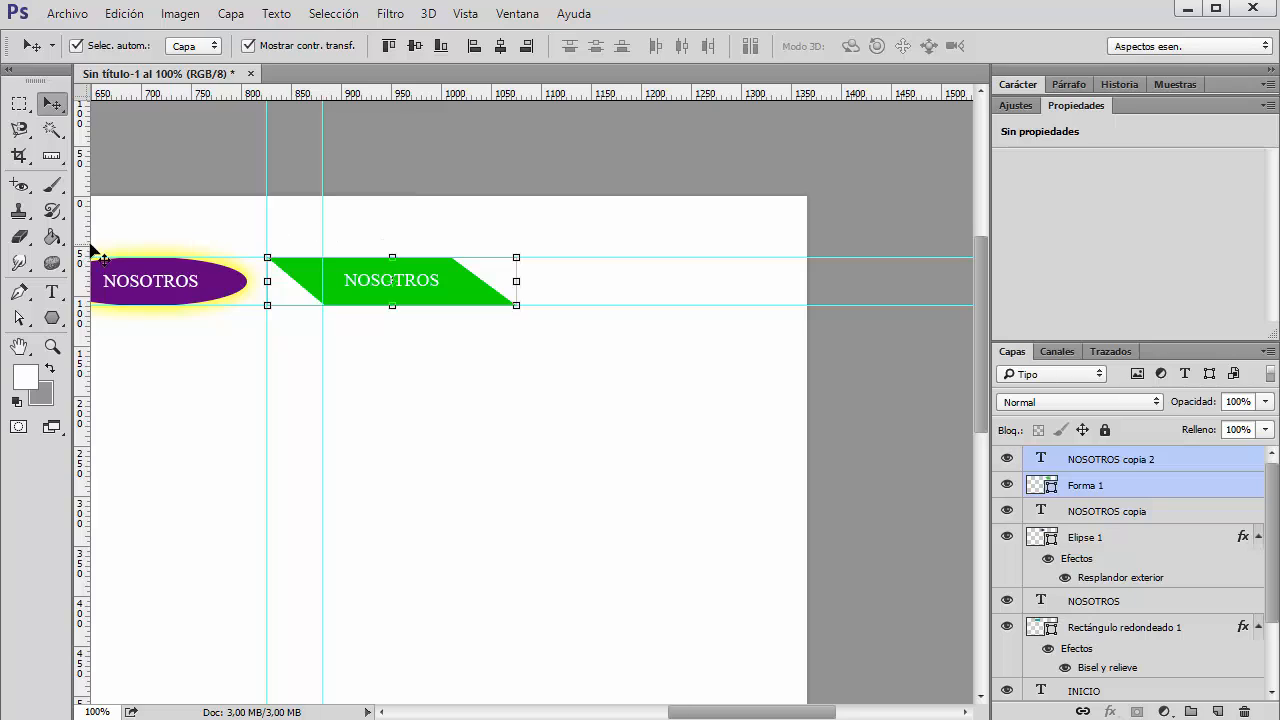
- Draw a 56 × 17 px green spacer rectangle between the two vertical guides at the canvas's upper edge
left_click(51, 318)
left_click(171, 289)
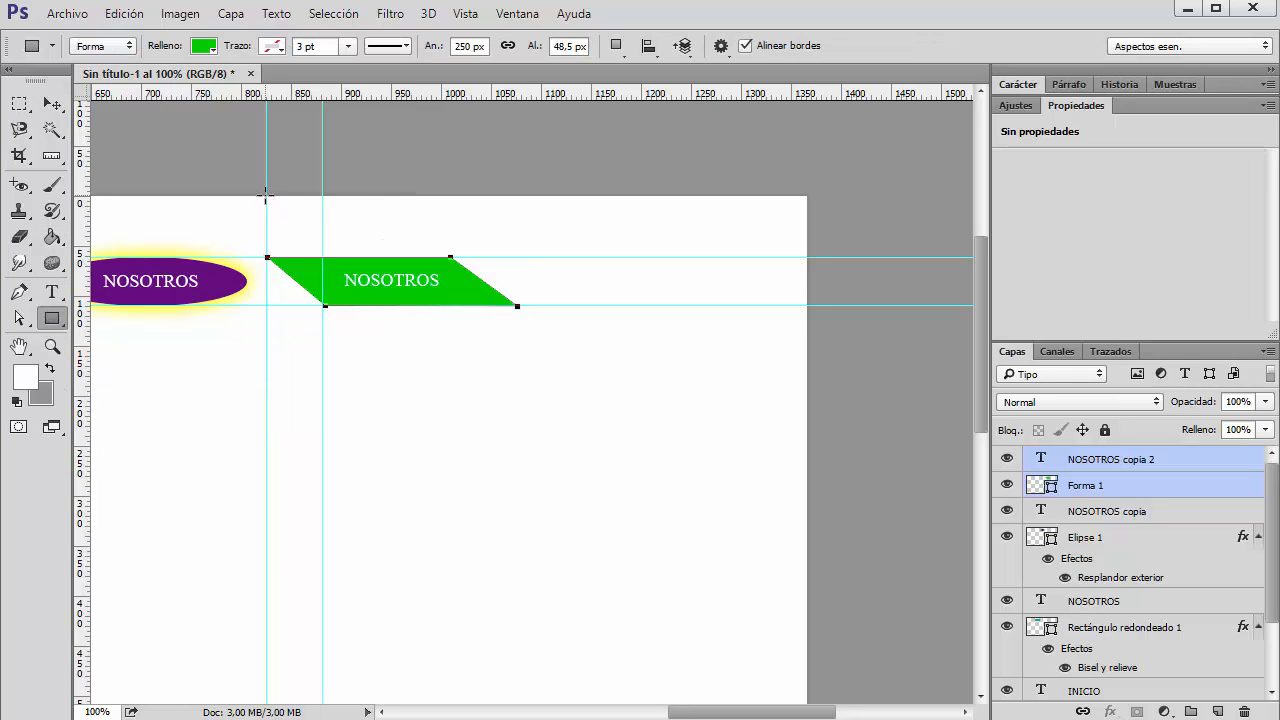
left_click_drag(266, 196, 324, 212)
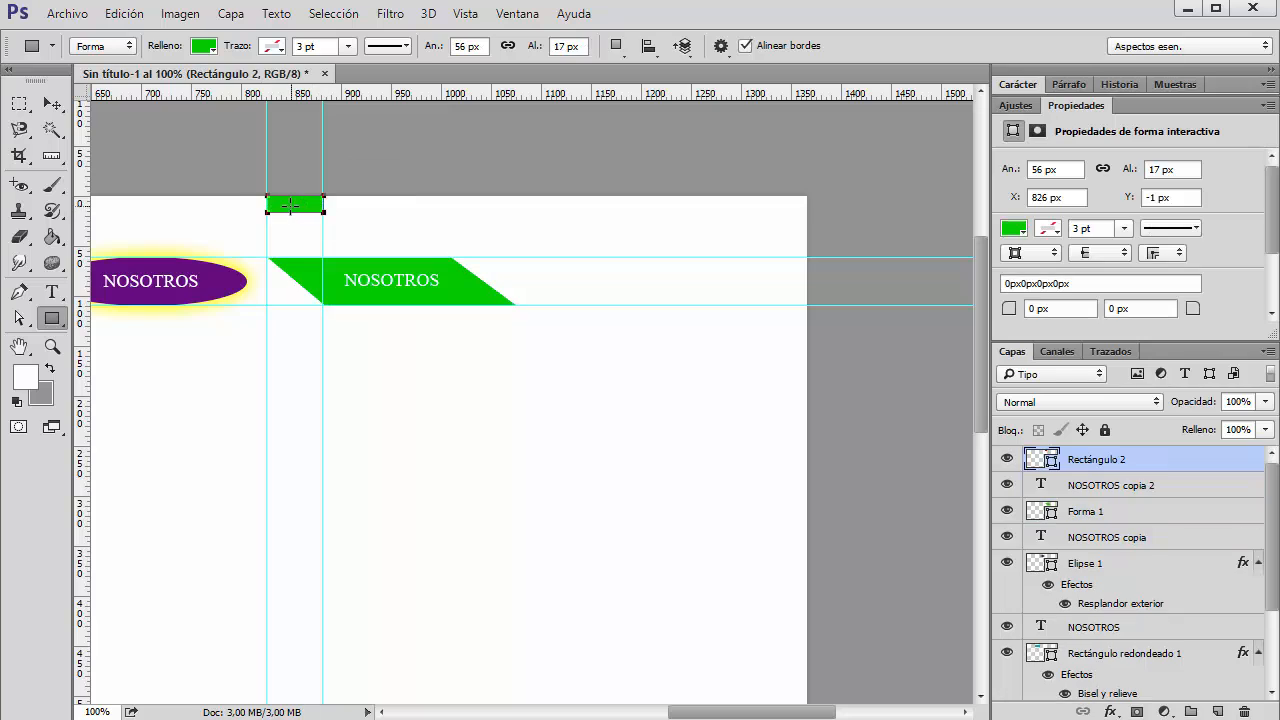
left_click(44, 97)
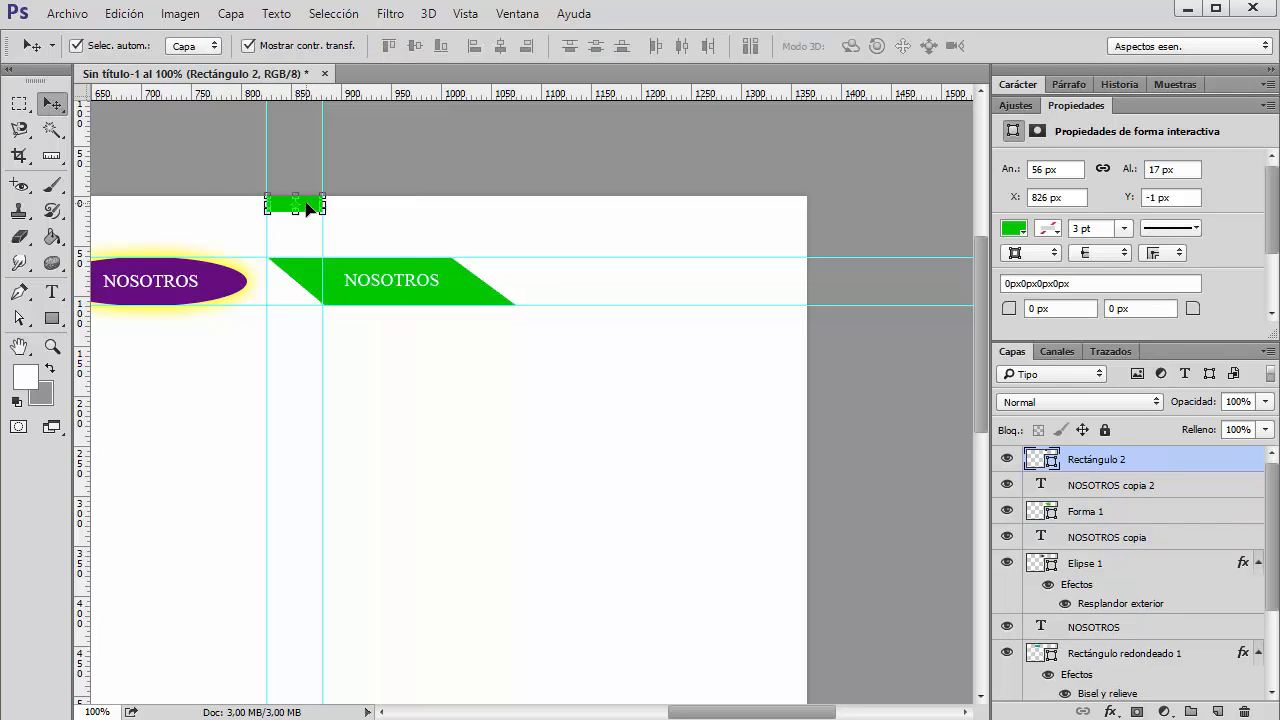
- Place guides at the parallelogram's right corner and one spacer width to its left, using the small rectangle as a gauge, and delete it
left_click(474, 300)
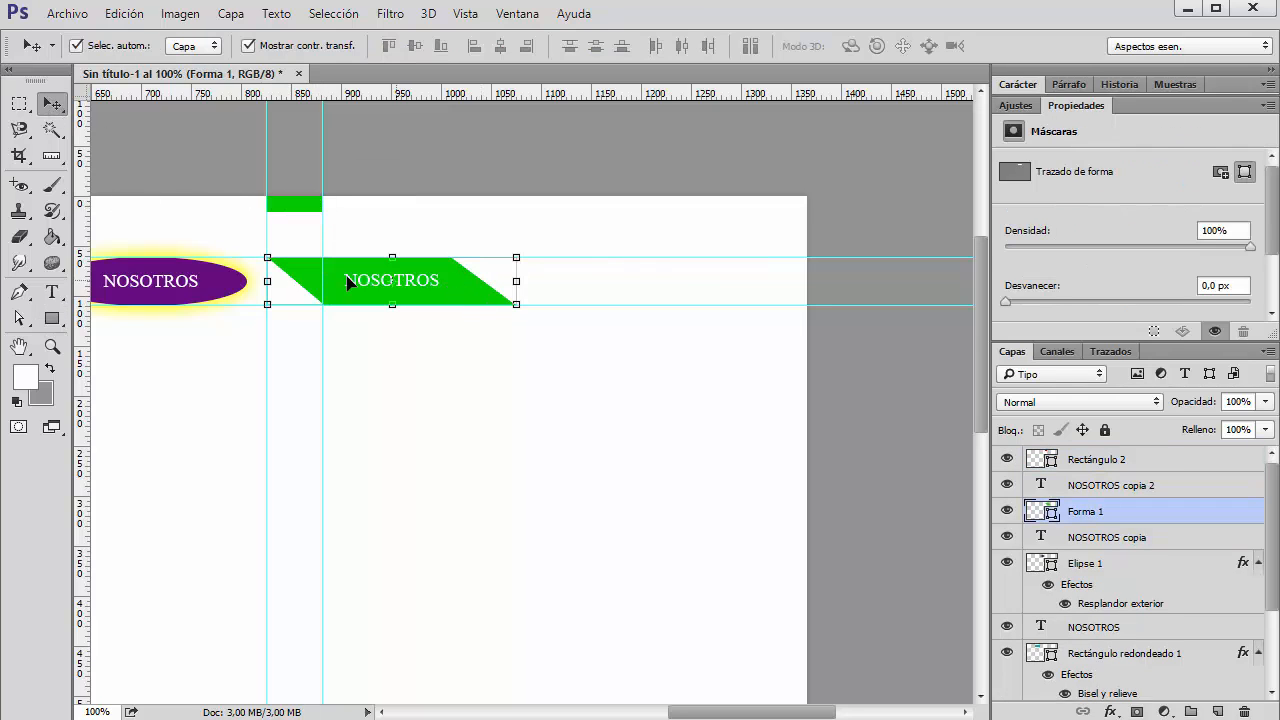
left_click_drag(84, 254, 514, 277)
left_click_drag(283, 207, 478, 218)
left_click_drag(113, 169, 460, 175)
key("Delete")
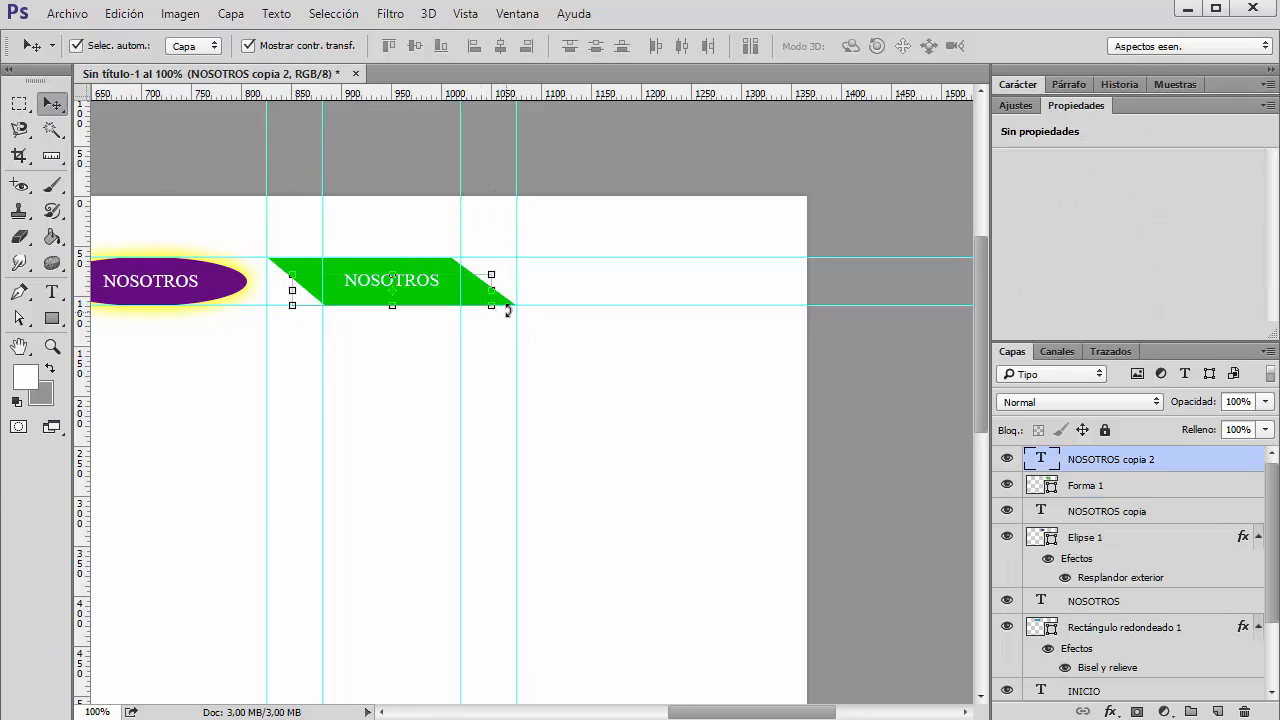
- Shift the parallelogram's upper-right anchor point slightly right onto the nearest vertical guide
left_click(611, 386)
left_click(18, 320)
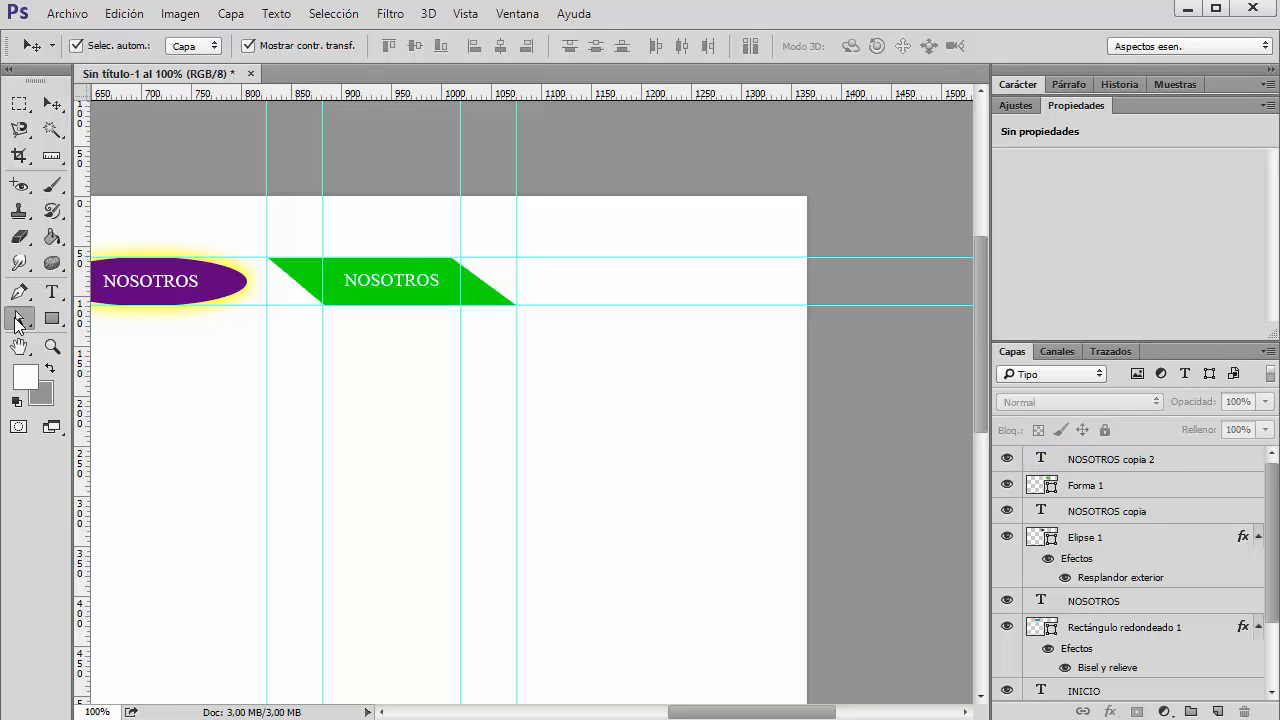
right_click(16, 321)
left_click(100, 338)
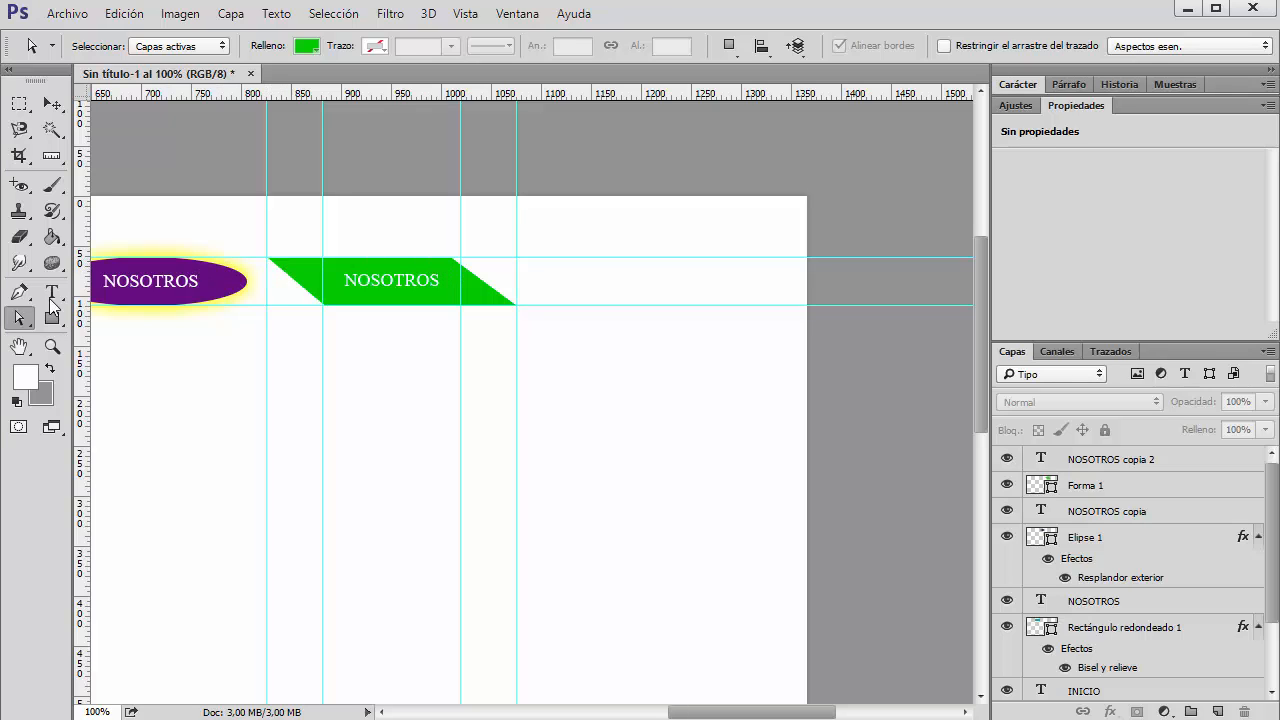
left_click(50, 103)
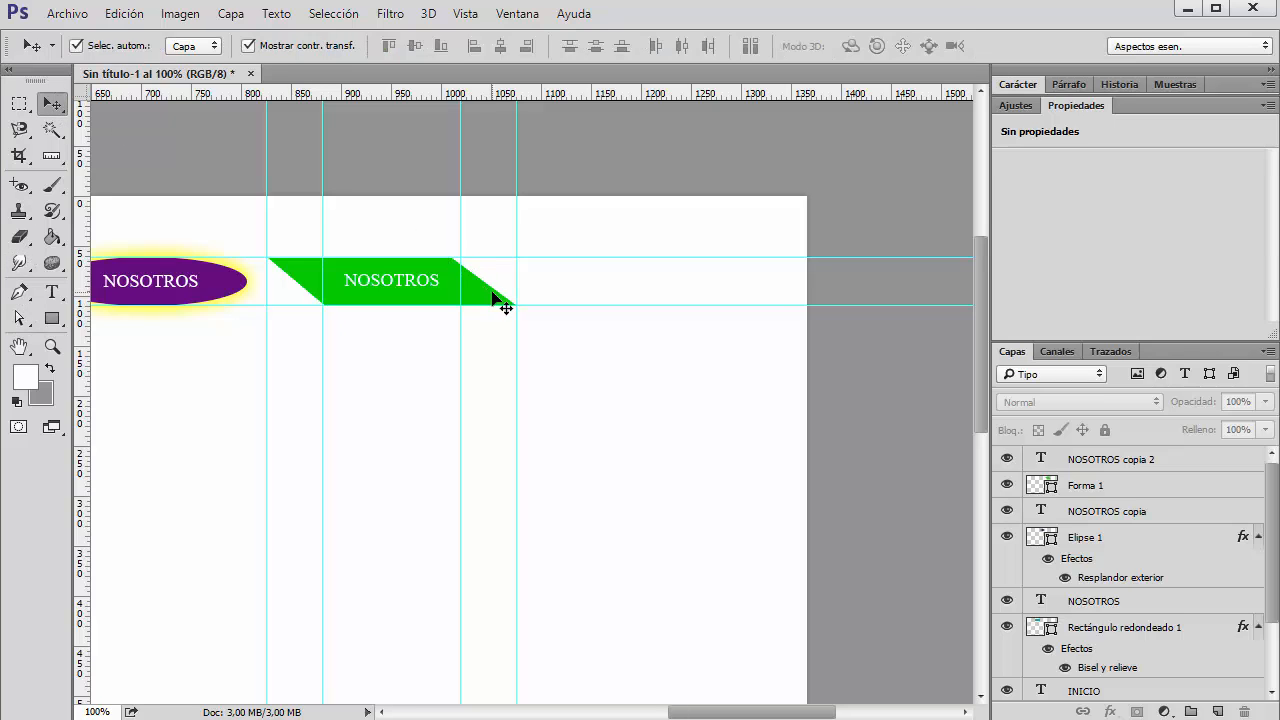
left_click(504, 307)
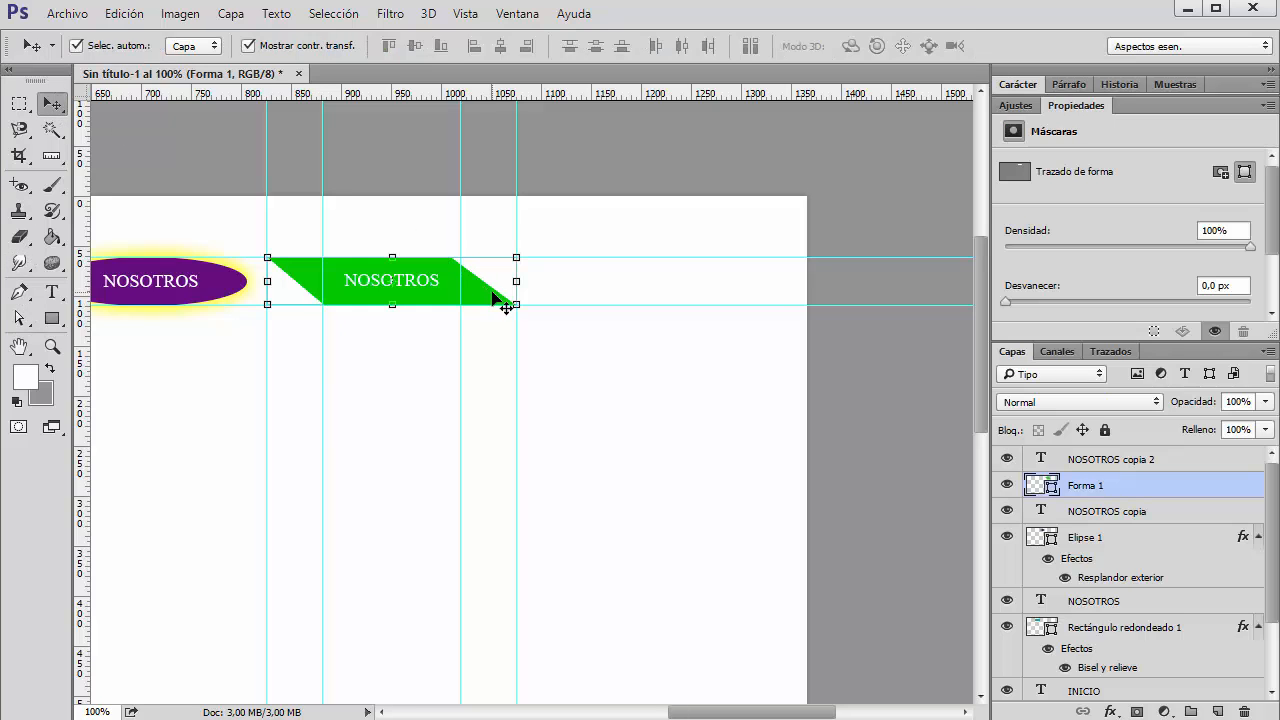
left_click(19, 318)
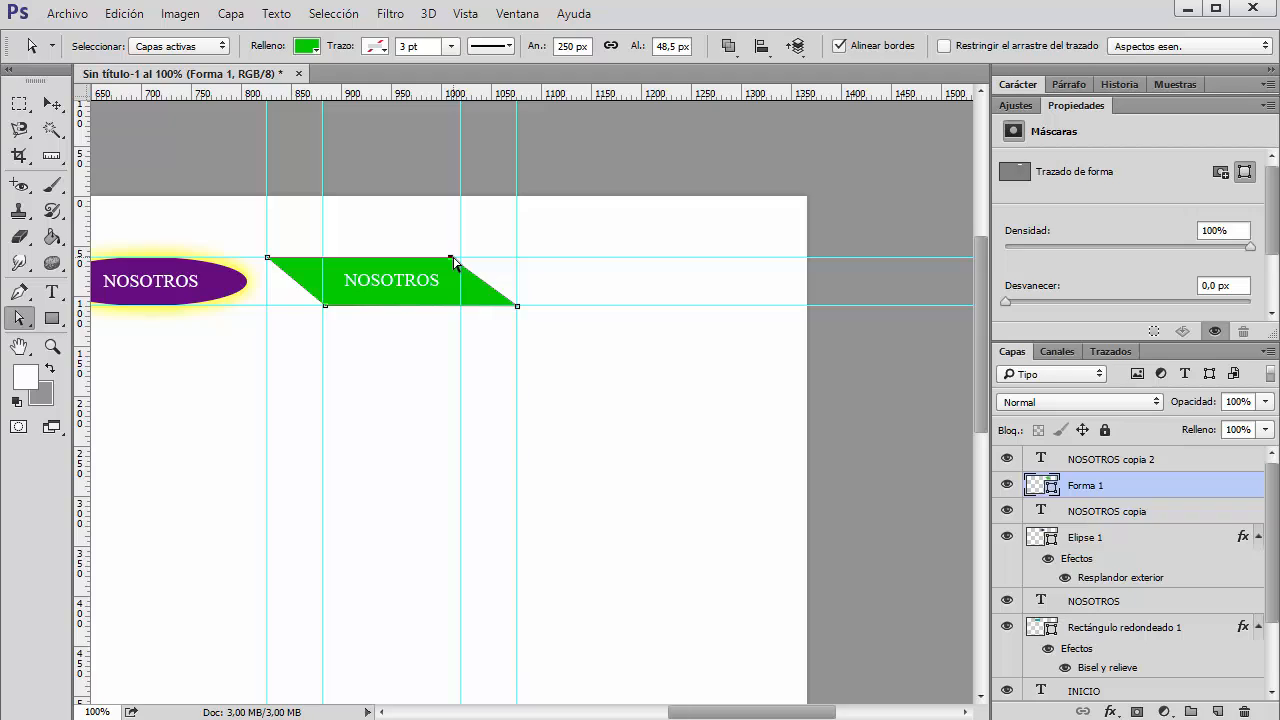
left_click_drag(453, 259, 455, 261)
left_click(52, 104)
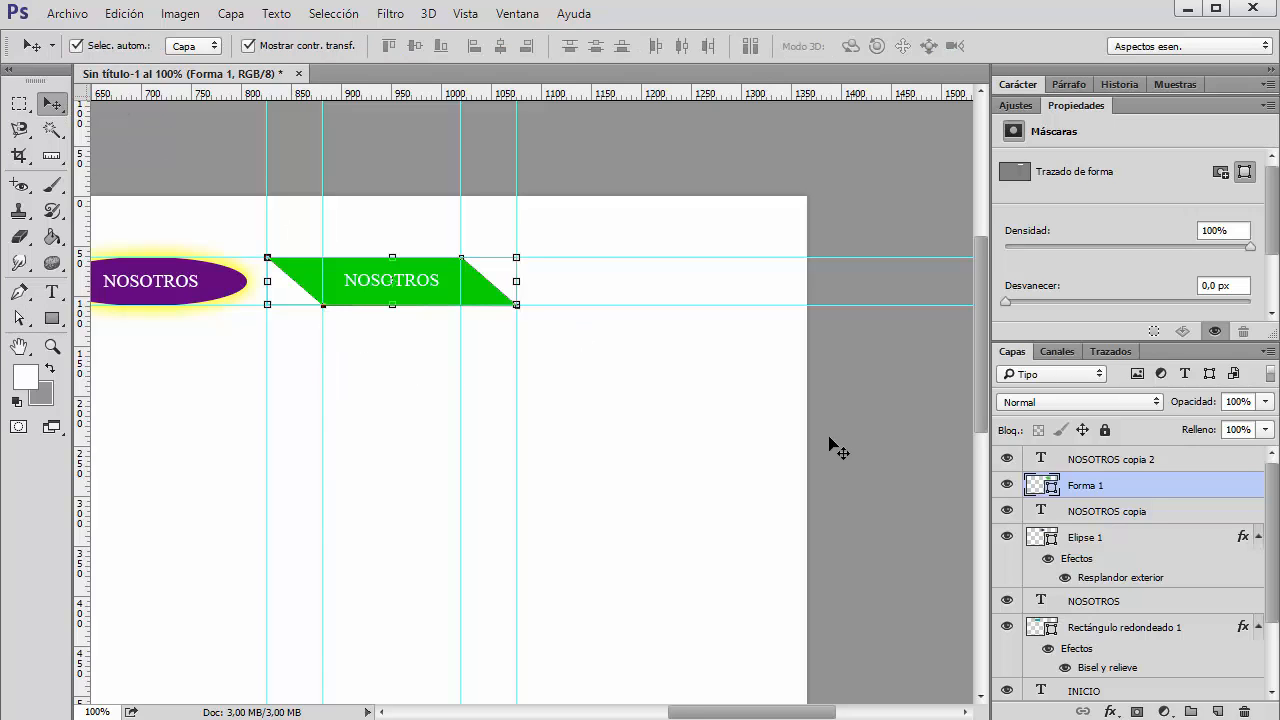
left_click(873, 461)
- Duplicate the green parallelogram with its label to its right, leaving a narrow slanted gap, and hide the guides
left_click_drag(428, 352, 350, 253)
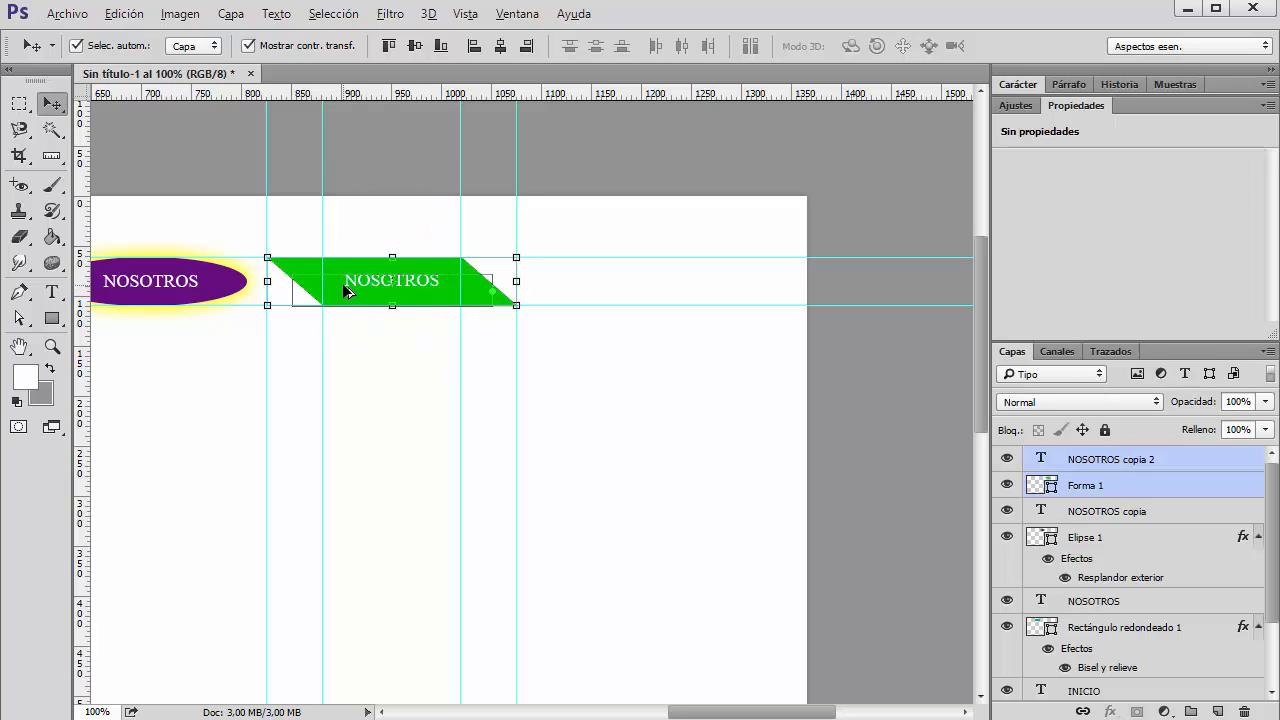
left_click_drag(345, 291, 556, 292)
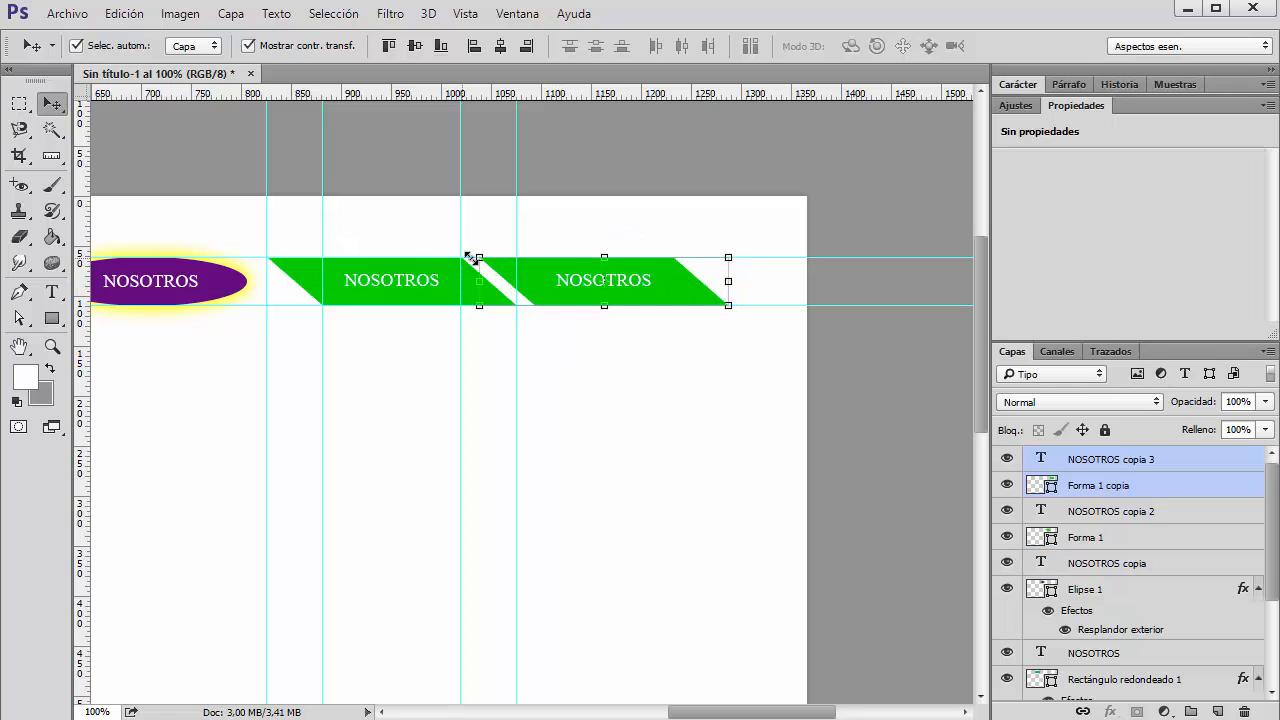
left_click(906, 465)
key("ctrl+semicolon")
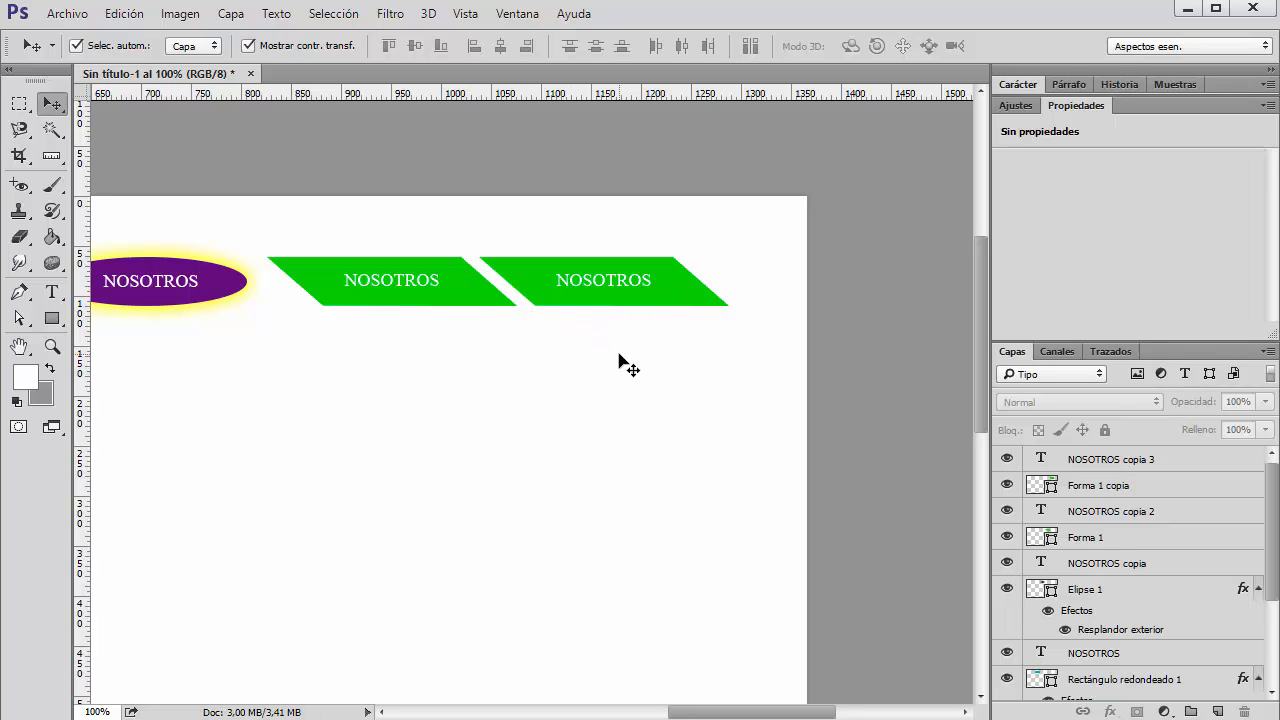
- Duplicate the two green buttons into a row of four and place the row below the other button designs
left_click_drag(620, 354, 405, 252)
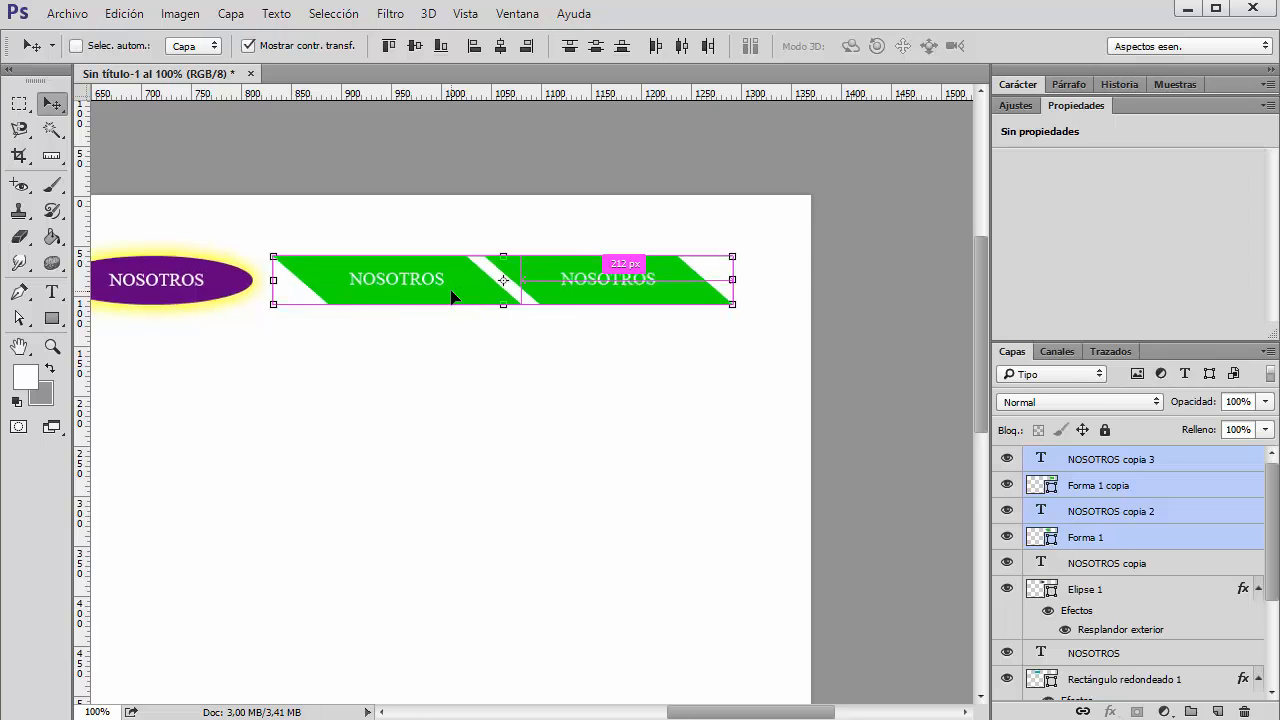
key("ctrl+minus")
left_click_drag(717, 220, 480, 410)
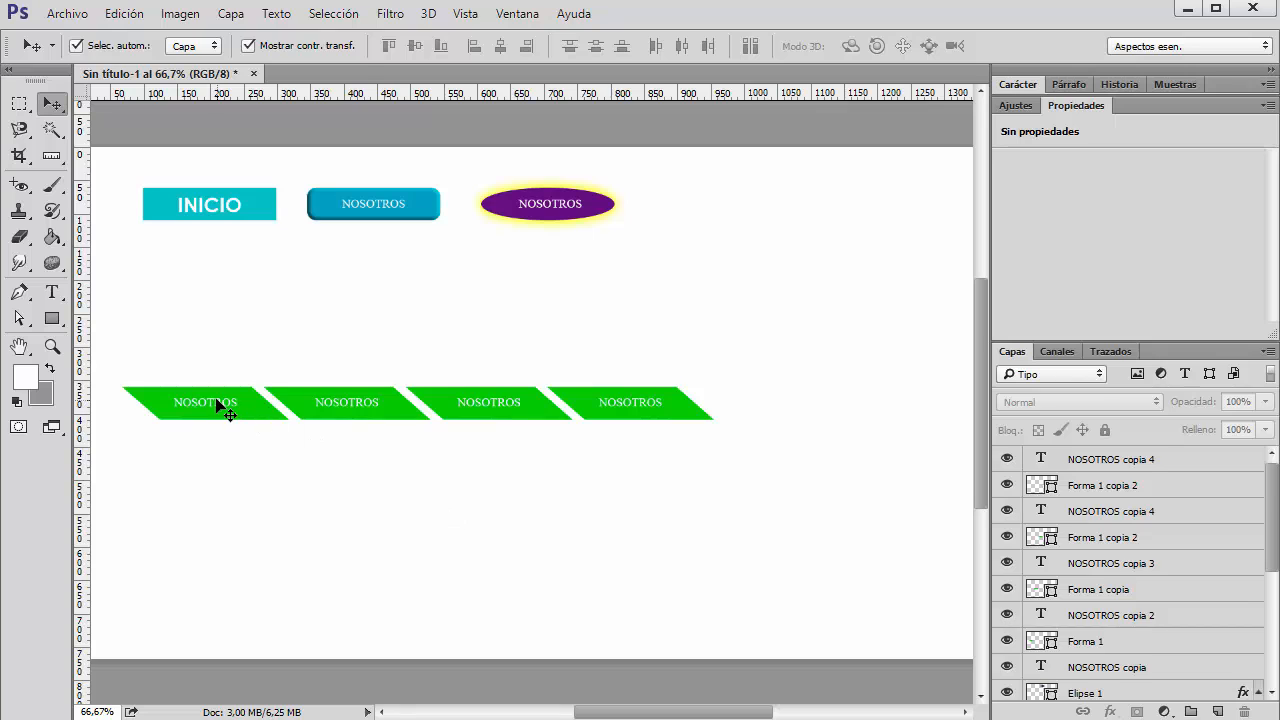
- Change the label of the first green button in the row to INICIO
left_click(213, 400)
left_click(52, 291)
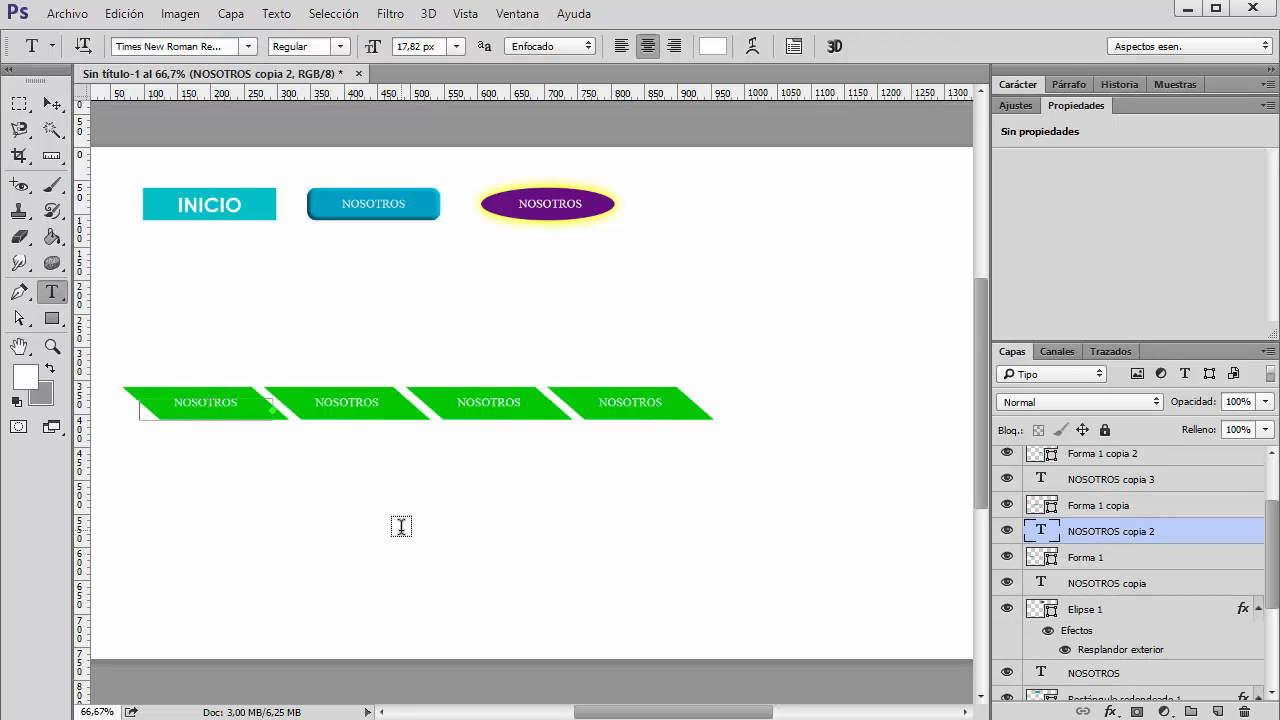
key("ctrl+plus")
left_click_drag(400, 527, 666, 511)
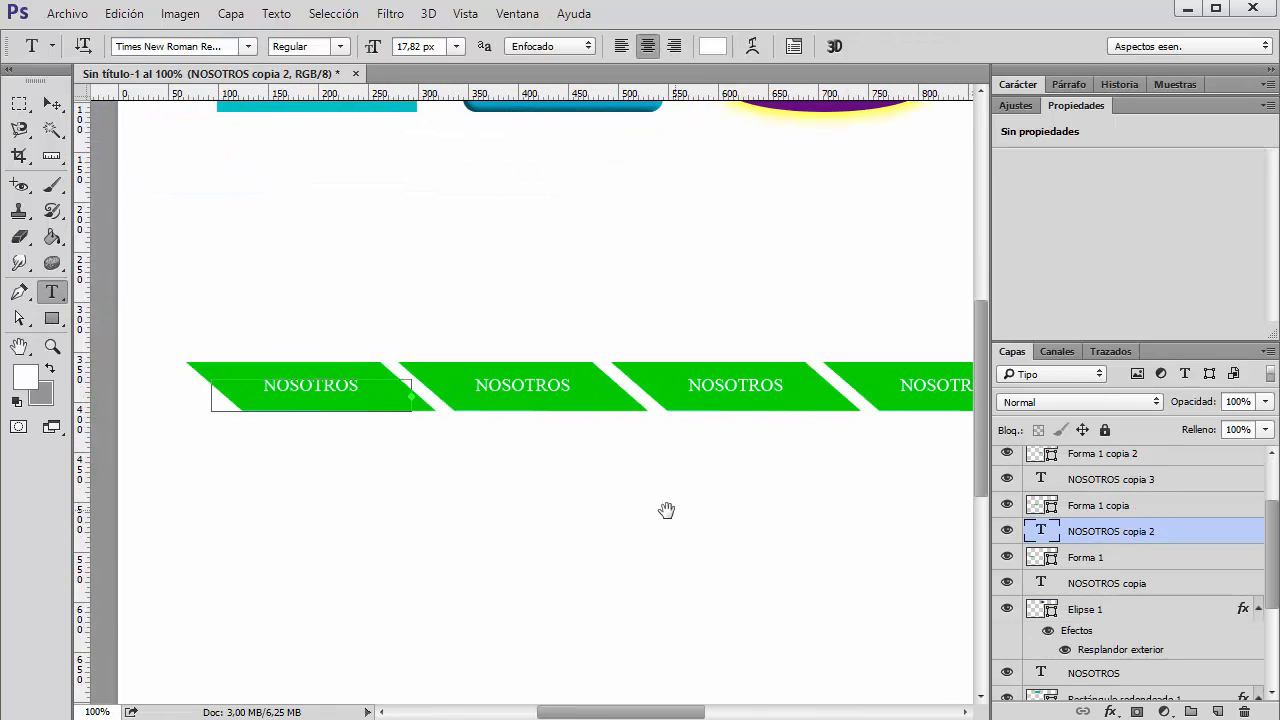
left_click(336, 382)
double_click(336, 382)
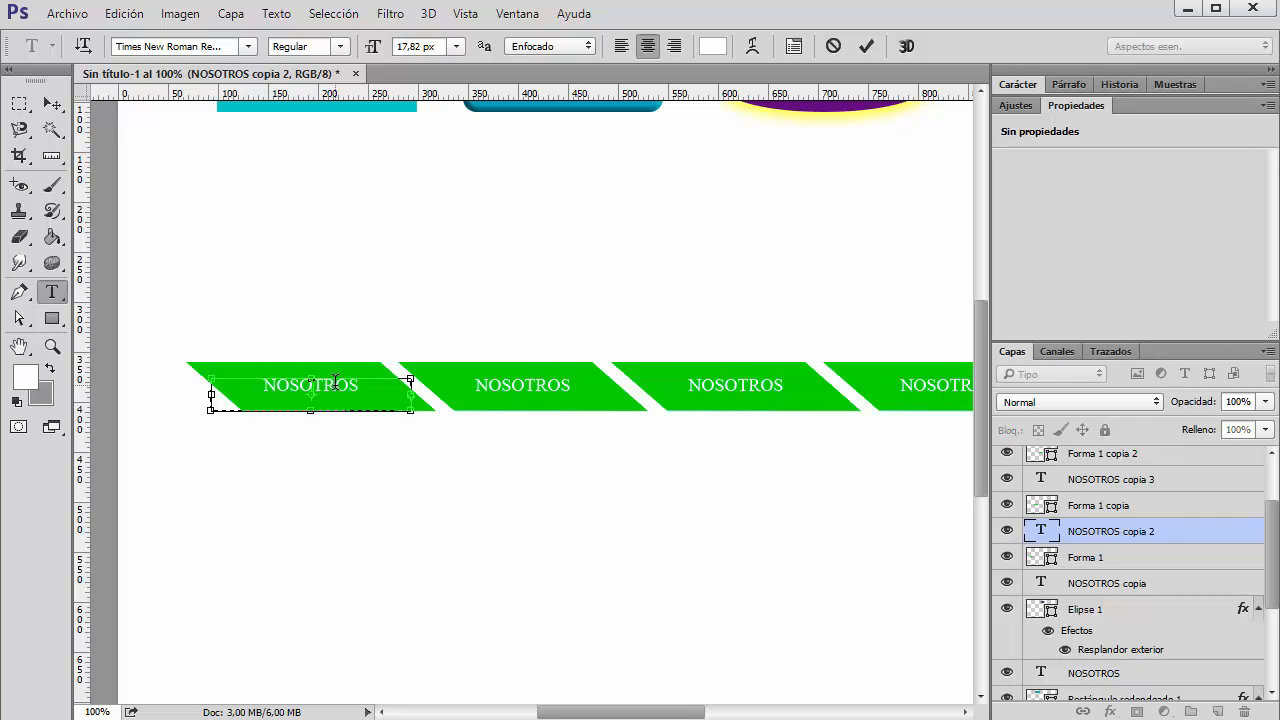
type("INICIO")
left_click(866, 47)
- Change the third green button's label to SERVICIOS and the fourth's to CONTACTOS
left_click(736, 384)
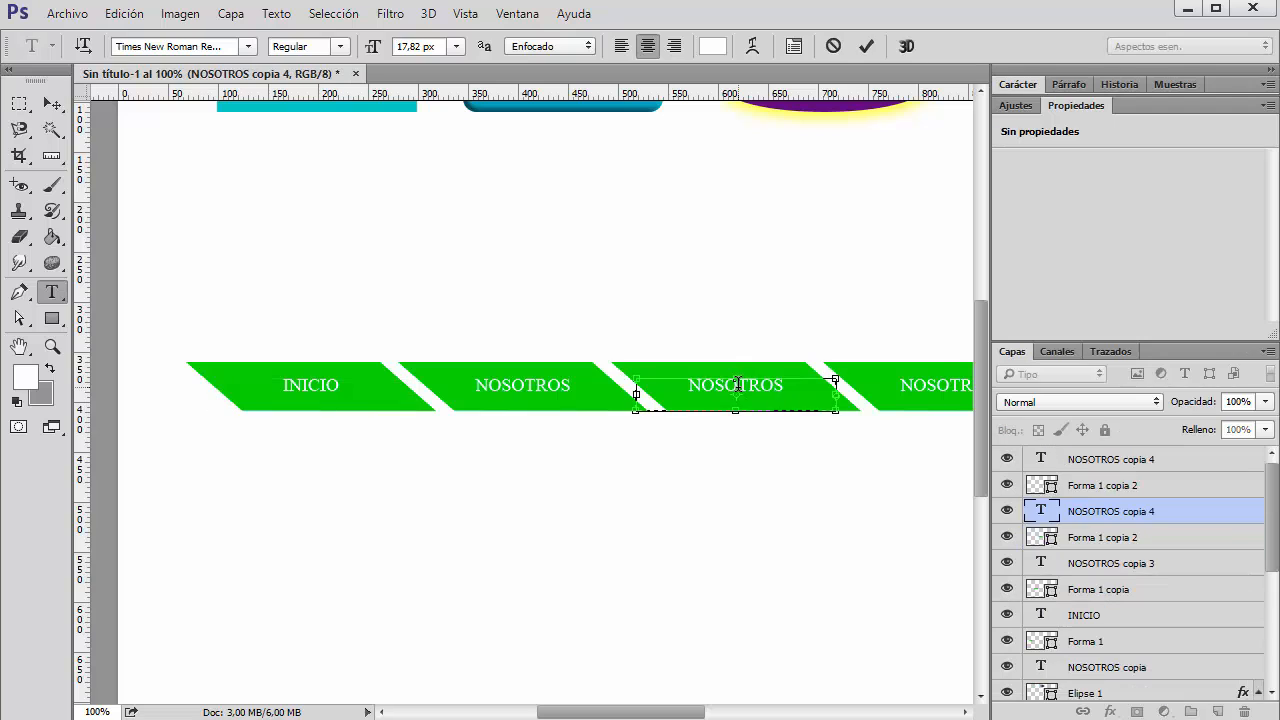
double_click(736, 384)
type("SERVICIOS")
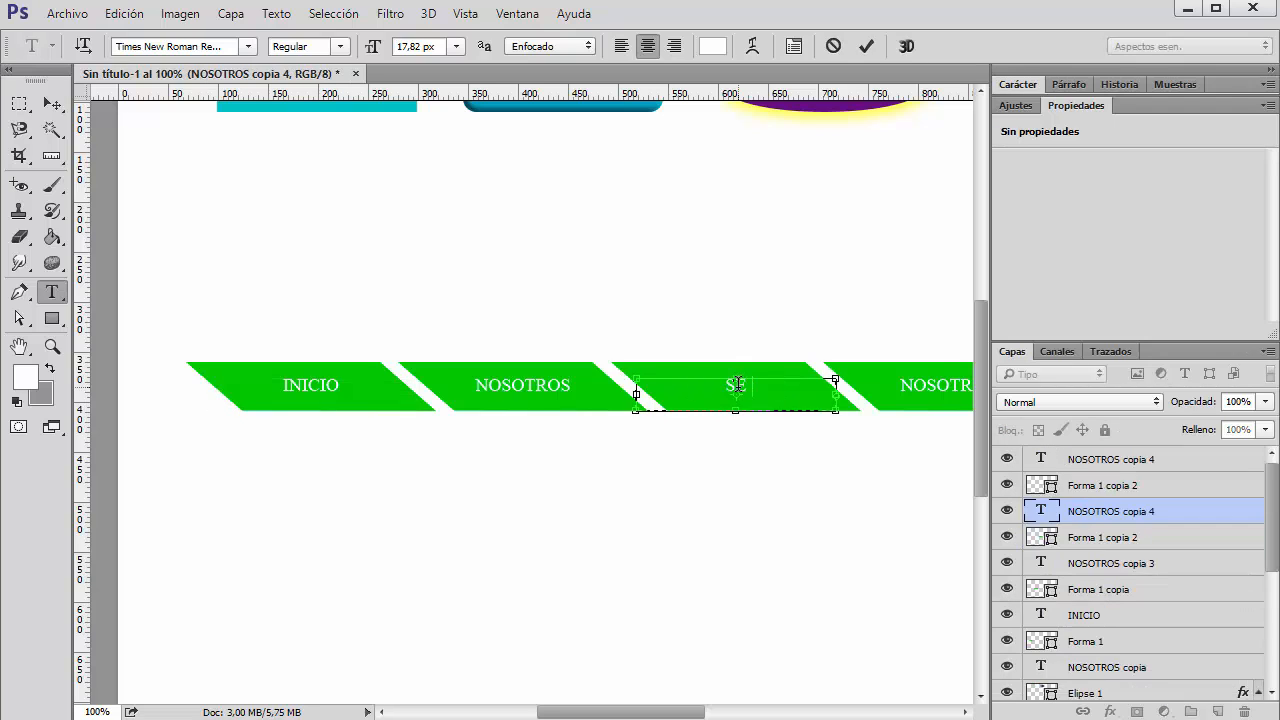
left_click(868, 48)
left_click(925, 386)
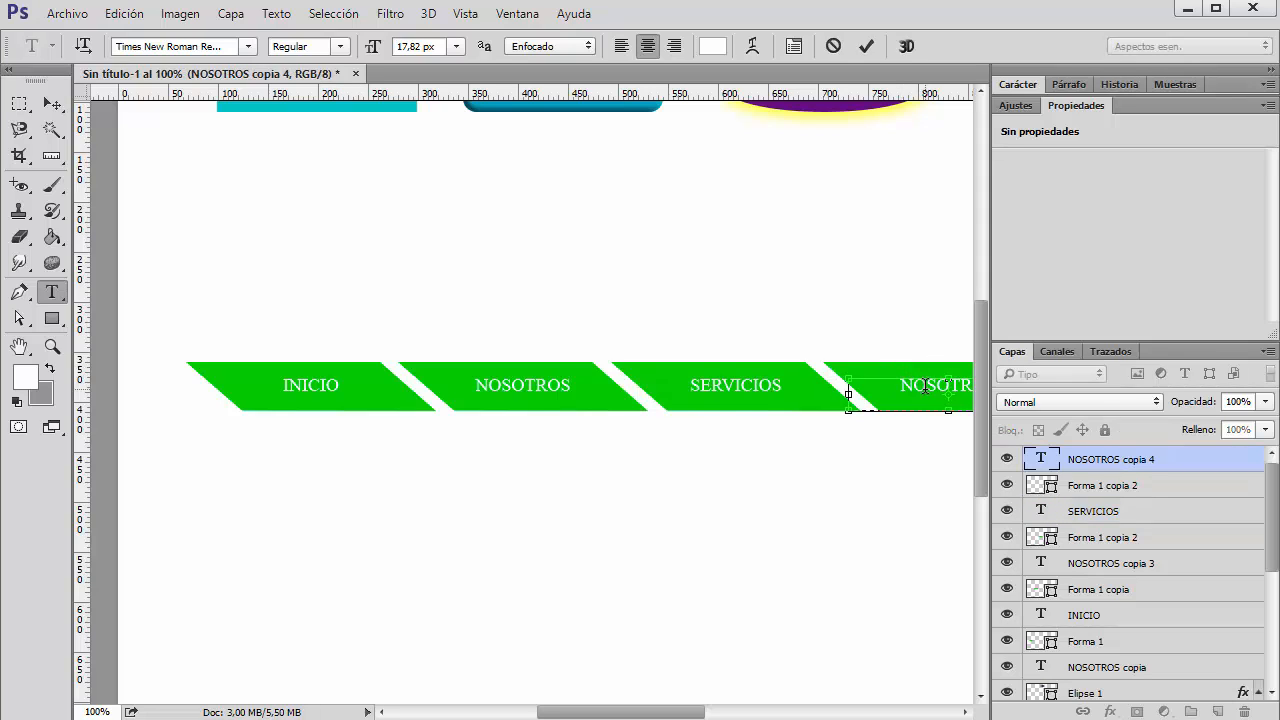
double_click(925, 386)
type("CONTACTOS")
key("ctrl+Return")
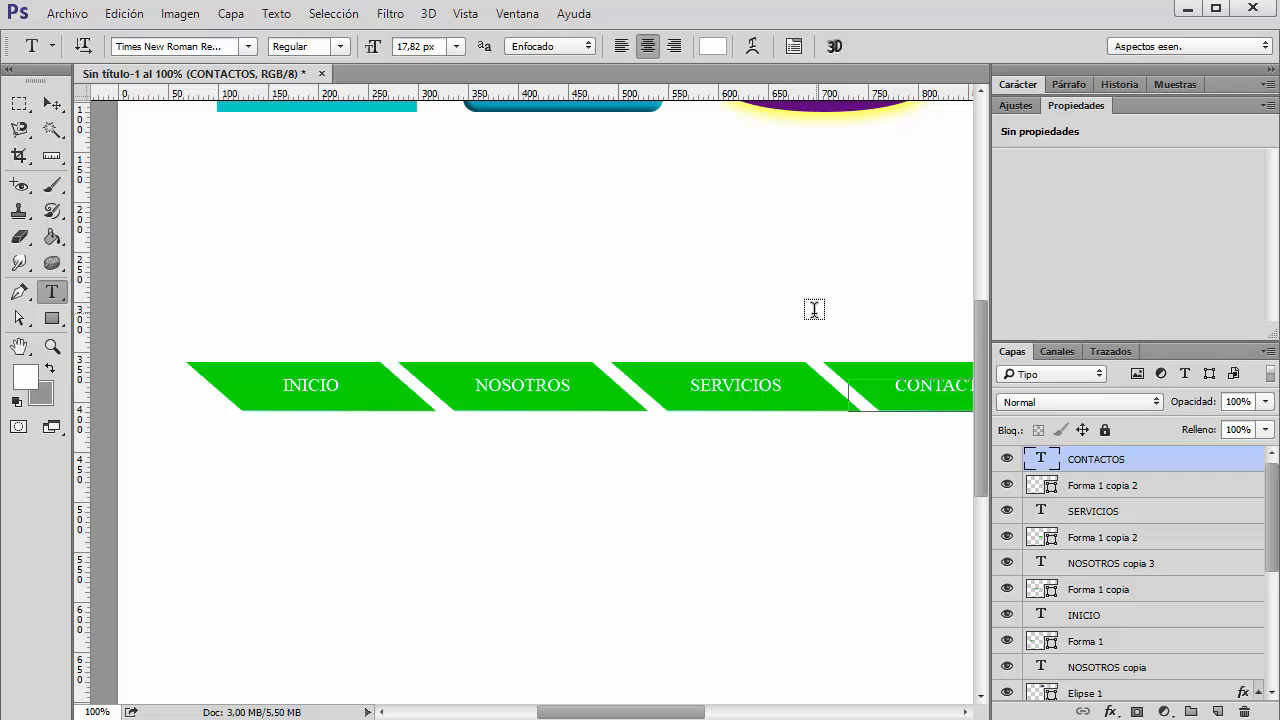
- Set the font of the INICIO, NOSOTROS, SERVICIOS and CONTACTOS labels on the green buttons to Apex New Book
left_click(52, 104)
left_click_drag(617, 281, 517, 260)
left_click(229, 363)
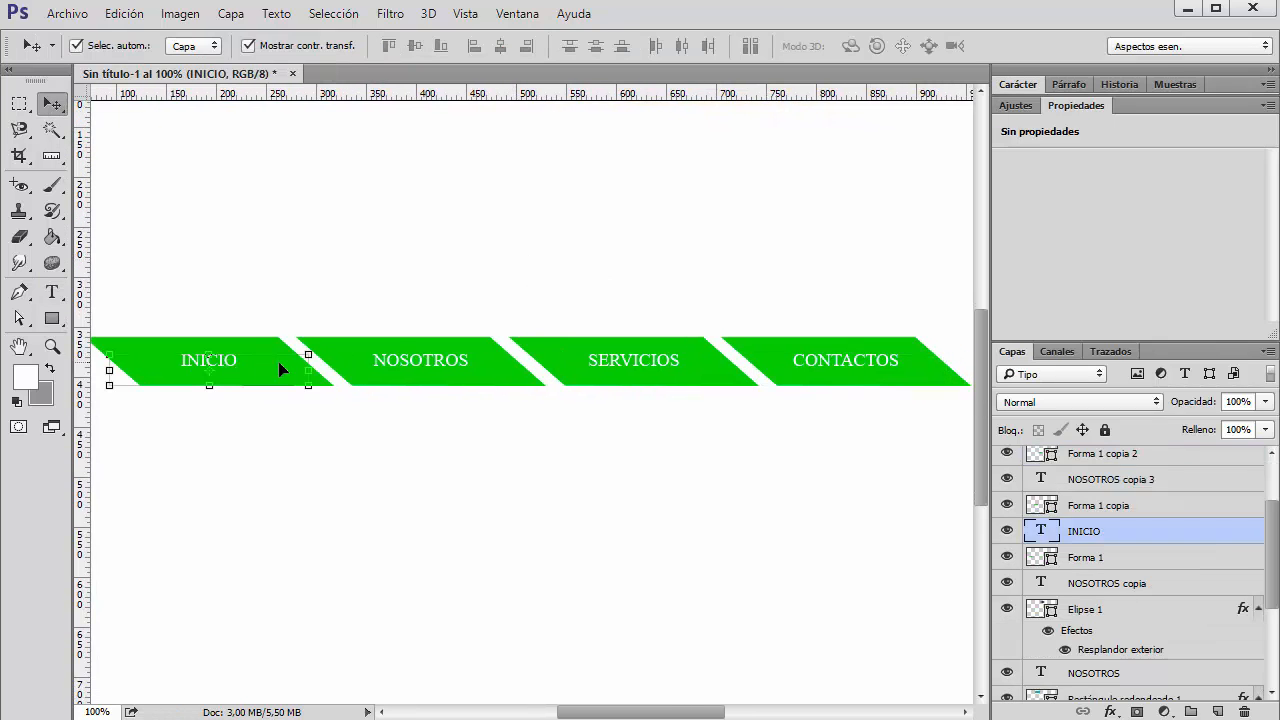
left_click(425, 370, "shift")
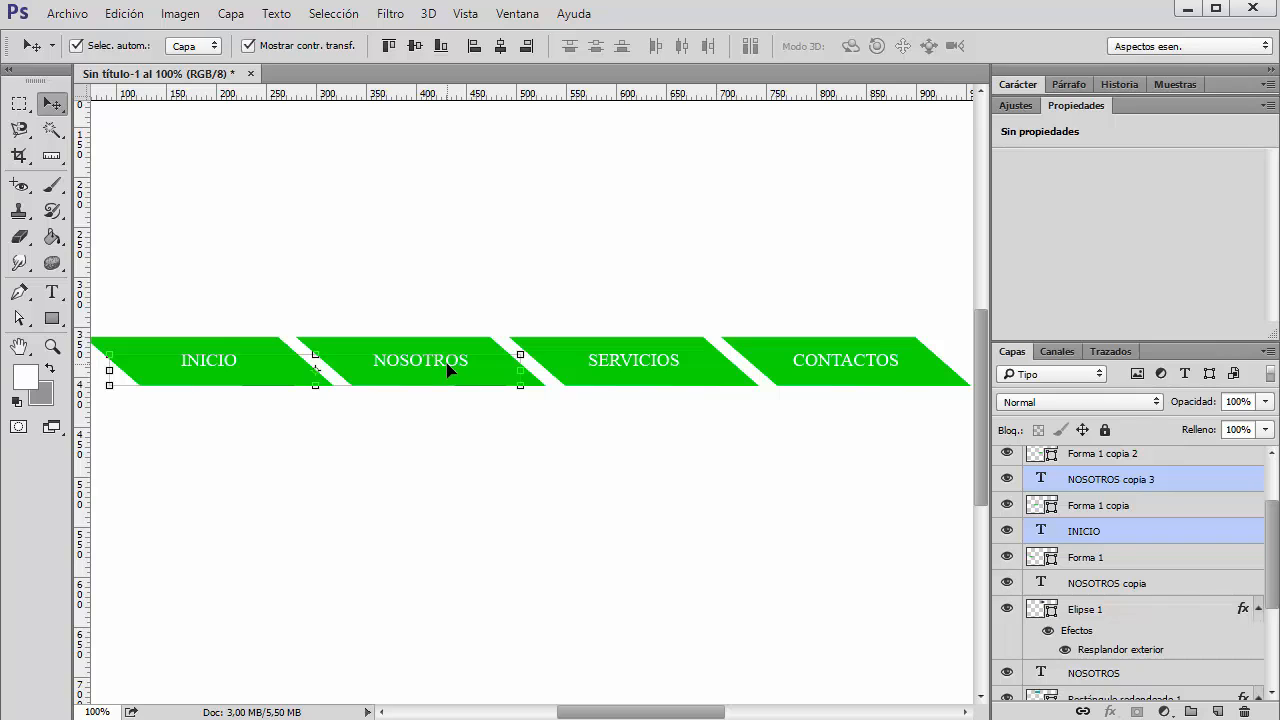
left_click(625, 370, "shift")
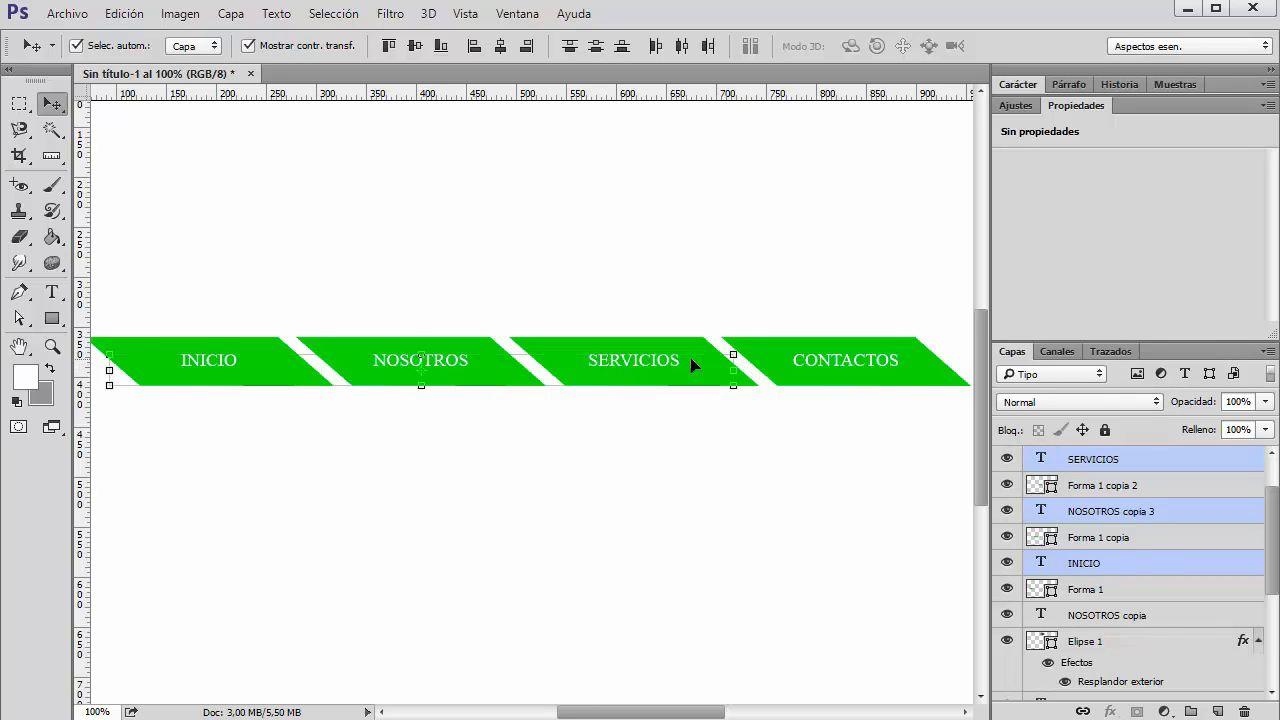
left_click(860, 364, "shift")
left_click(1019, 85)
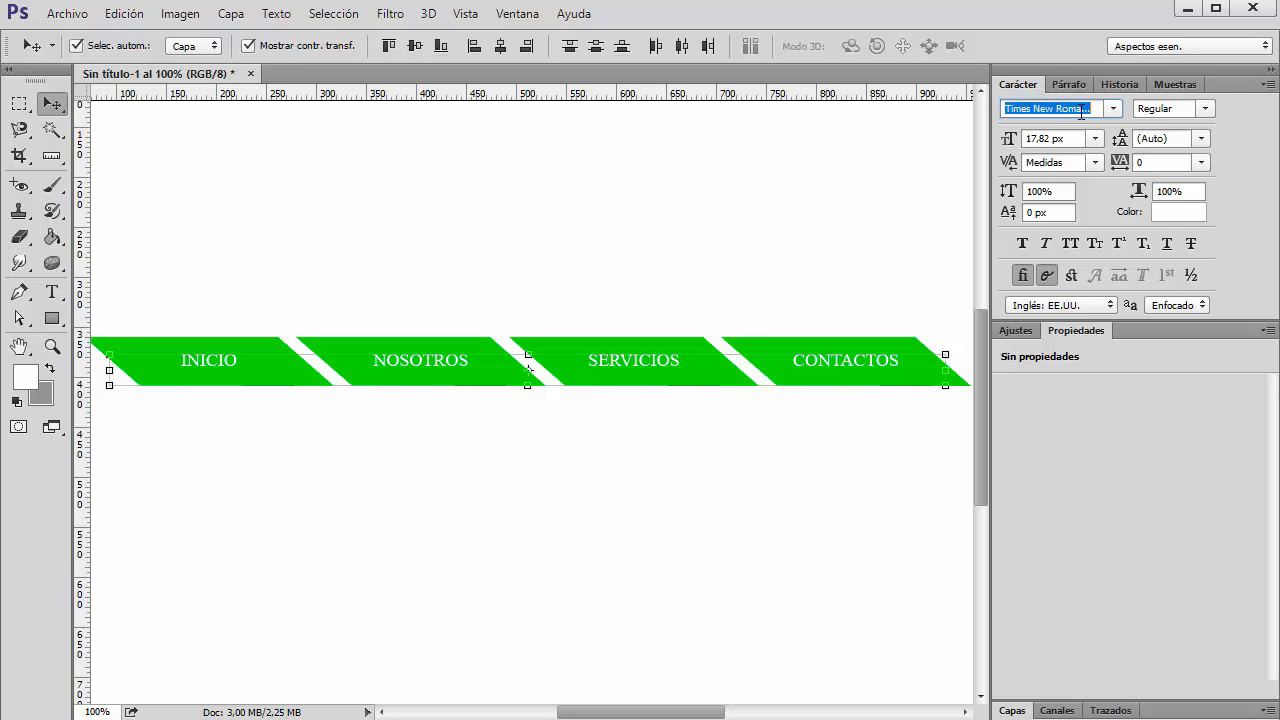
type("APE")
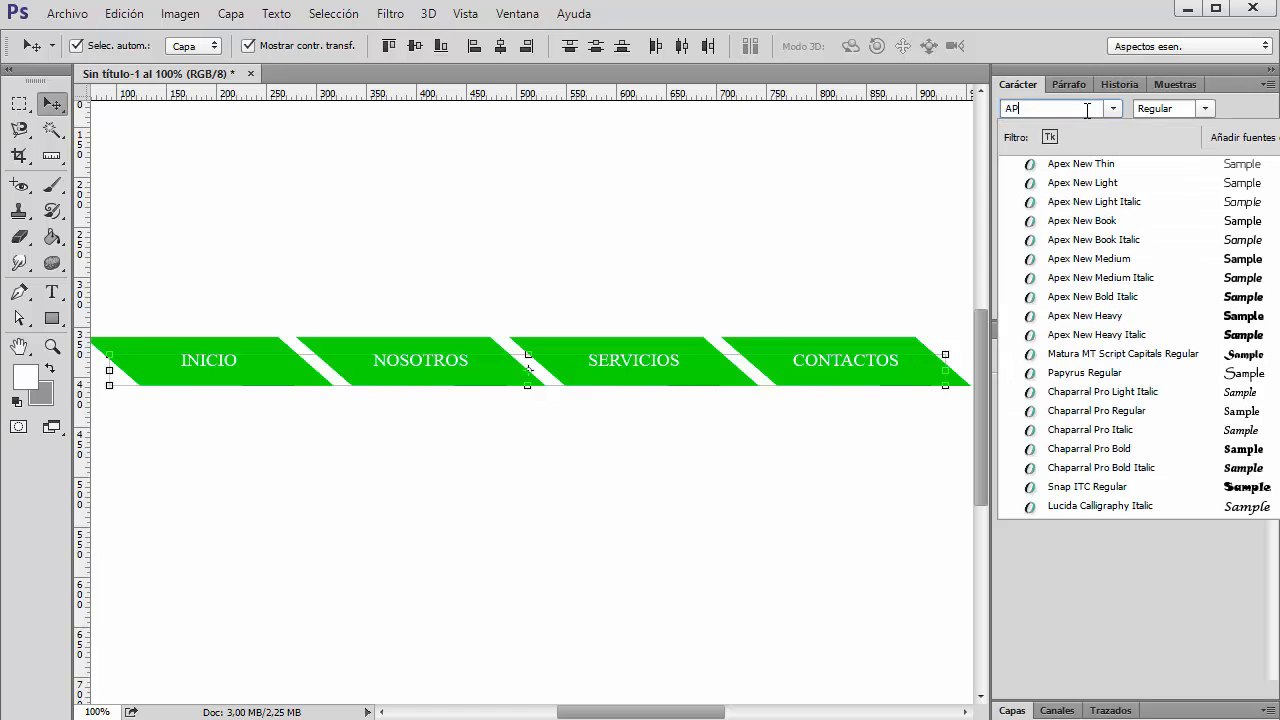
left_click(1108, 228)
left_click(723, 471)
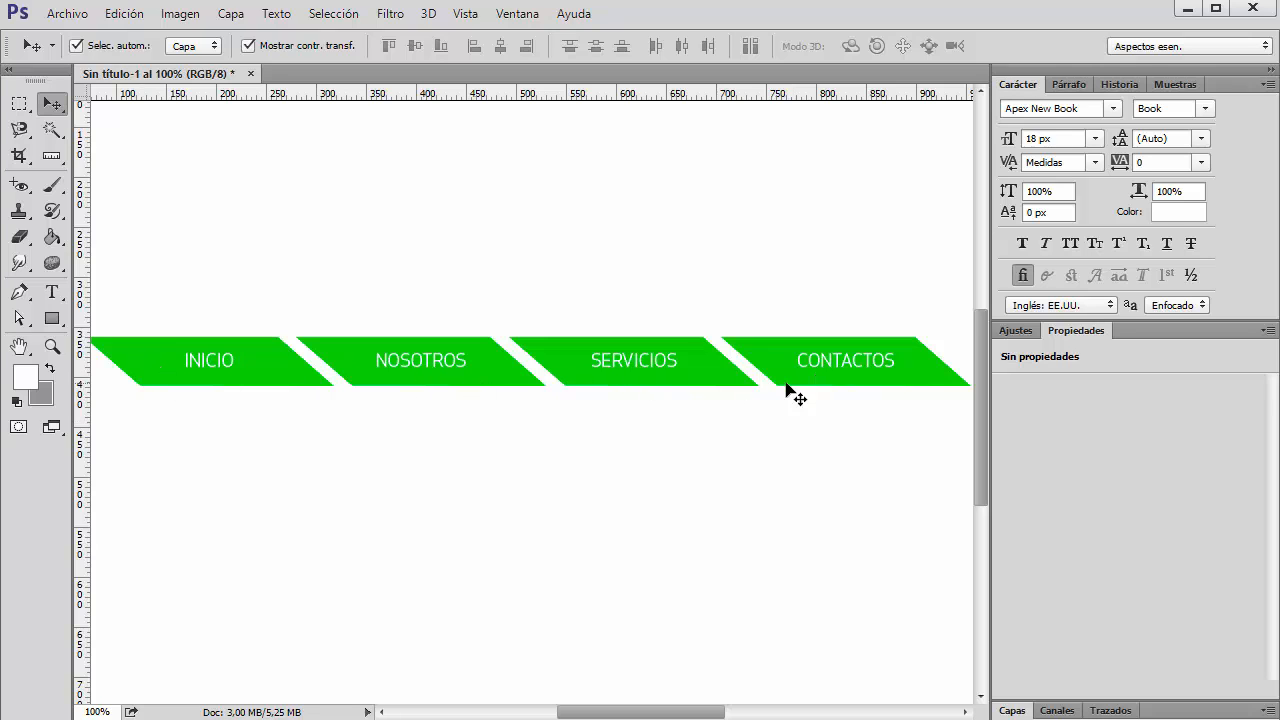
key("ctrl+0")
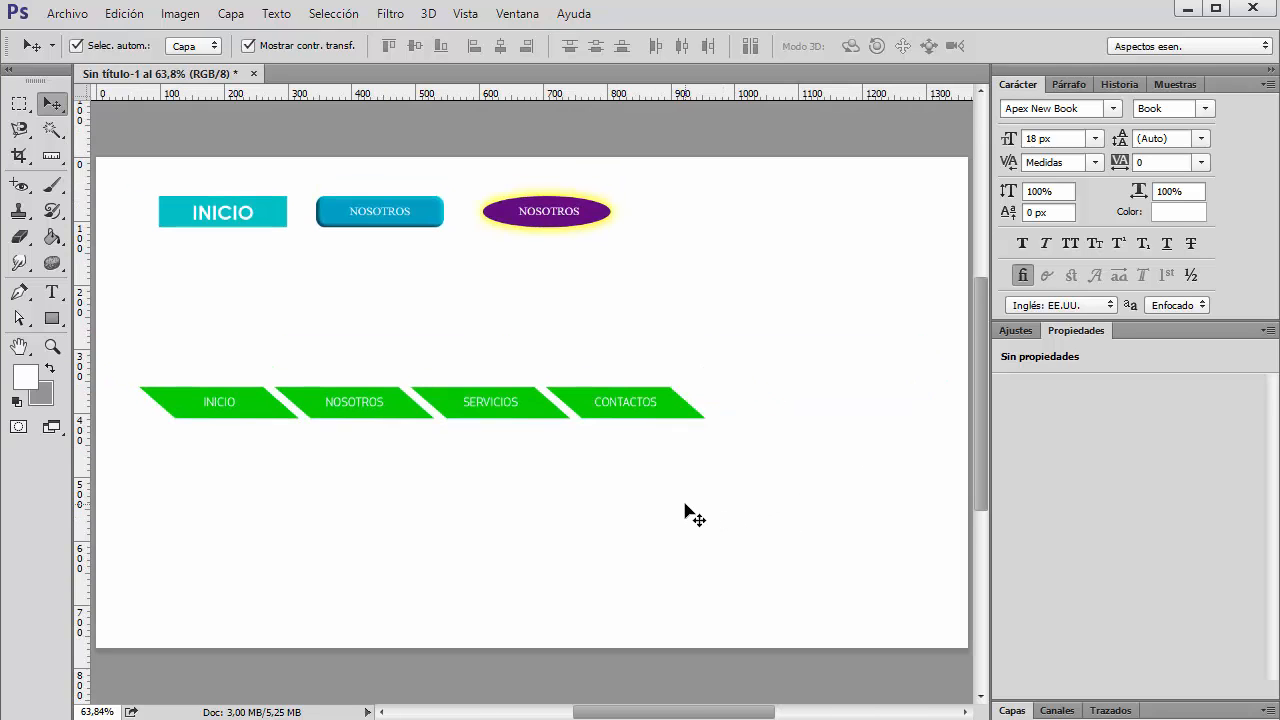
left_click(59, 322)
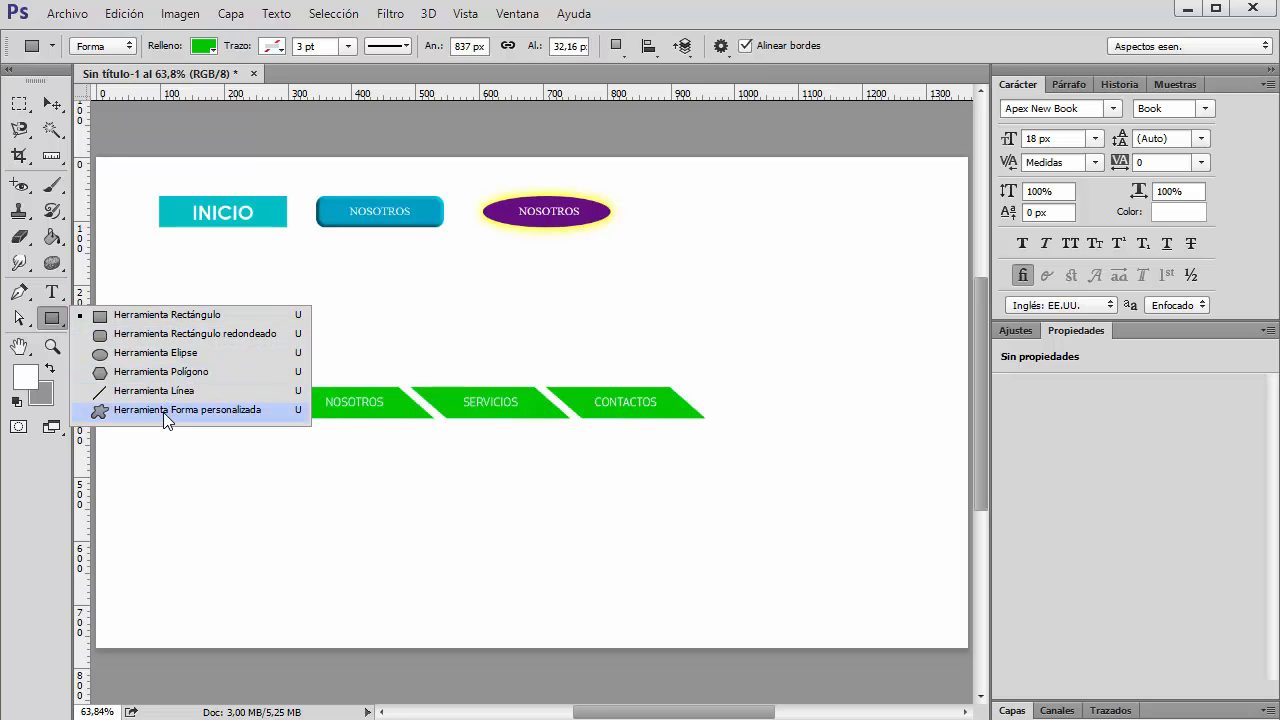
left_click(43, 95)
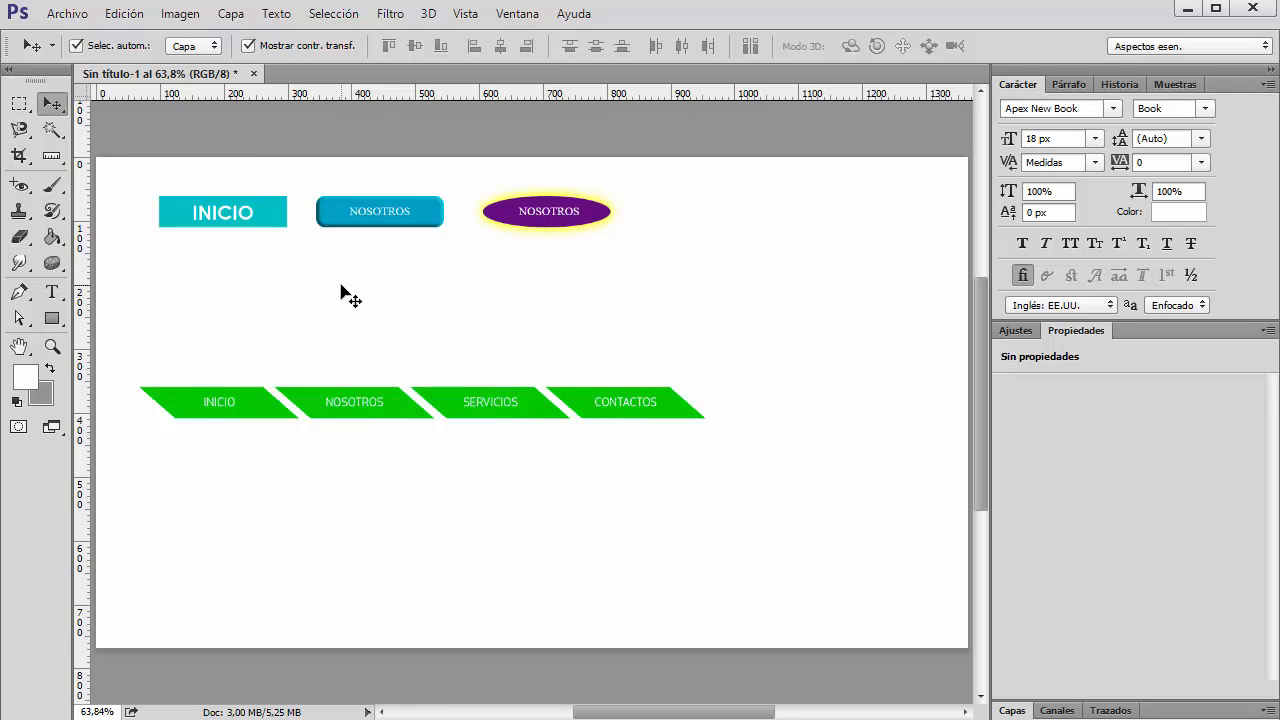
key("ctrl+plus")
key("ctrl+plus")
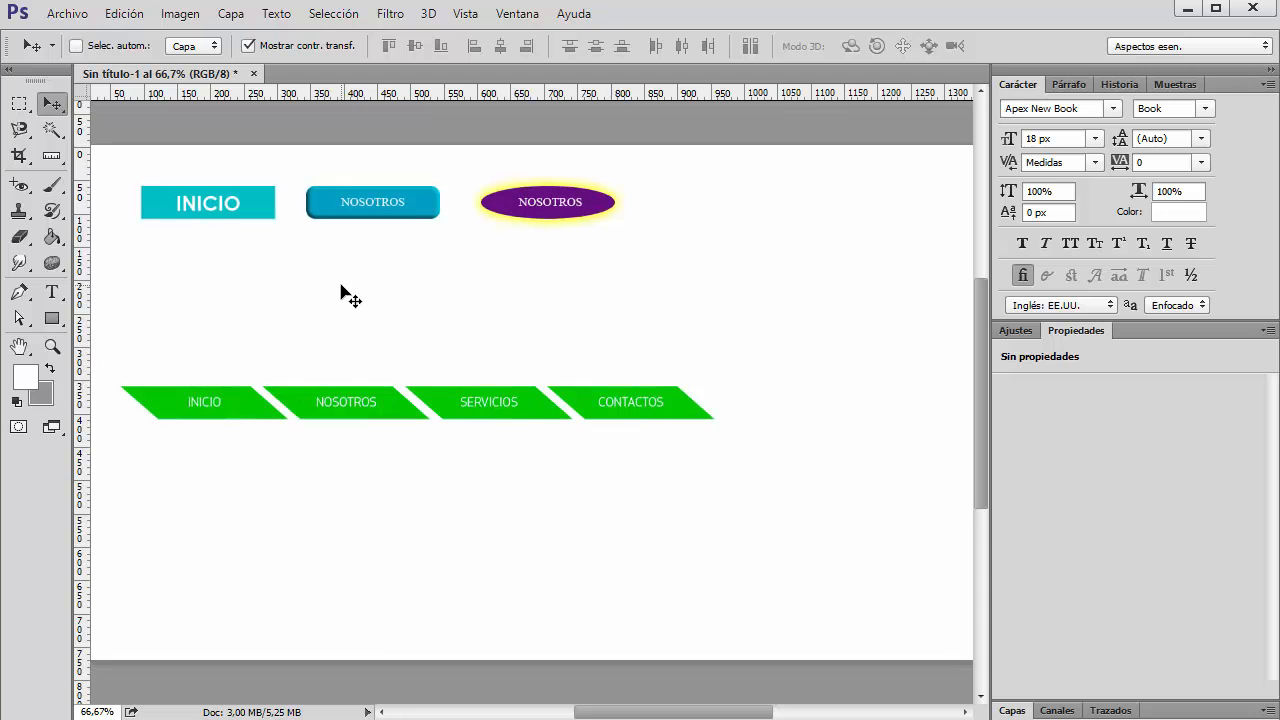
left_click_drag(380, 237, 523, 357)
left_click(326, 256)
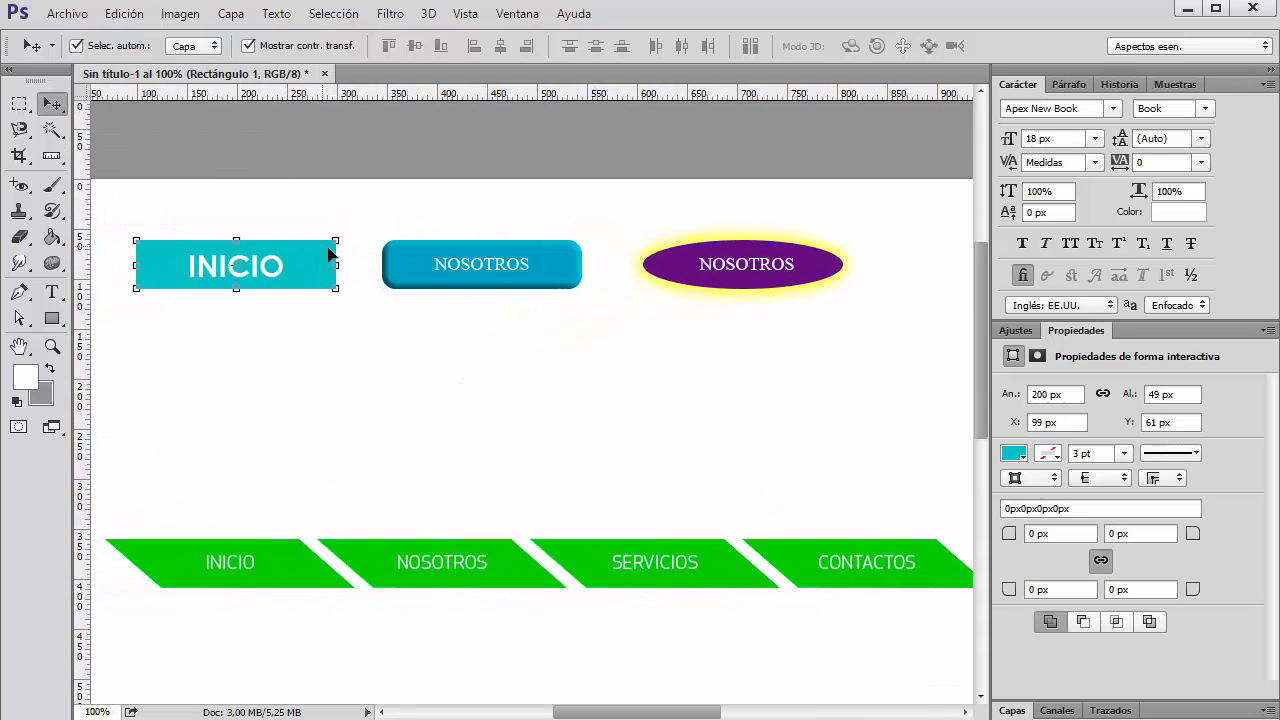
left_click_drag(532, 402, 640, 417)
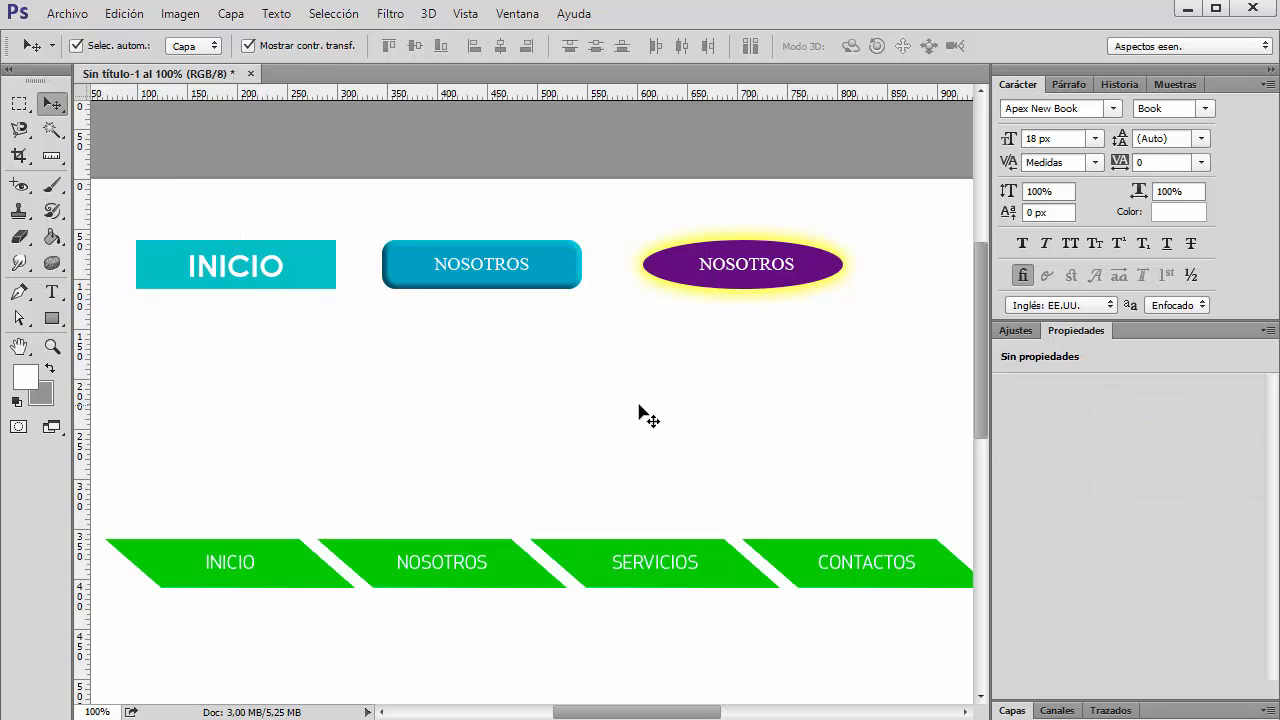
- Show the guides and draw a green rounded rectangle about 209 × 49 px with 10 px corners between the horizontal guides, beyond the purple ellipse
key("ctrl+semicolon")
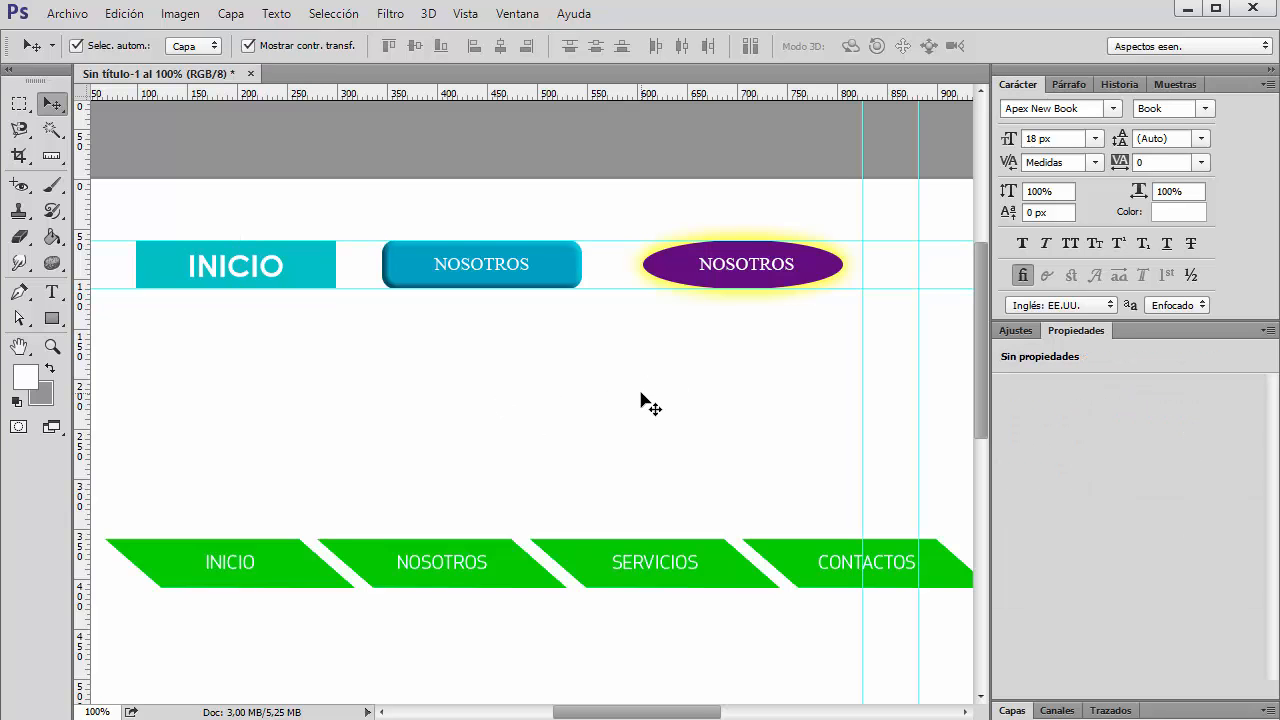
left_click_drag(643, 394, 223, 394)
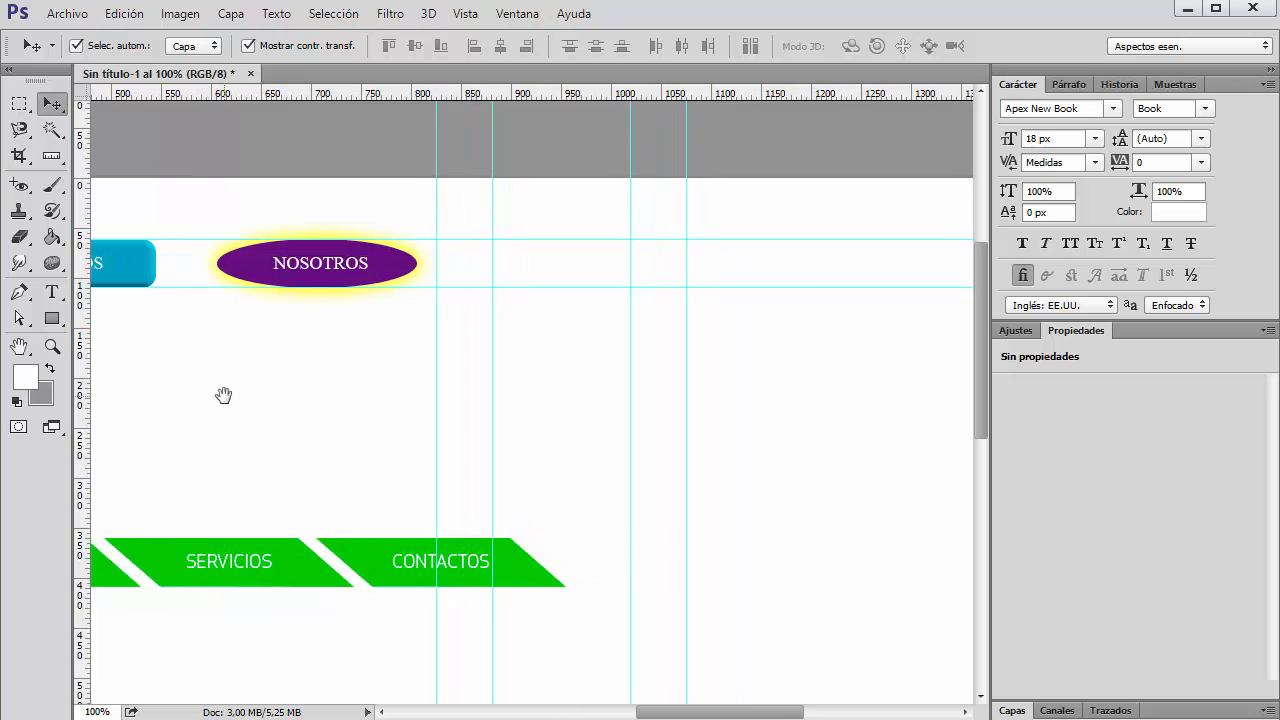
left_click_drag(563, 349, 474, 357)
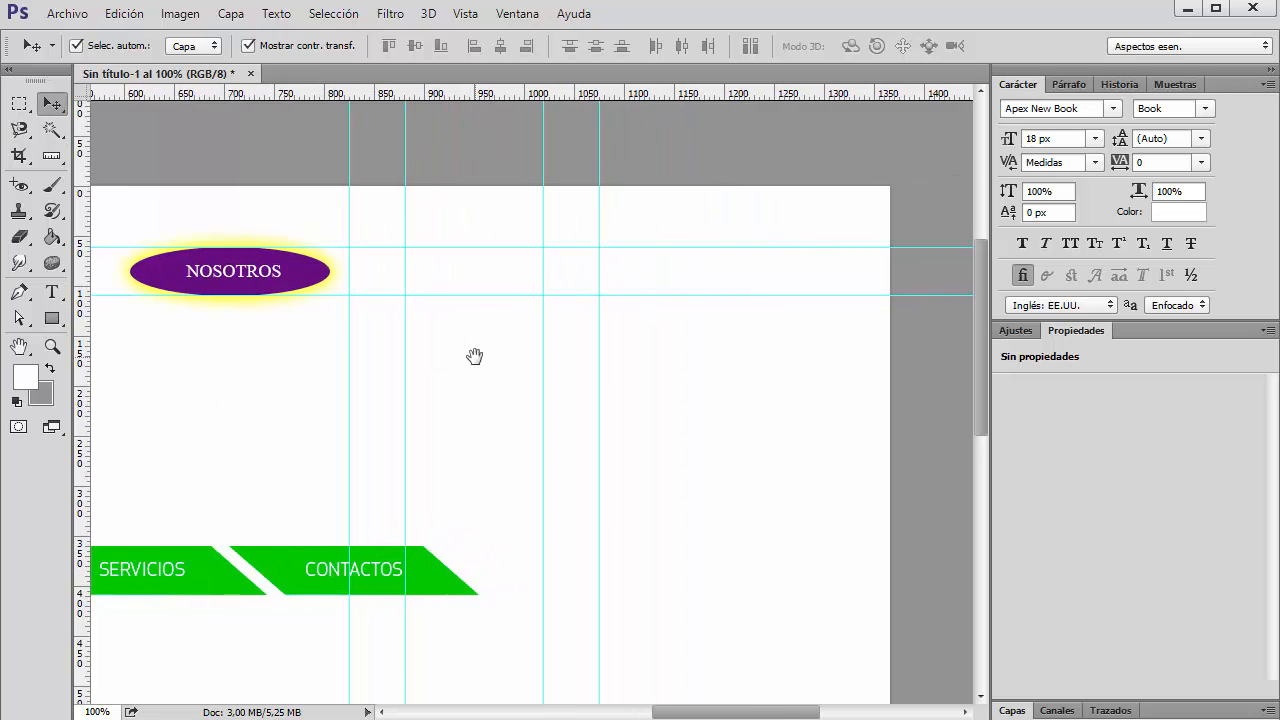
left_click(52, 291)
left_click(52, 318)
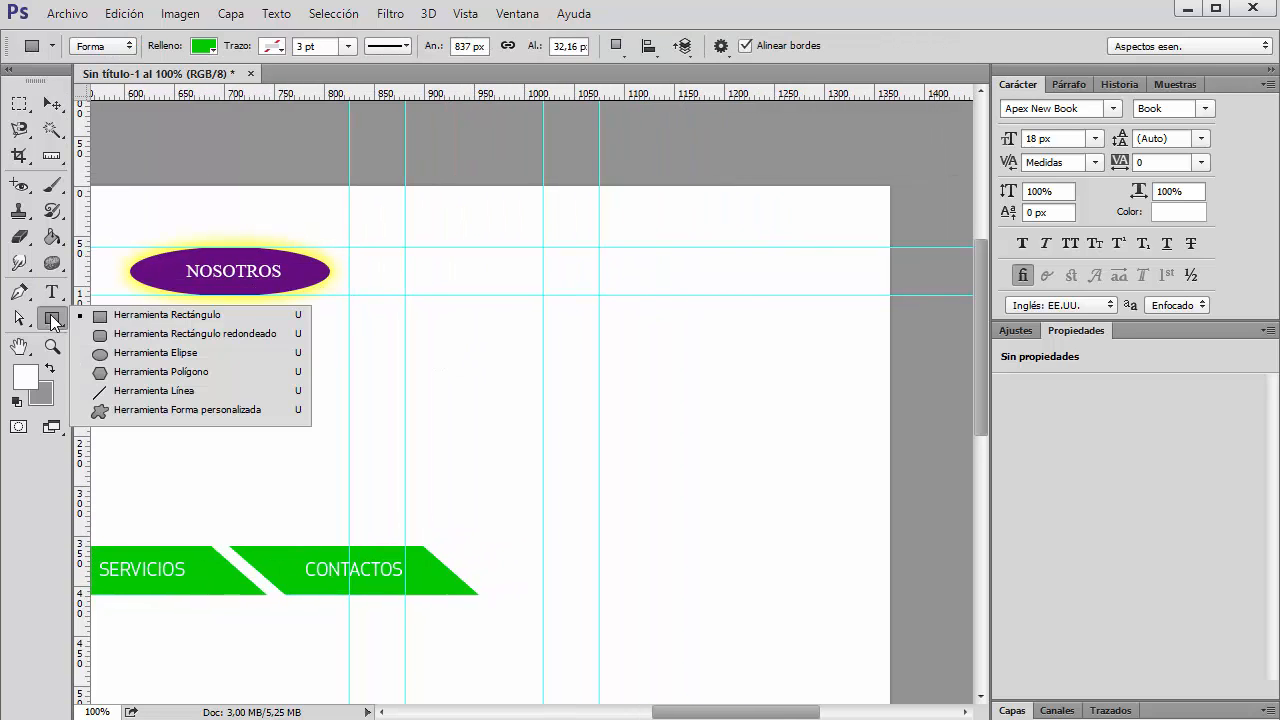
left_click(148, 335)
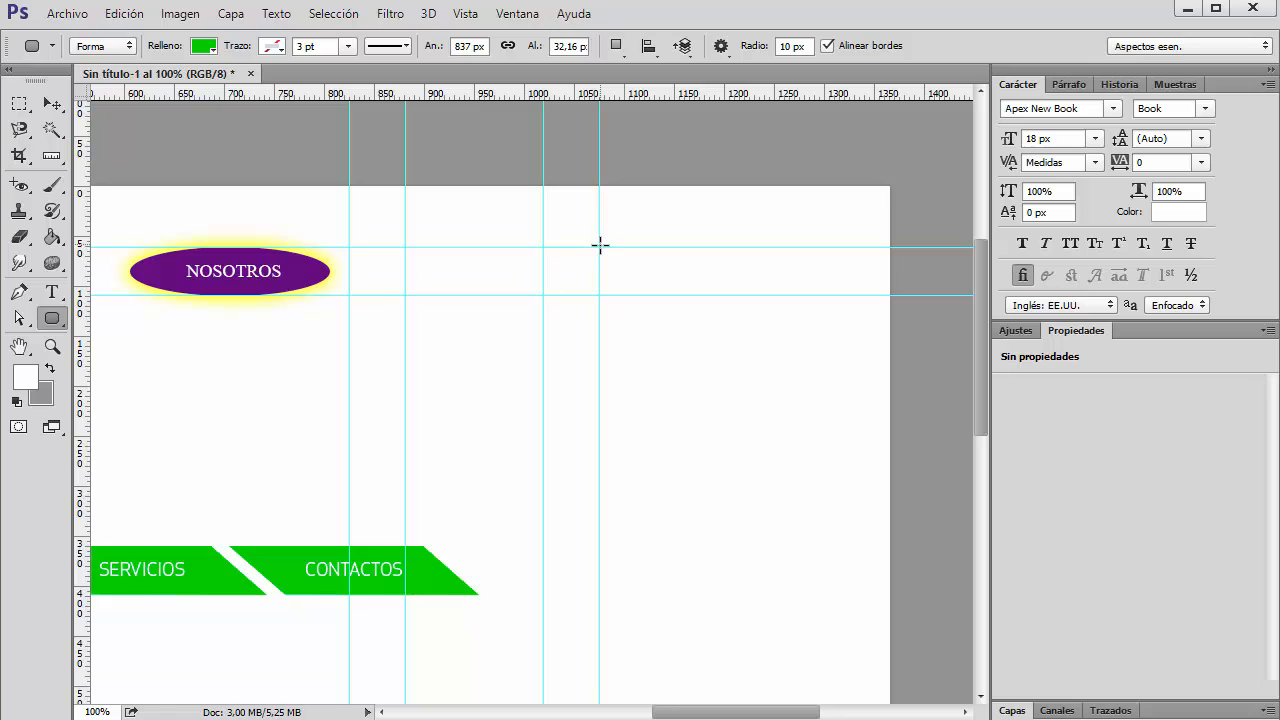
left_click_drag(600, 247, 810, 296)
- Copy the purple ellipse's NOSOTROS label onto the green rounded rectangle and move the copy's layer above the rectangle's layer
left_click(53, 104)
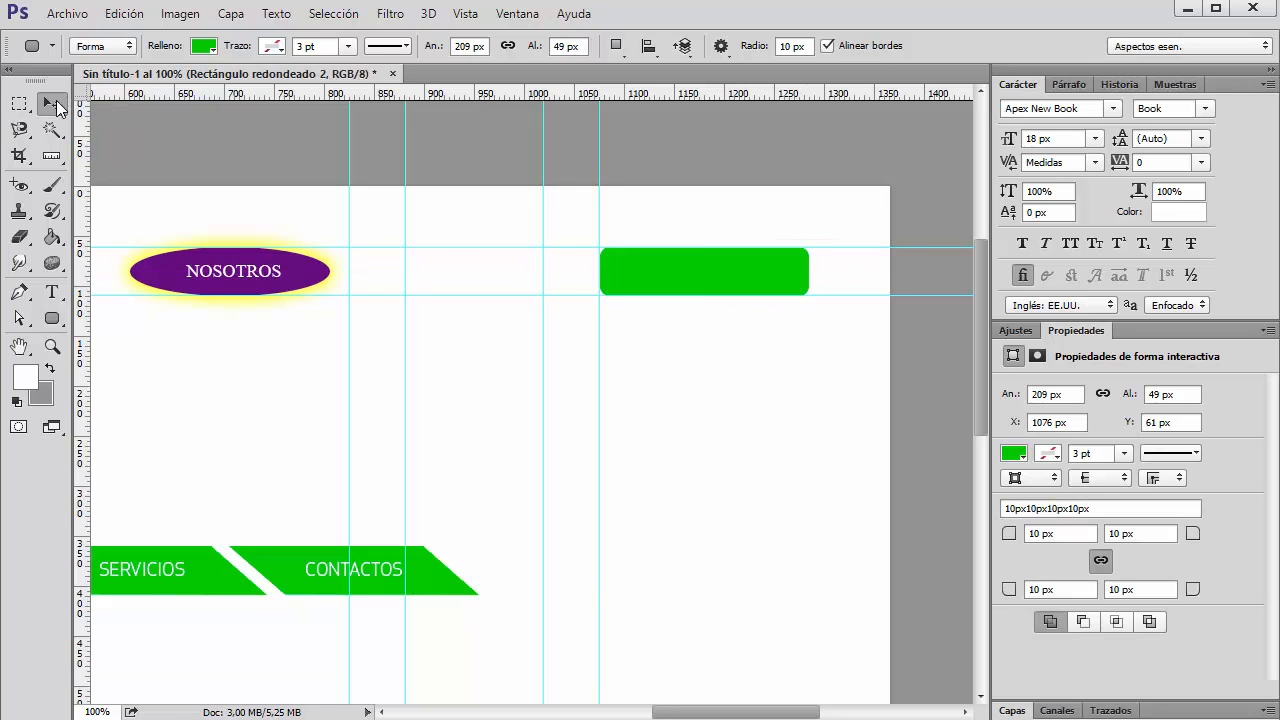
left_click(266, 280)
left_click_drag(262, 278, 752, 277)
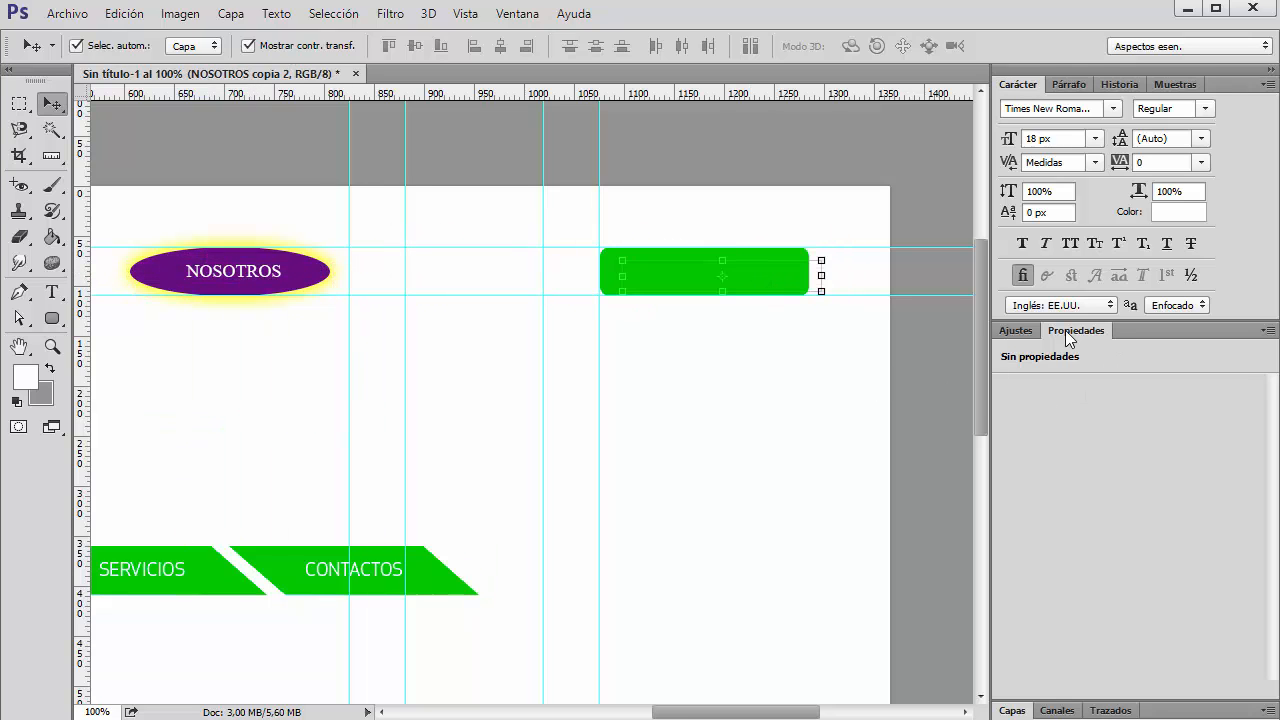
left_click(1012, 710)
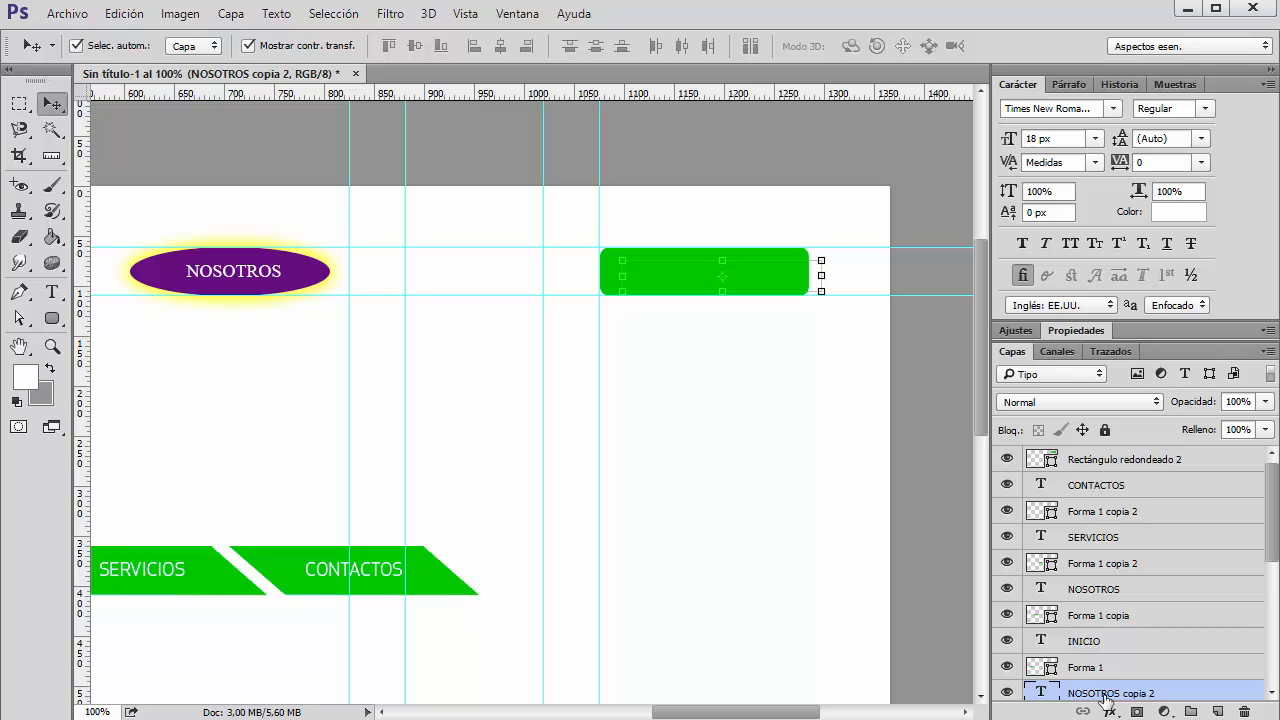
left_click_drag(1118, 695, 1135, 458)
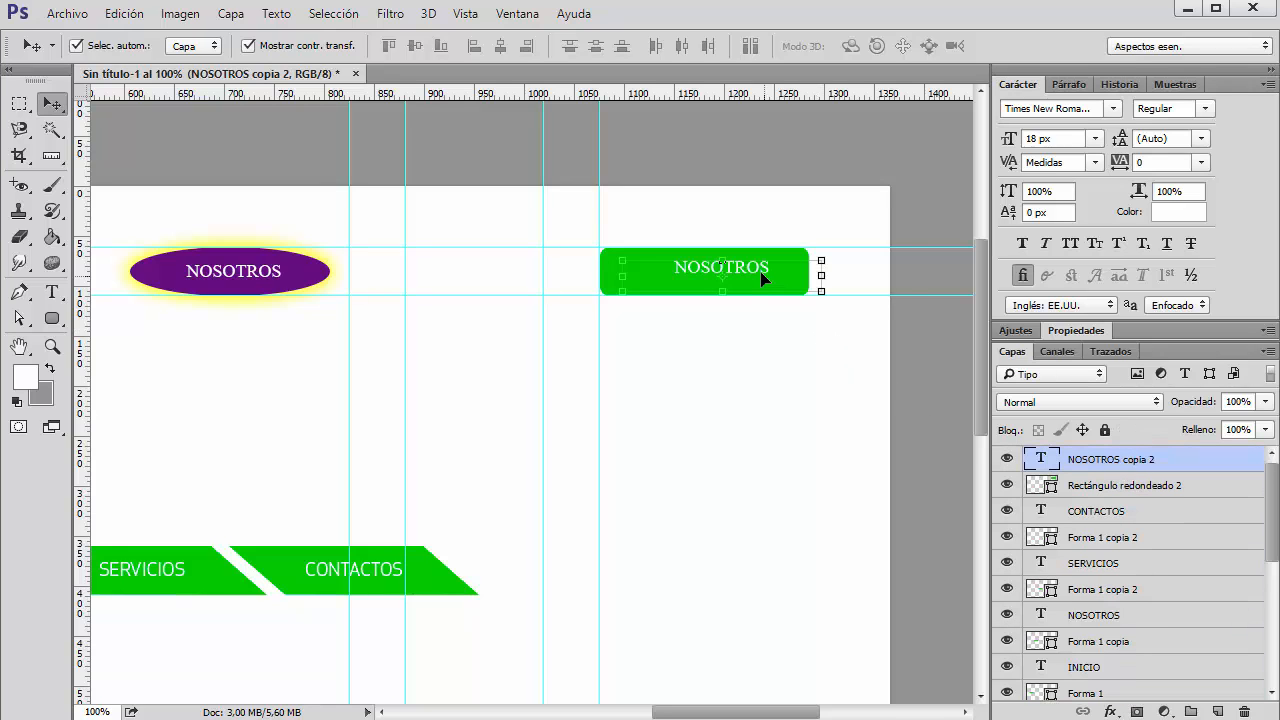
- Adjust the position of the copied NOSOTROS label so it sits near the middle of the green rounded rectangle
left_click_drag(763, 275, 752, 272)
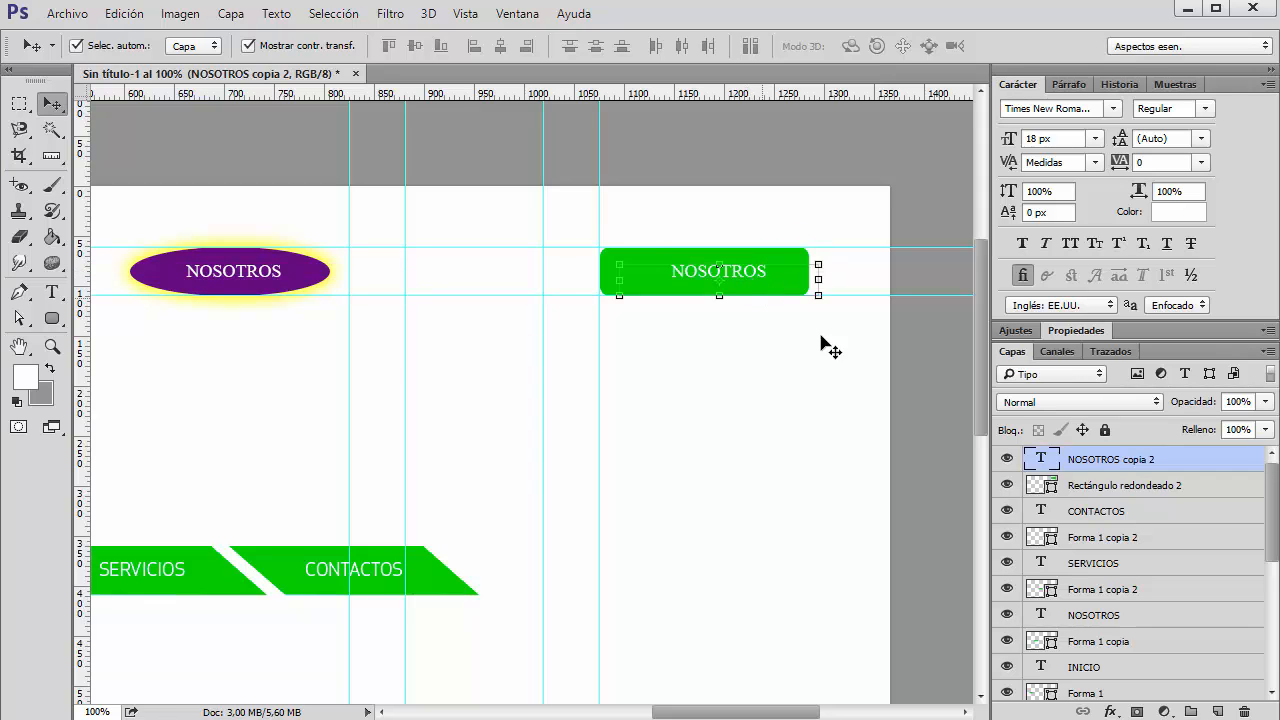
key("Left")
key("Left")
key("Left")
key("Down")
left_click(795, 300)
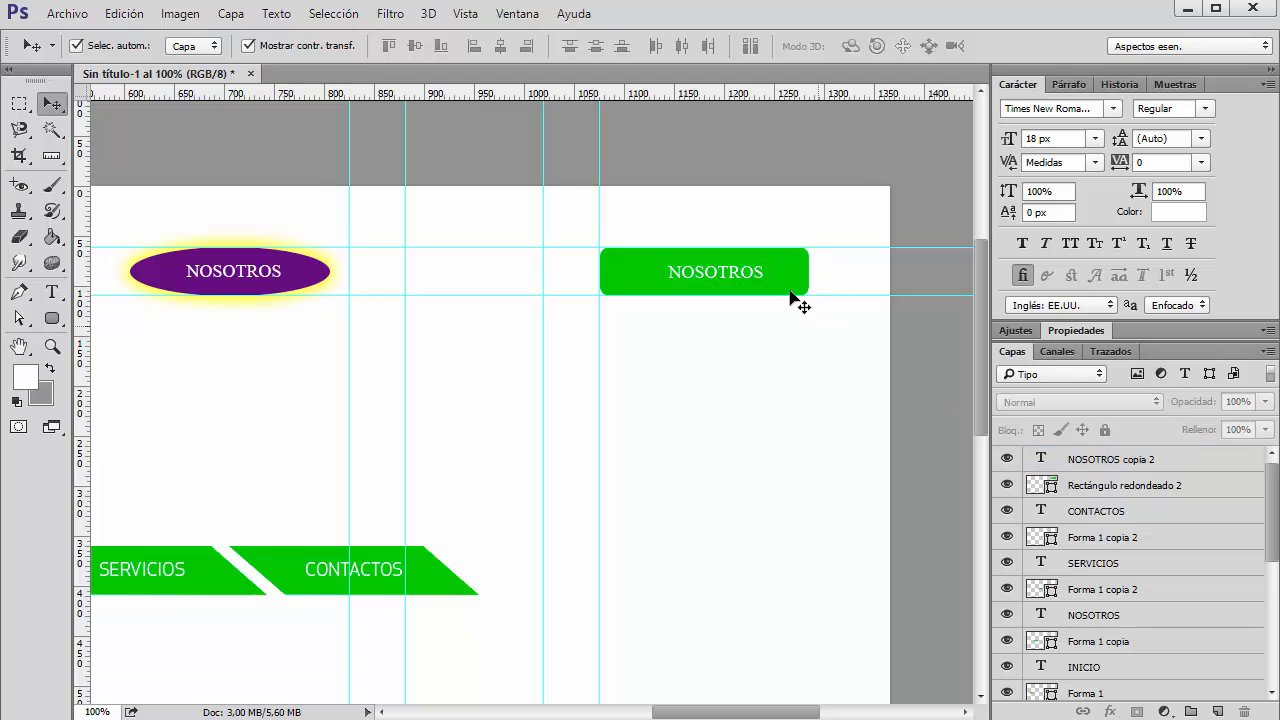
- Select the green rounded rectangle, then show the Estilos presets and dock them beside Ajustes and Propiedades
left_click(806, 259)
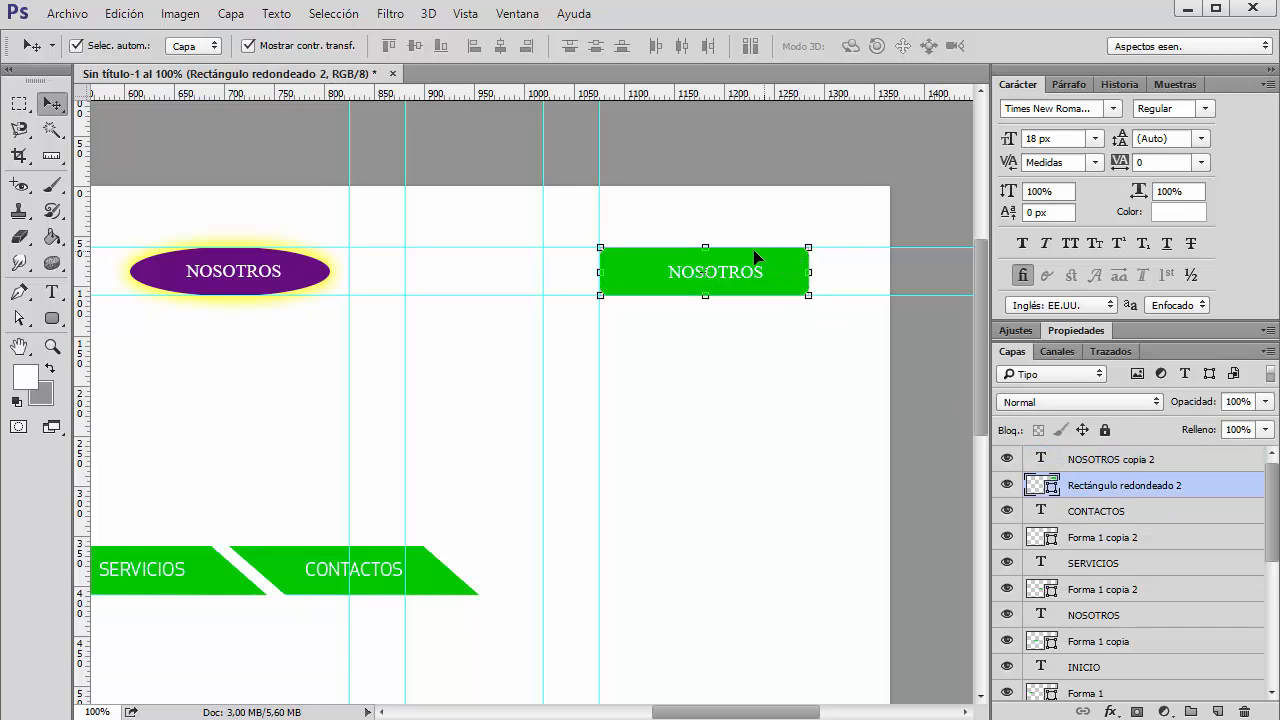
double_click(1006, 87)
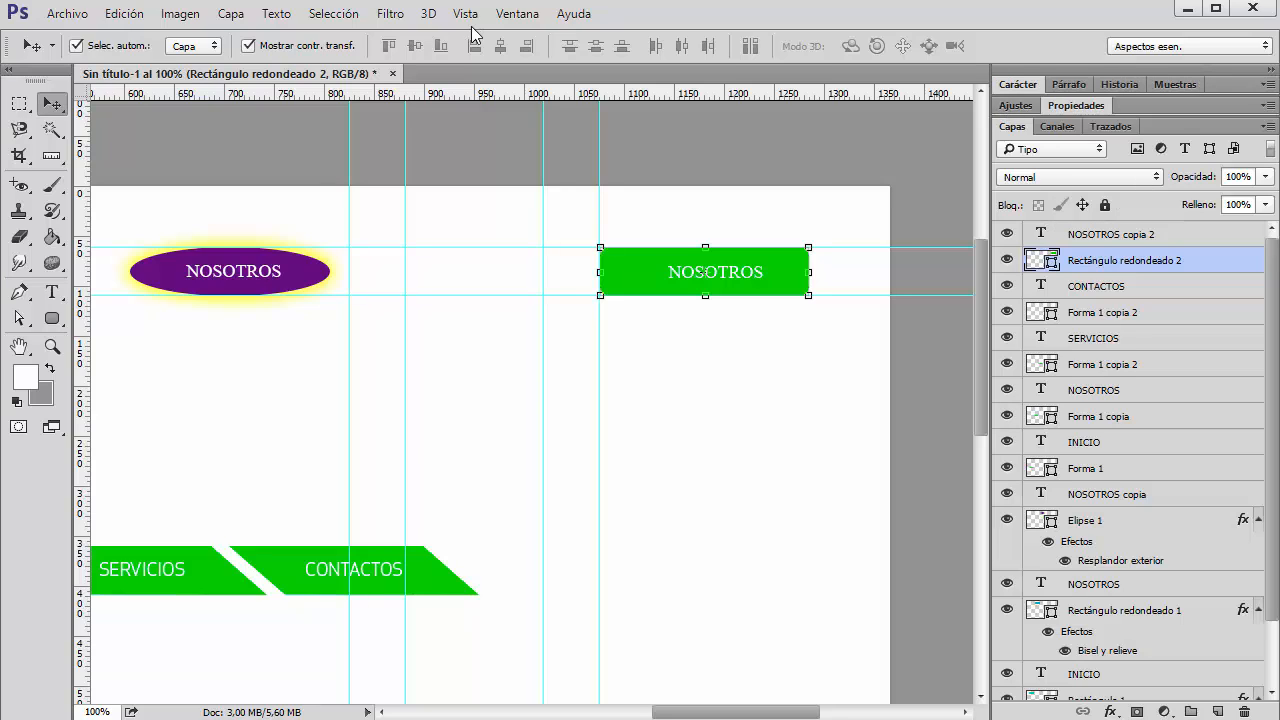
left_click(515, 15)
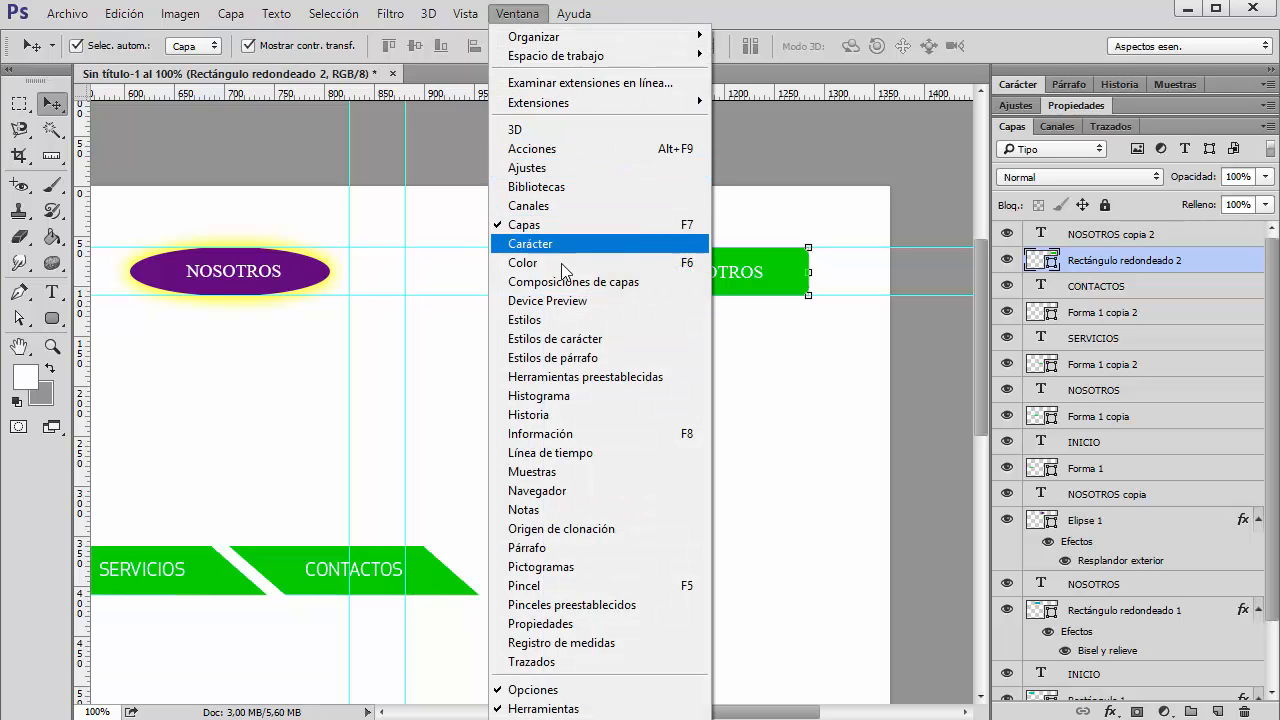
left_click(555, 319)
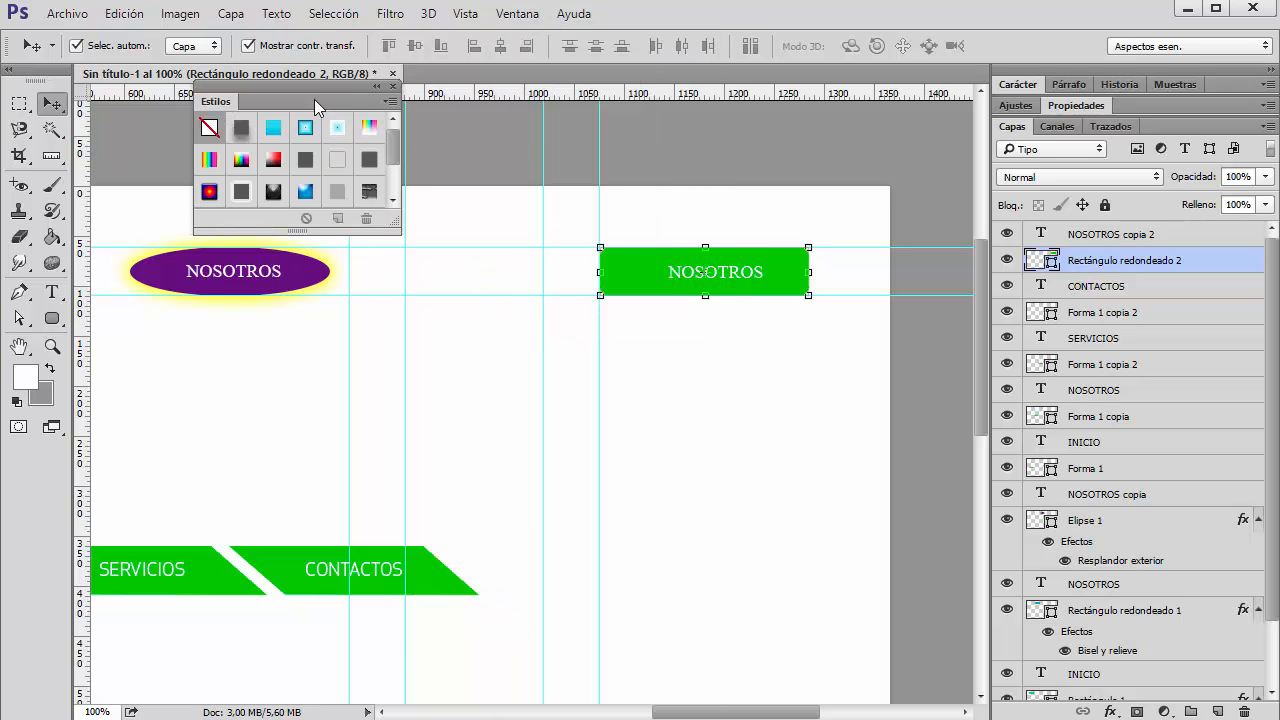
left_click_drag(293, 99, 1100, 101)
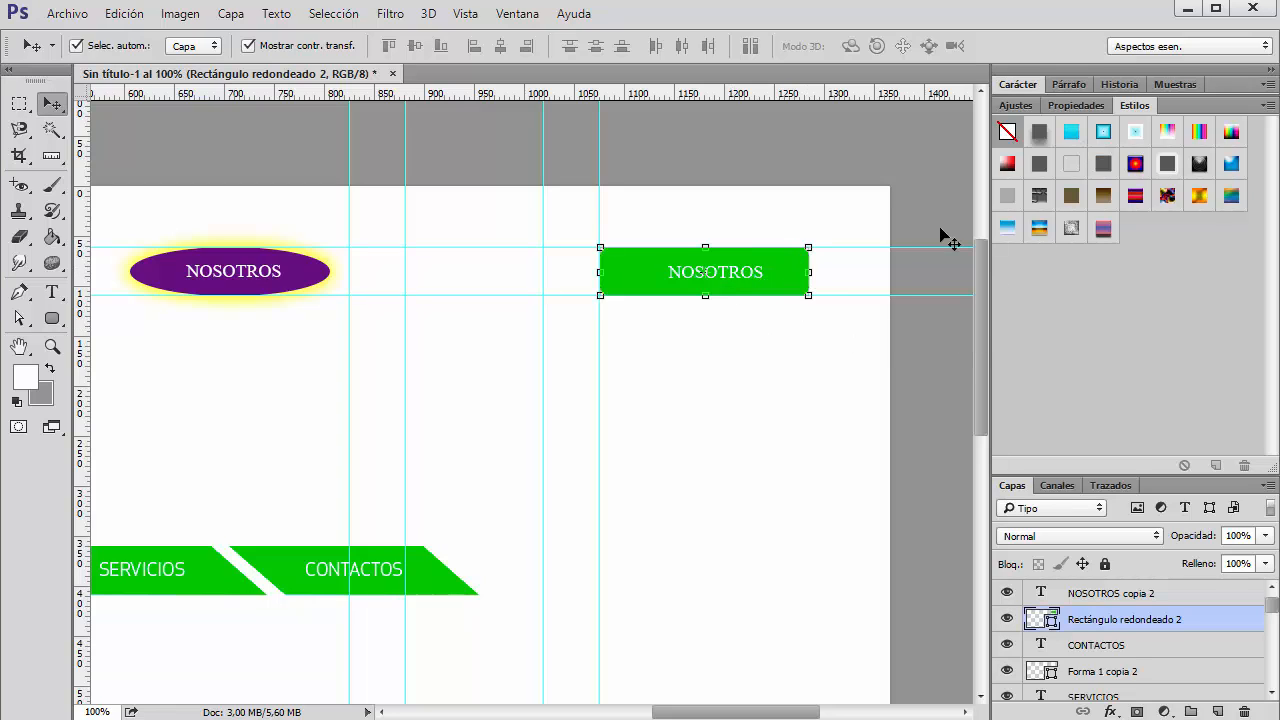
- Try several of the default preset styles on the rounded rectangle to compare their look
left_click(1071, 132)
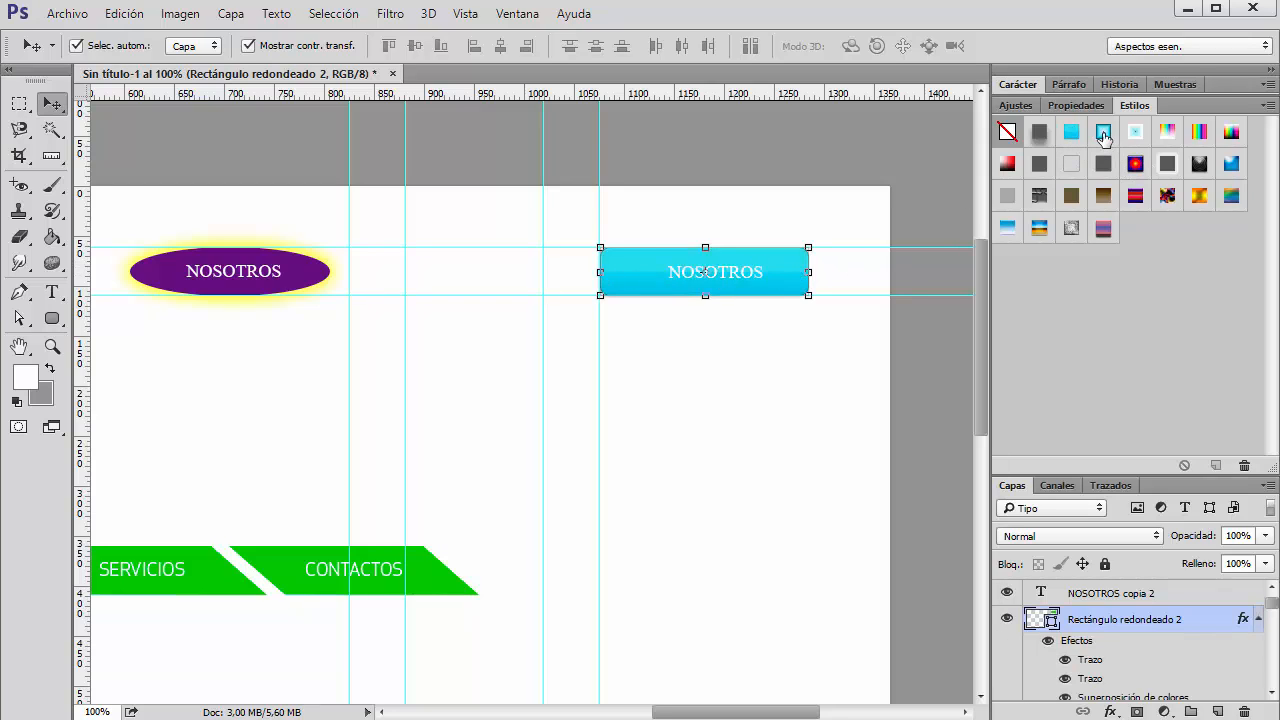
left_click(1103, 132)
left_click(1135, 132)
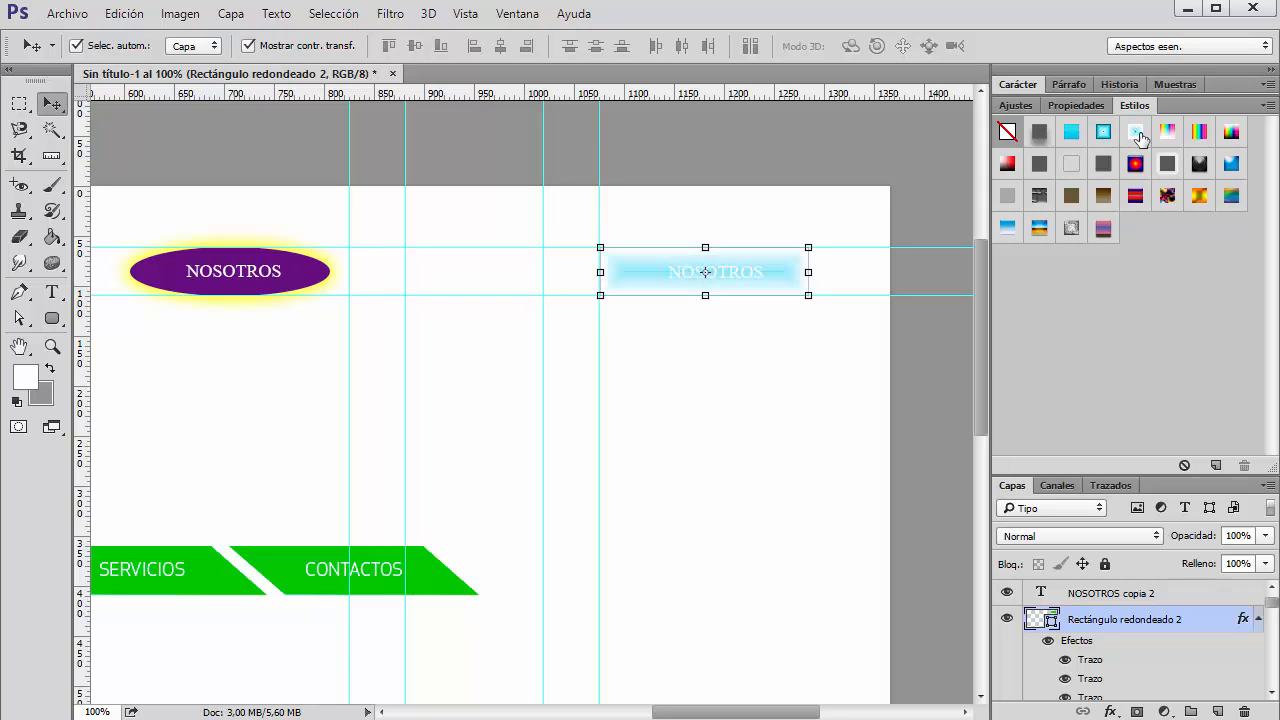
left_click(1165, 132)
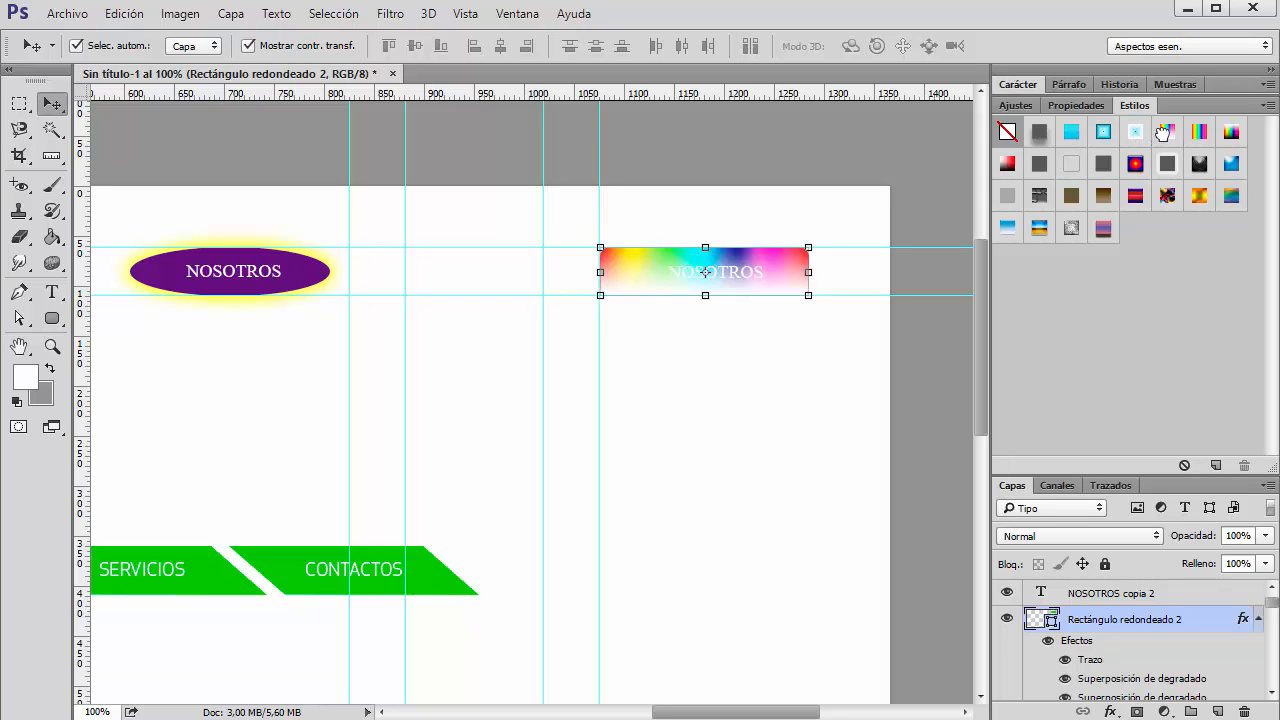
left_click(1231, 164)
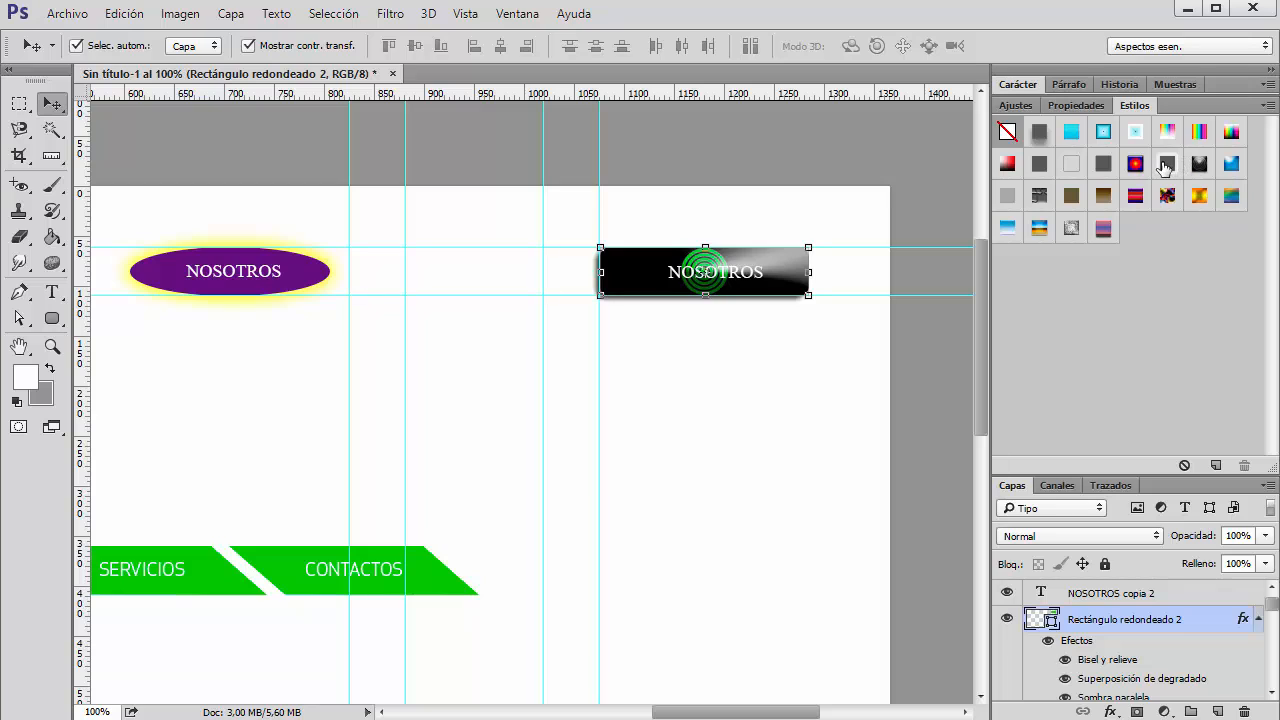
left_click(1135, 164)
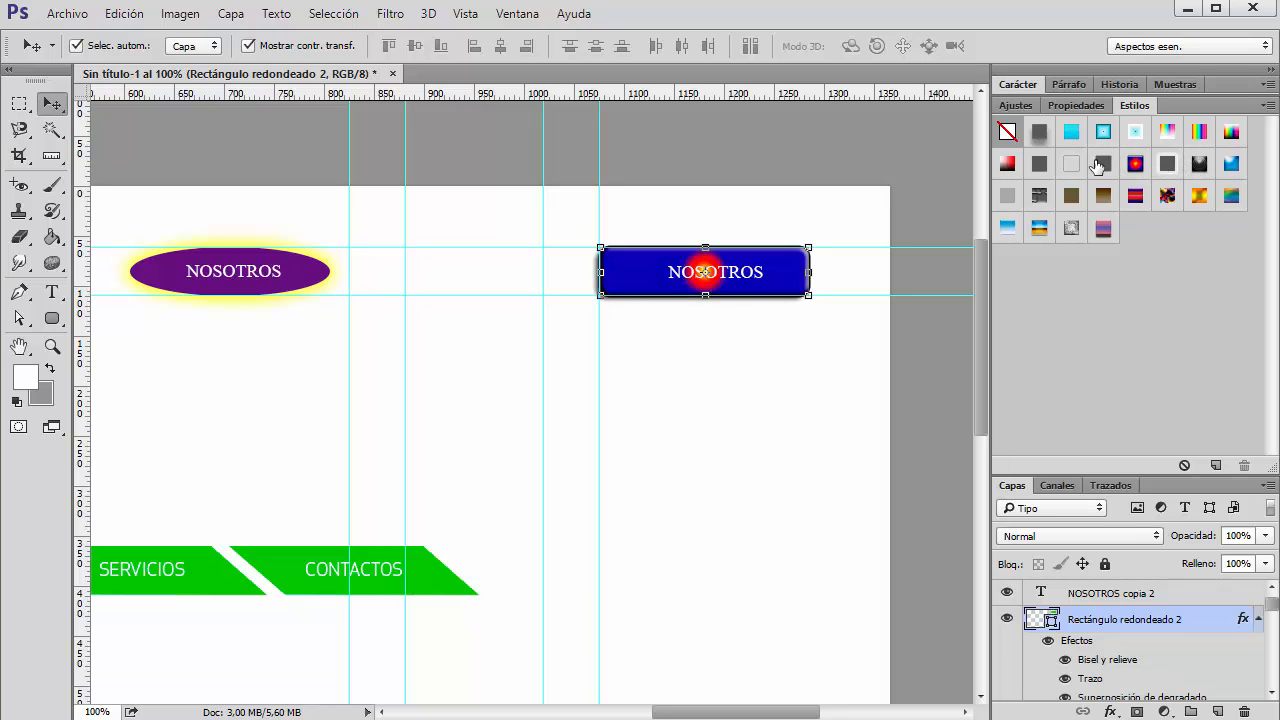
left_click(1097, 166)
left_click(984, 162)
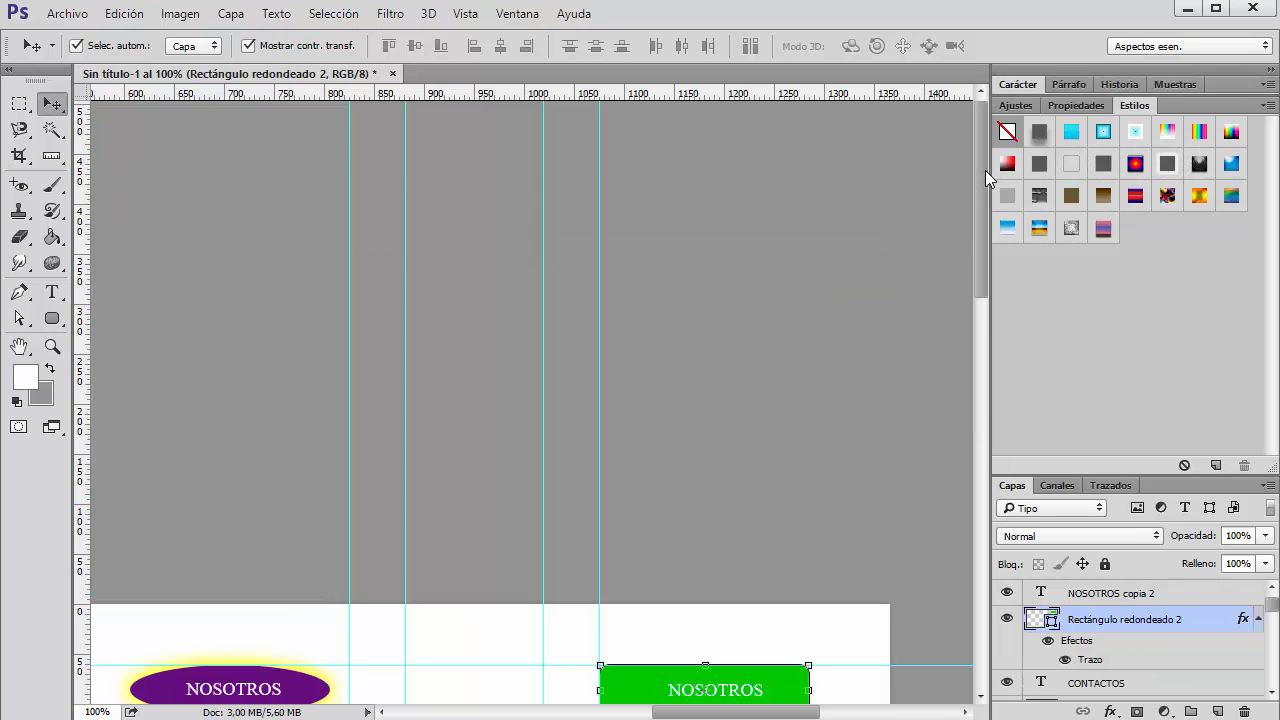
left_click_drag(988, 172, 988, 330)
left_click(1039, 230)
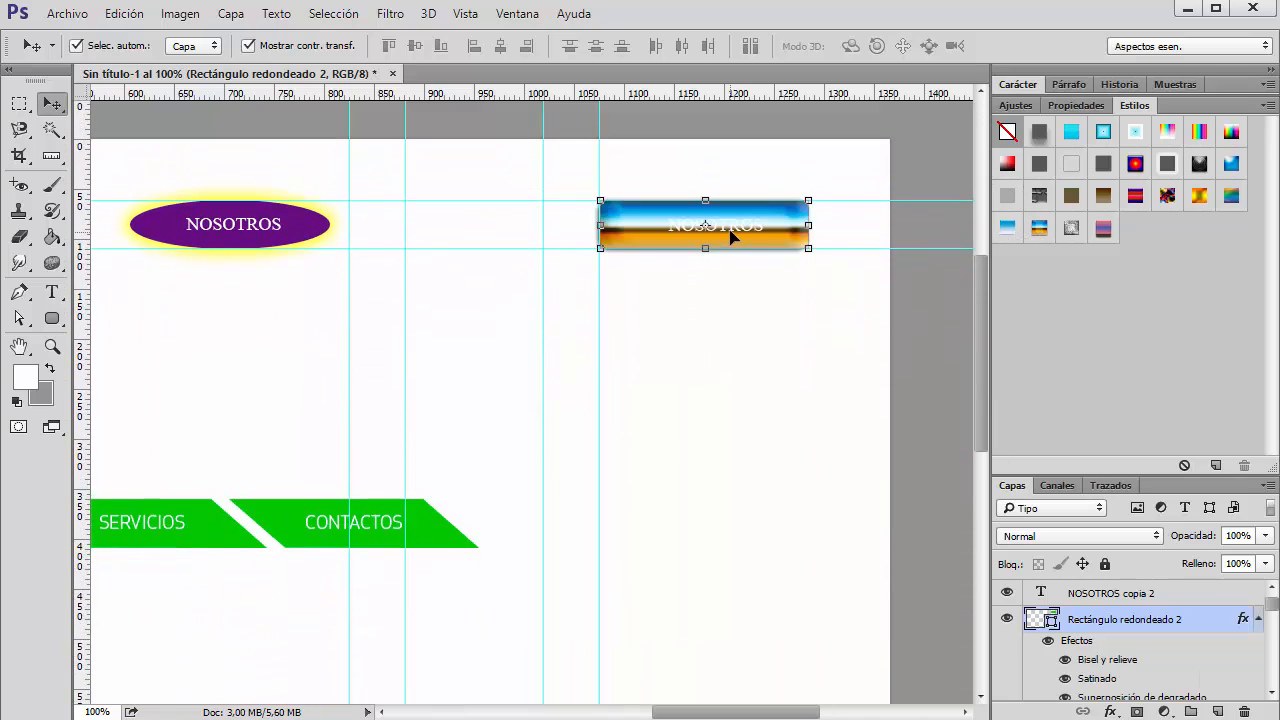
left_click(1005, 227)
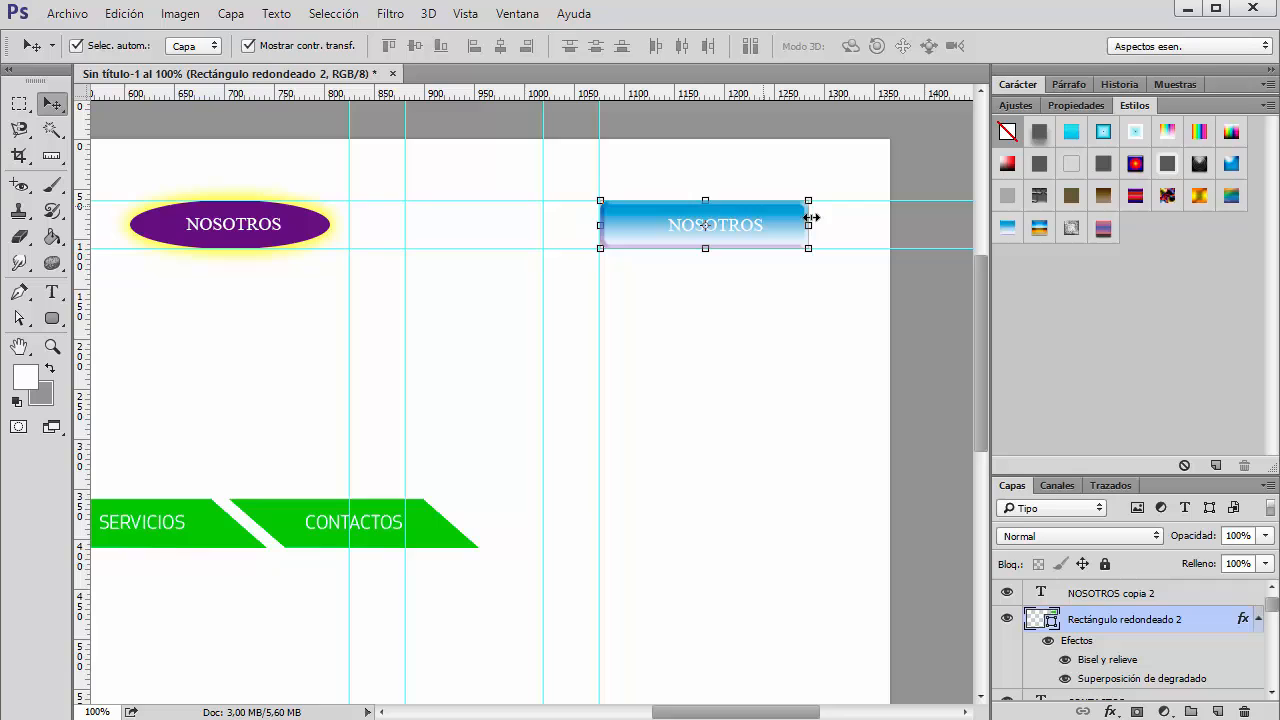
left_click(1229, 196)
left_click(1197, 195)
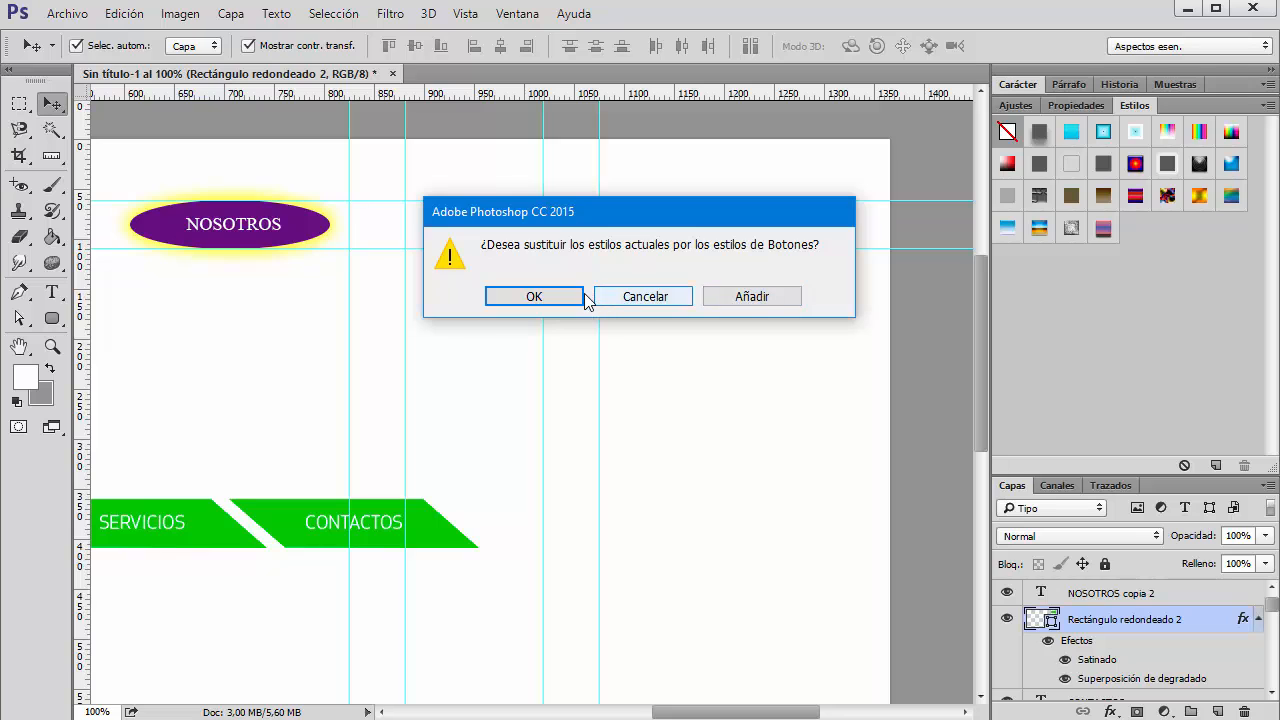
- Add the Botones style set to the current styles and try several of its presets on the rounded rectangle
left_click(770, 297)
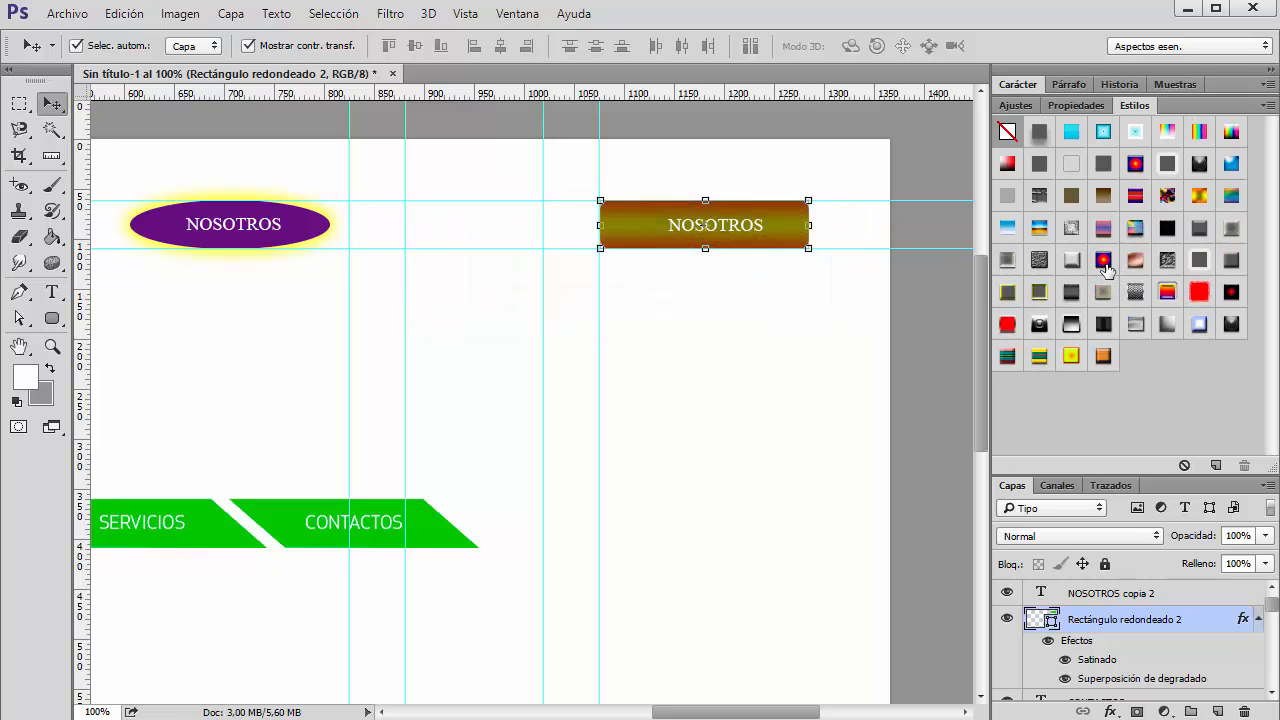
left_click(1136, 266)
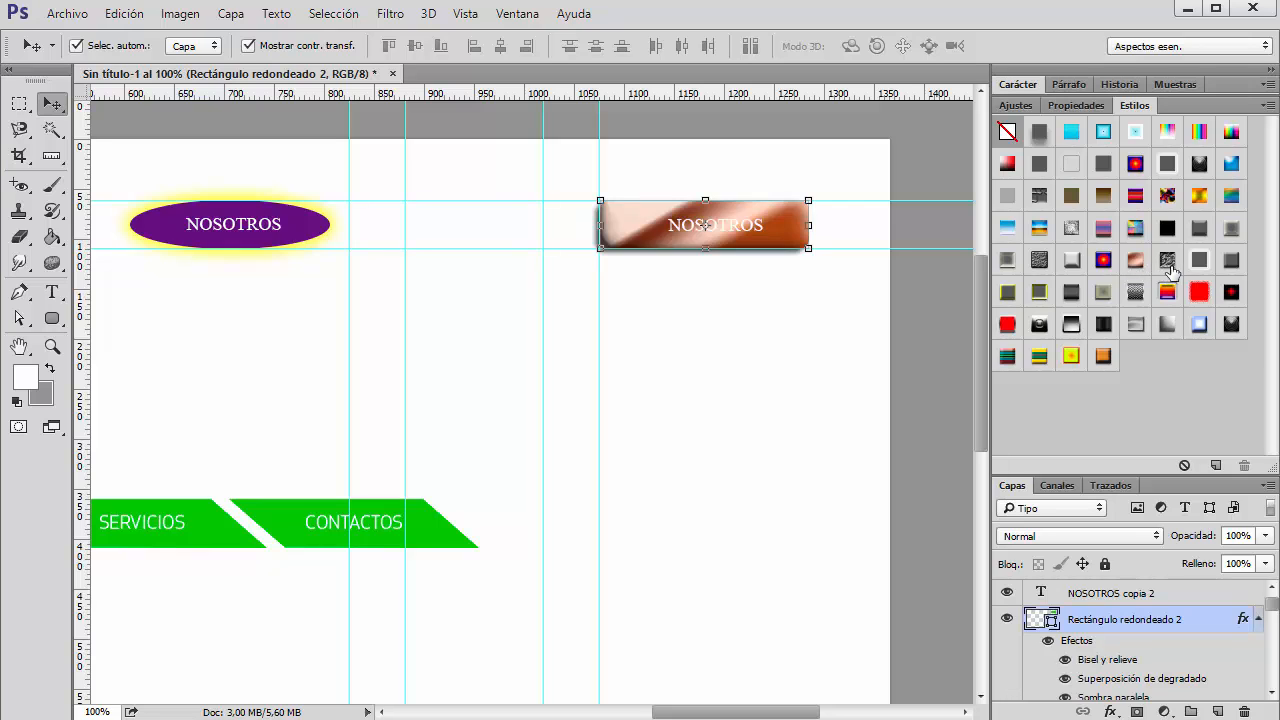
left_click(1171, 264)
left_click(1199, 262)
left_click(1231, 263)
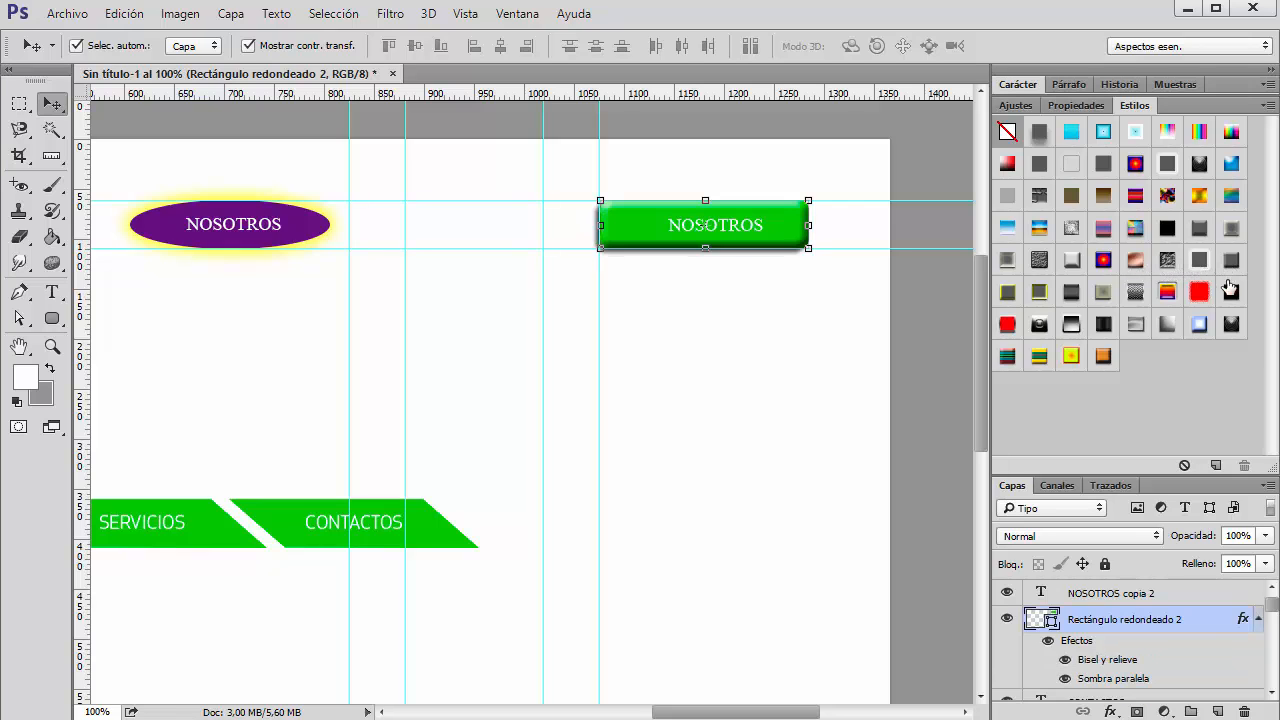
left_click(1231, 295)
left_click(1199, 292)
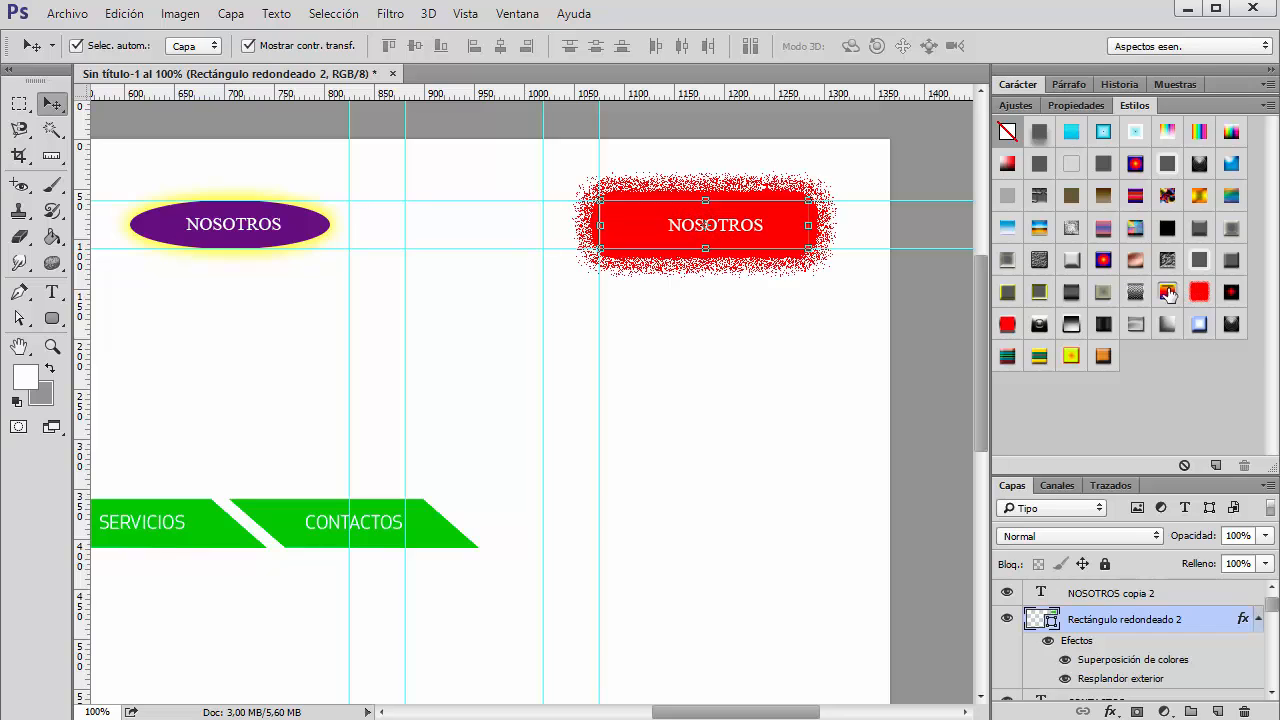
left_click(1167, 292)
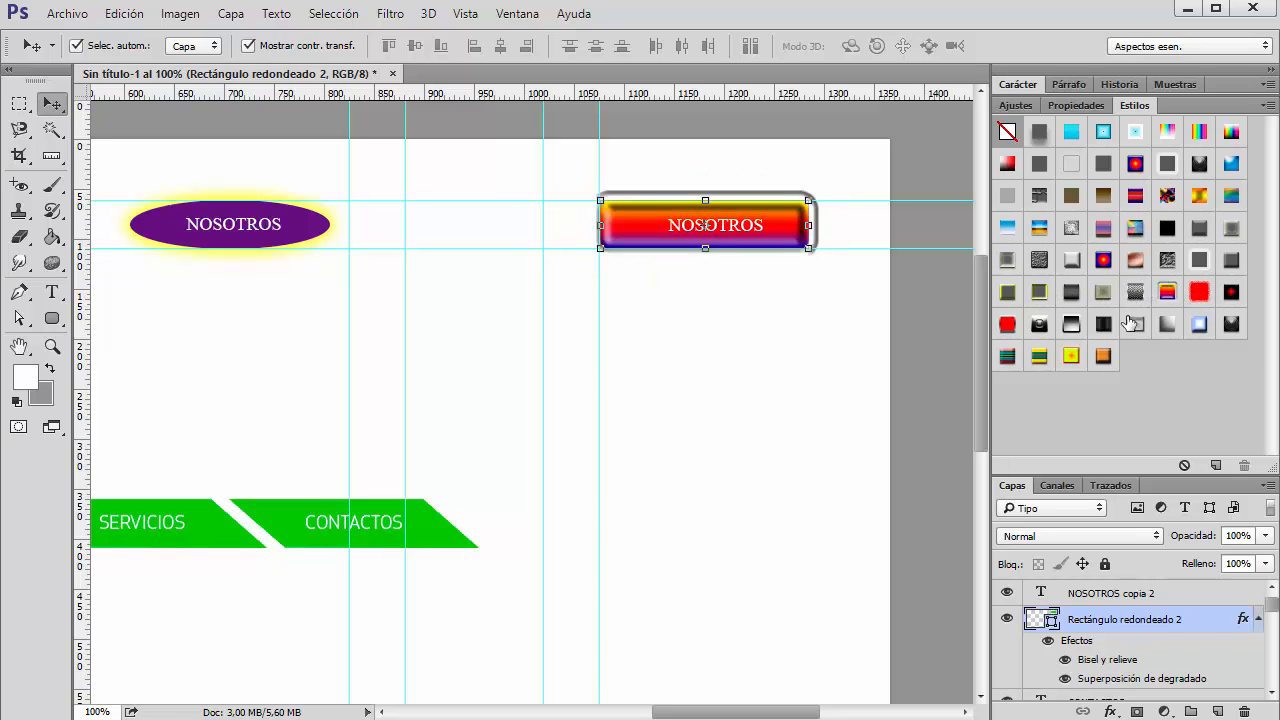
left_click(1199, 326)
left_click(1167, 325)
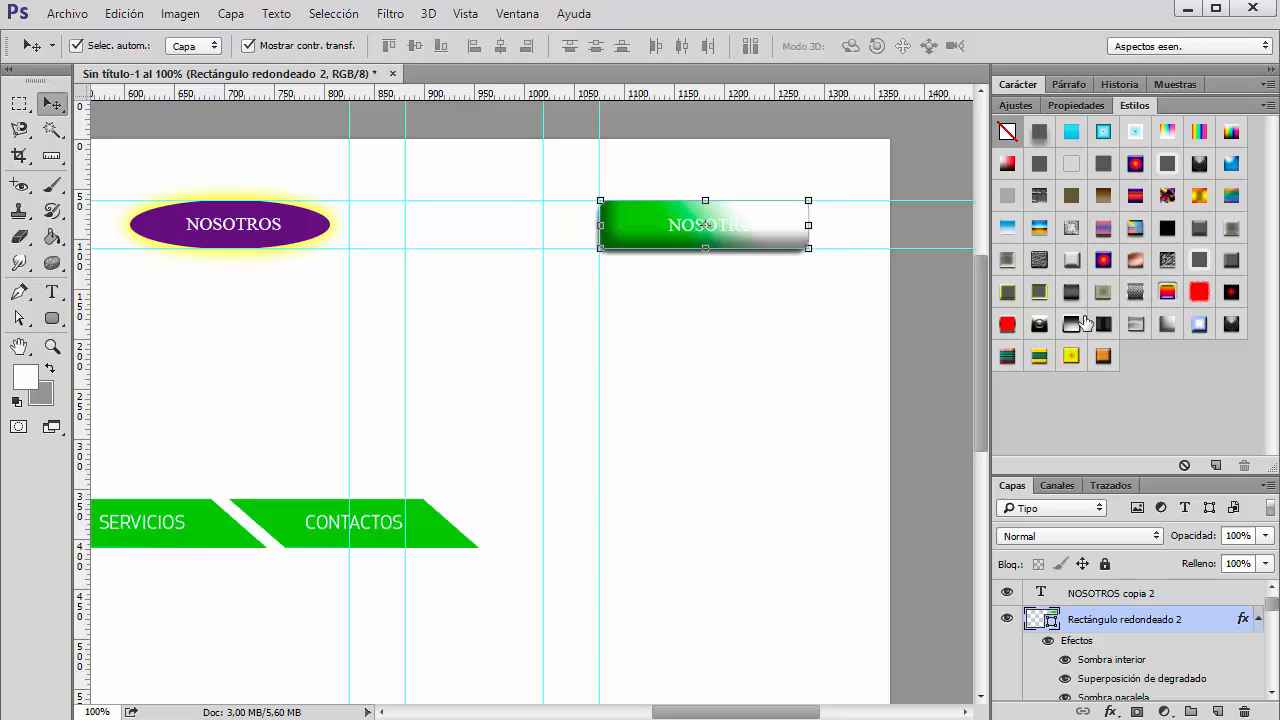
left_click(1071, 355)
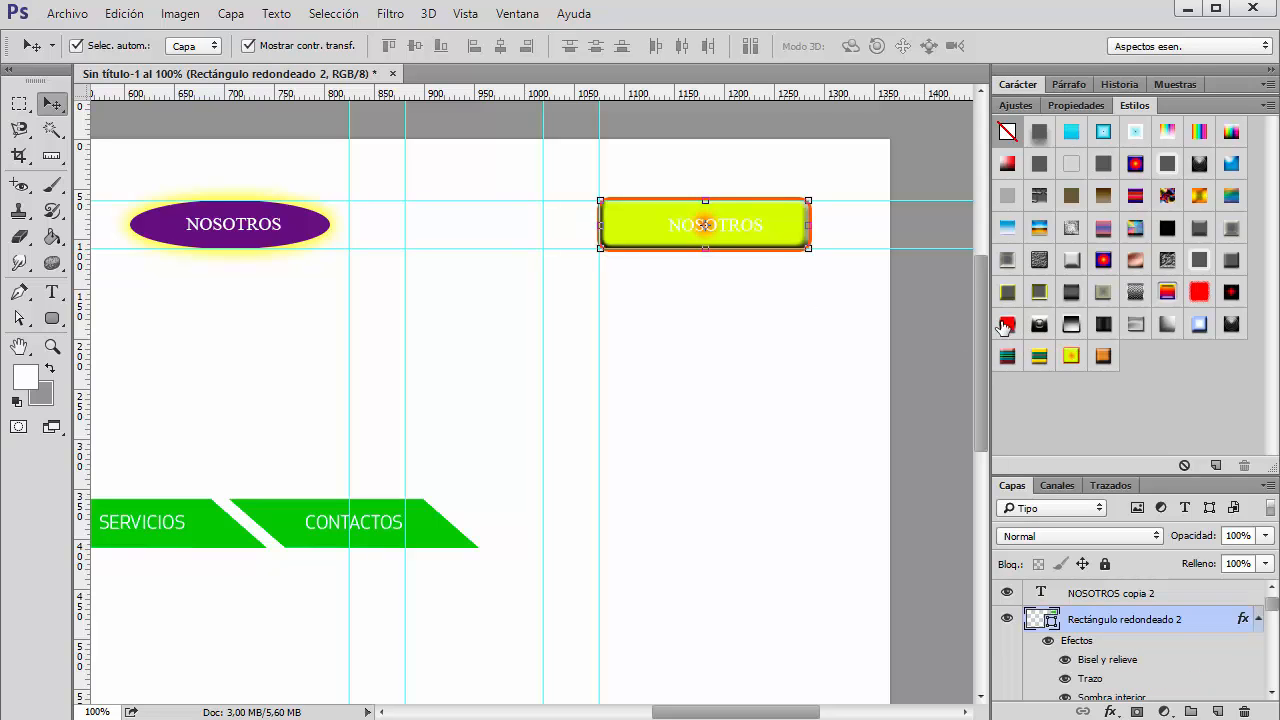
- Apply the glossy blue preset style with inner glow to the rounded rectangle and deselect it
left_click(1231, 163)
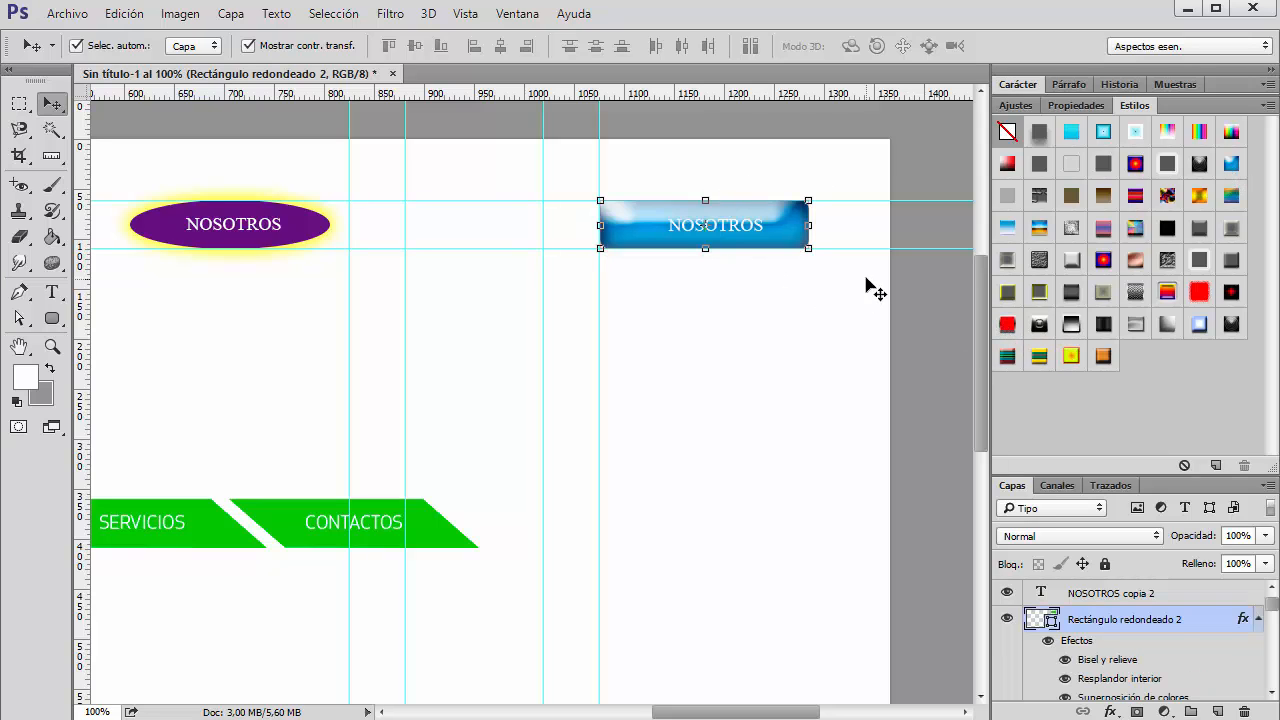
left_click(934, 310)
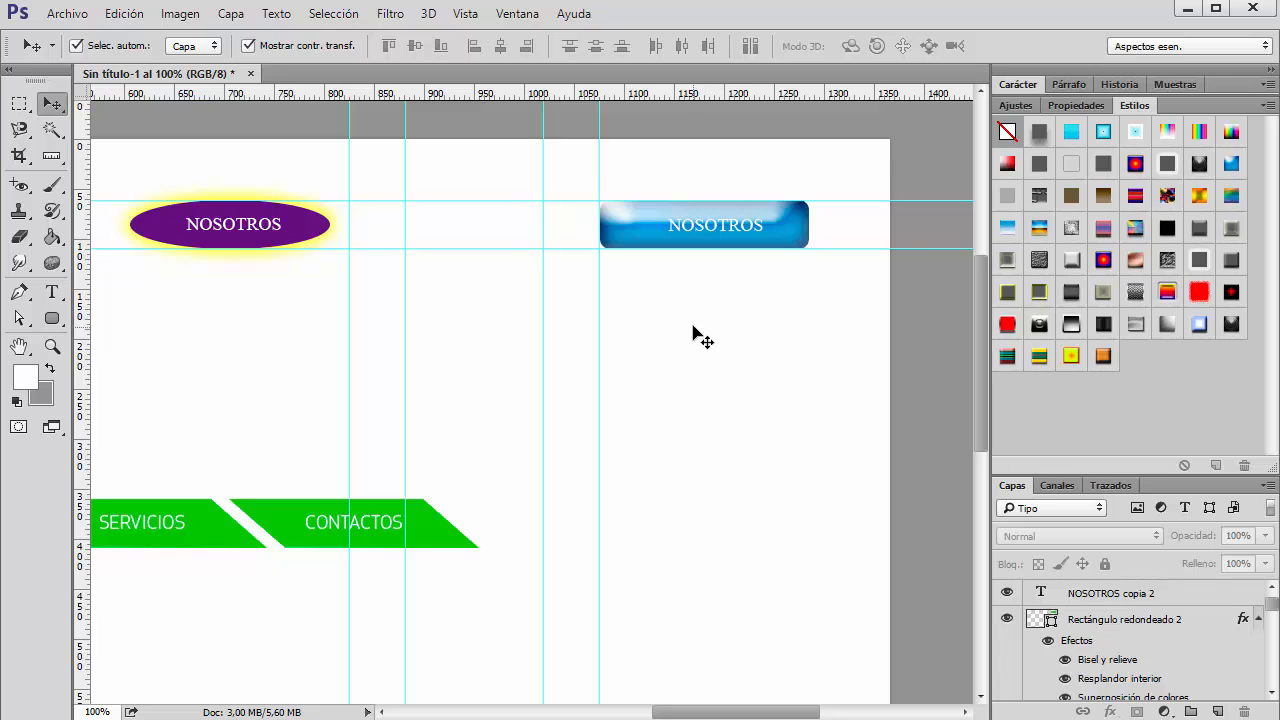
left_click_drag(689, 357, 449, 346)
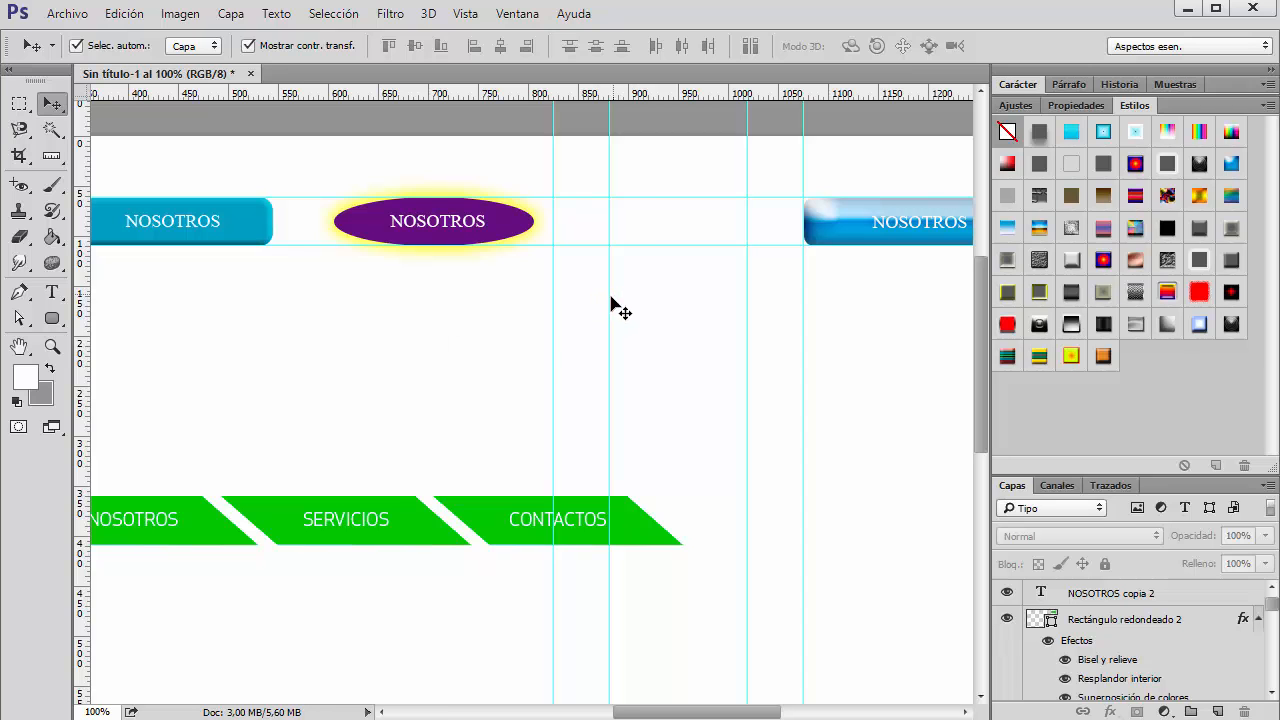
- Place two horizontal guides below the green menu and draw a 228 × 52 px rounded rectangle with 10 px radius between them
left_click_drag(614, 306, 369, 349)
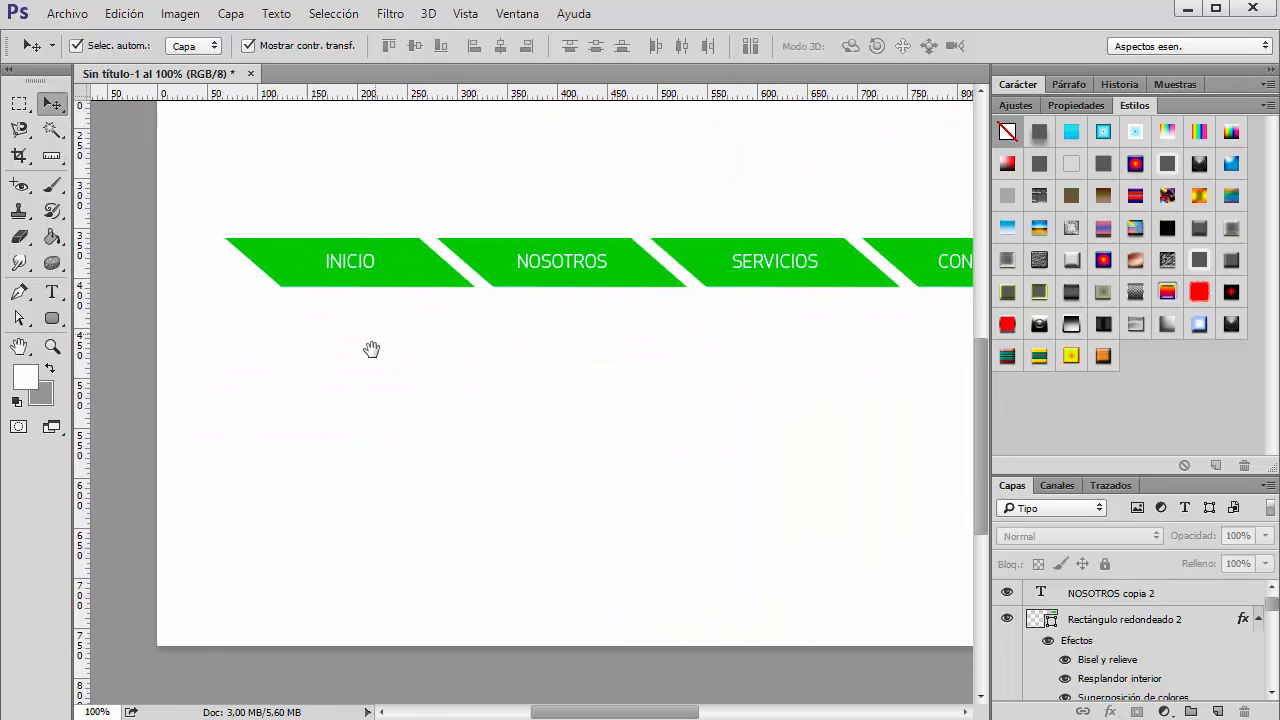
left_click_drag(274, 93, 293, 460)
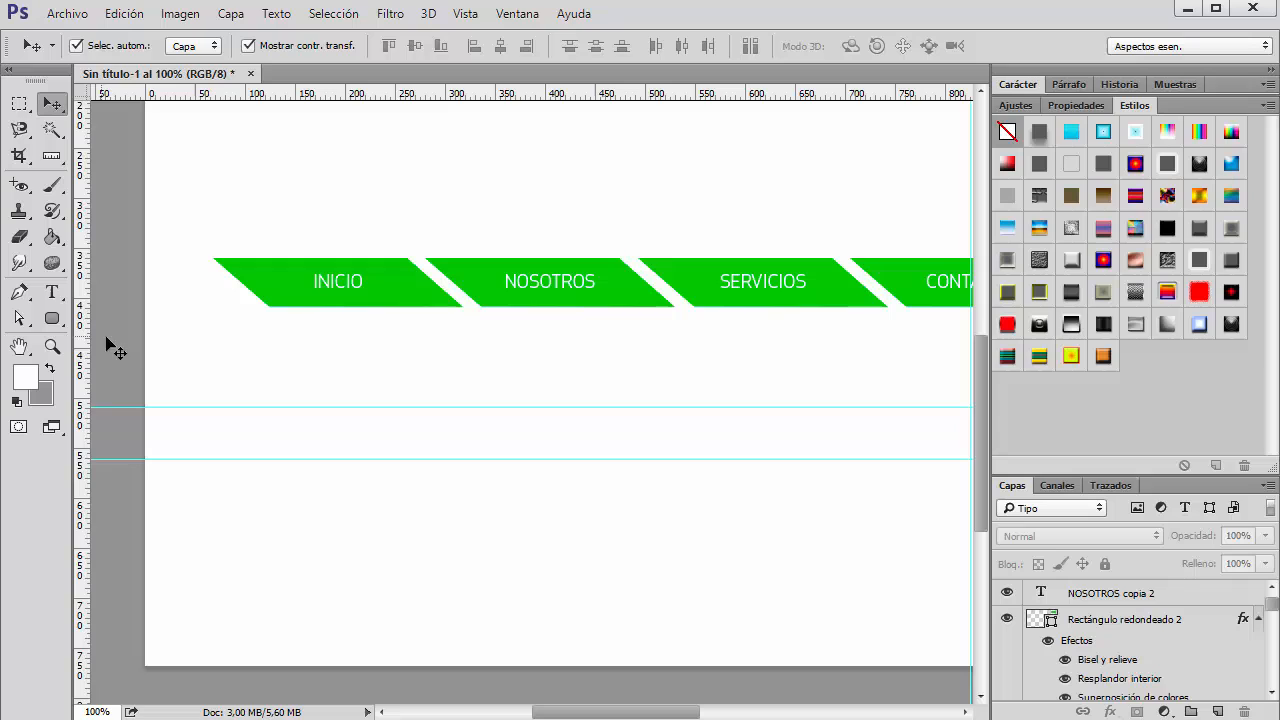
left_click(44, 324)
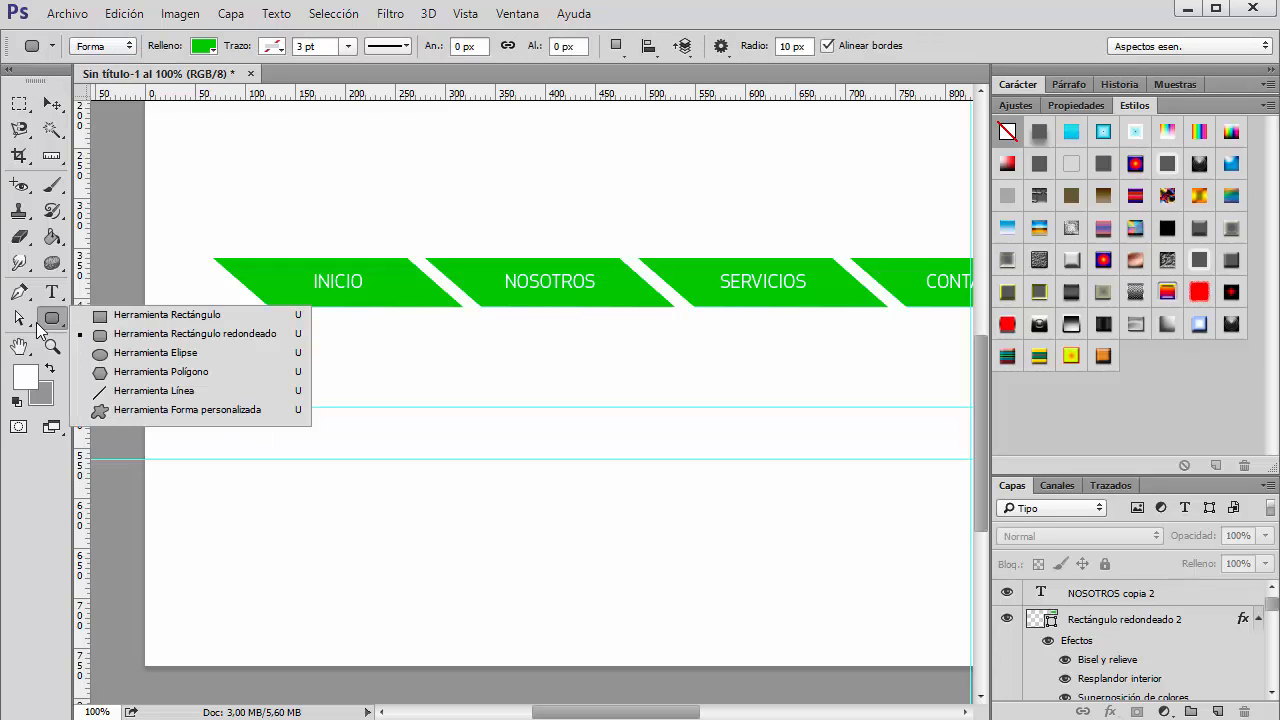
left_click(153, 331)
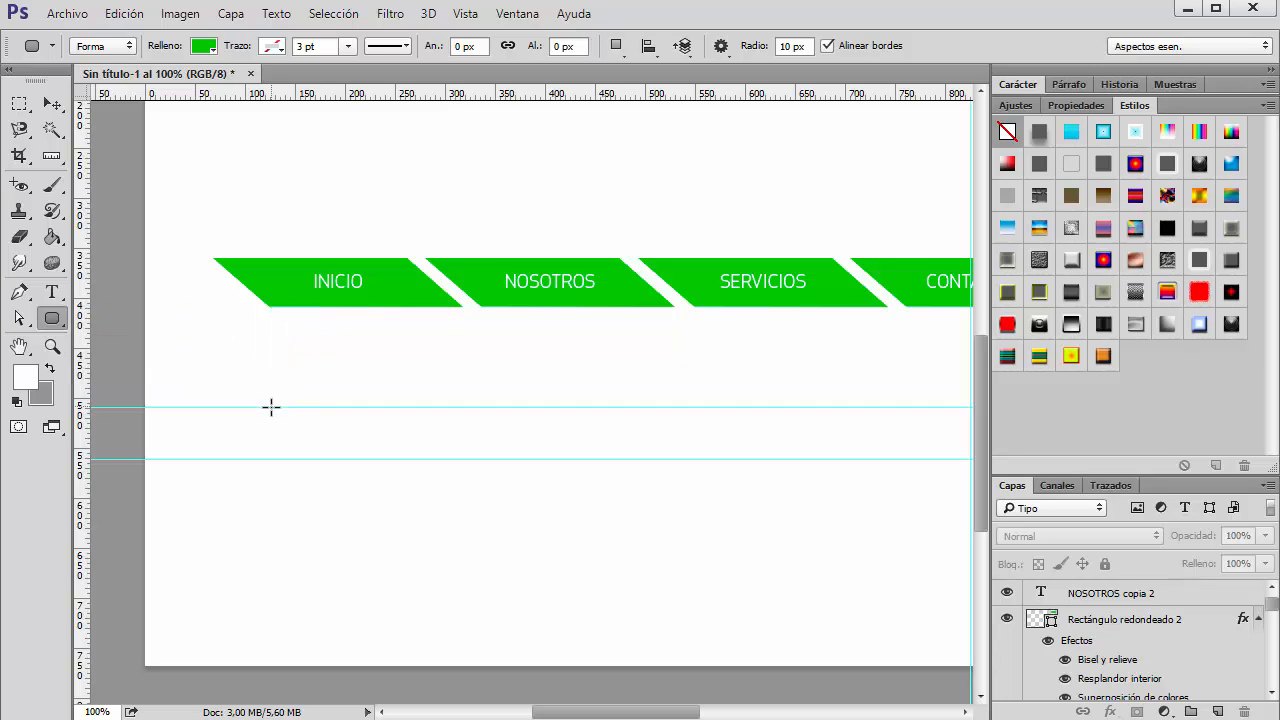
left_click_drag(271, 409, 499, 461)
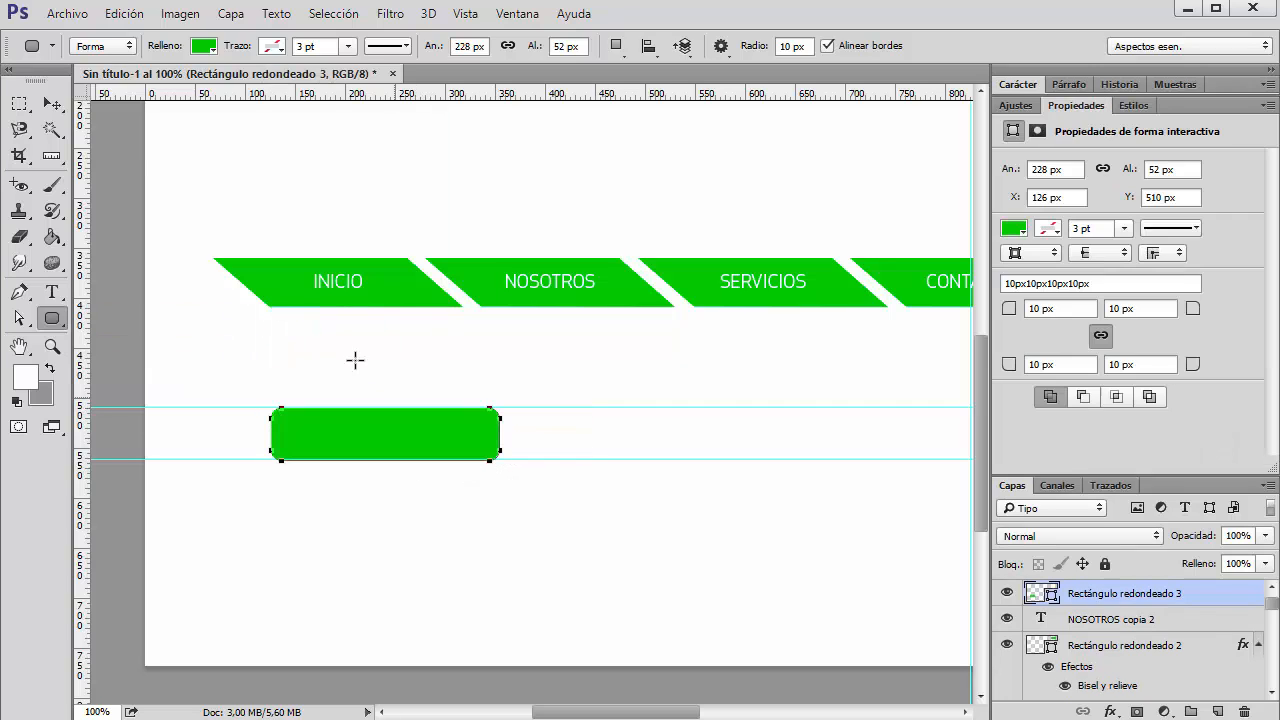
left_click(56, 106)
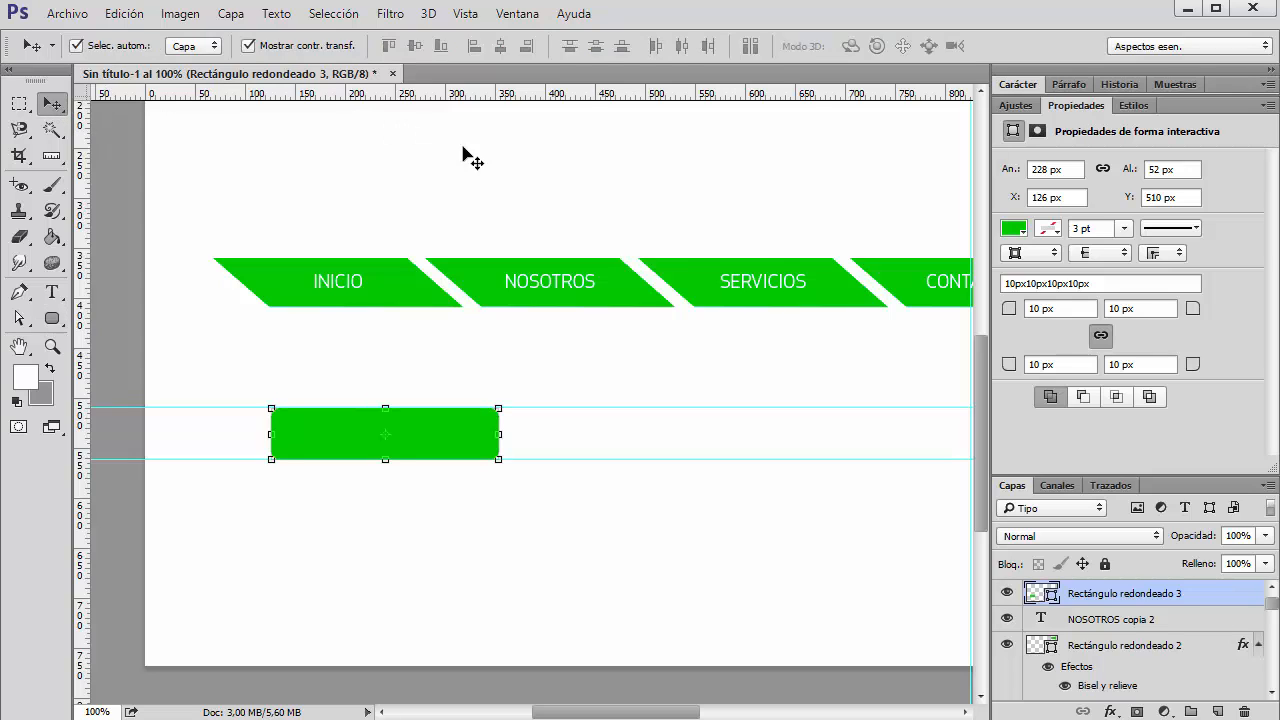
- Switch the new rounded rectangle's fill to a pattern, trying the marbled and dashed patterns before choosing the black dots
left_click(1014, 229)
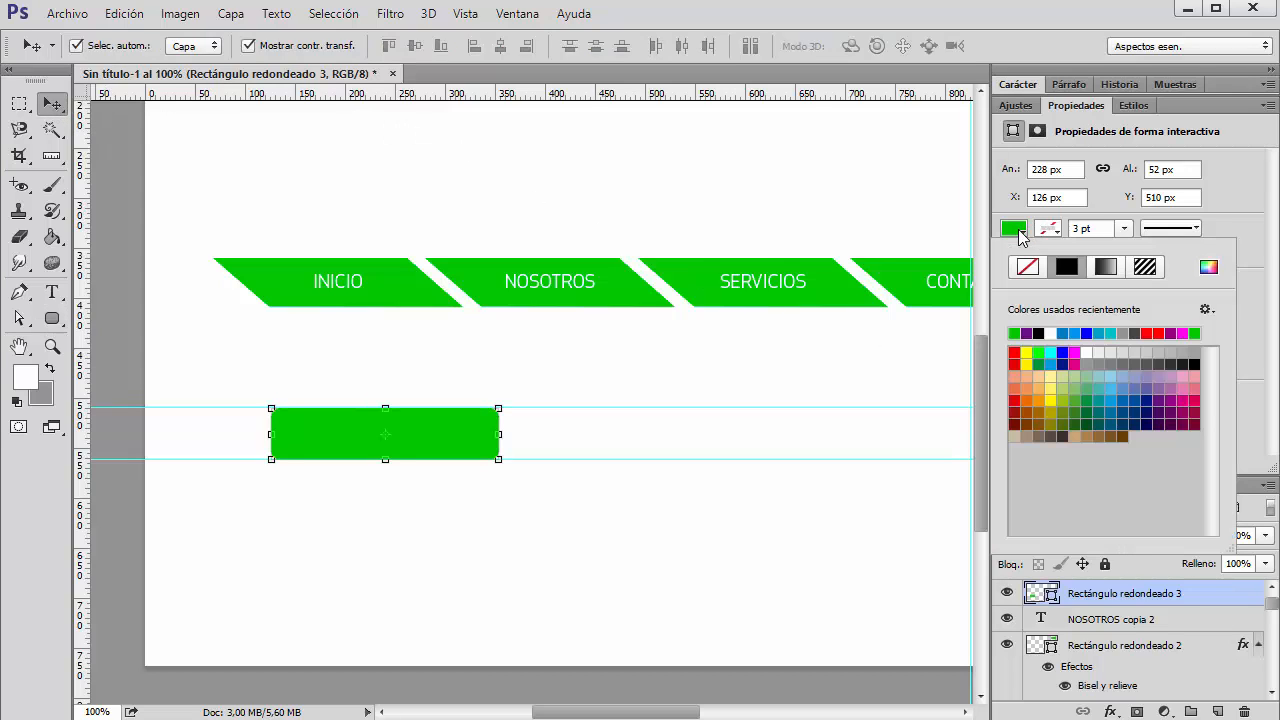
left_click(1146, 268)
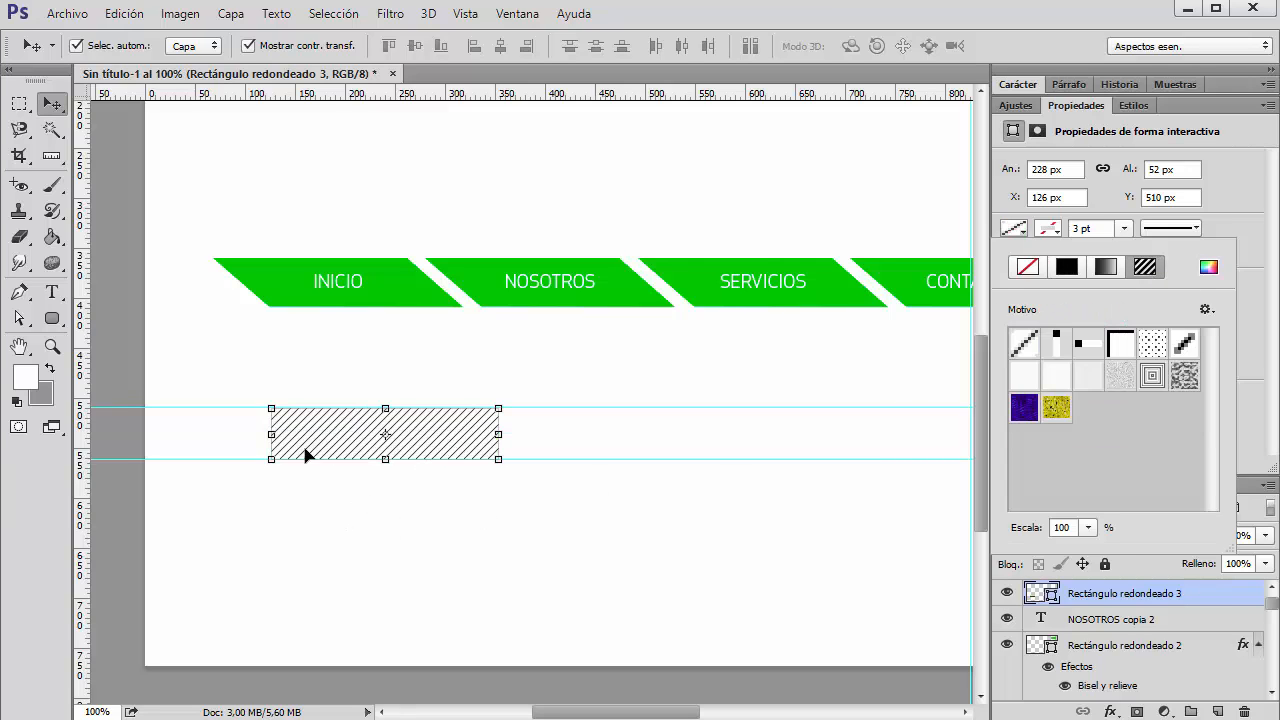
left_click(1185, 377)
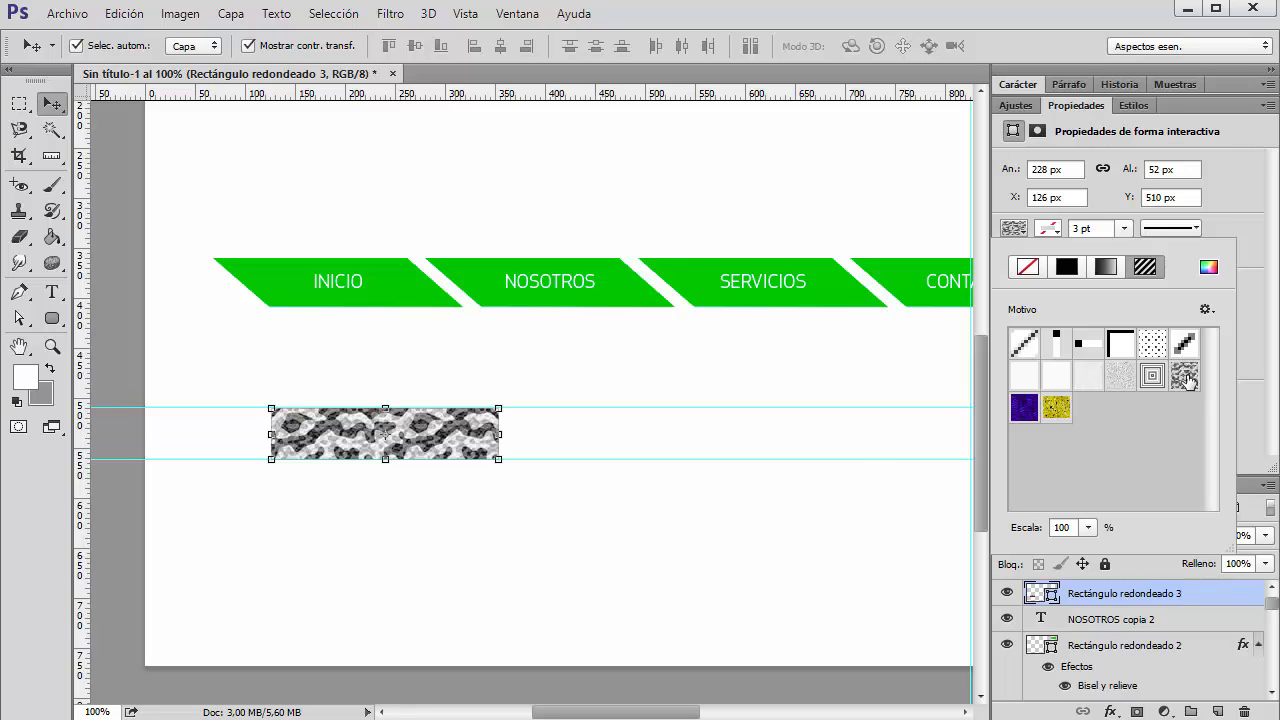
left_click(1183, 344)
left_click(1150, 345)
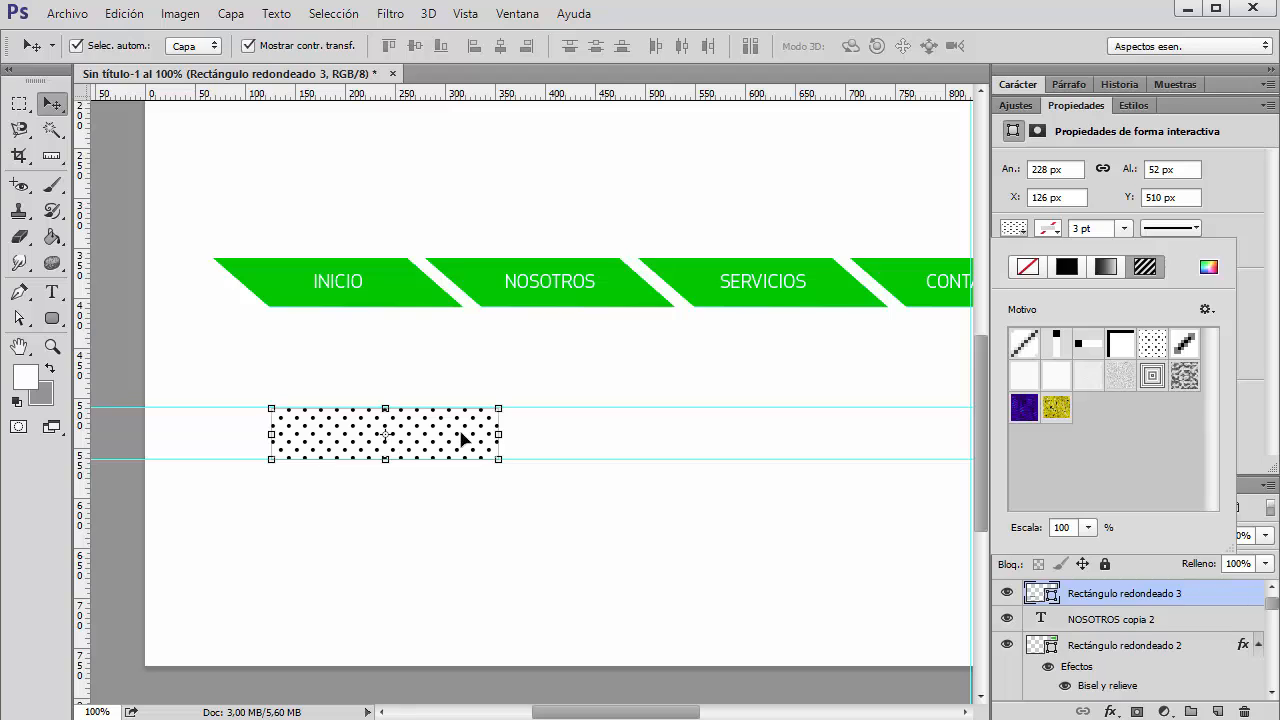
- Copy the INICIO label from the green menu onto the patterned rectangle and move its layer to the top of the stack
left_click(353, 286)
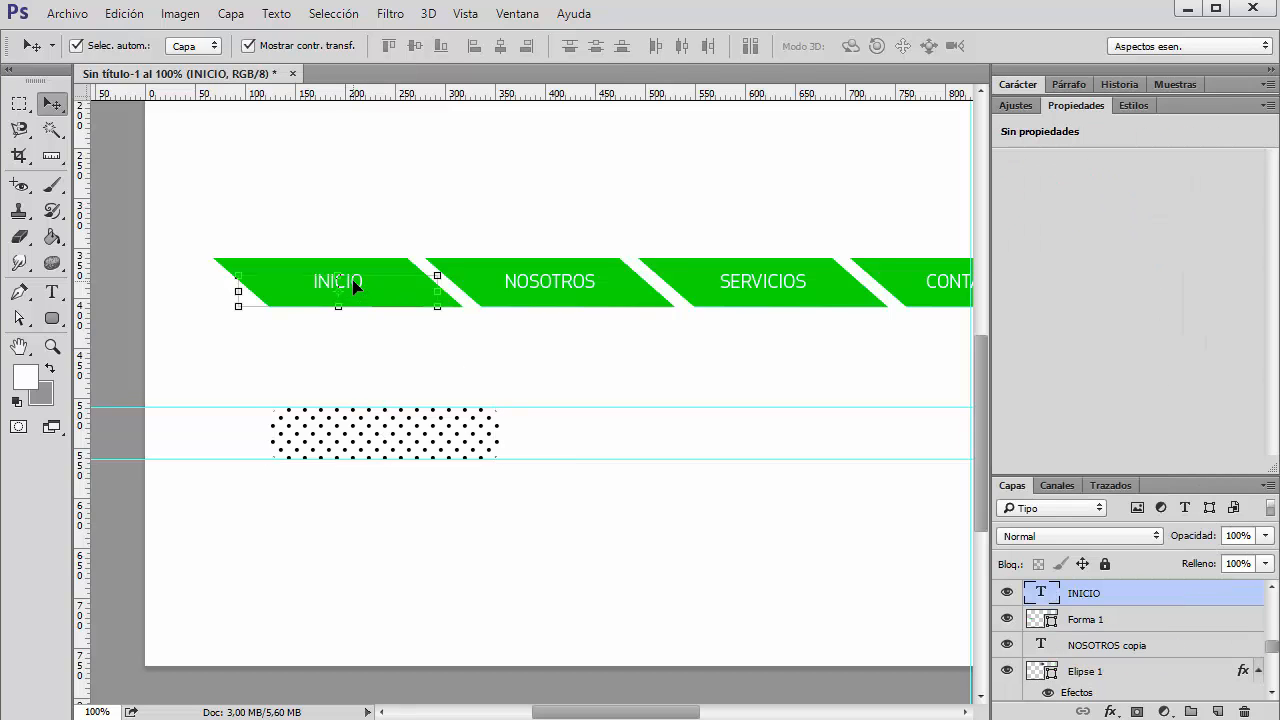
left_click_drag(353, 286, 405, 432)
scroll(1129, 651, "up", 2)
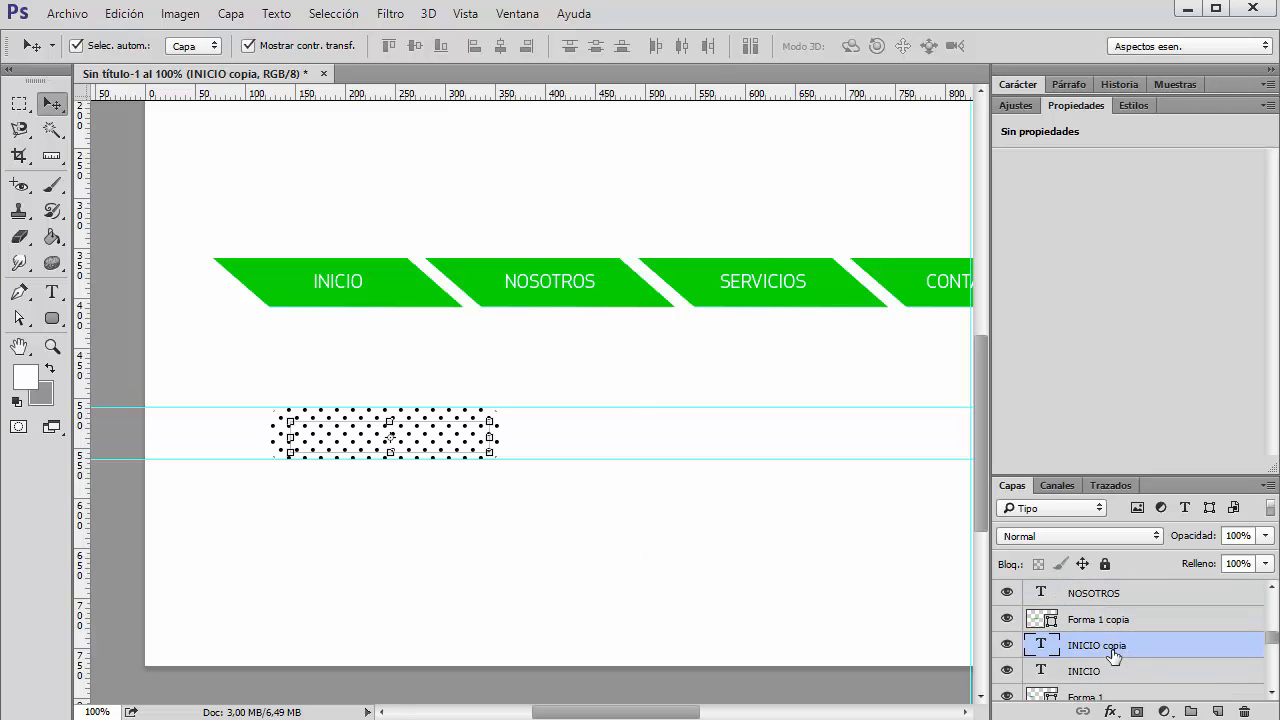
left_click_drag(1113, 654, 1130, 590)
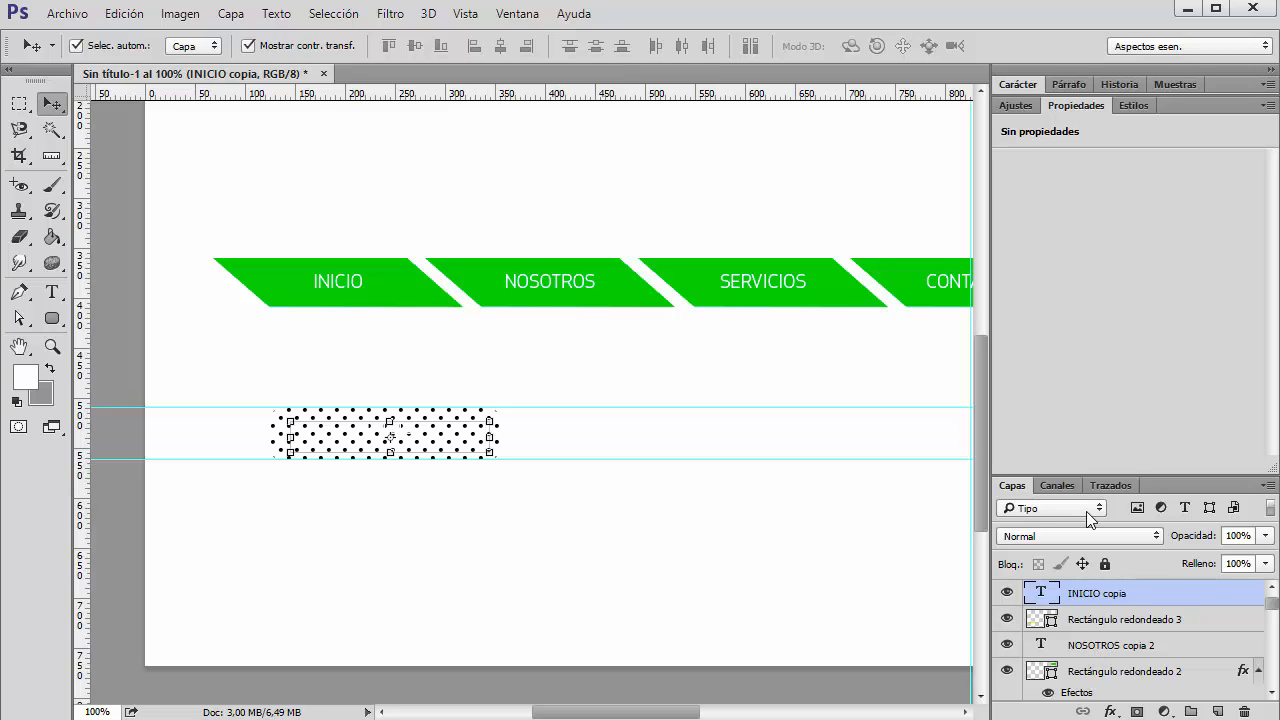
- Format the copied INICIO label in red, faux bold and 24 px, and finish by deselecting it
left_click(1018, 85)
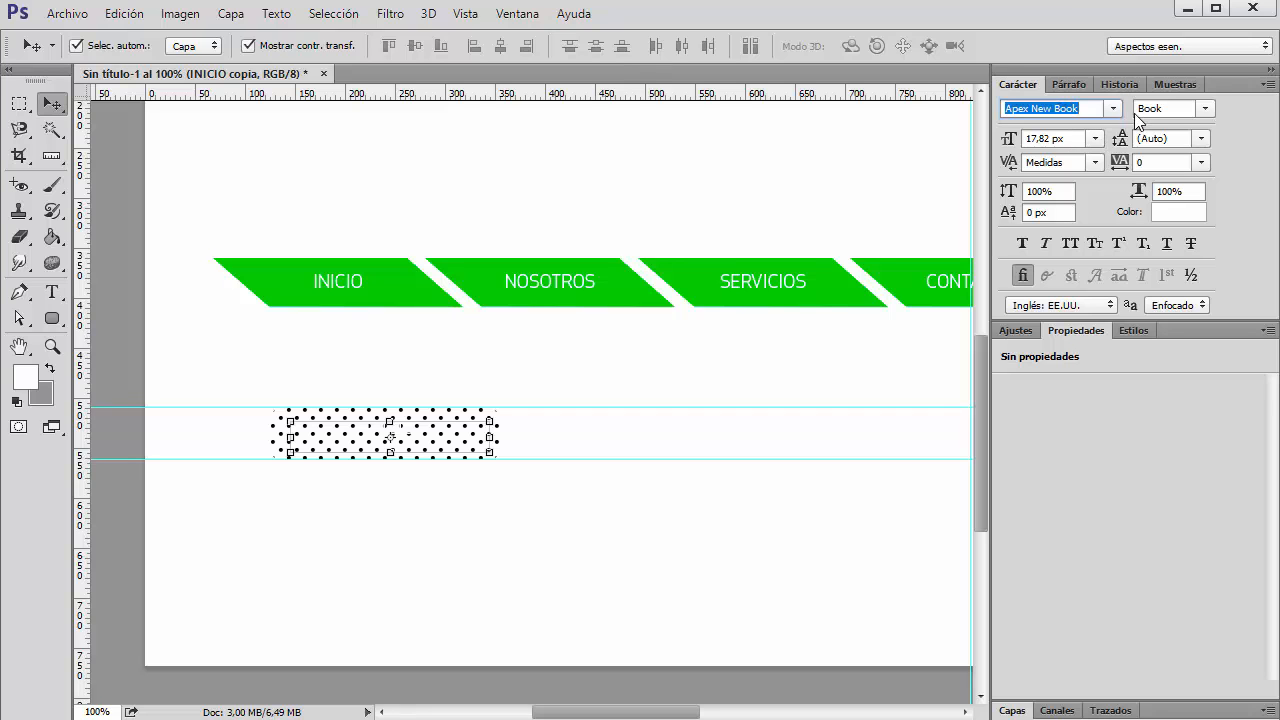
left_click(1179, 212)
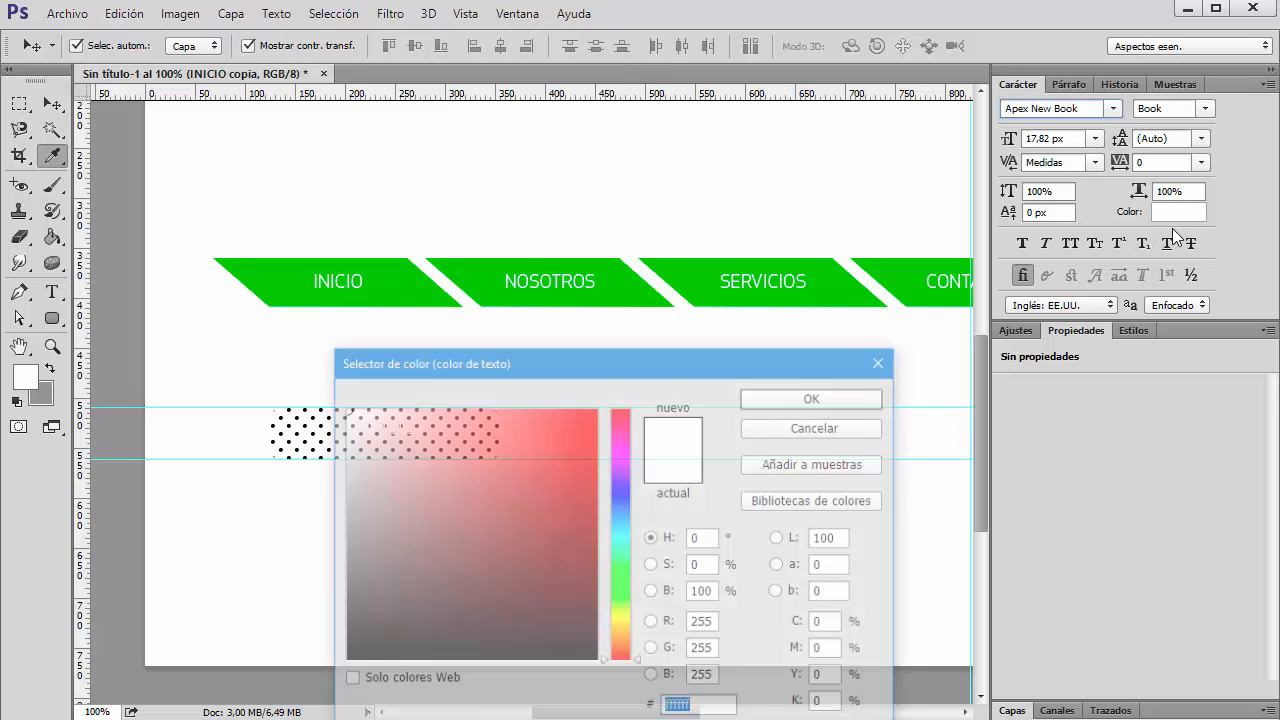
left_click_drag(542, 433, 720, 430)
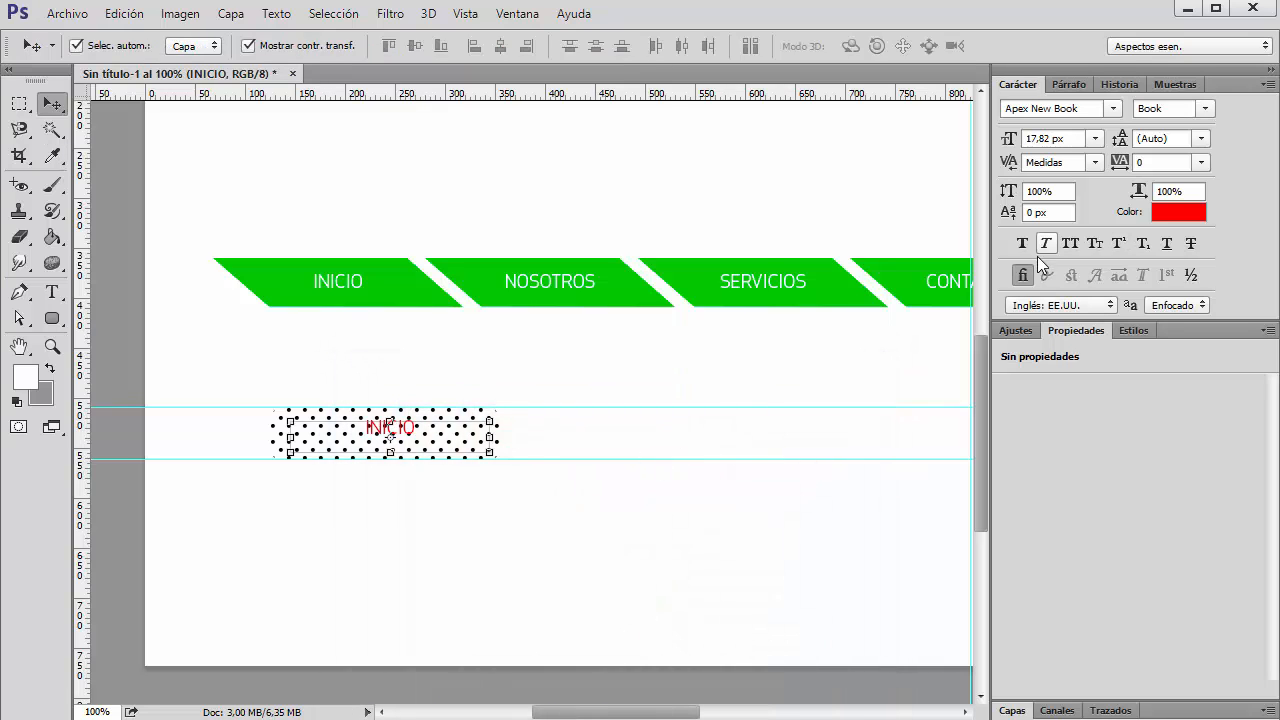
left_click(1024, 242)
left_click(1095, 138)
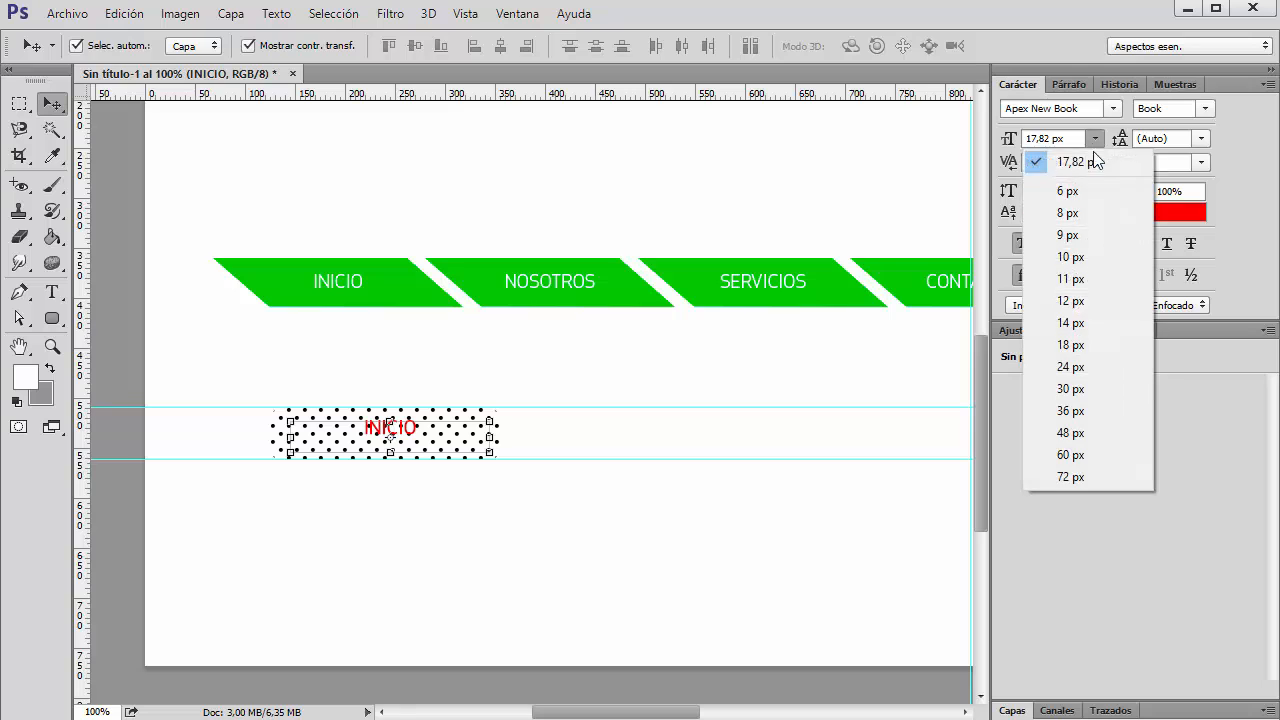
left_click(1071, 367)
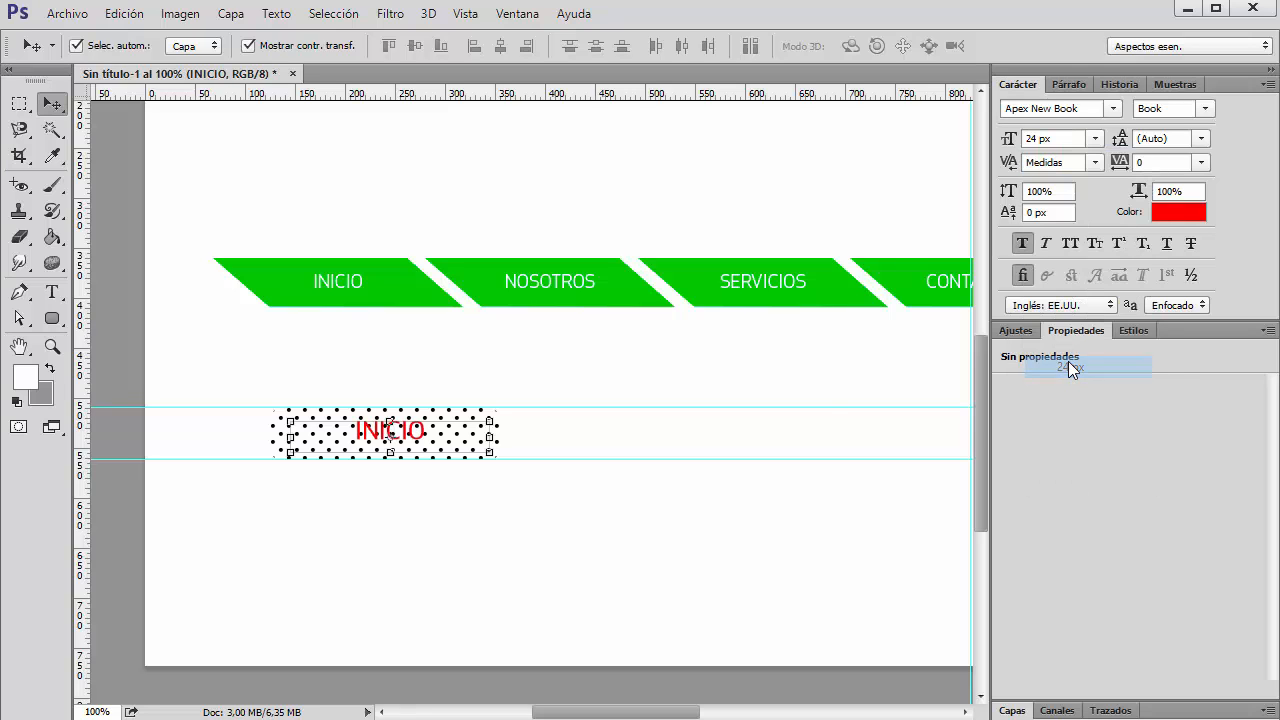
left_click(588, 536)
- Try other fill patterns on the rounded rectangle: diagonal, horizontal and vertical lines, the purple and yellow textures, and concentric squares
left_click(495, 428)
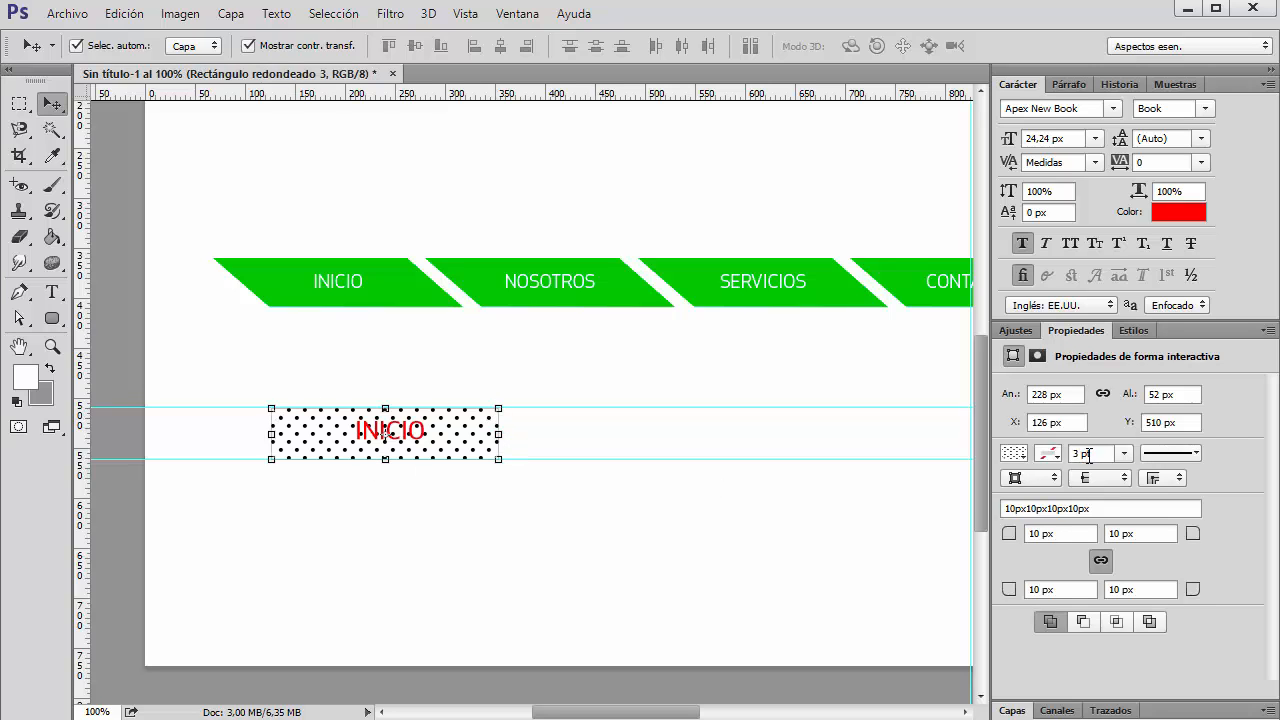
left_click(1014, 454)
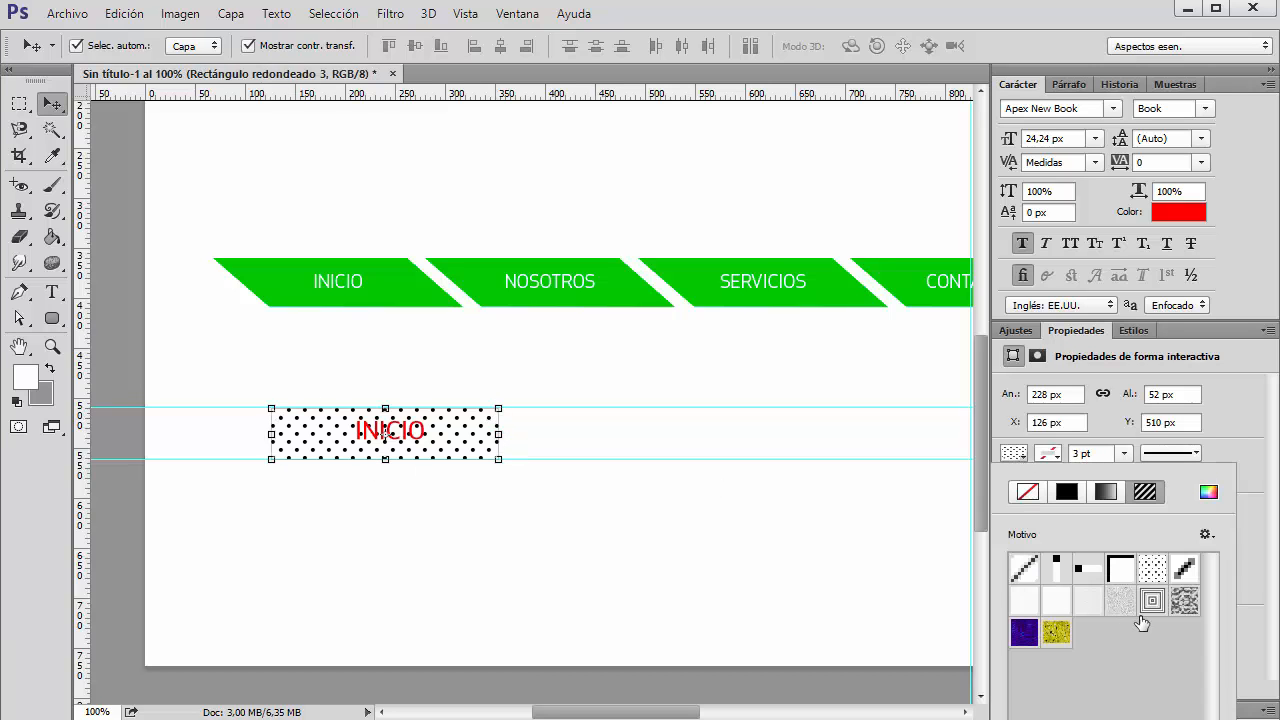
left_click(1184, 570)
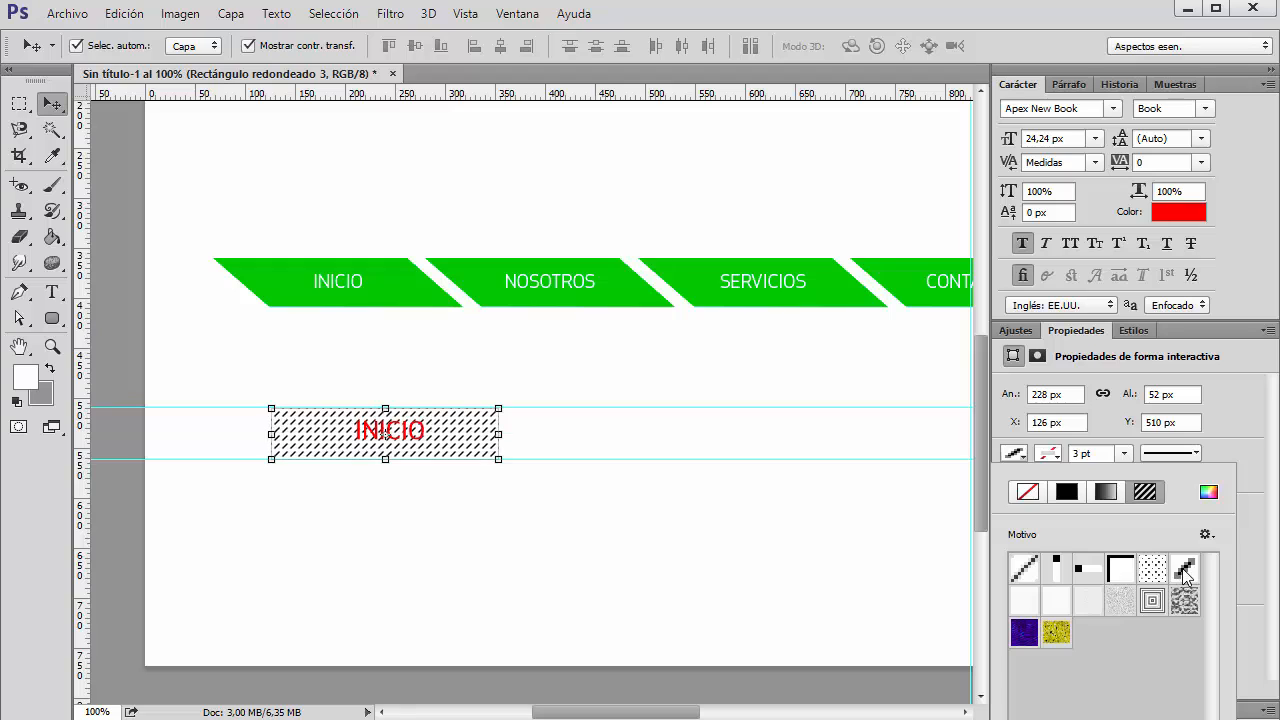
left_click(1030, 571)
left_click(1055, 575)
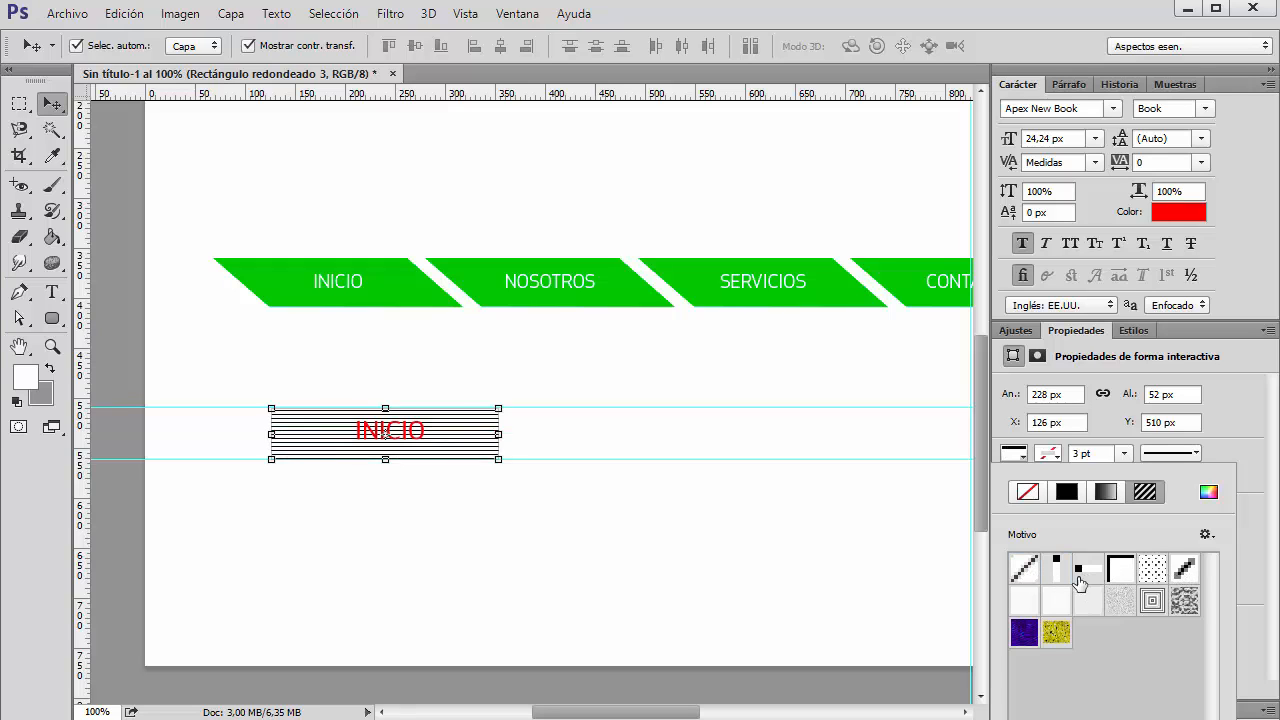
left_click(1092, 578)
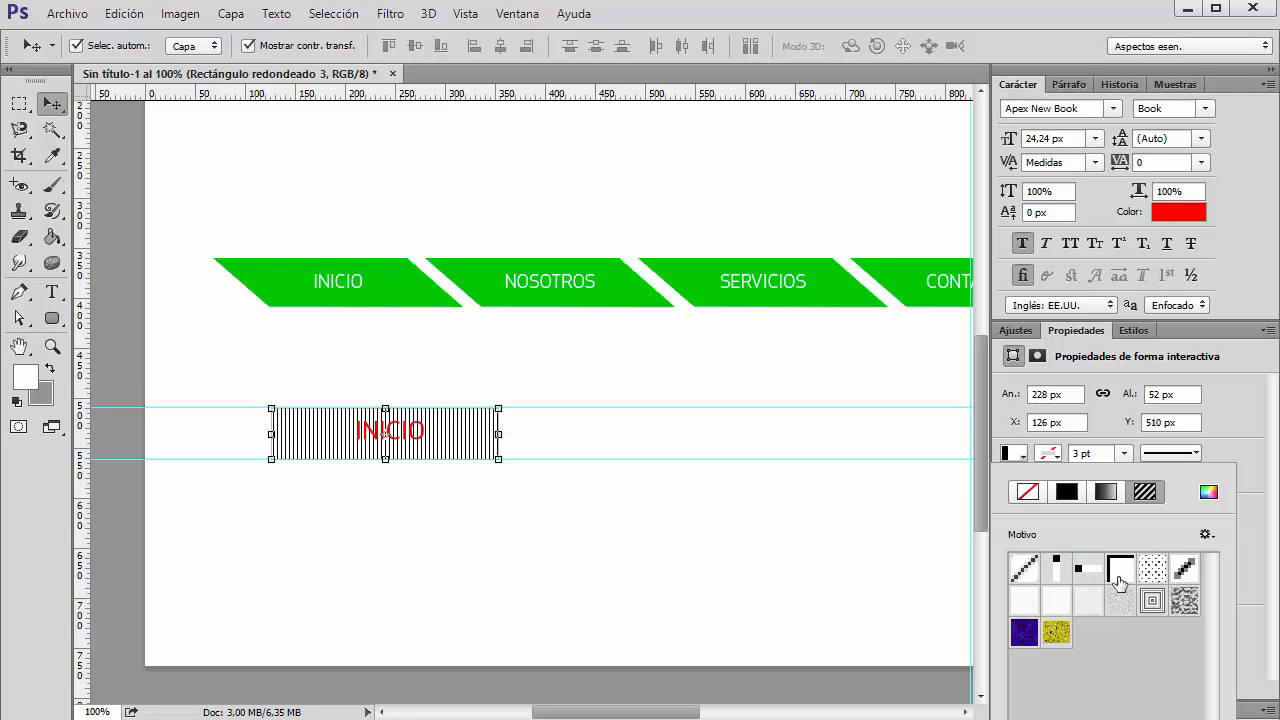
left_click(1058, 628)
left_click(1021, 638)
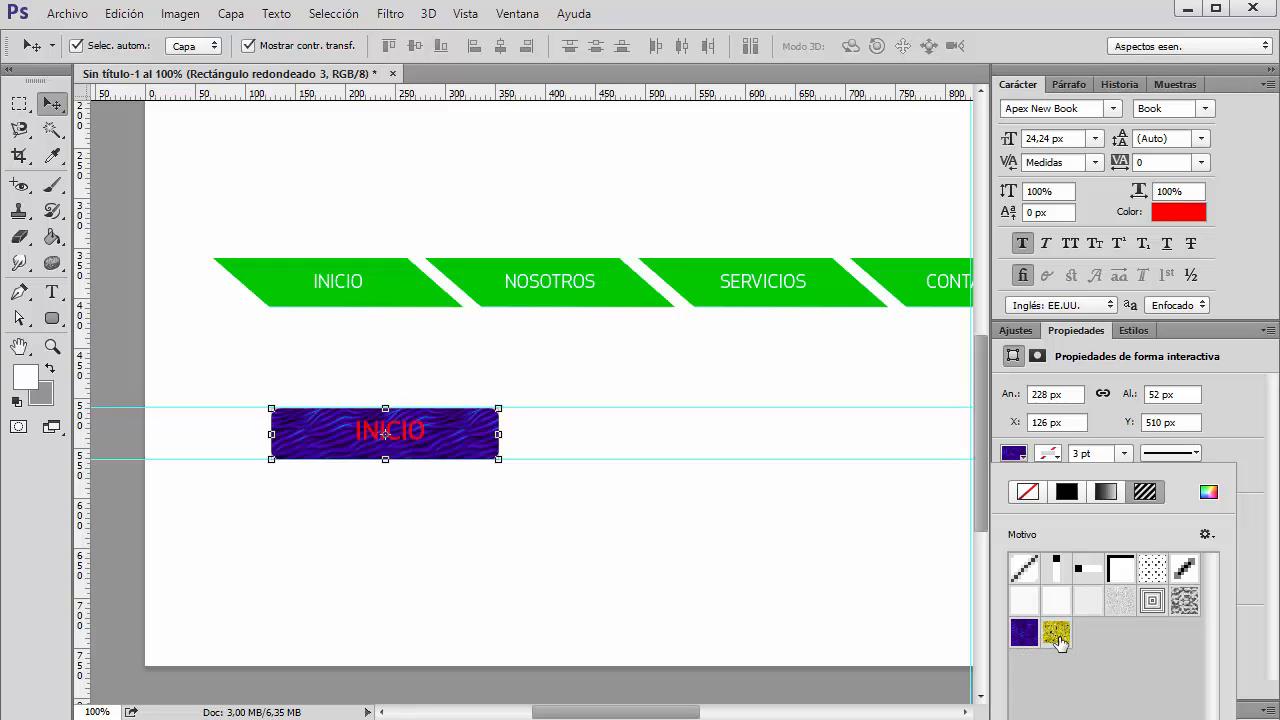
left_click(1056, 632)
left_click(1150, 603)
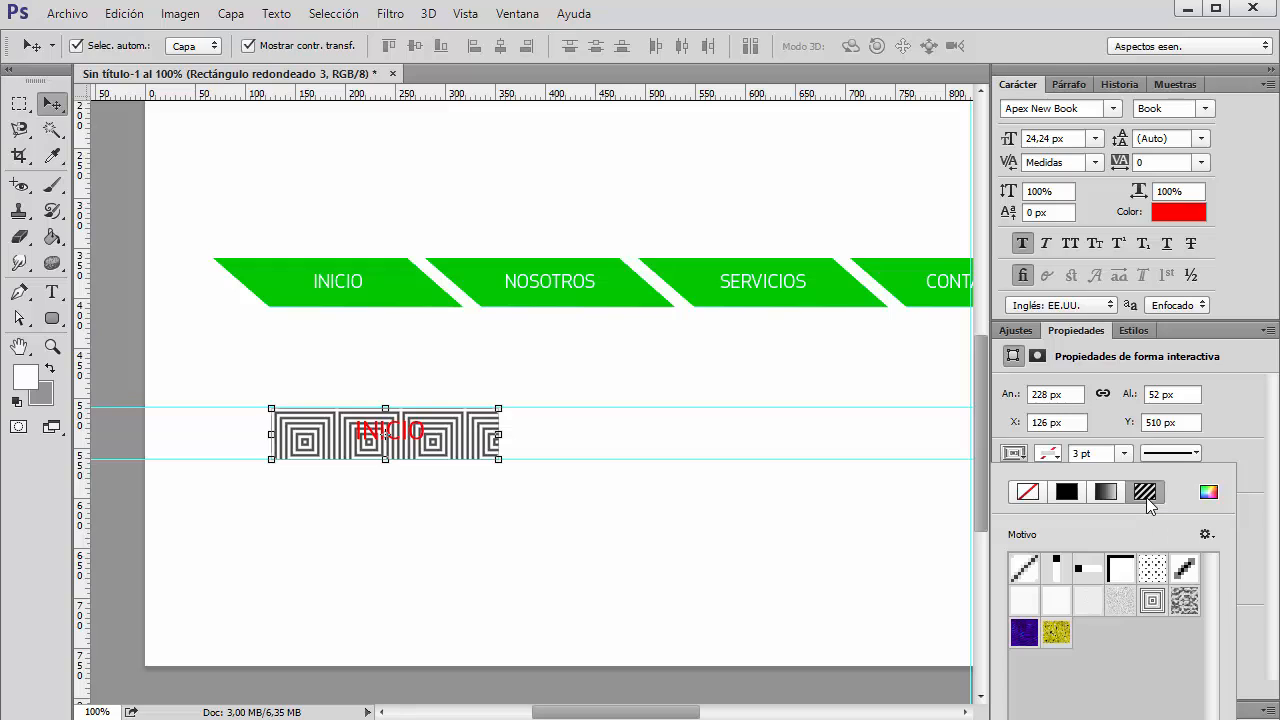
- Change the rounded rectangle's fill to a gradient, compare the blue-gold and copper presets, and choose the white-to-grey one
left_click(1104, 494)
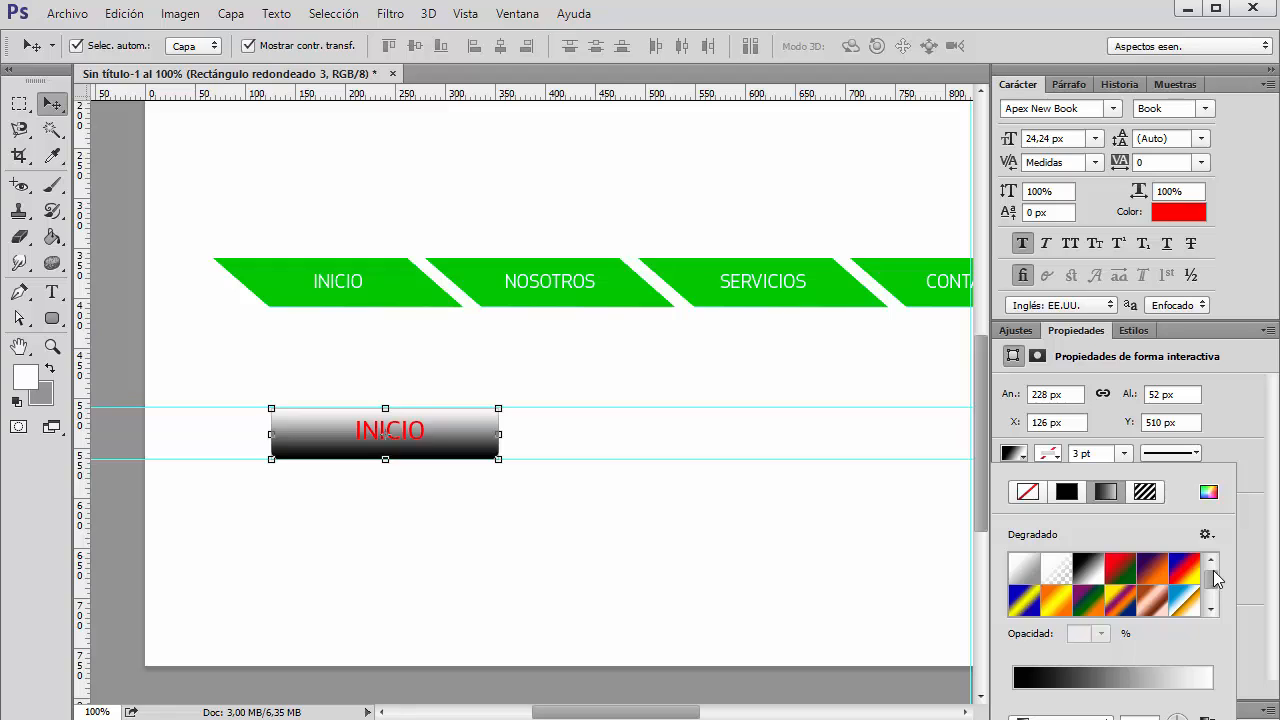
left_click_drag(1213, 571, 1211, 591)
left_click(1180, 571)
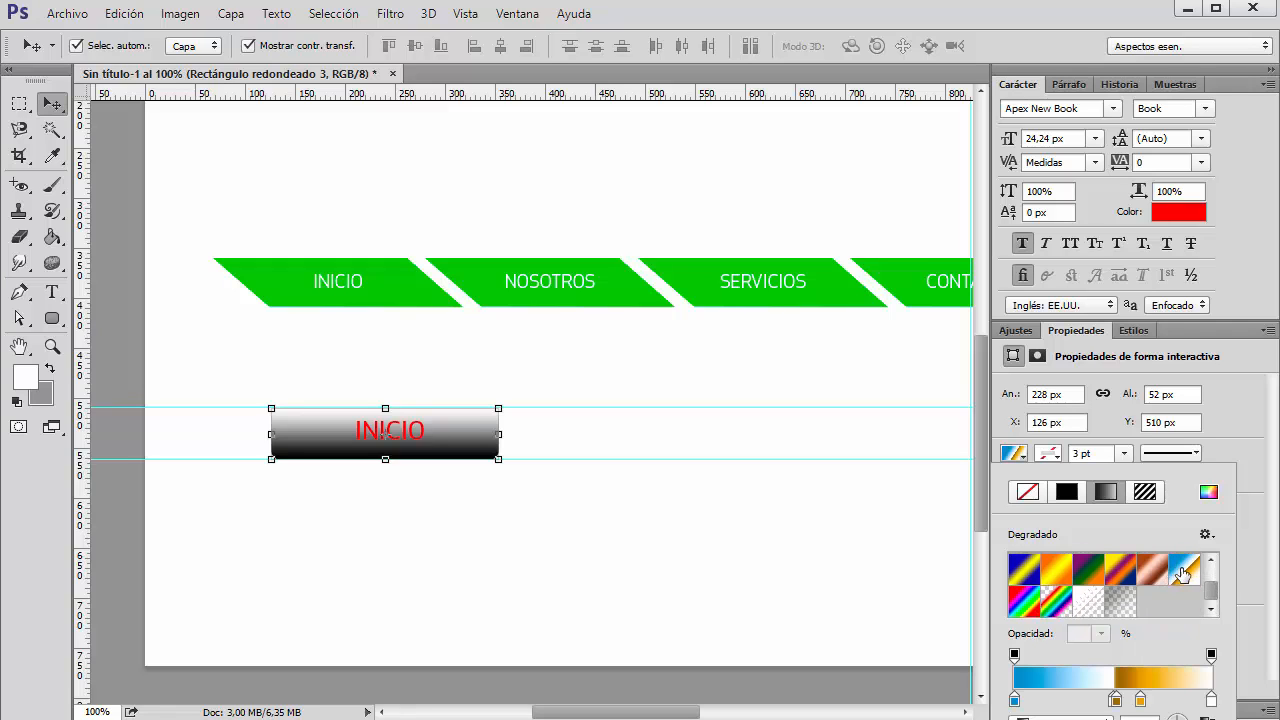
left_click(1152, 570)
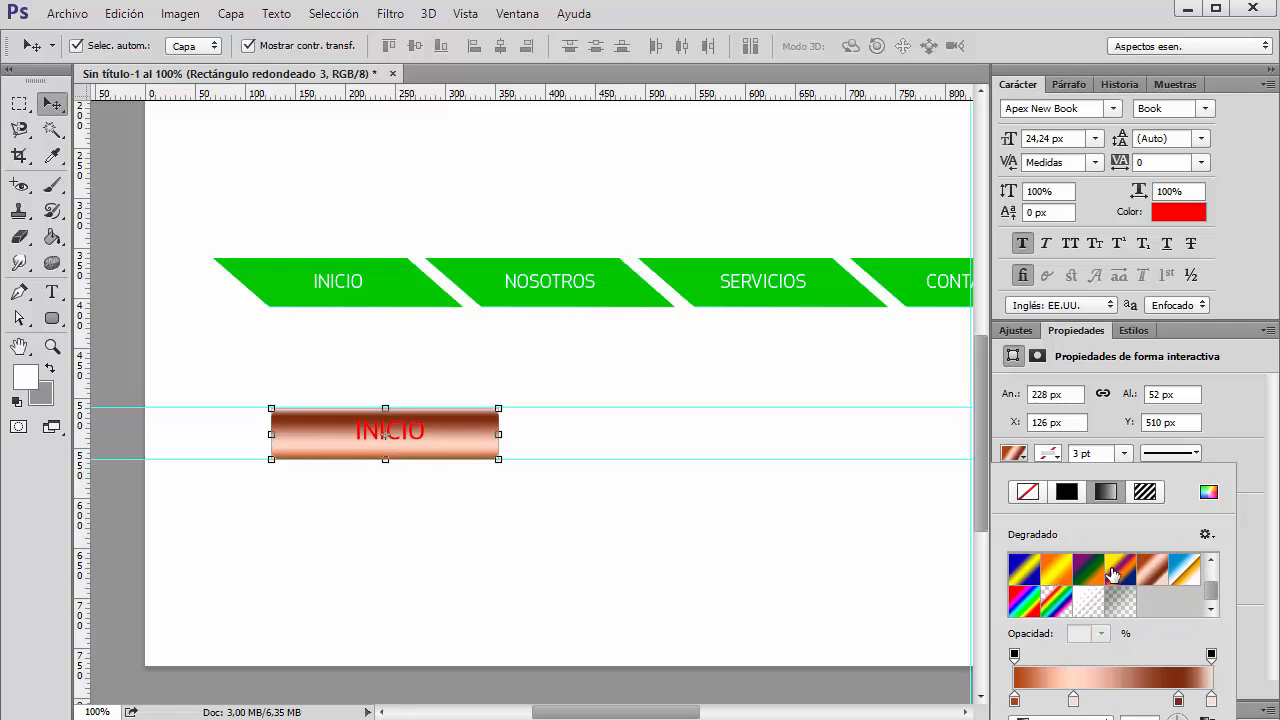
left_click_drag(1213, 592, 1213, 572)
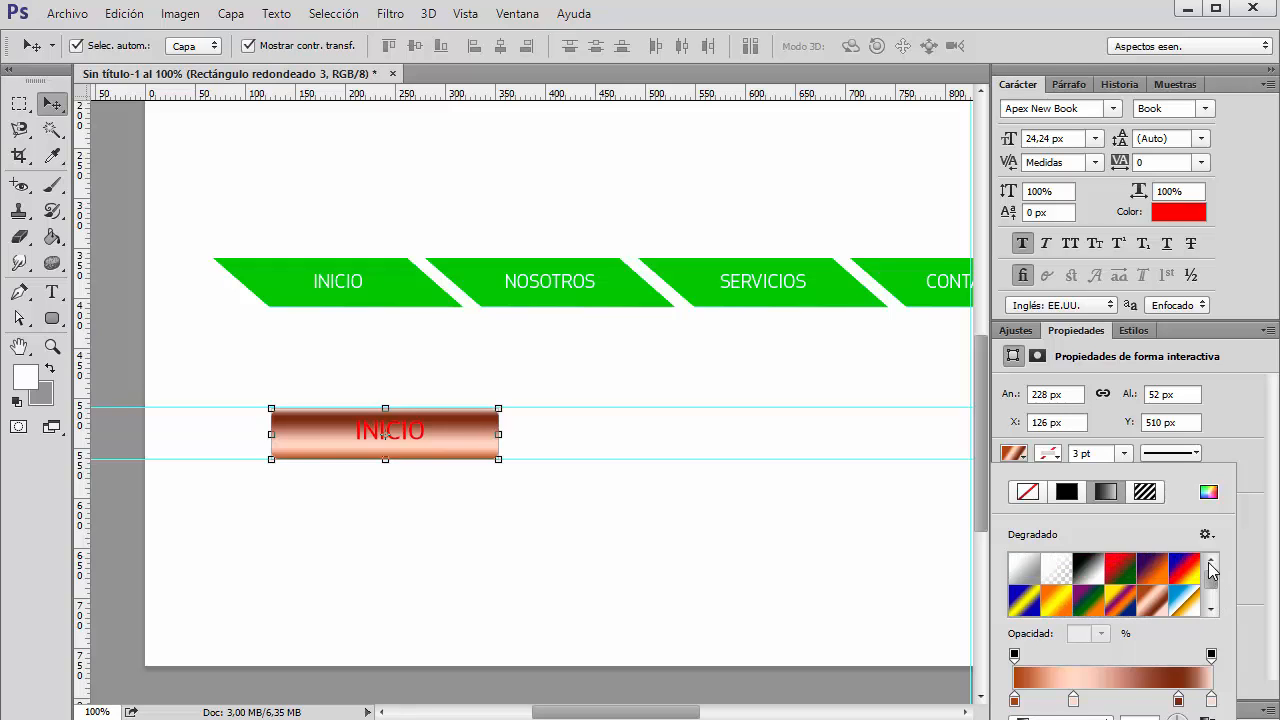
left_click(1030, 571)
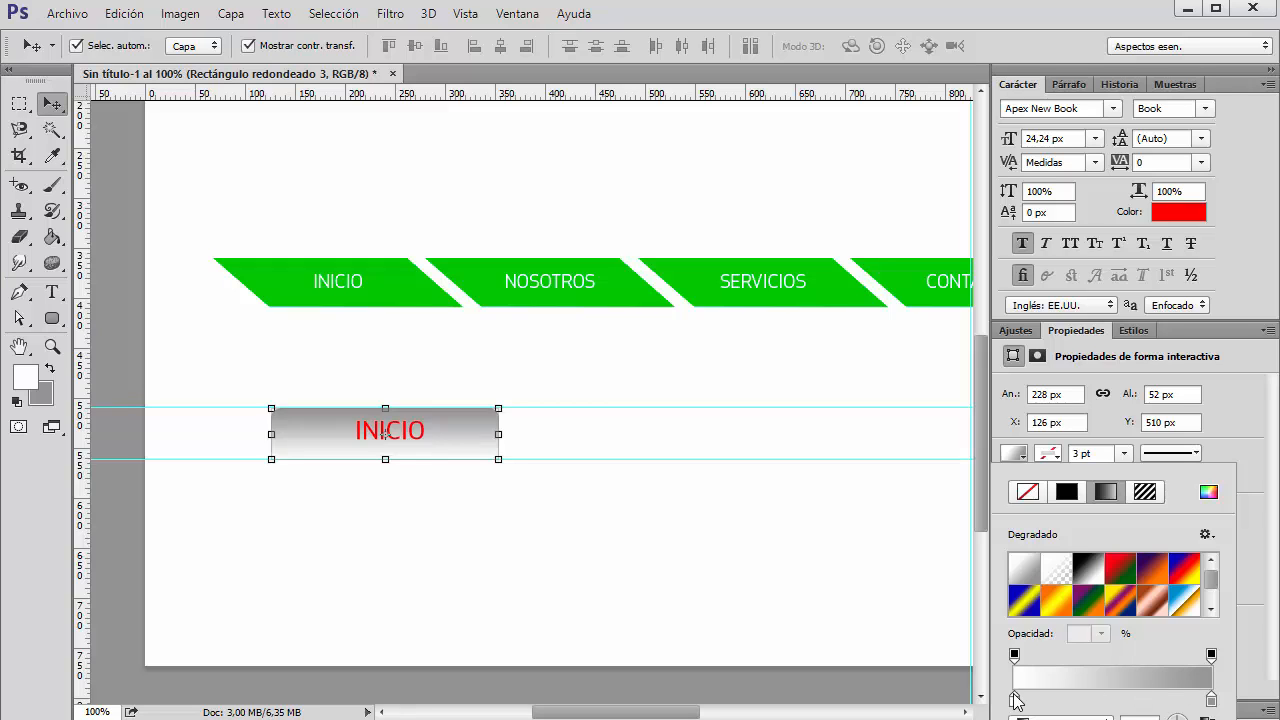
- Try the Radial type for the rectangle's white-to-grey gradient fill, and set the gradient type to Ángulo
left_click_drag(1014, 656, 980, 664)
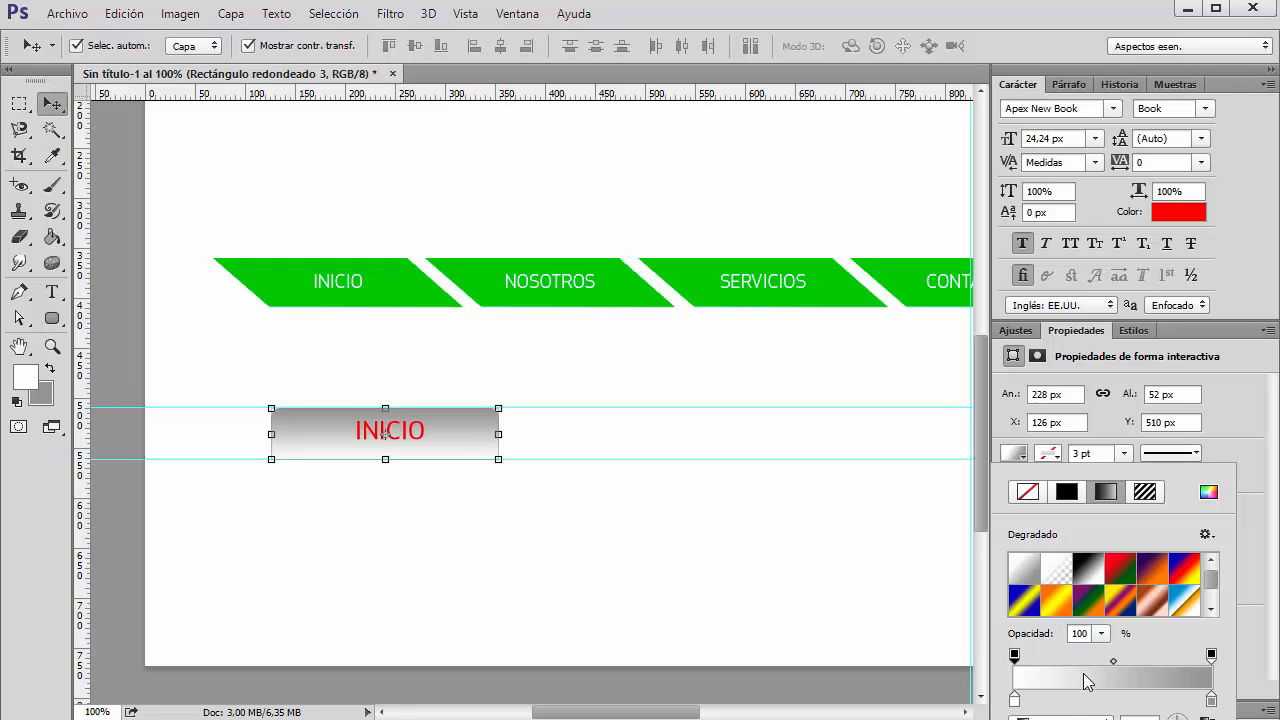
left_click(1064, 717)
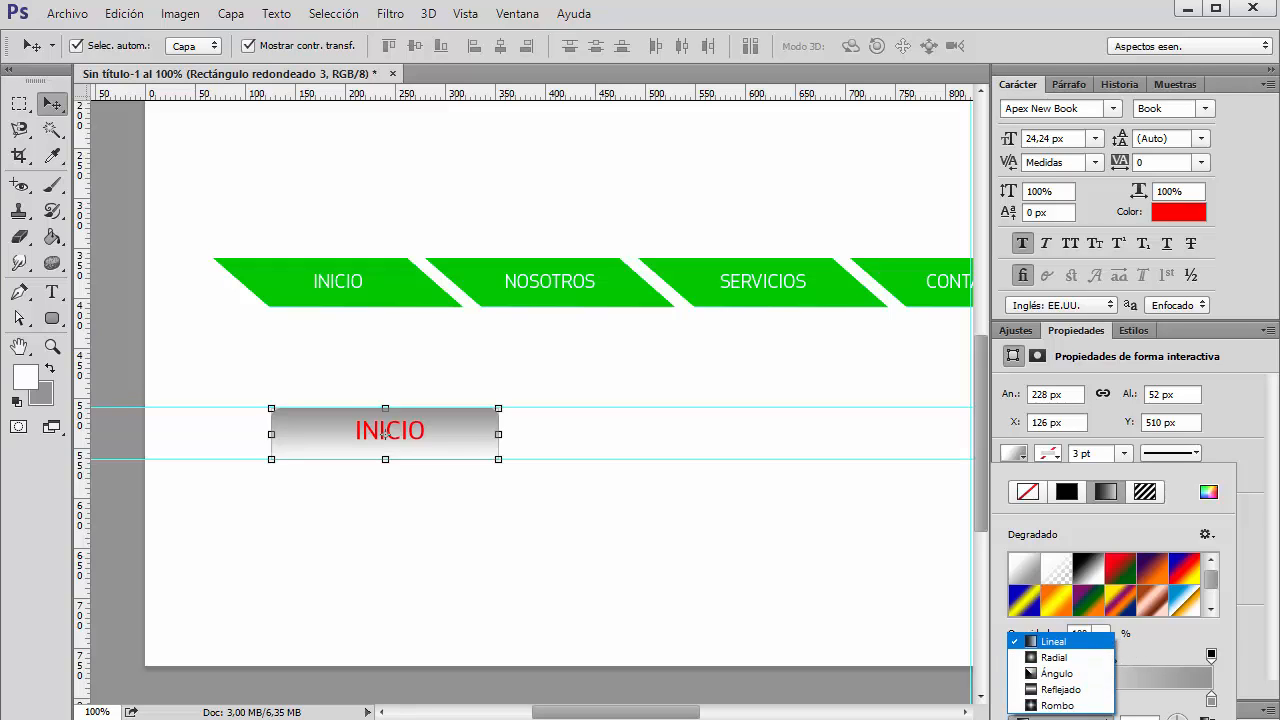
left_click(1062, 658)
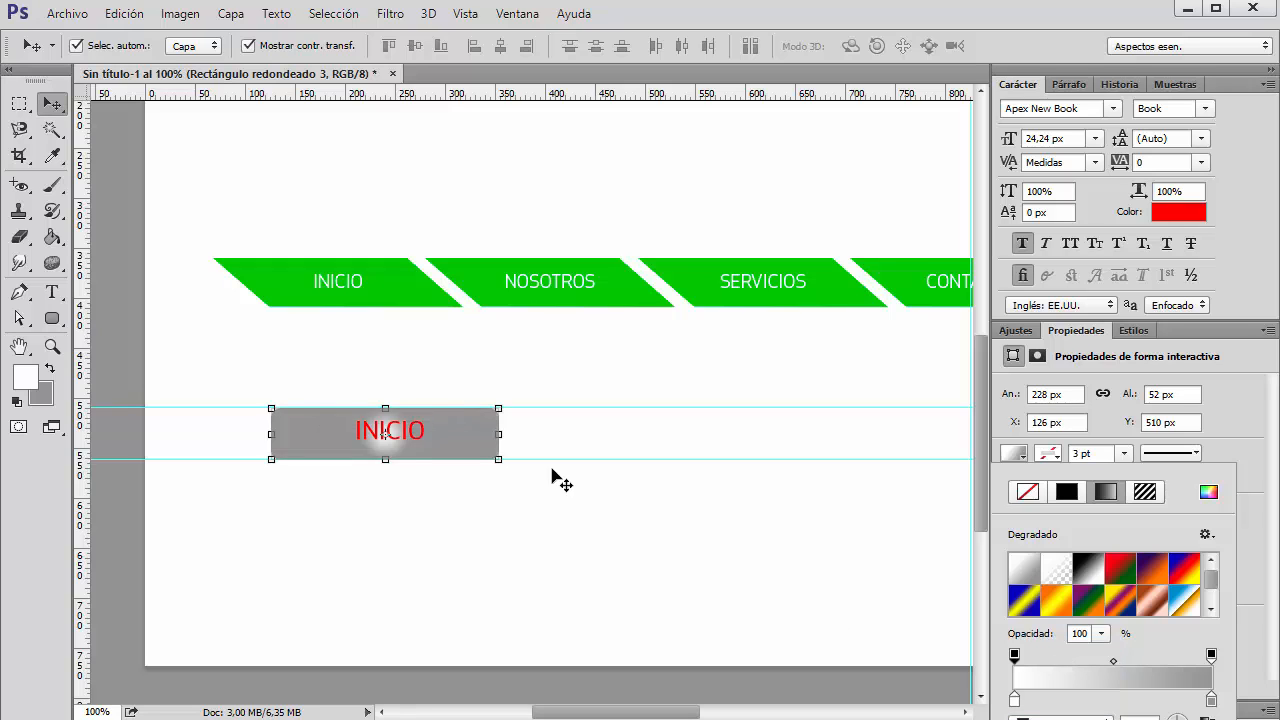
left_click(1064, 717)
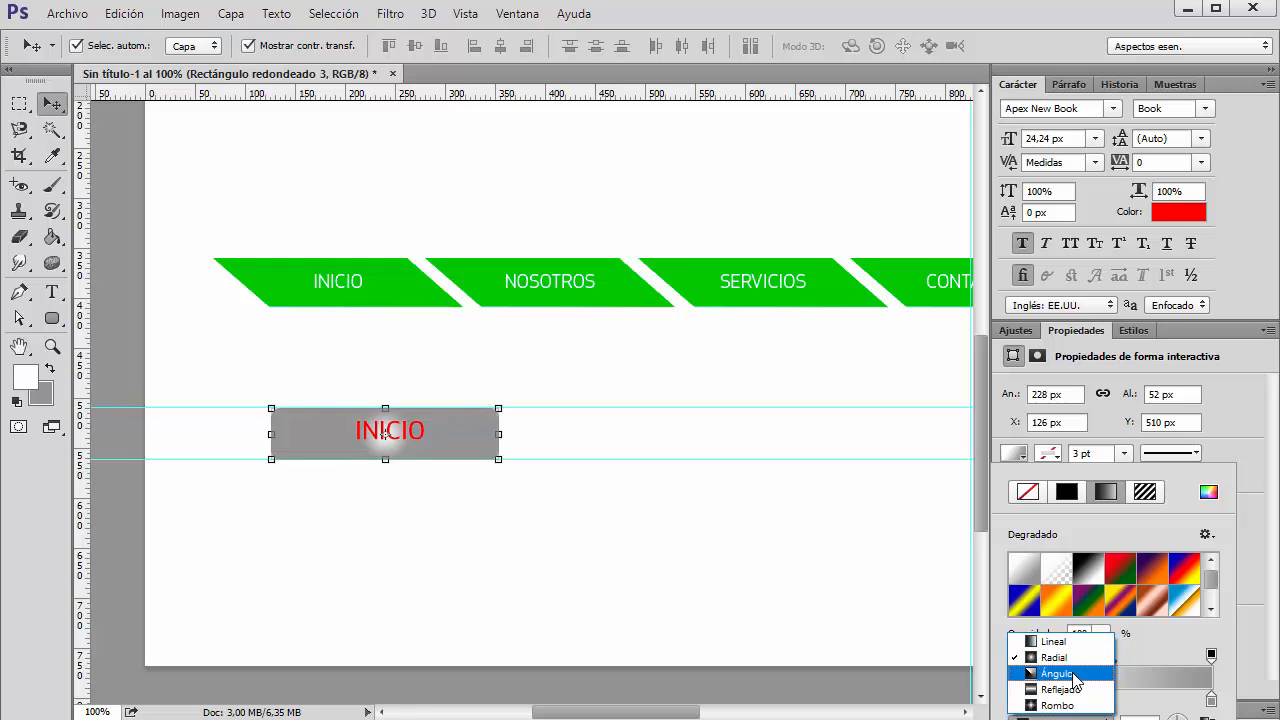
left_click(1074, 690)
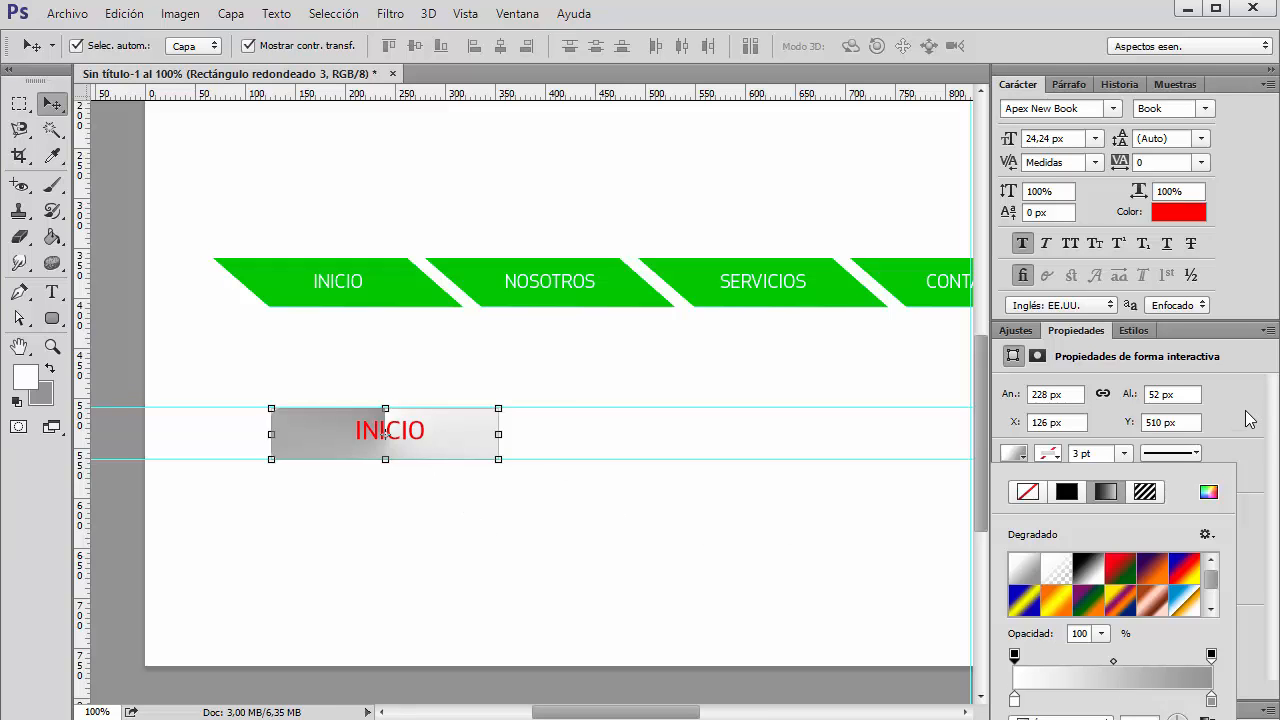
- Change the white stop of the rounded rectangle's gradient fill to light blue
left_click(1018, 86)
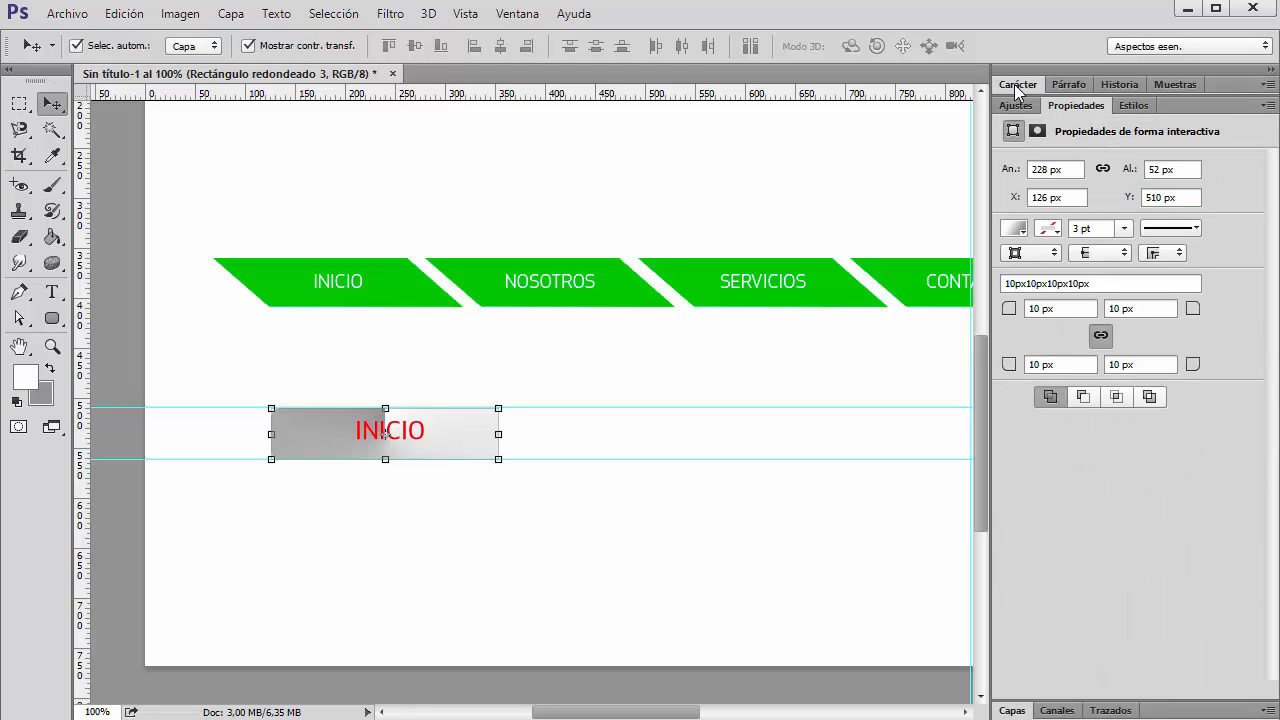
left_click(1024, 230)
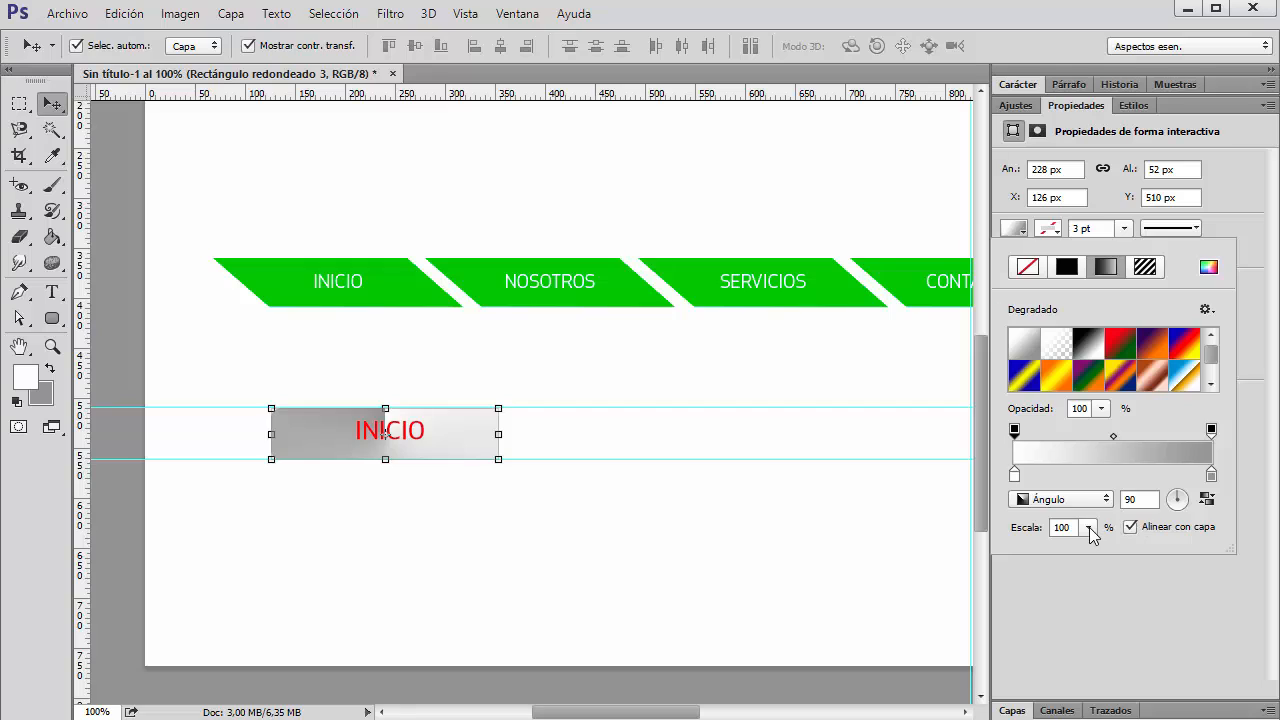
left_click(1014, 474)
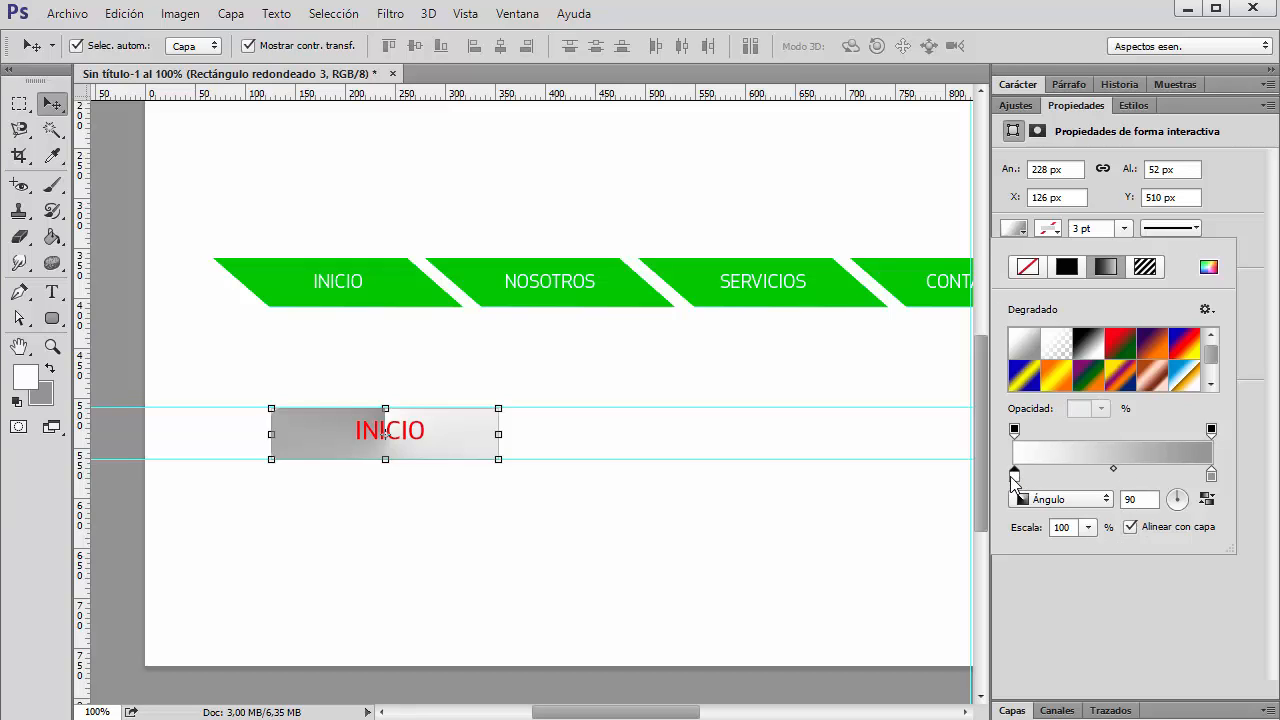
double_click(1014, 478)
left_click(420, 440)
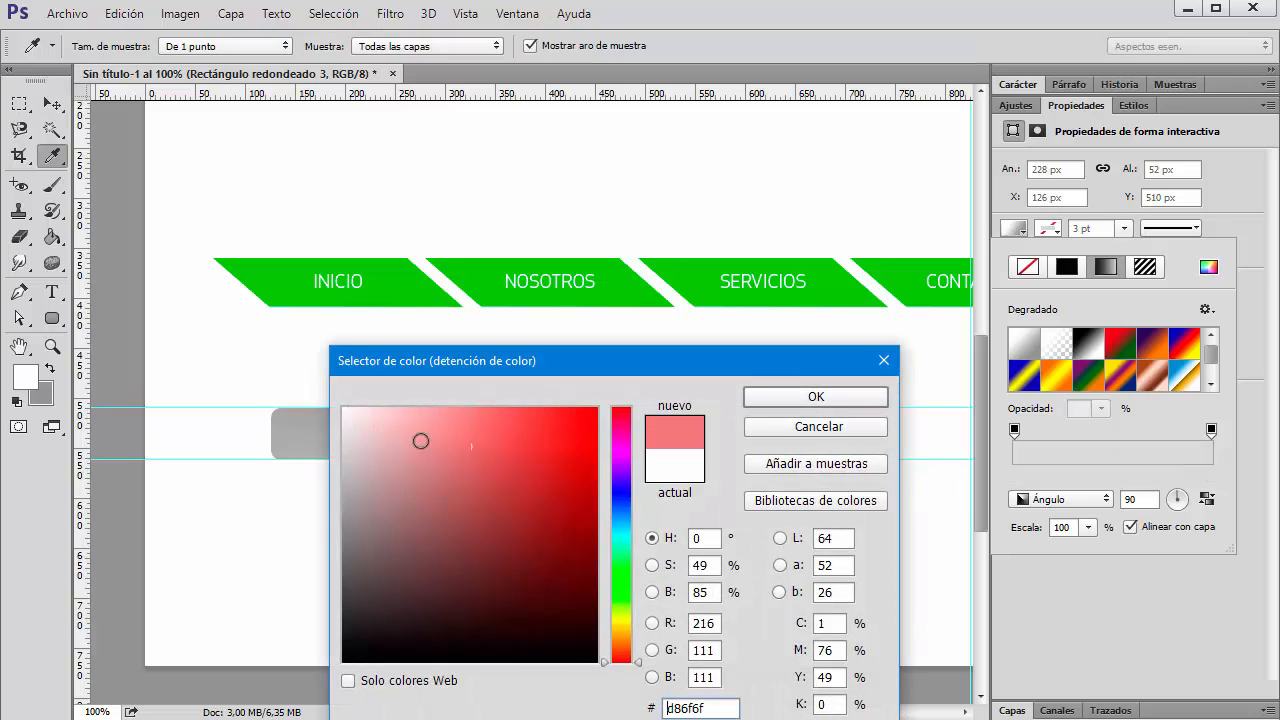
left_click(392, 437)
left_click(617, 522)
mouse_move(598, 459)
left_mouse_down()
mouse_move(591, 414)
mouse_move(497, 399)
mouse_move(437, 414)
left_mouse_up()
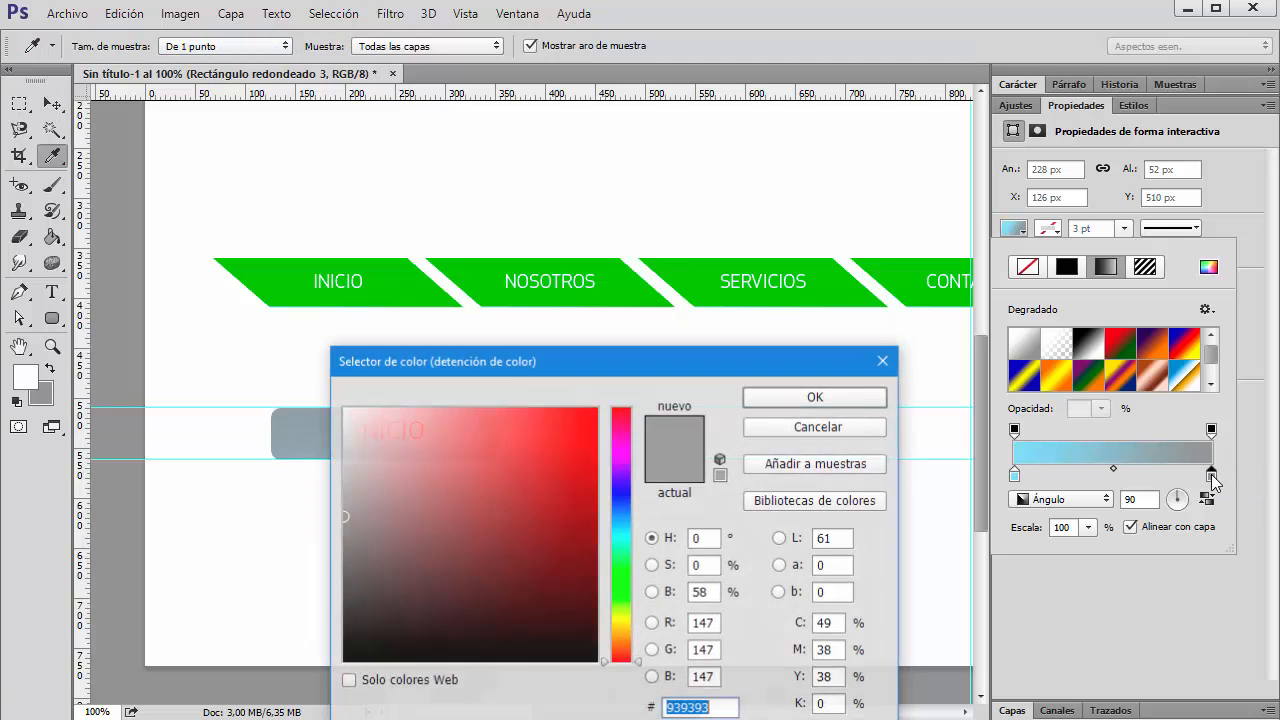
- Set the grey end stop of the rectangle's gradient to bright blue #2294ff
left_click_drag(643, 373, 913, 248)
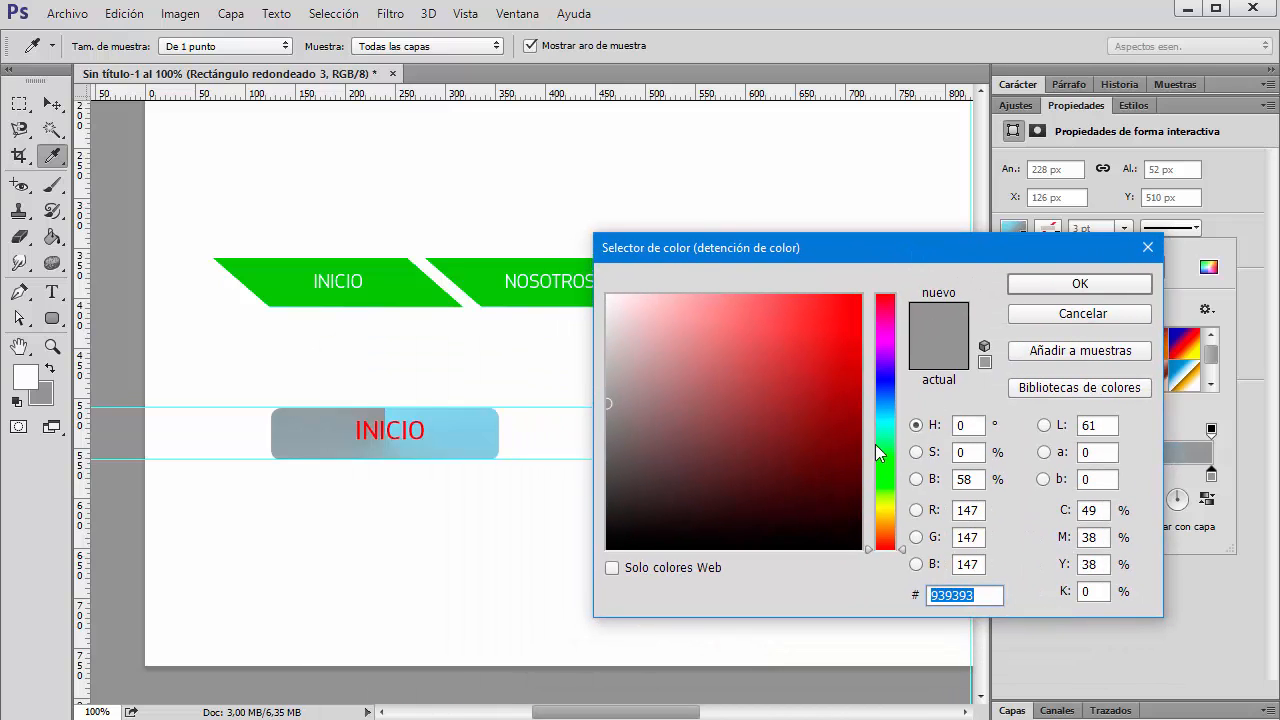
left_click(882, 401)
left_click(827, 296)
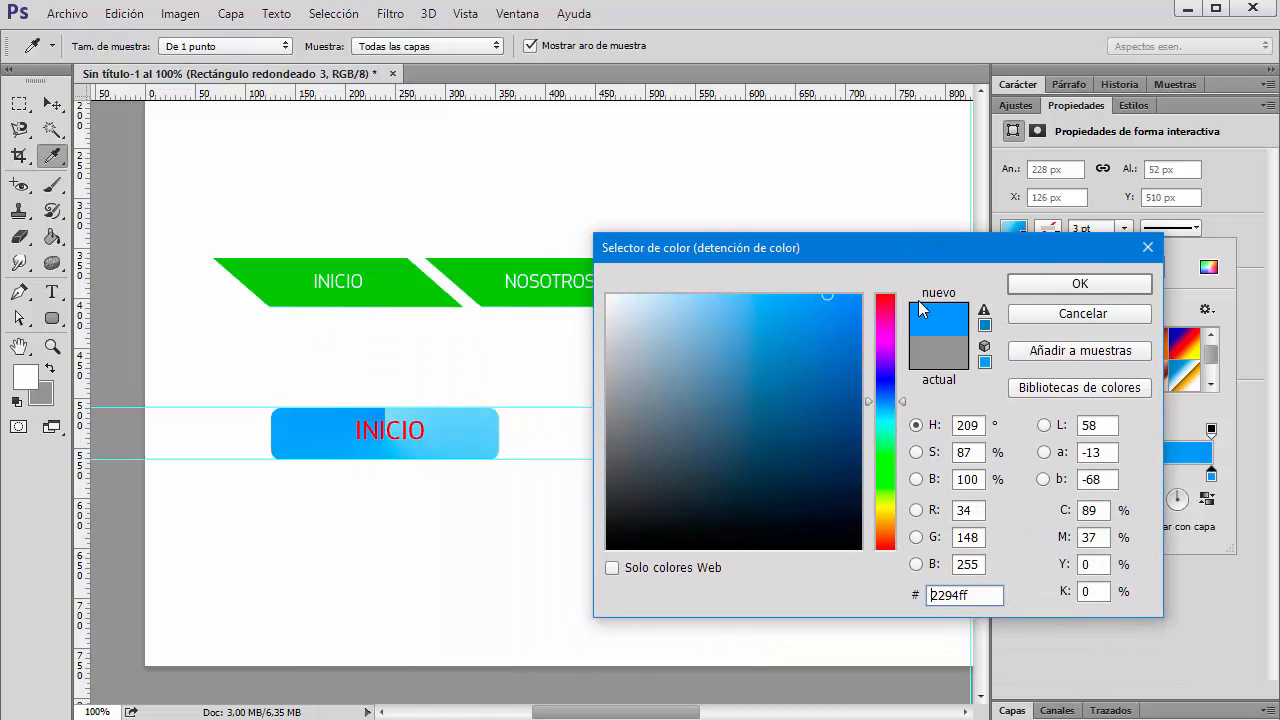
left_click(1075, 284)
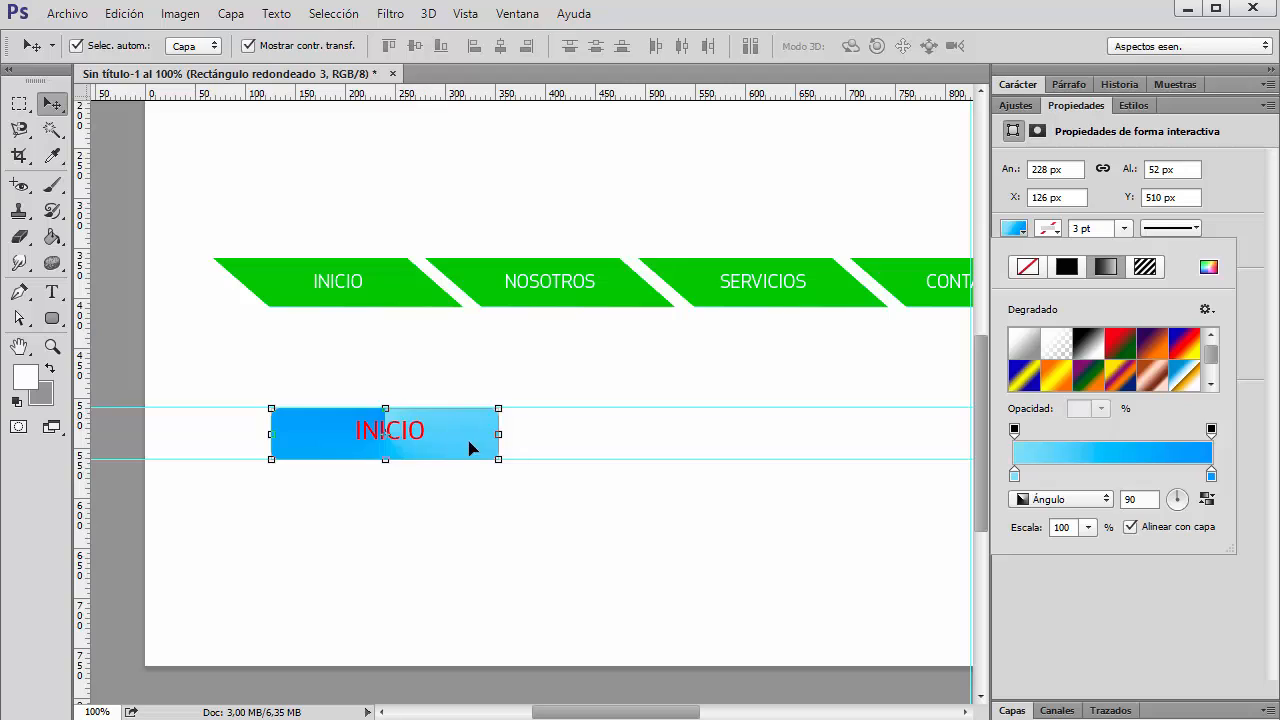
- Try the Lineal and Radial types for the rectangle's blue gradient, set it to Reflejado, and deselect the shape
left_click(1081, 499)
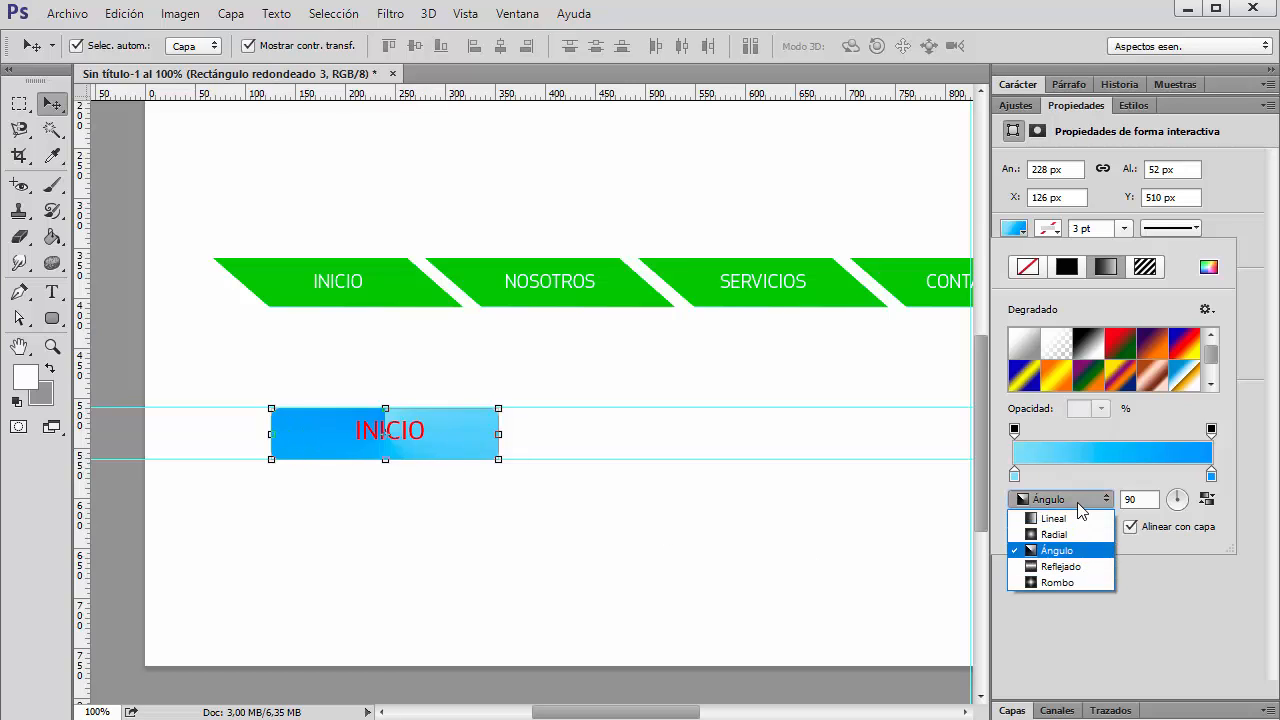
left_click(1068, 518)
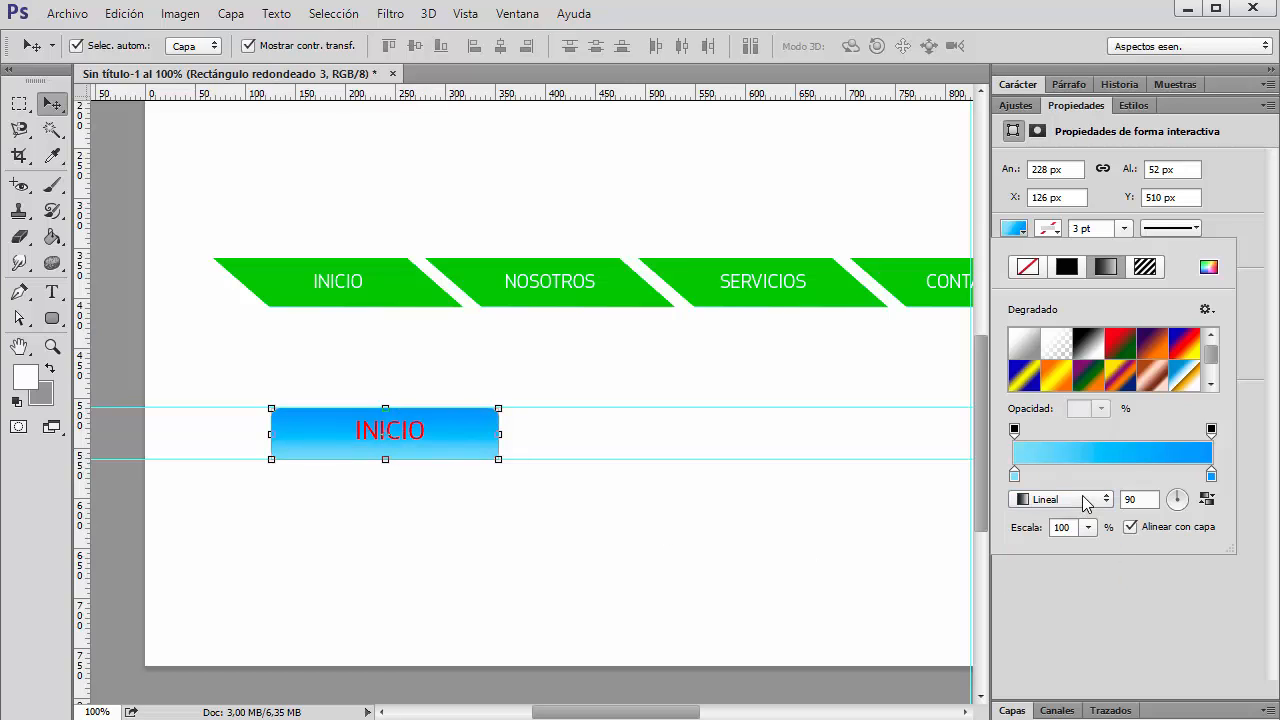
left_click(1086, 500)
left_click(1060, 530)
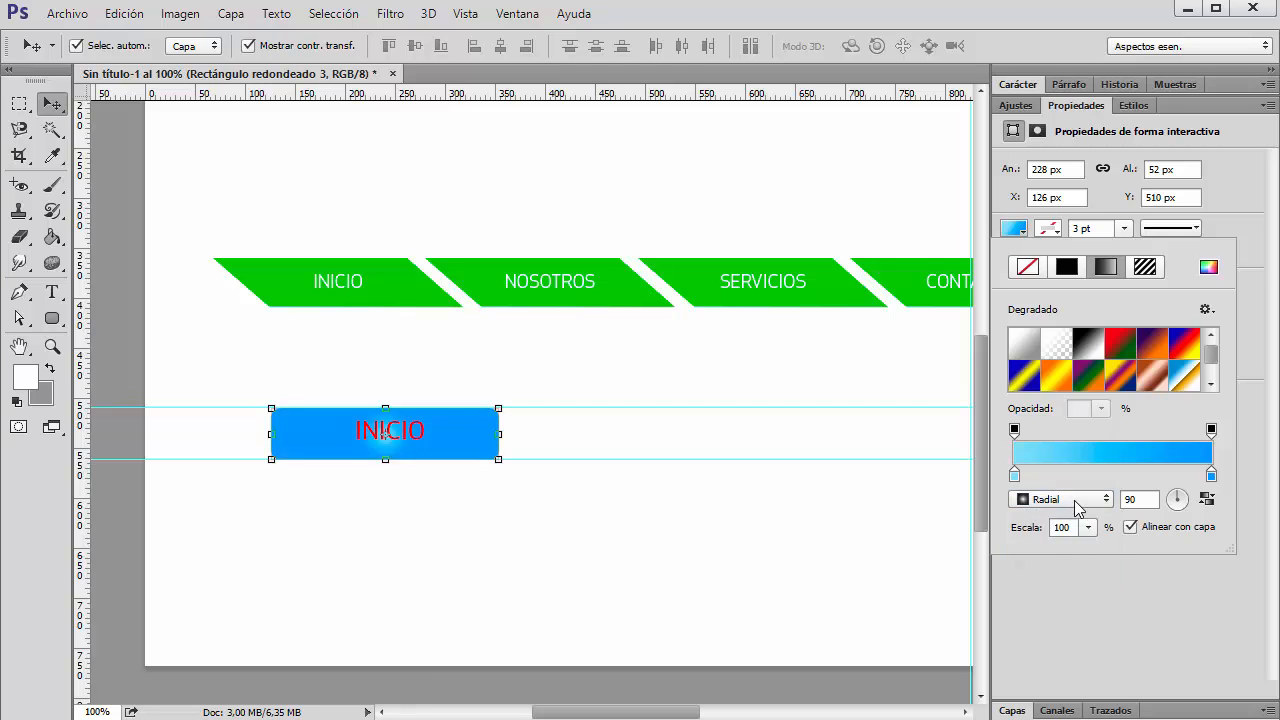
left_click(1075, 500)
left_click(1062, 564)
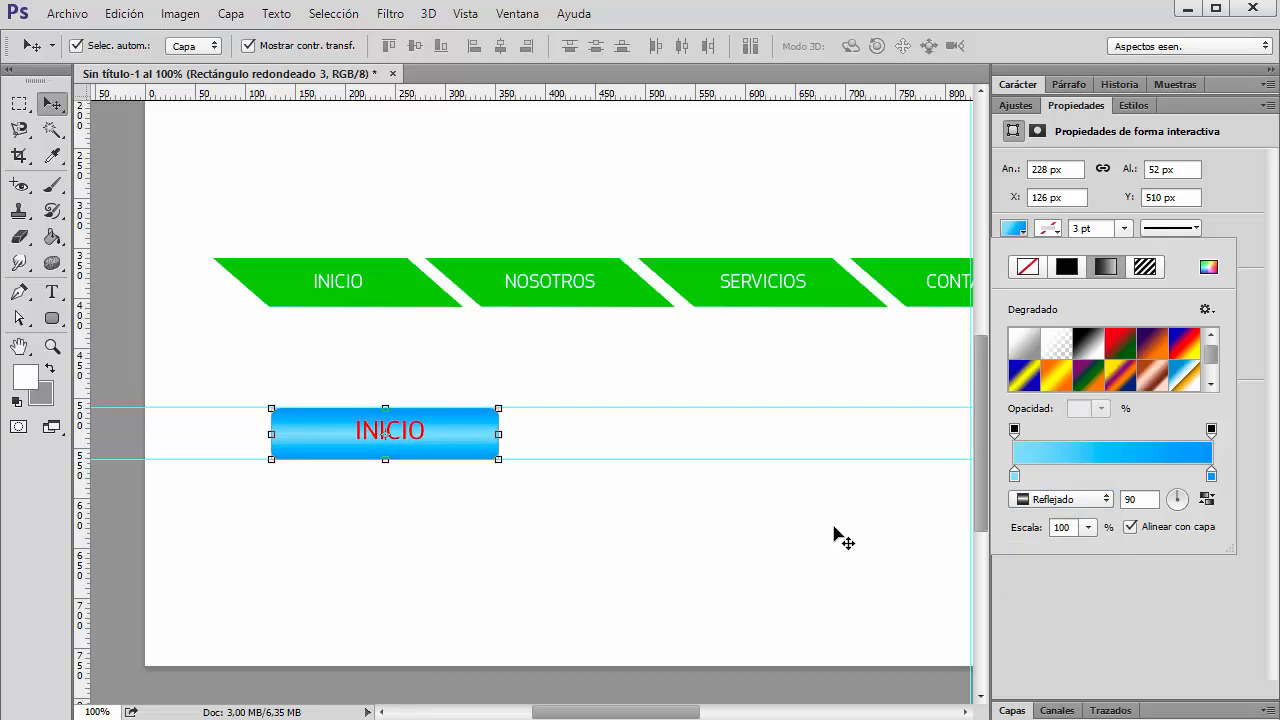
left_click(499, 543)
- Recolour the INICIO label on the blue button to dark grey #4a4a4a, after trying violet and white, and deselect it
left_click(381, 438)
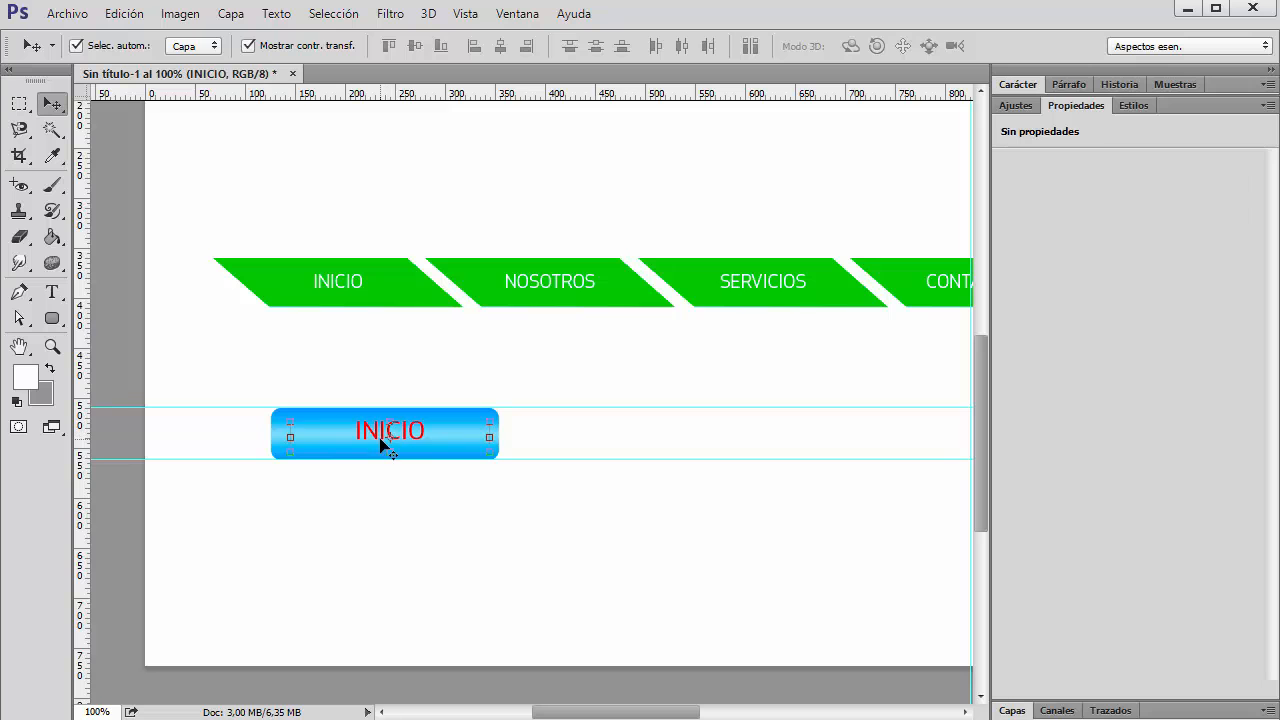
left_click(1016, 86)
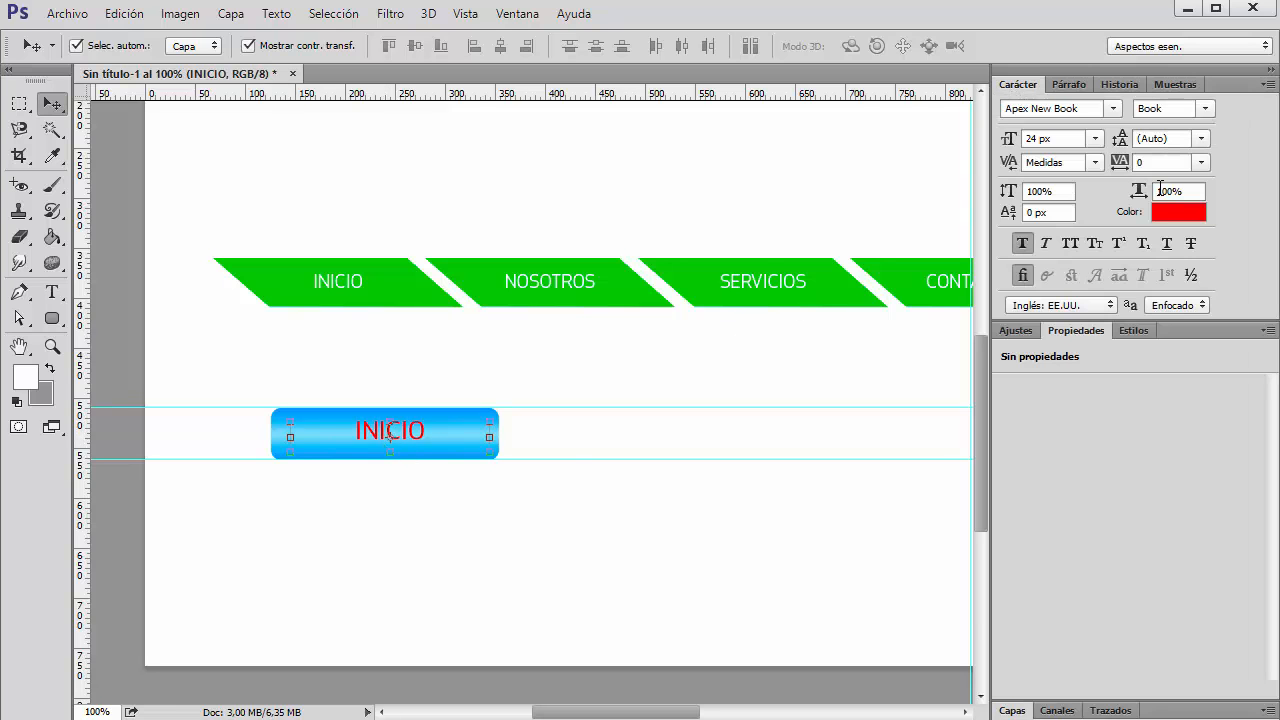
left_click(1178, 213)
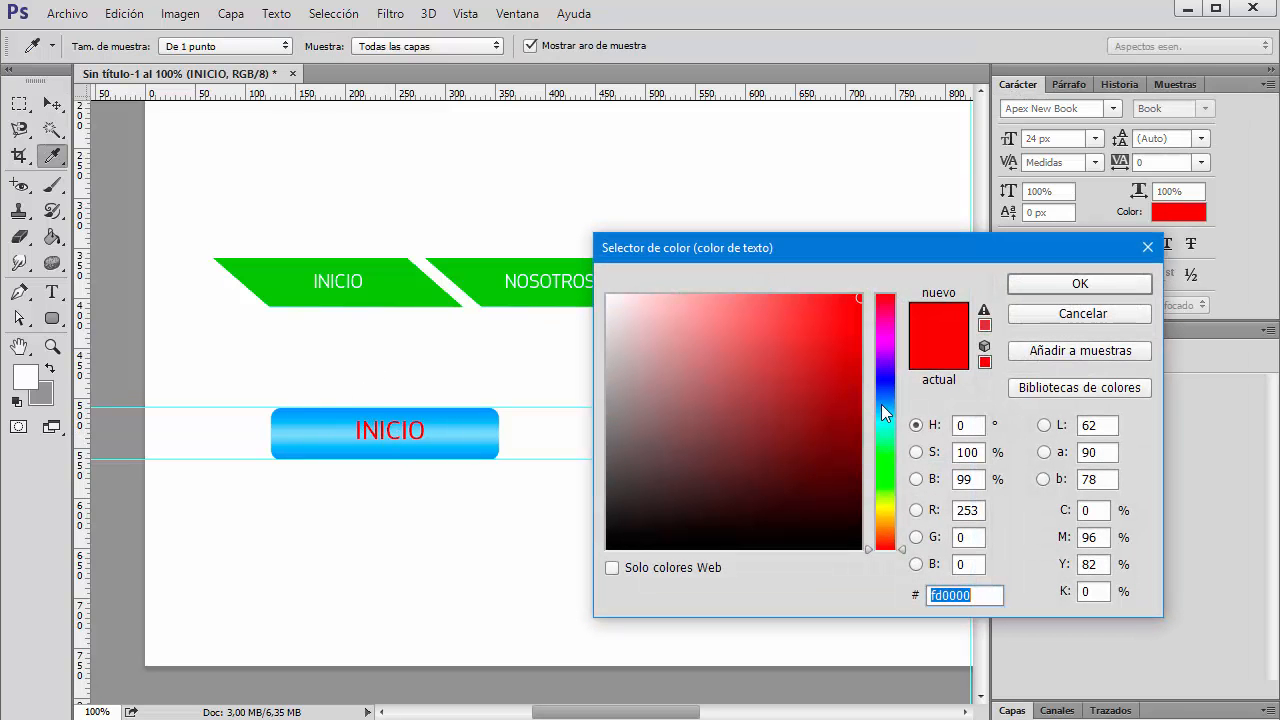
left_click(887, 370)
left_click_drag(887, 370, 887, 366)
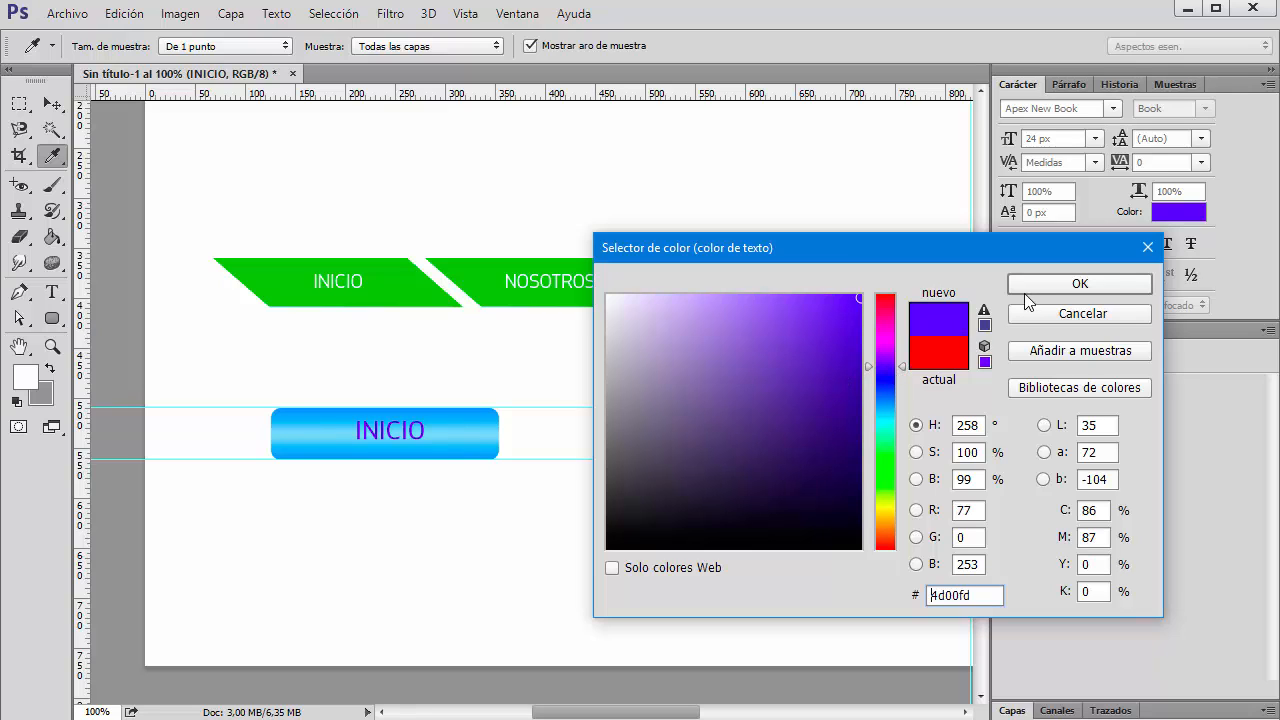
left_click_drag(668, 376, 574, 283)
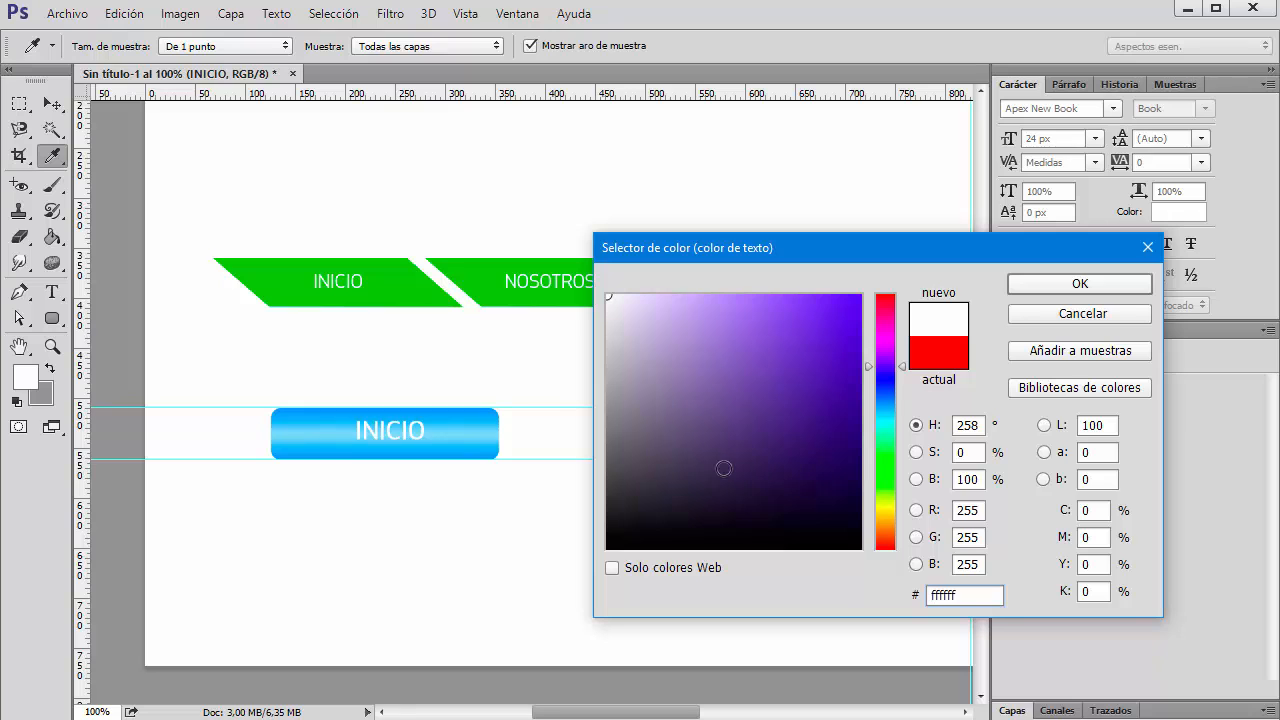
mouse_move(723, 466)
left_mouse_down()
mouse_move(560, 474)
mouse_move(570, 471)
left_mouse_up()
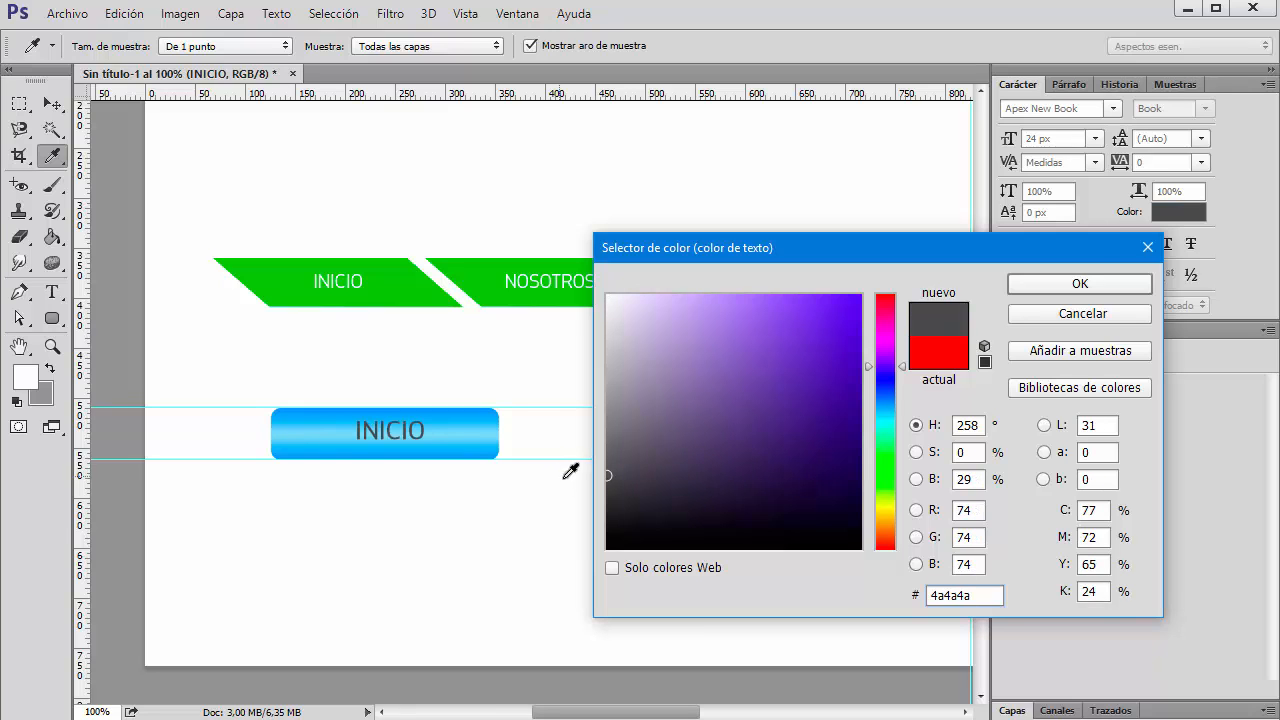
left_click(1082, 285)
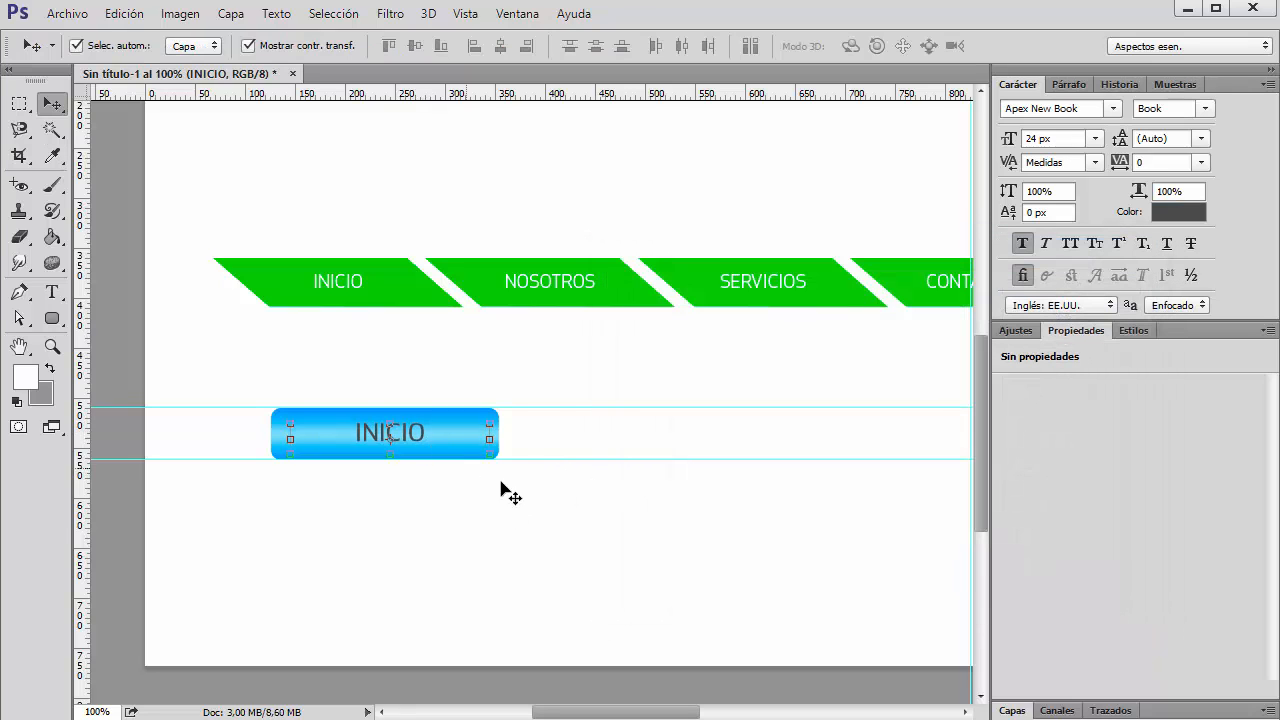
left_click(676, 547)
- Add vertical guides at both side edges of the blue INICIO button and cut a slice around it with the Slice tool
key("ctrl+0")
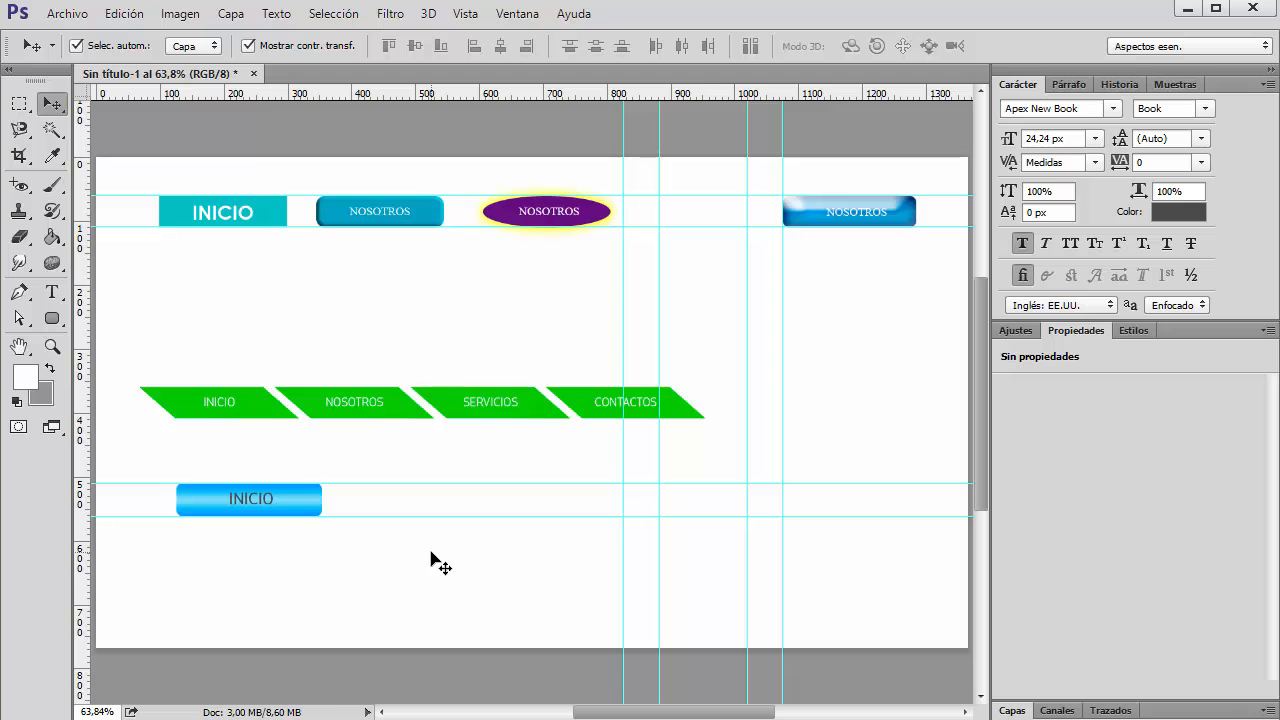
key("ctrl+plus")
key("ctrl+plus")
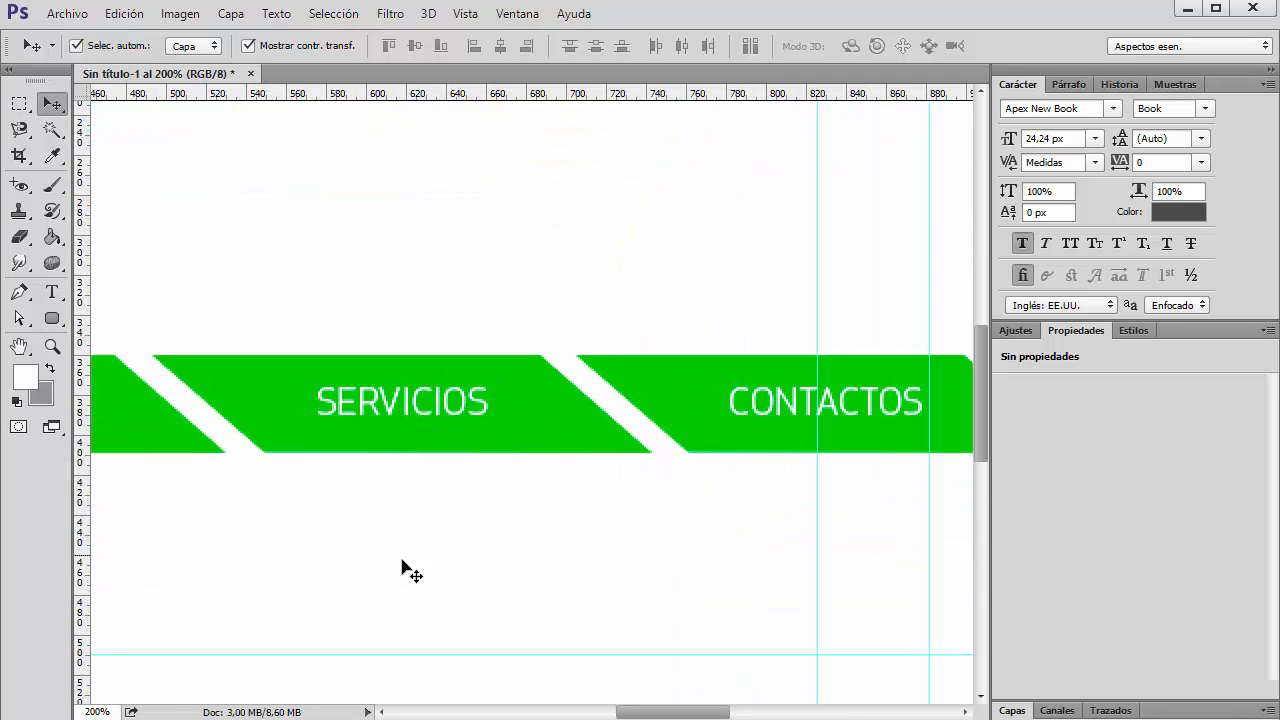
left_click_drag(441, 529, 930, 310)
left_click_drag(175, 529, 491, 479)
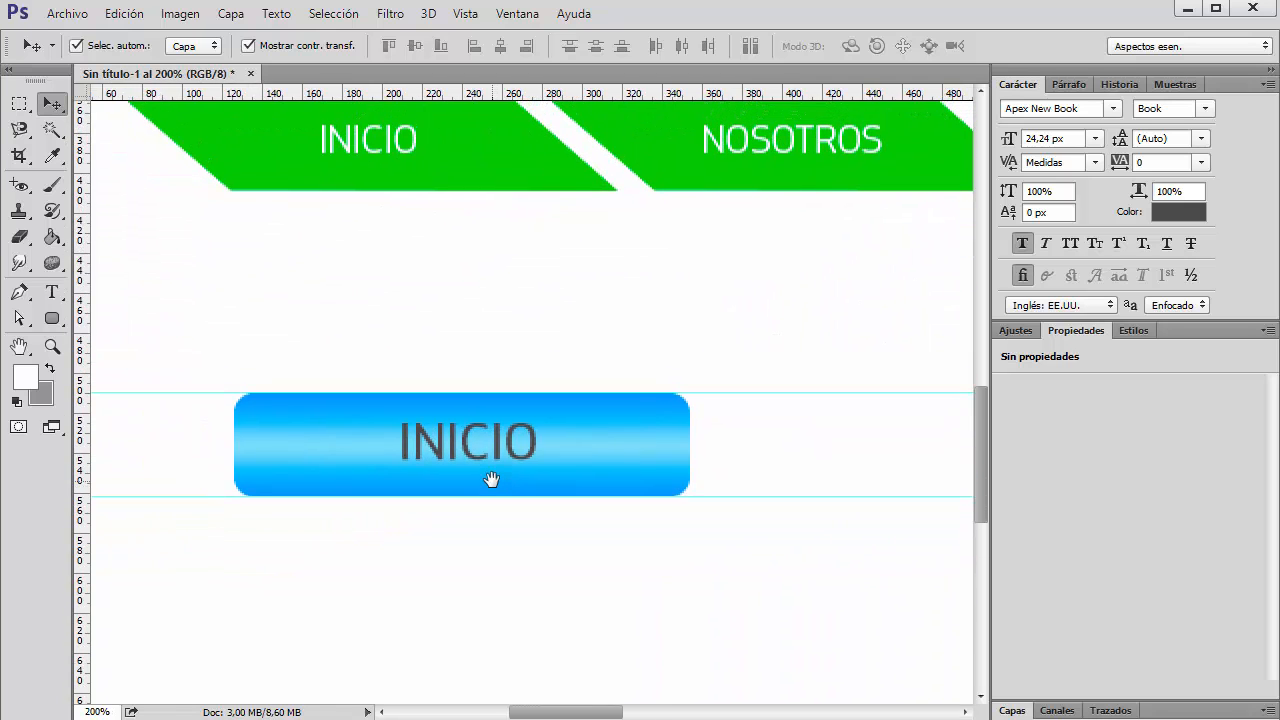
left_click(19, 156)
left_click(19, 156)
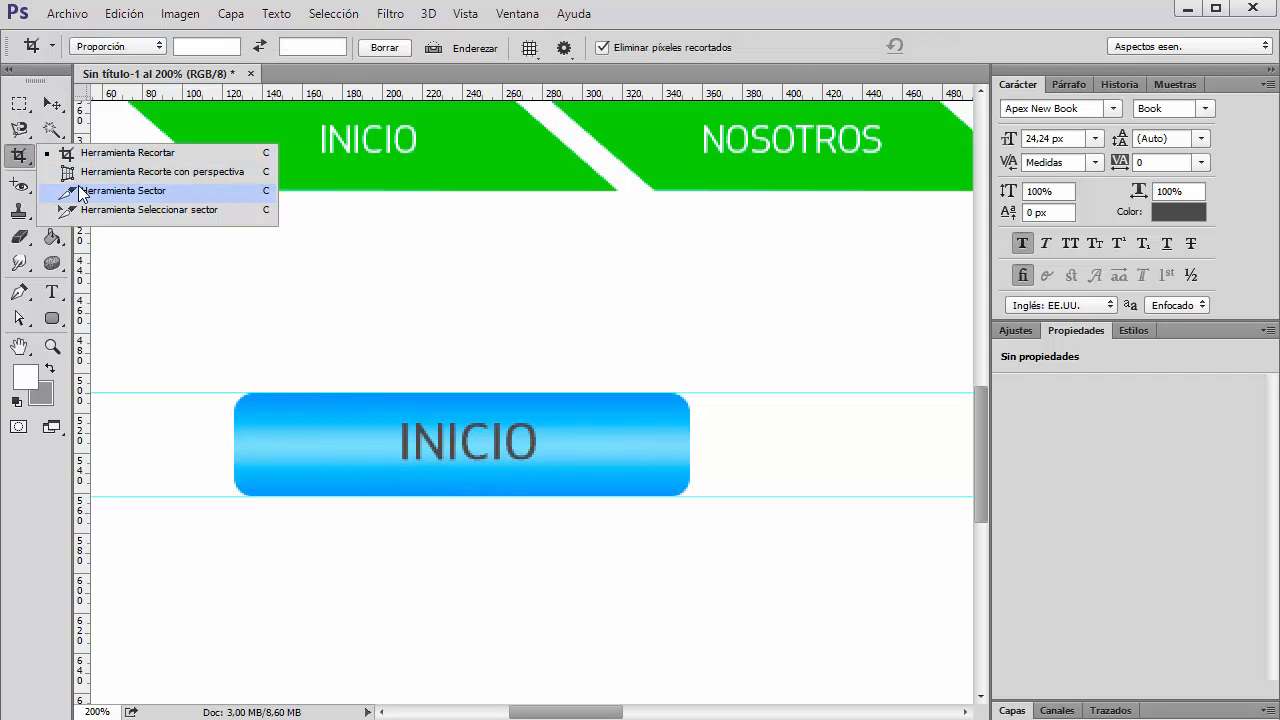
left_click(99, 188)
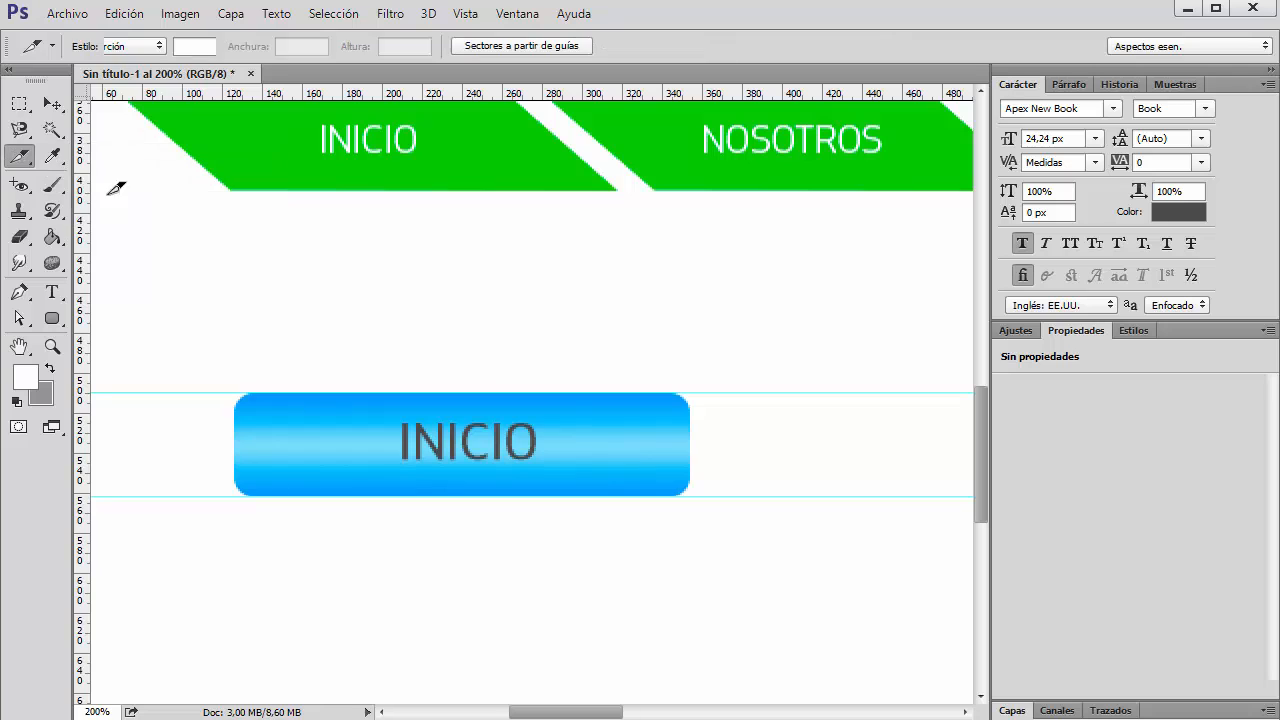
left_click_drag(85, 348, 231, 344)
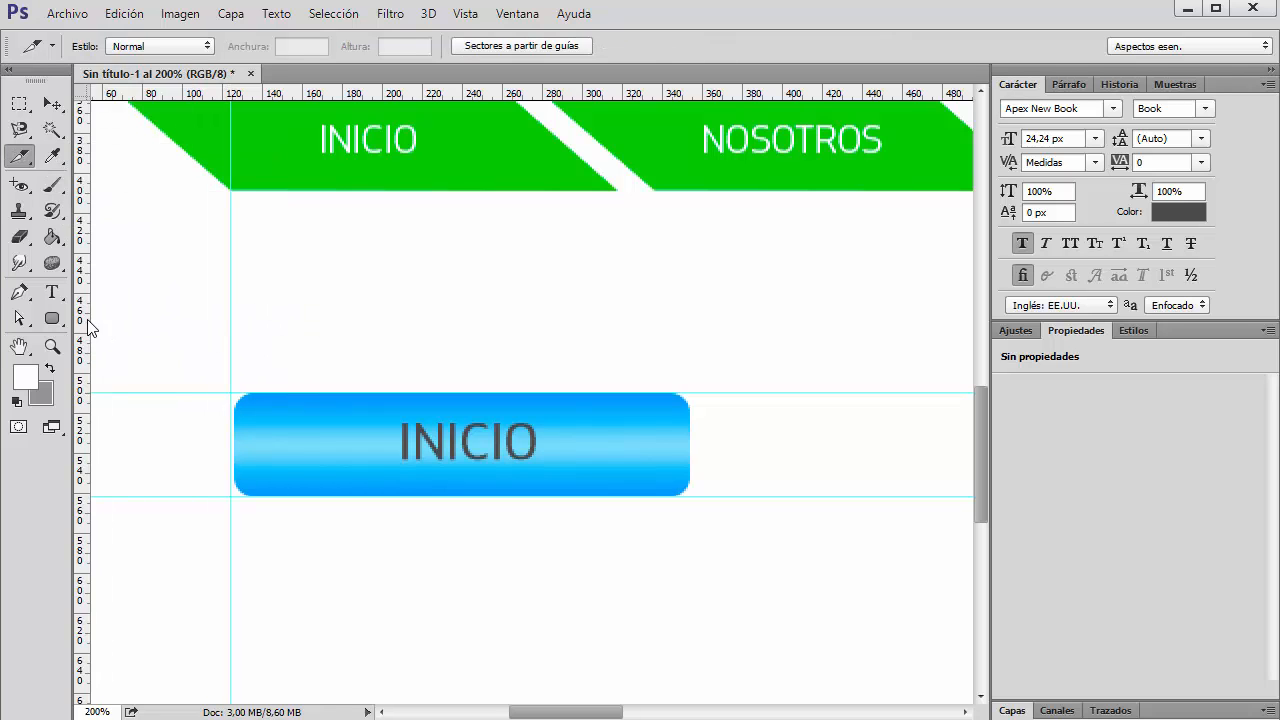
left_click_drag(88, 325, 691, 367)
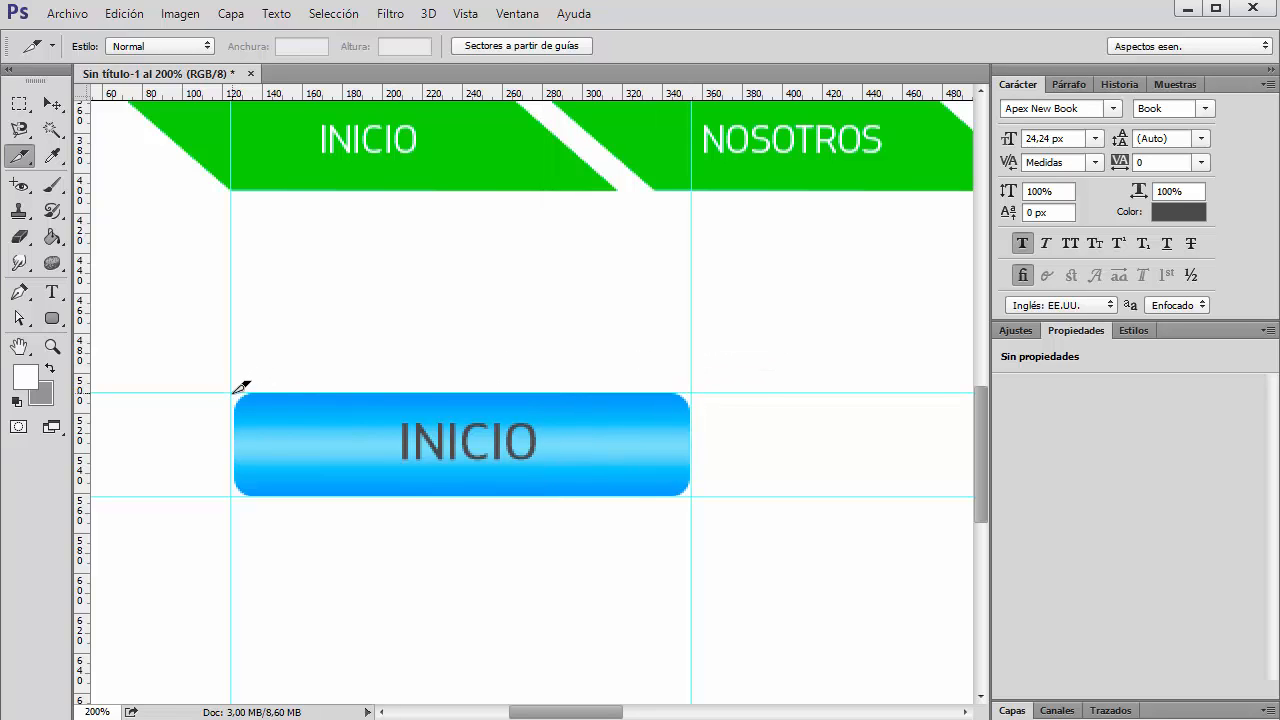
left_click_drag(232, 393, 691, 490)
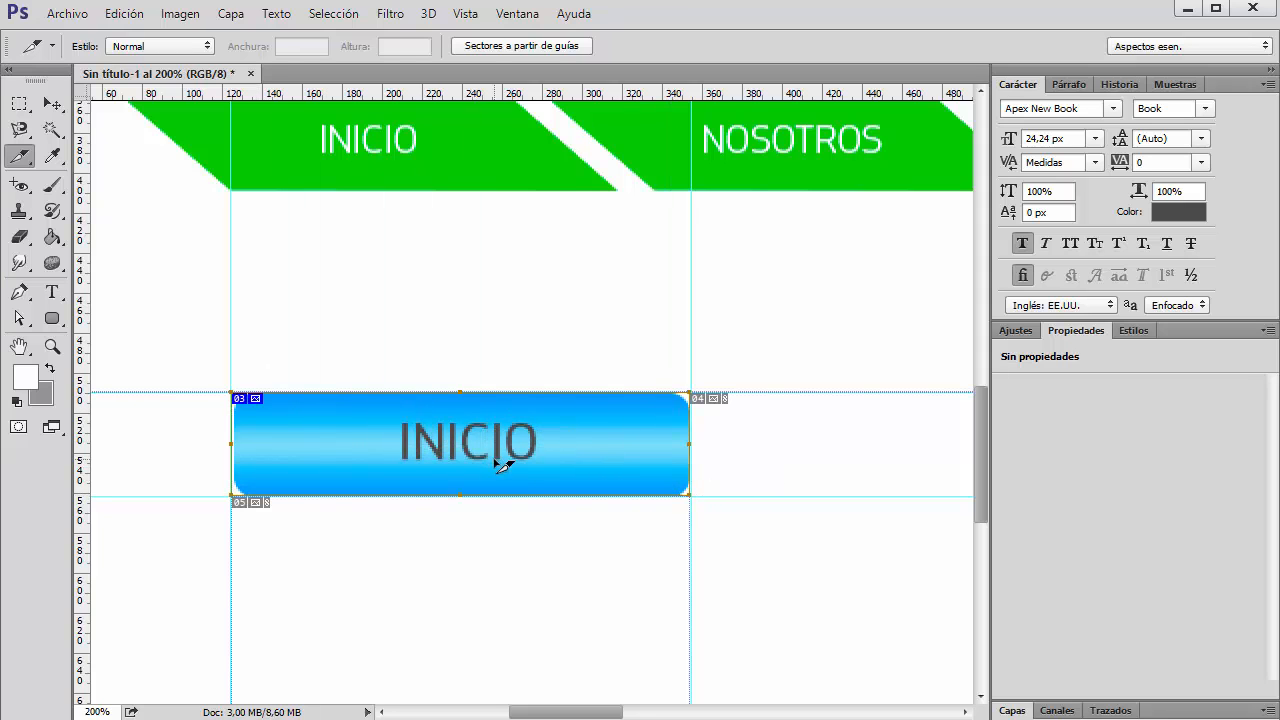
- Check the INICIO button's slice in the Guardar para Web (heredado) JPEG preview, and close it without exporting
left_click(70, 15)
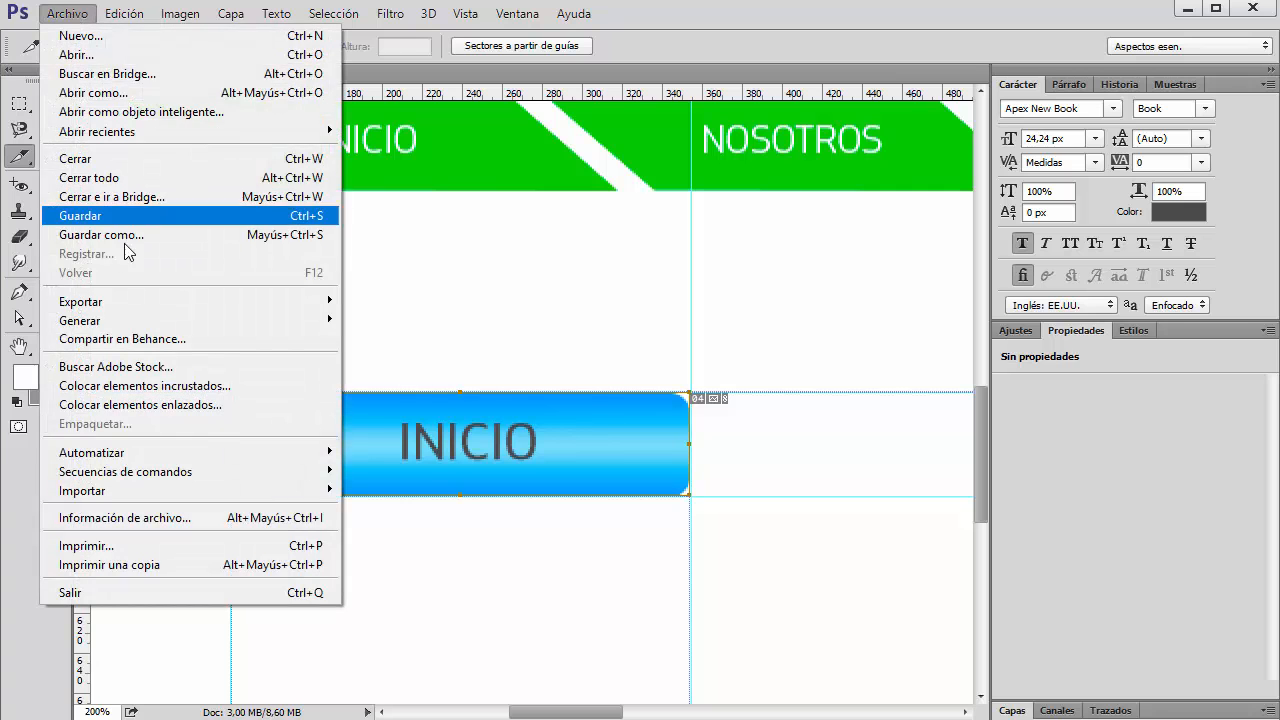
mouse_move(113, 303)
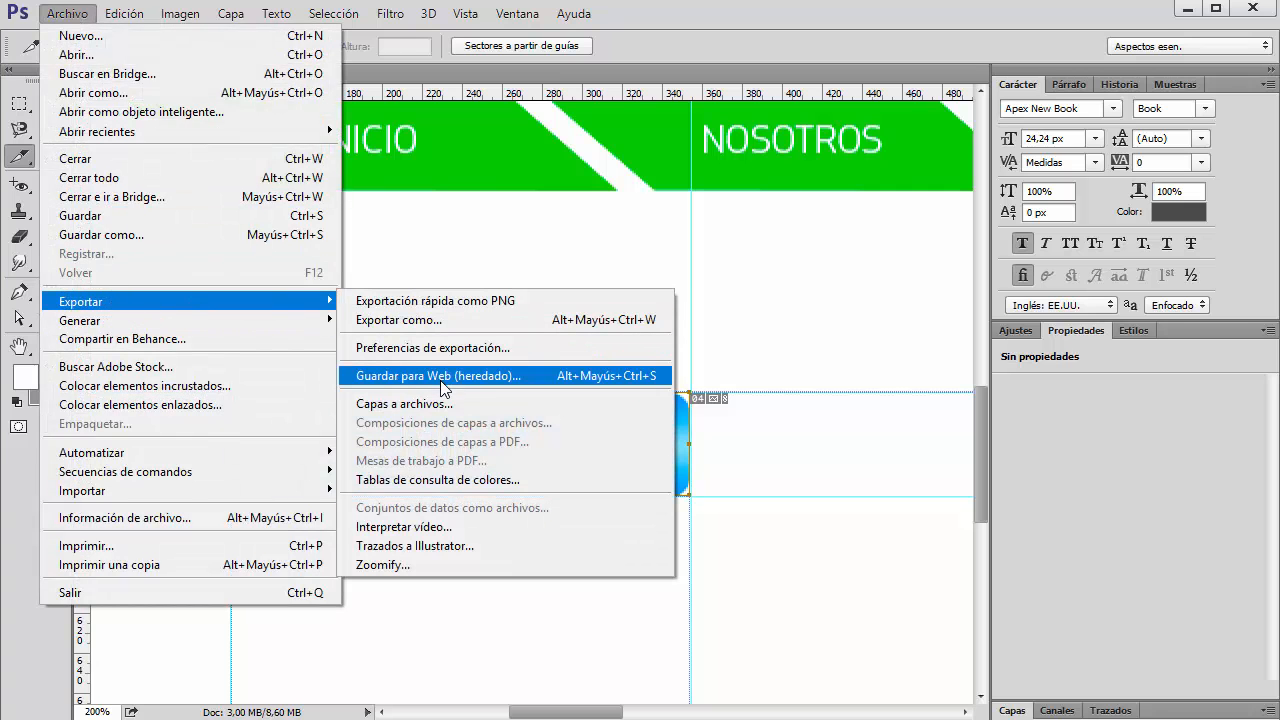
left_click(457, 378)
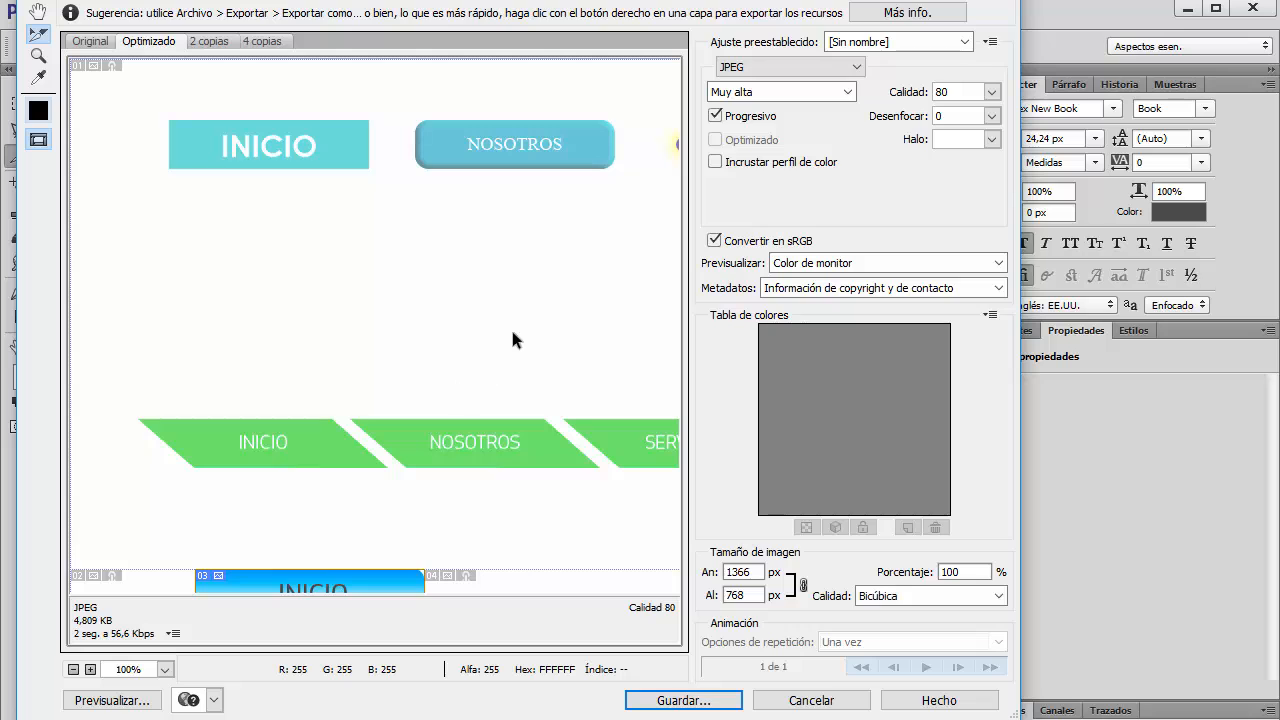
left_click(38, 11)
left_click_drag(379, 499, 344, 168)
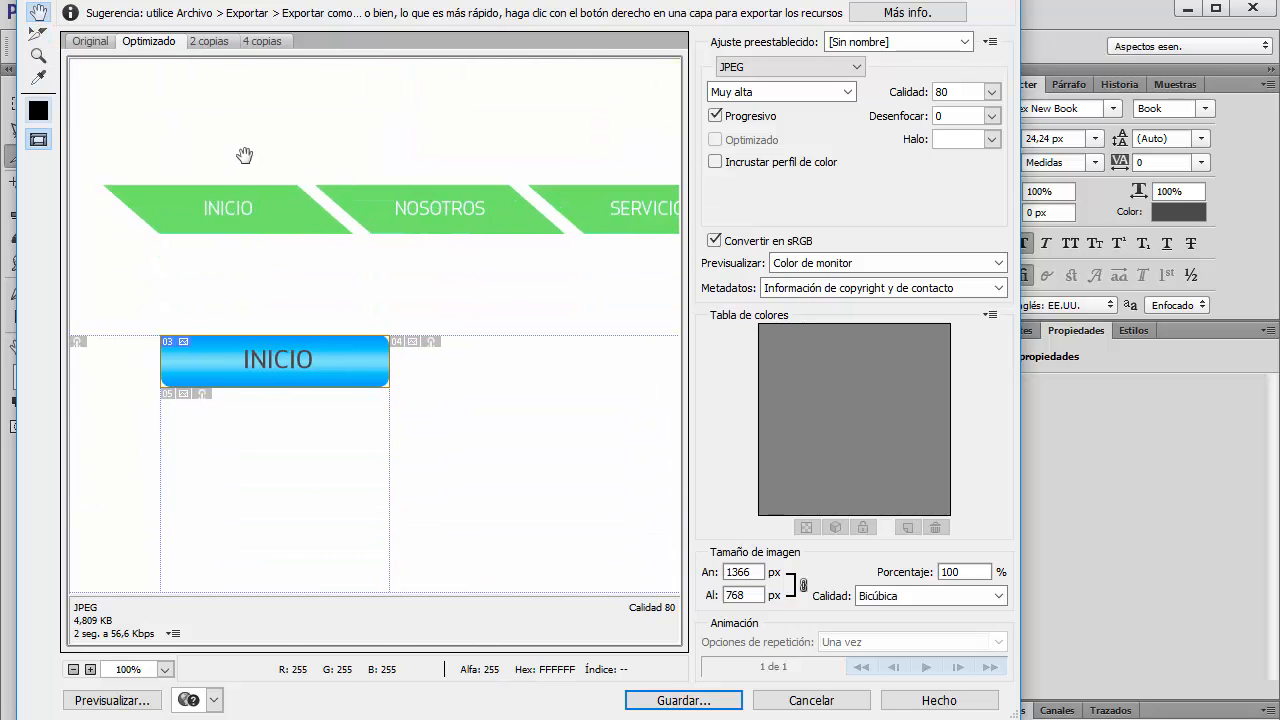
left_click(38, 33)
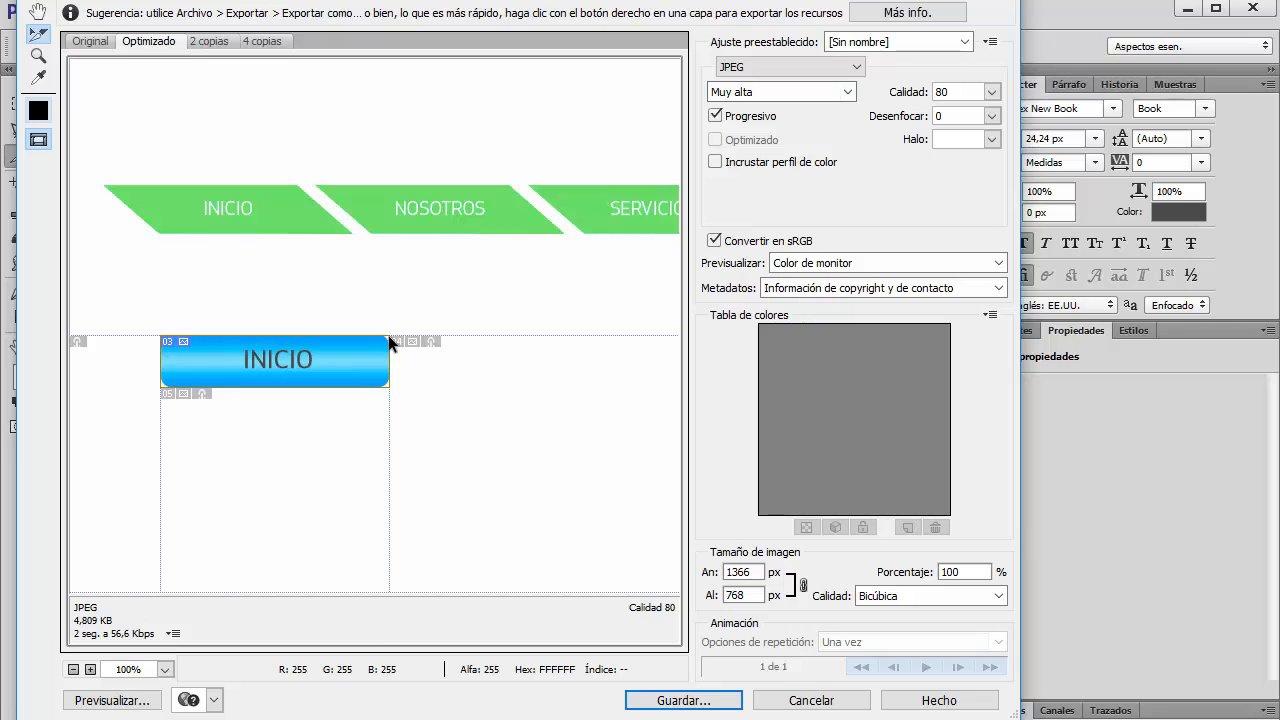
left_click(805, 700)
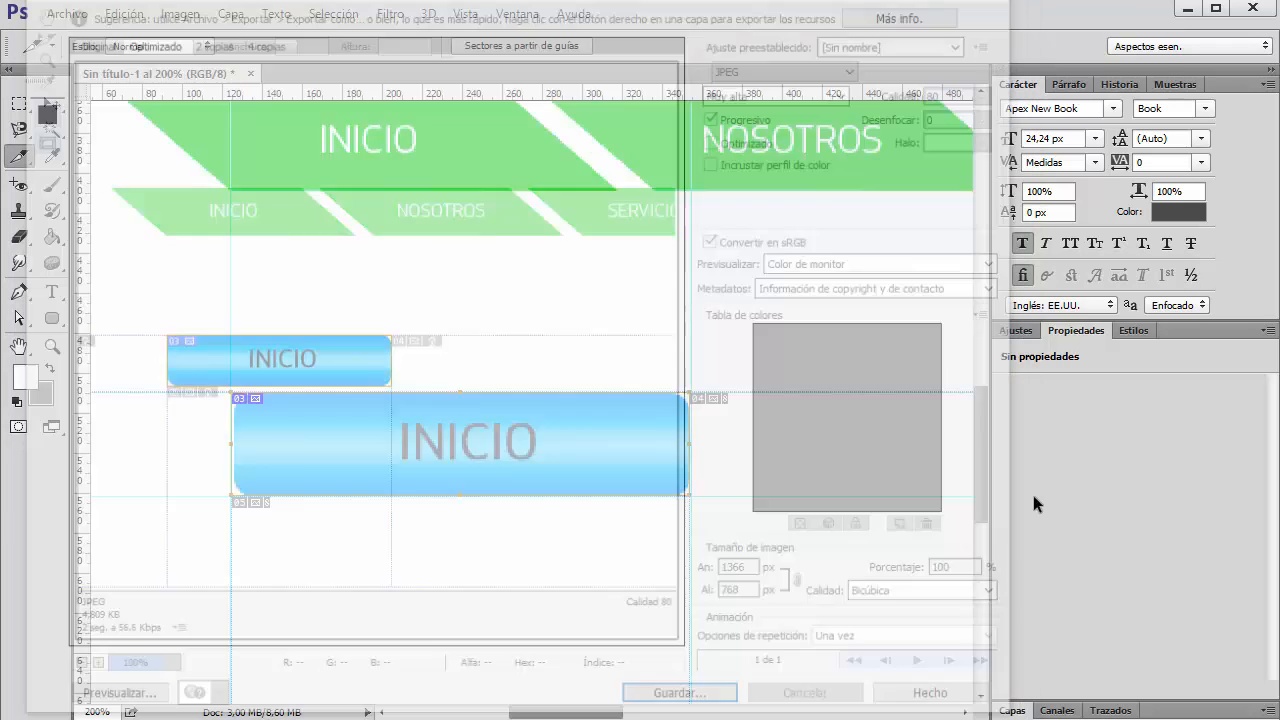
- Collapse the character and properties panels, expand the layer list, and hide the white background layer Capa 1
double_click(1012, 88)
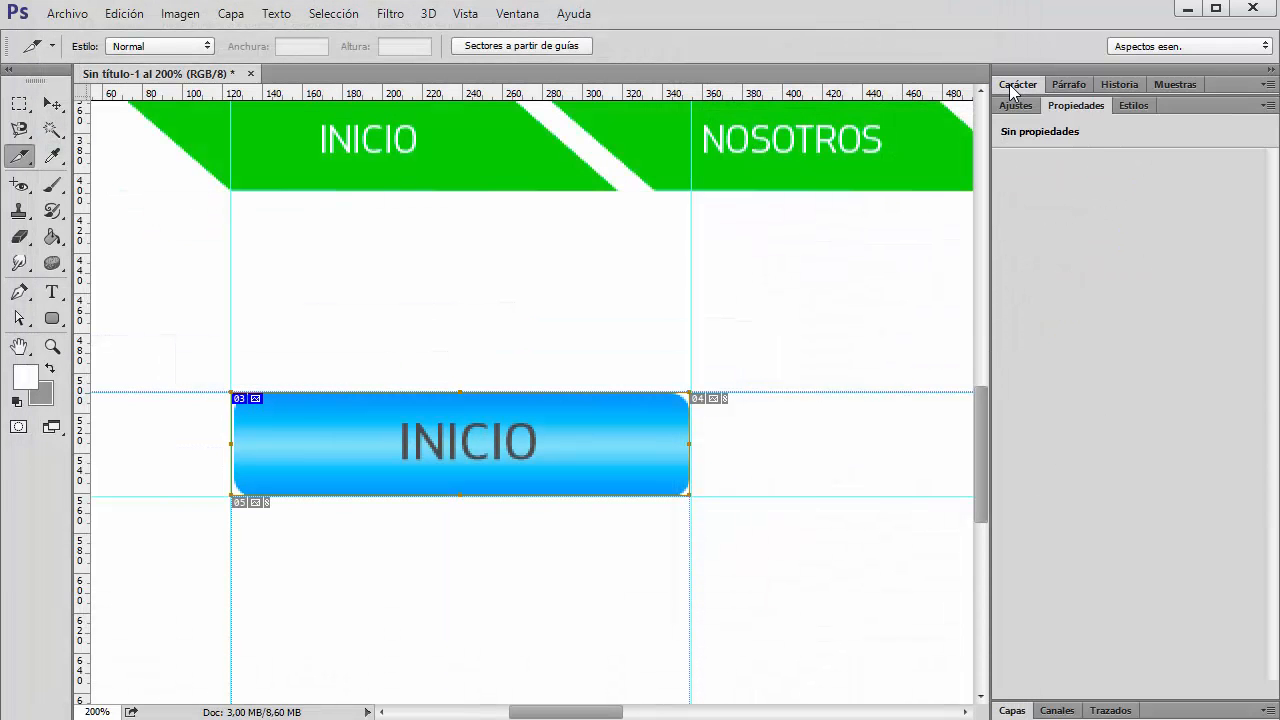
double_click(1060, 107)
left_click(1001, 130)
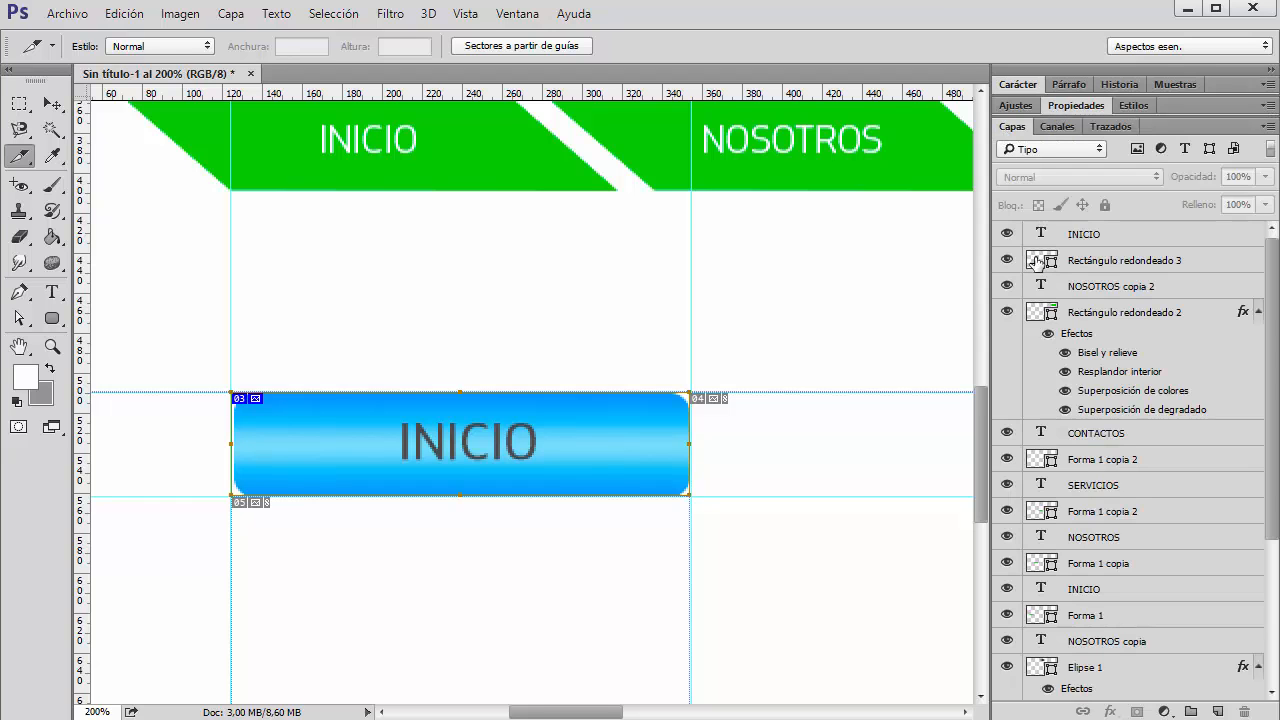
scroll(1008, 682, "down", 5)
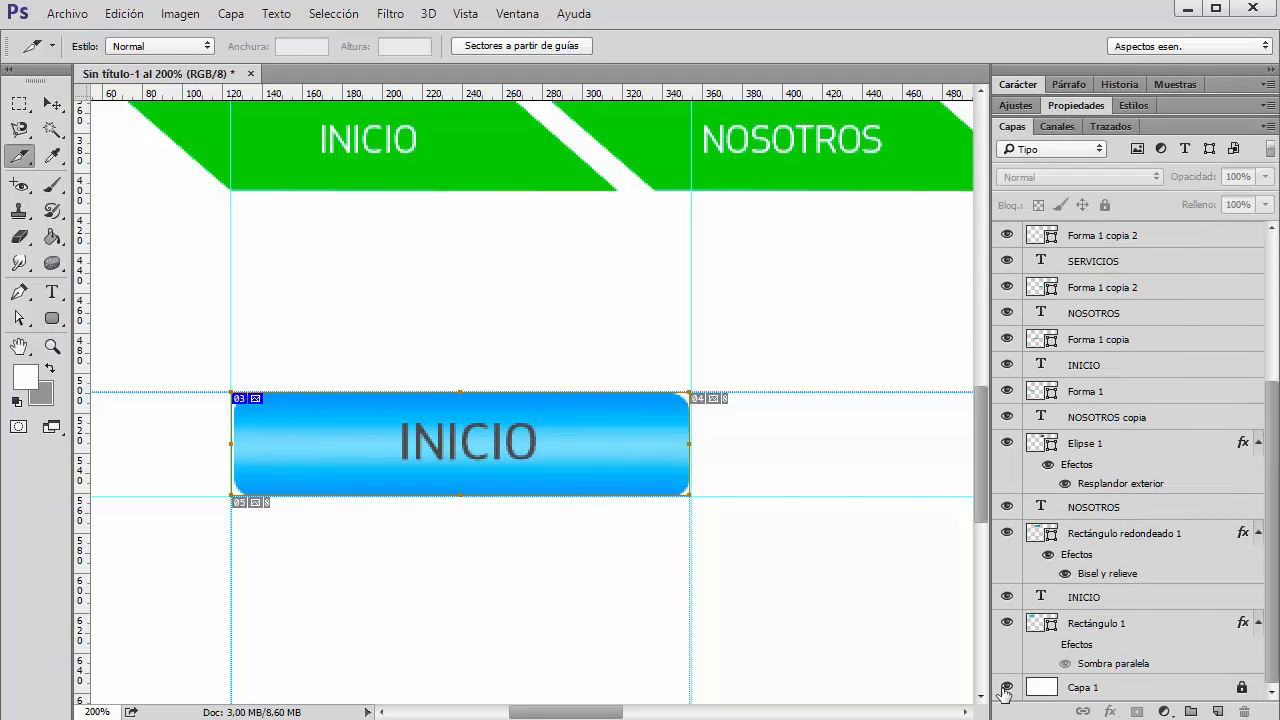
left_click(1006, 687)
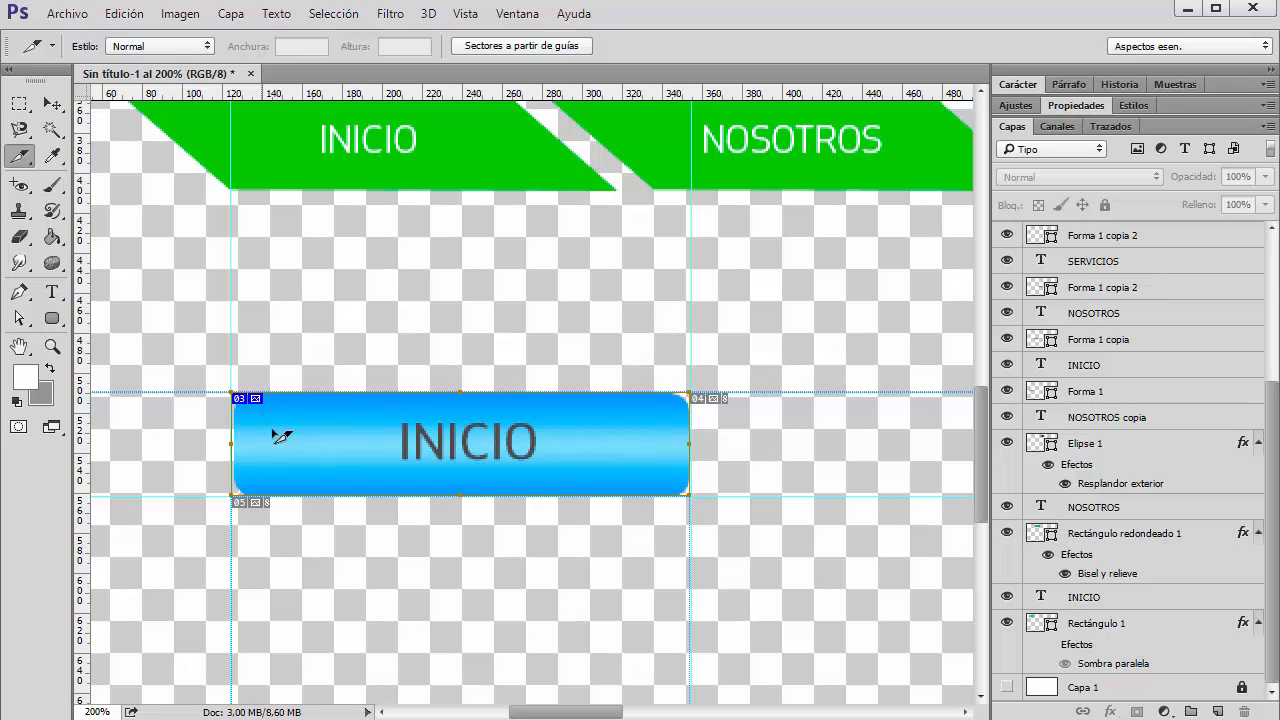
- Set the blue INICIO button's slice to PNG-24 format in Guardar para Web (heredado), using the slice selection tool
left_click(60, 12)
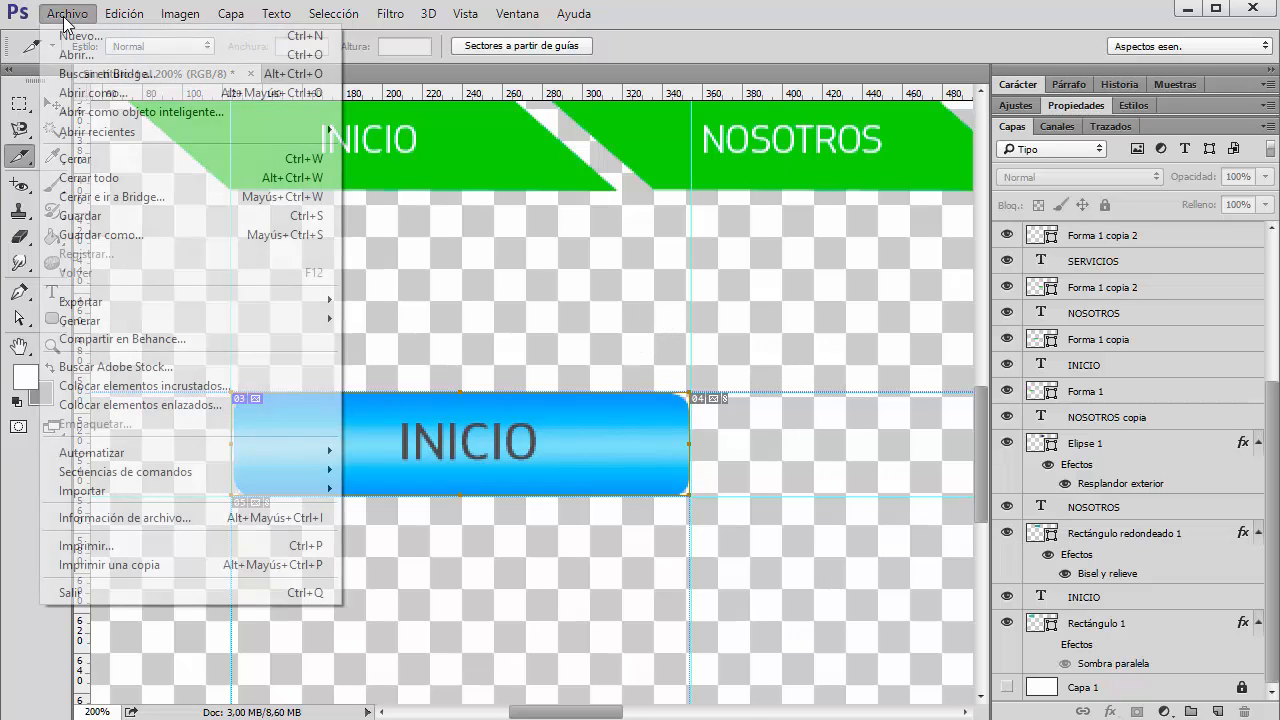
mouse_move(122, 308)
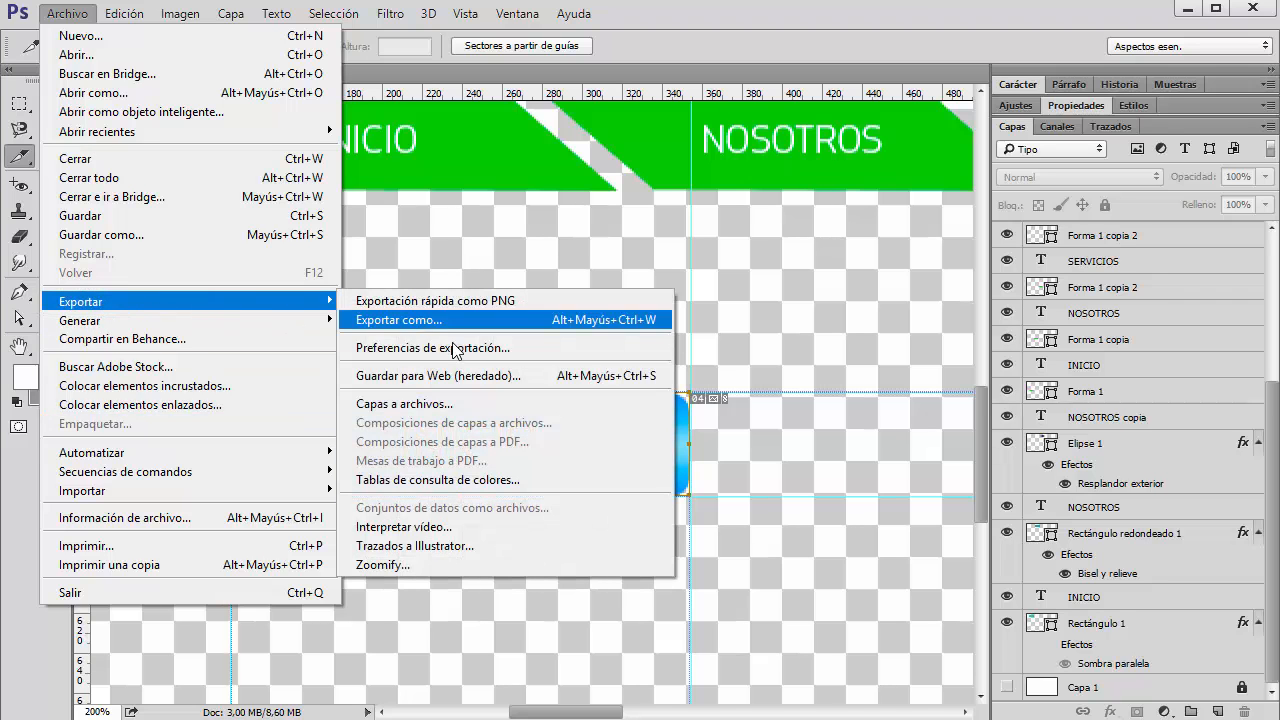
left_click(452, 377)
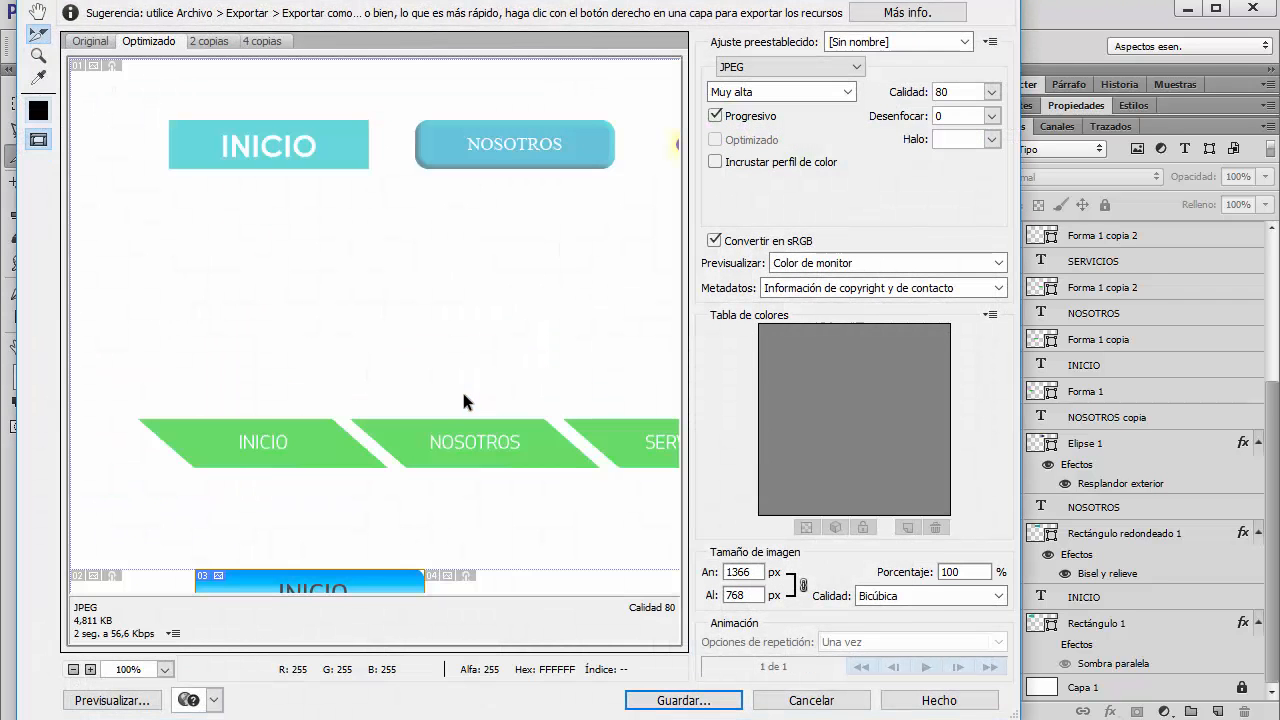
key("h")
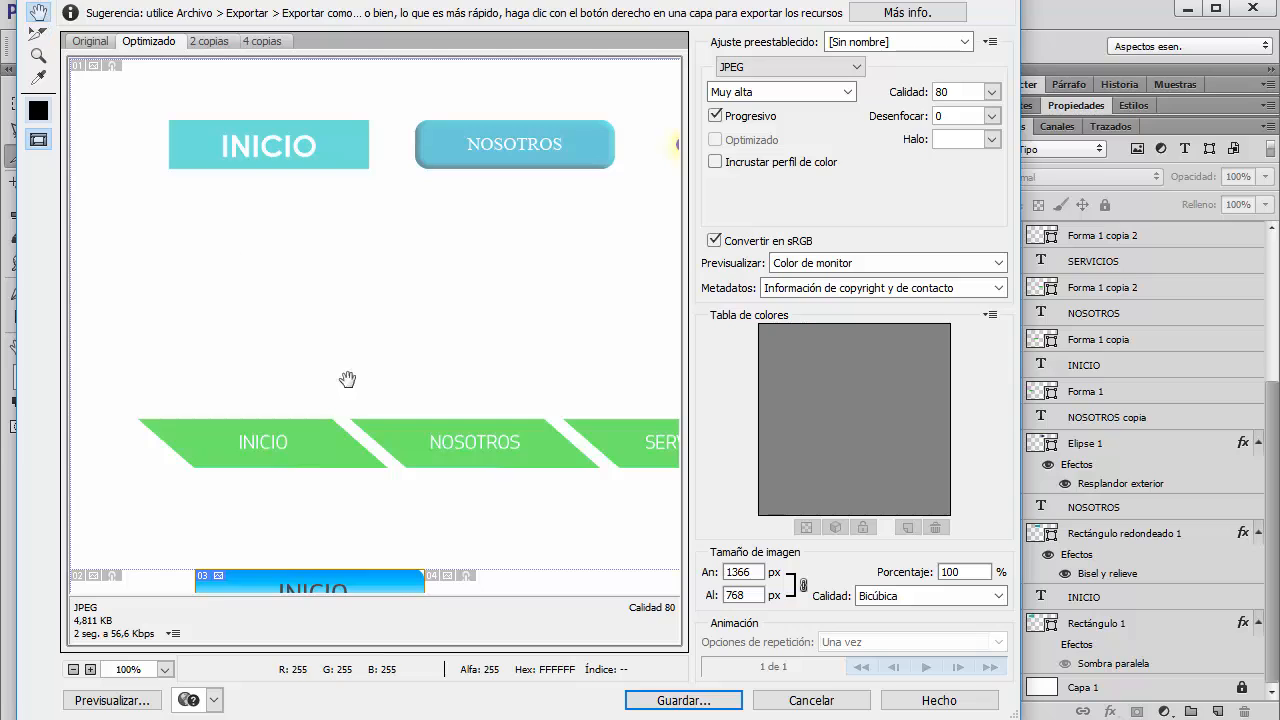
left_click_drag(345, 380, 386, 143)
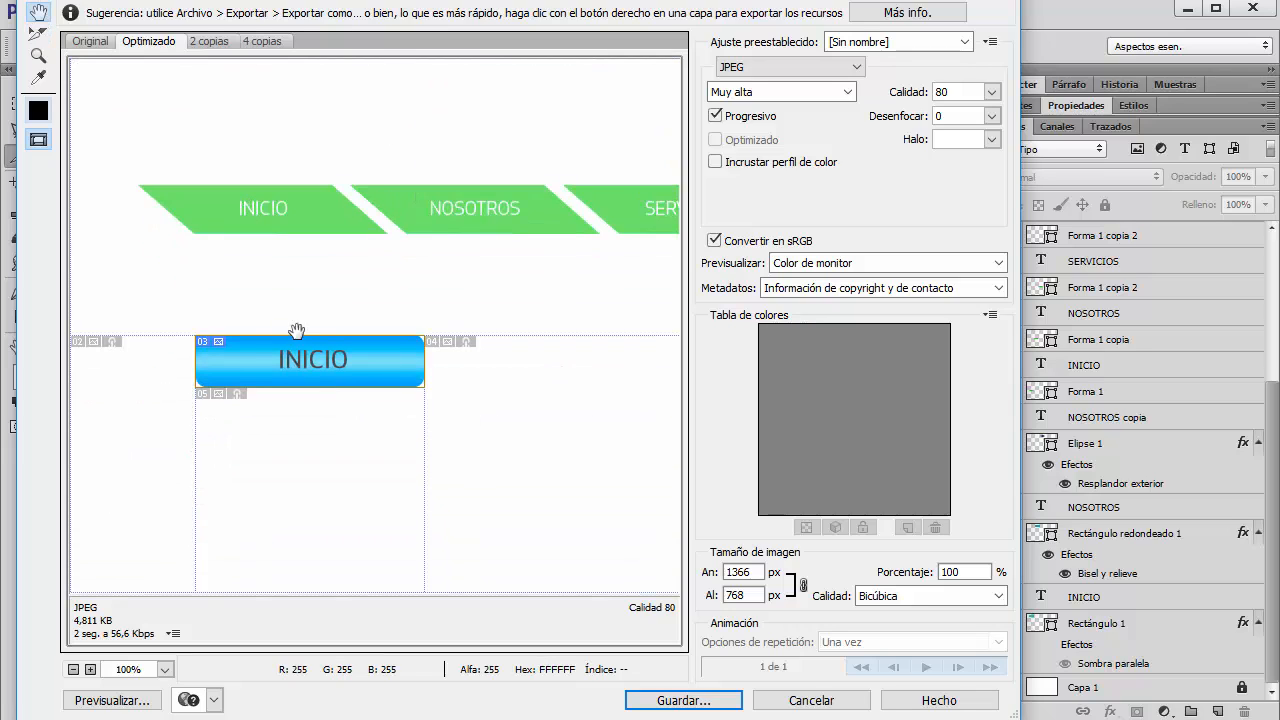
left_click(40, 35)
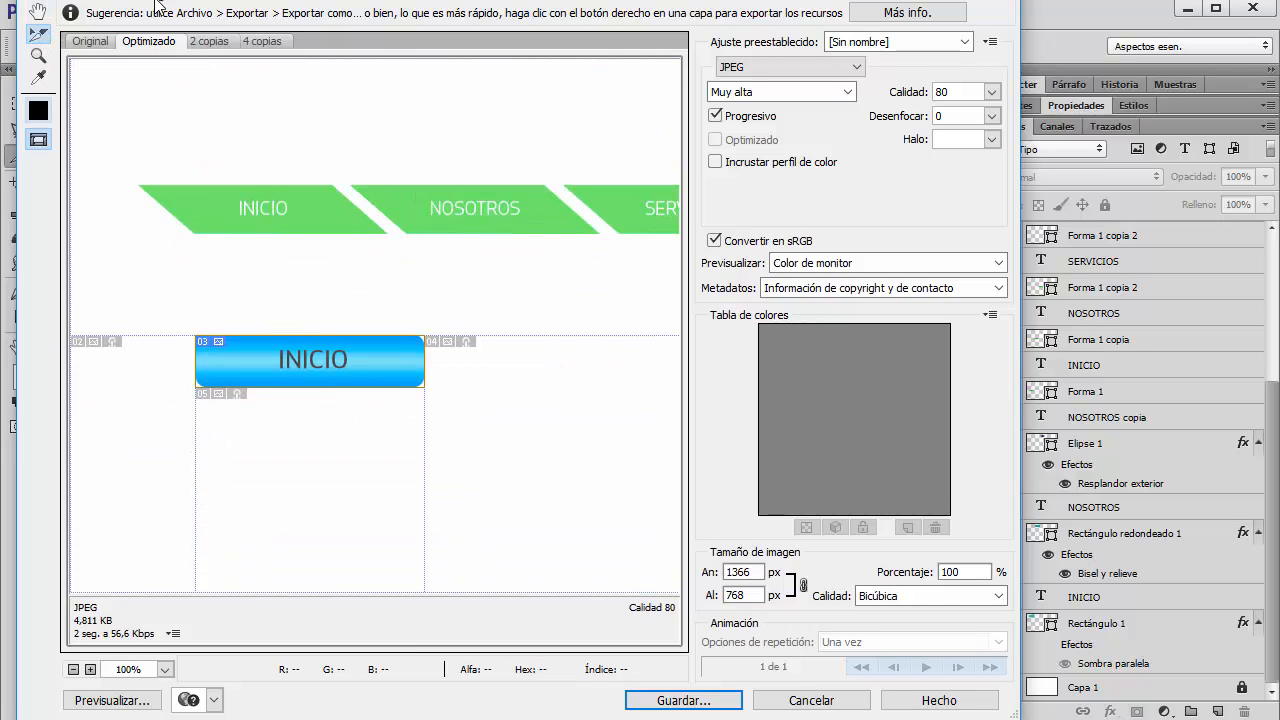
left_click_drag(152, 1, 150, 16)
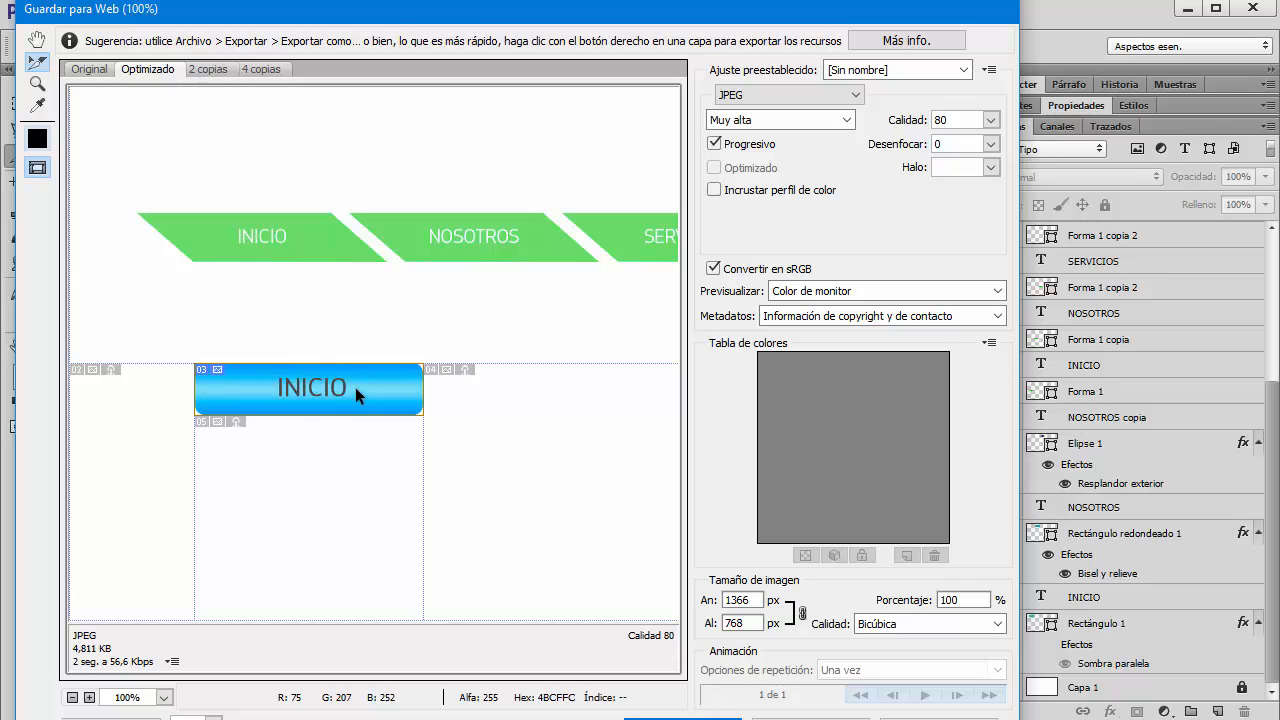
left_click(859, 92)
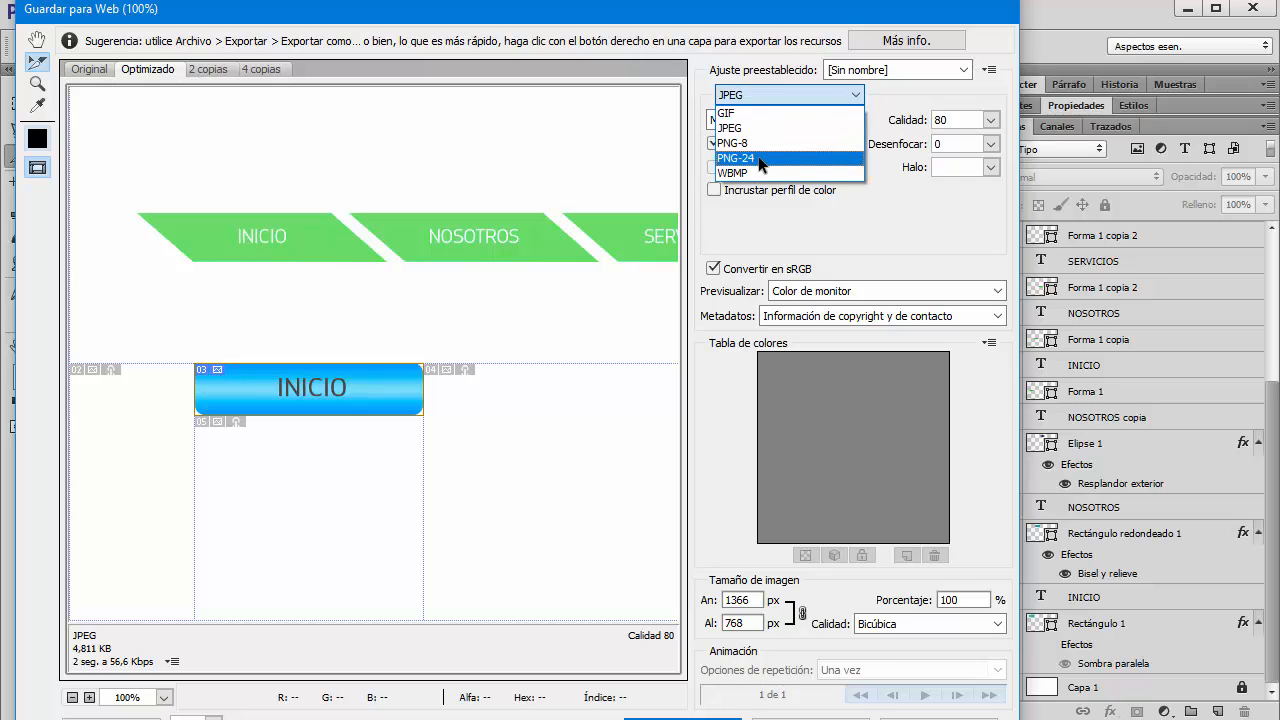
left_click(760, 157)
left_click(785, 96)
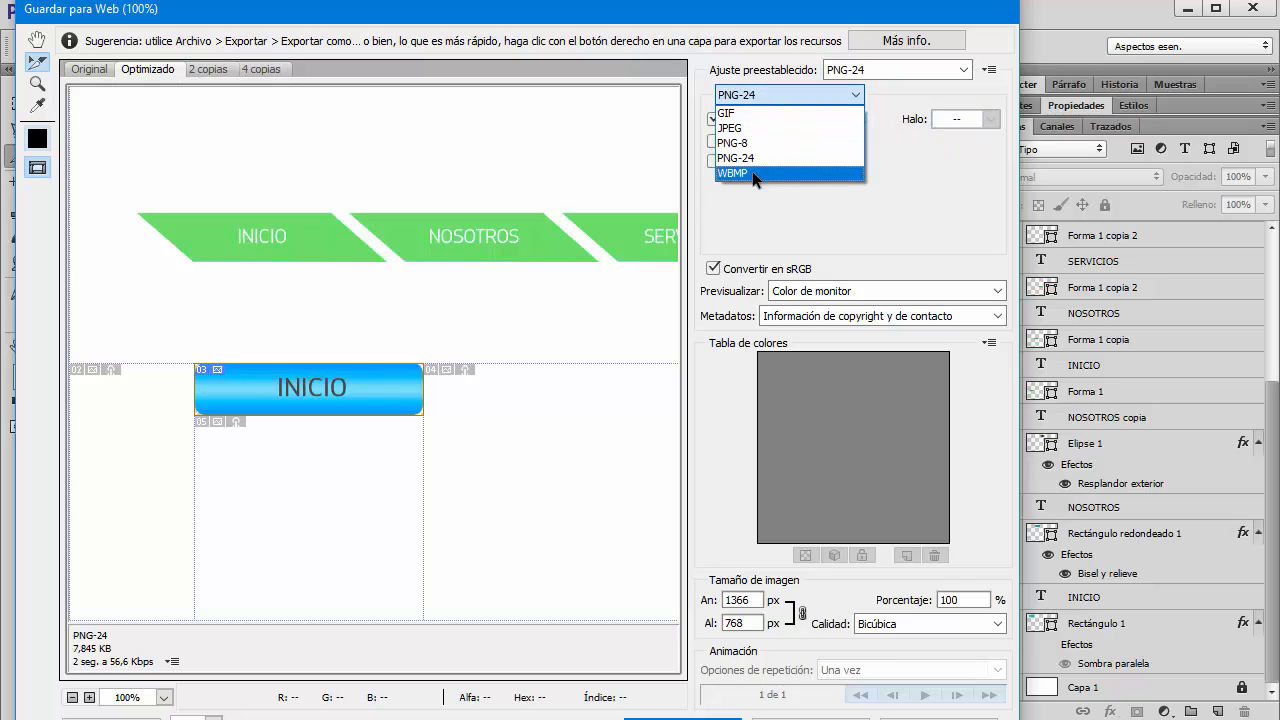
left_click(751, 162)
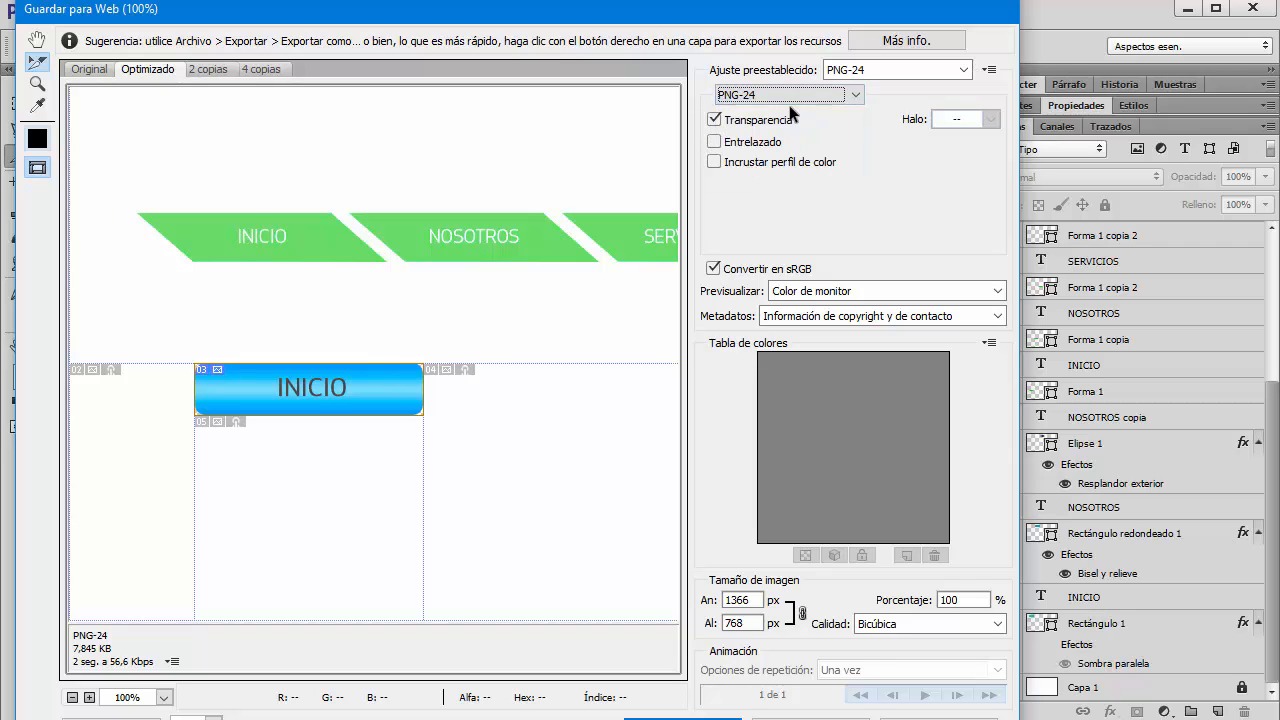
left_click(386, 382)
left_click_drag(717, 16, 722, 0)
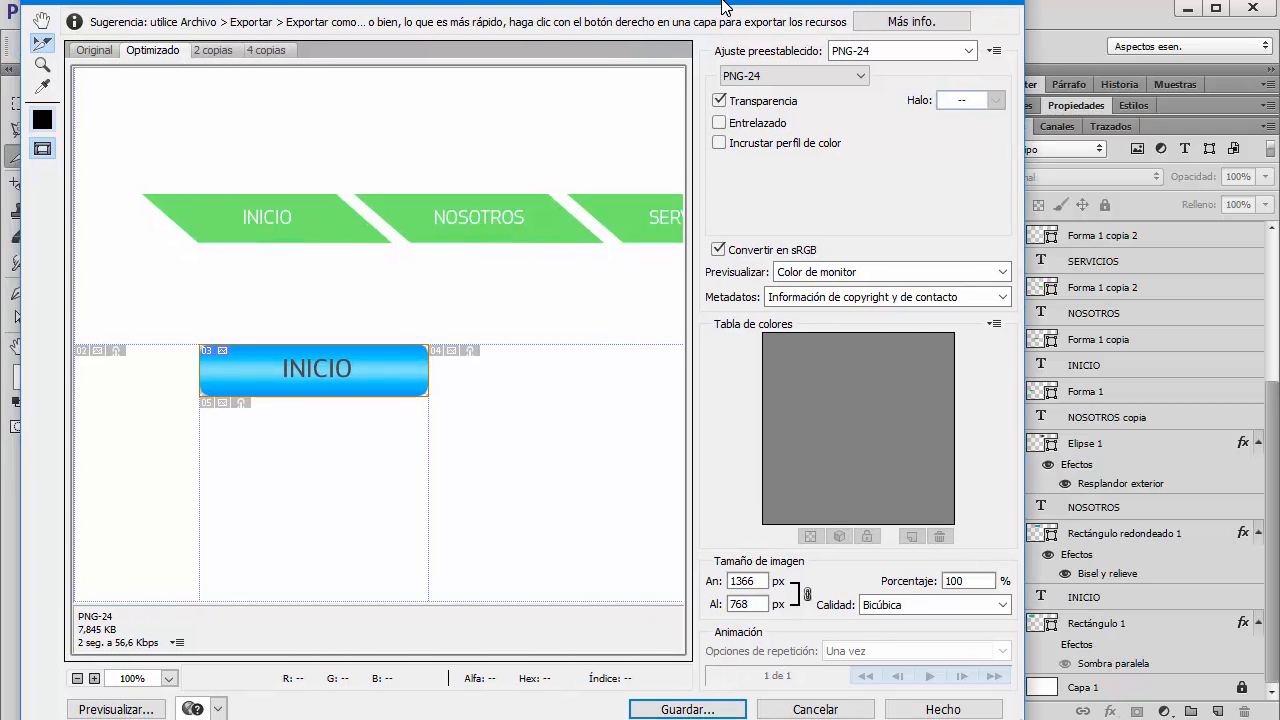
- Save the optimized PNG to Escritorio as boton-1, exporting only the selected slices (Sectores seleccionados)
left_click(705, 710)
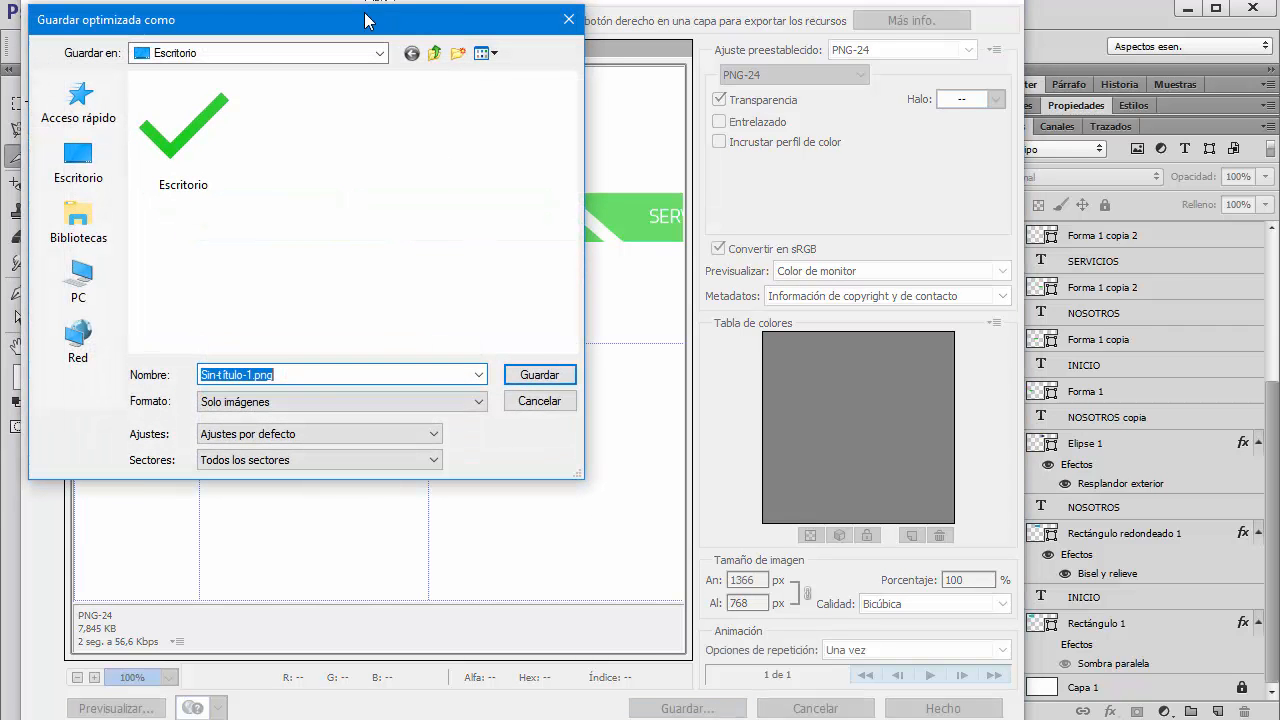
left_click_drag(365, 20, 504, 40)
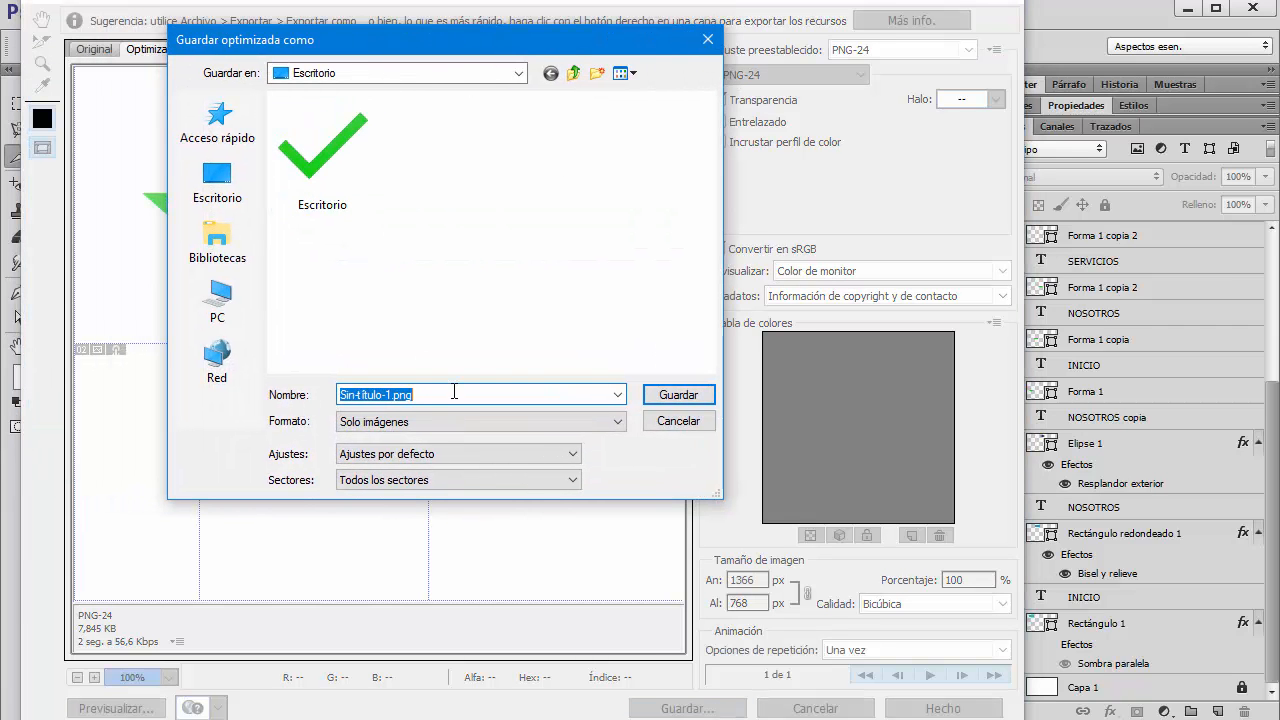
type("boton-1")
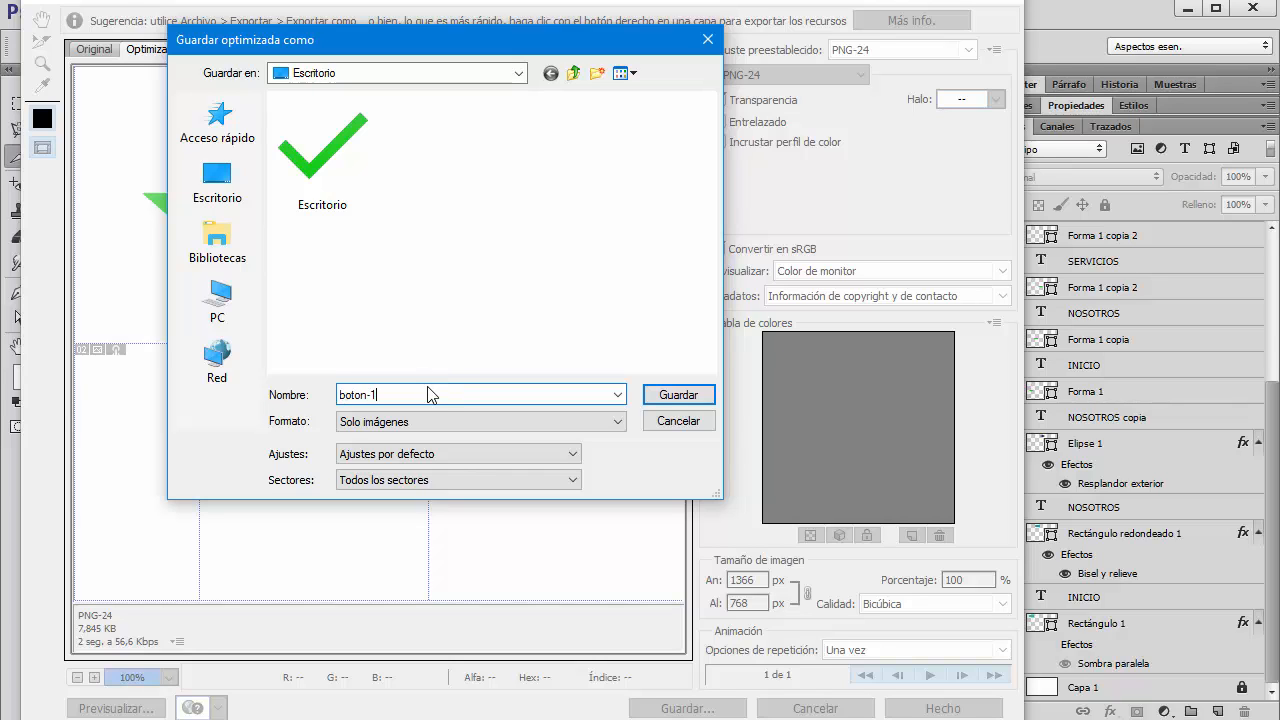
left_click(451, 482)
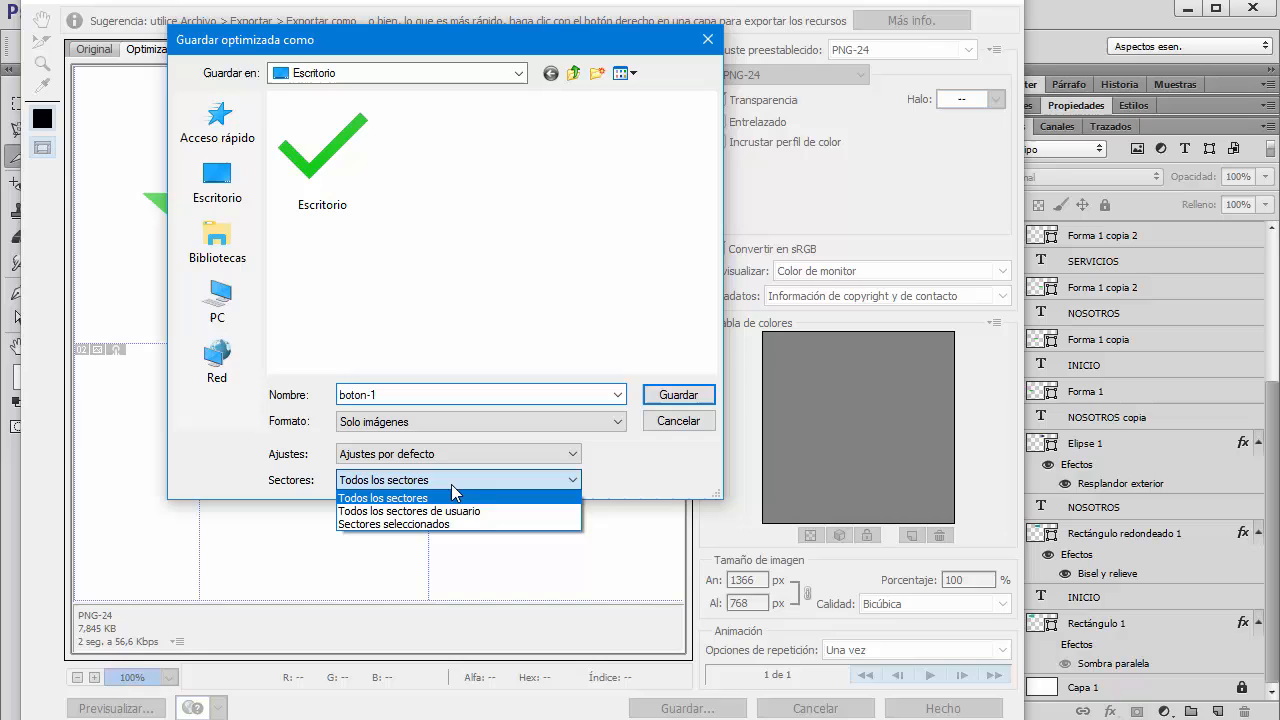
left_click(410, 524)
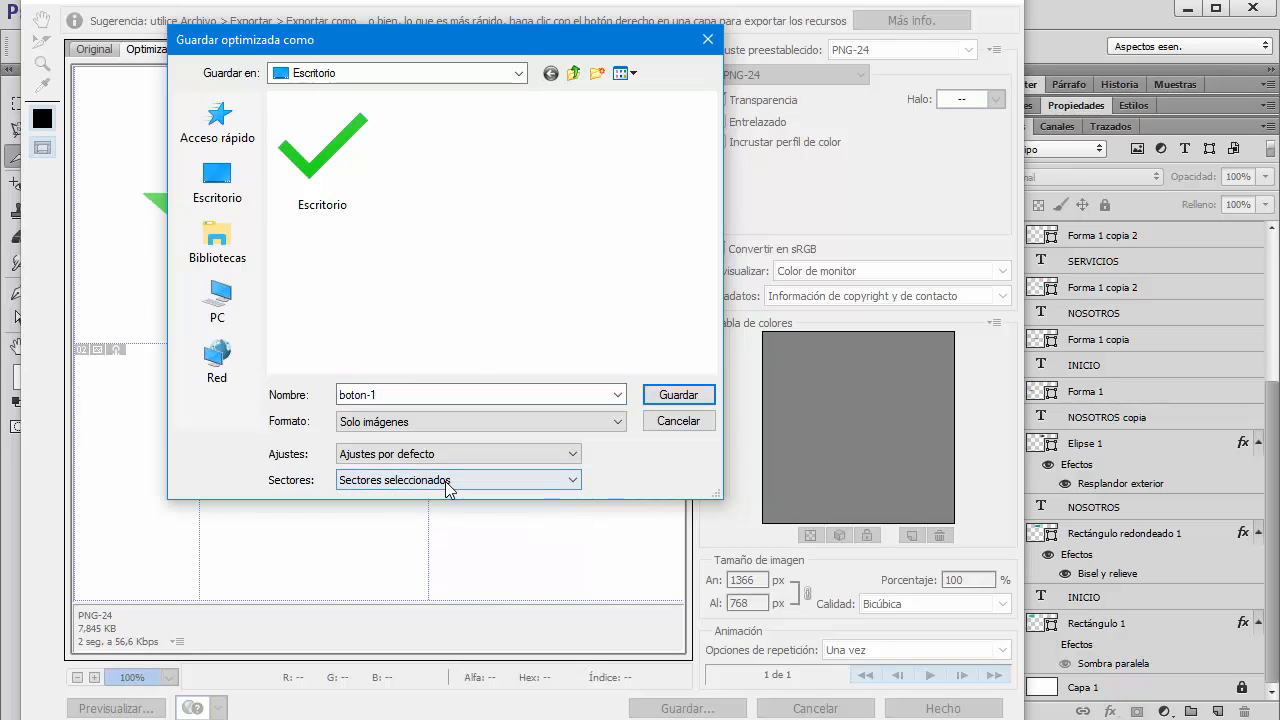
left_click(667, 395)
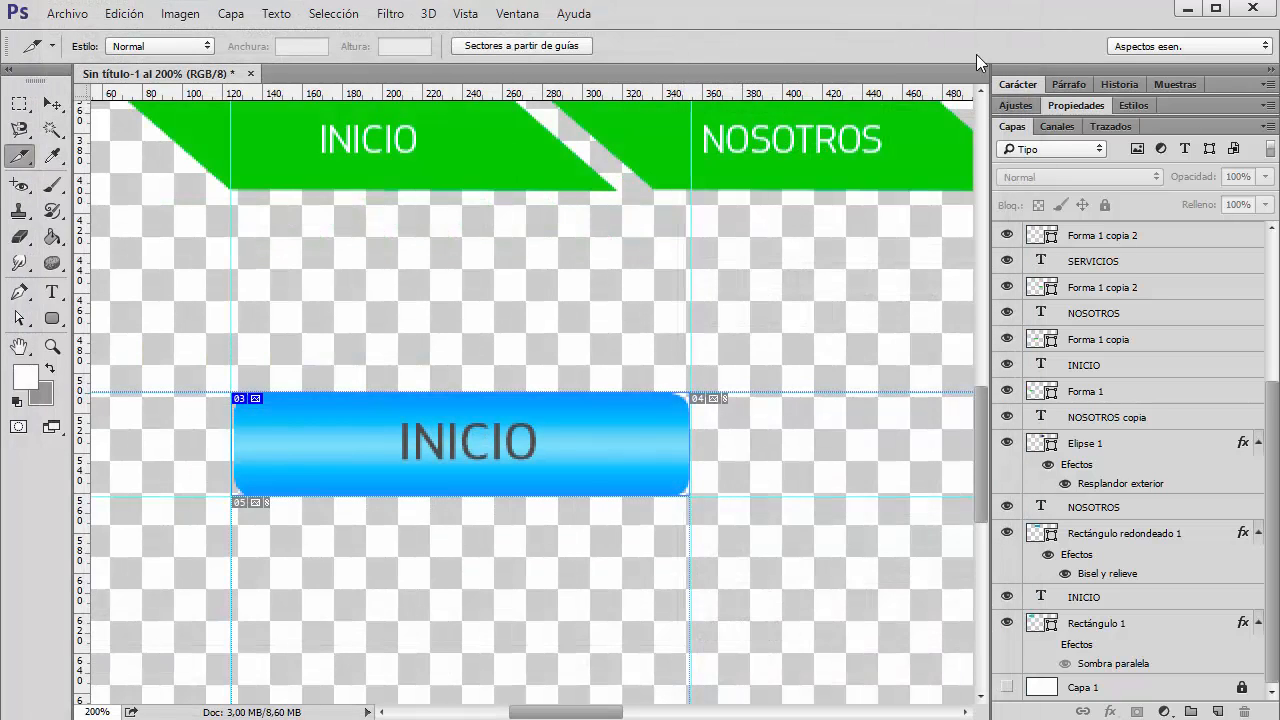
- Switch to the images folder in File Explorer, inspect the exported boton-1_03.png in Fotos, and return to Photoshop
left_click(1190, 9)
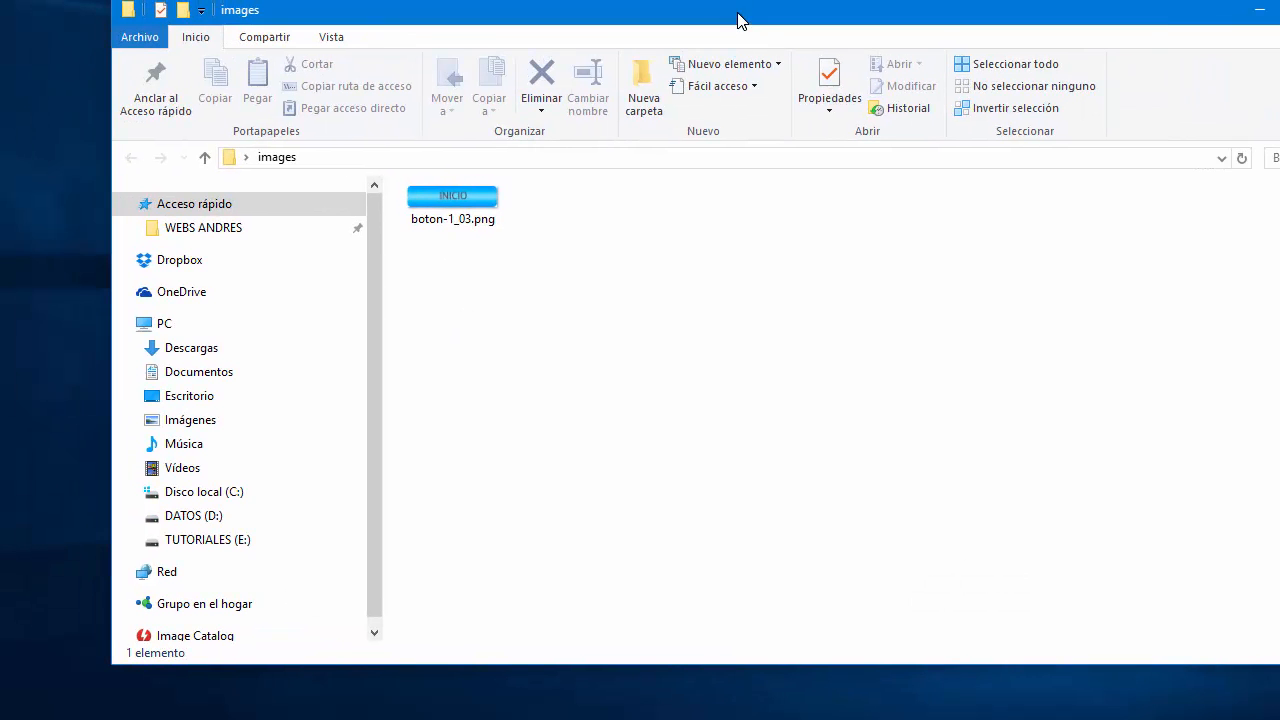
left_click(305, 80)
double_click(446, 203)
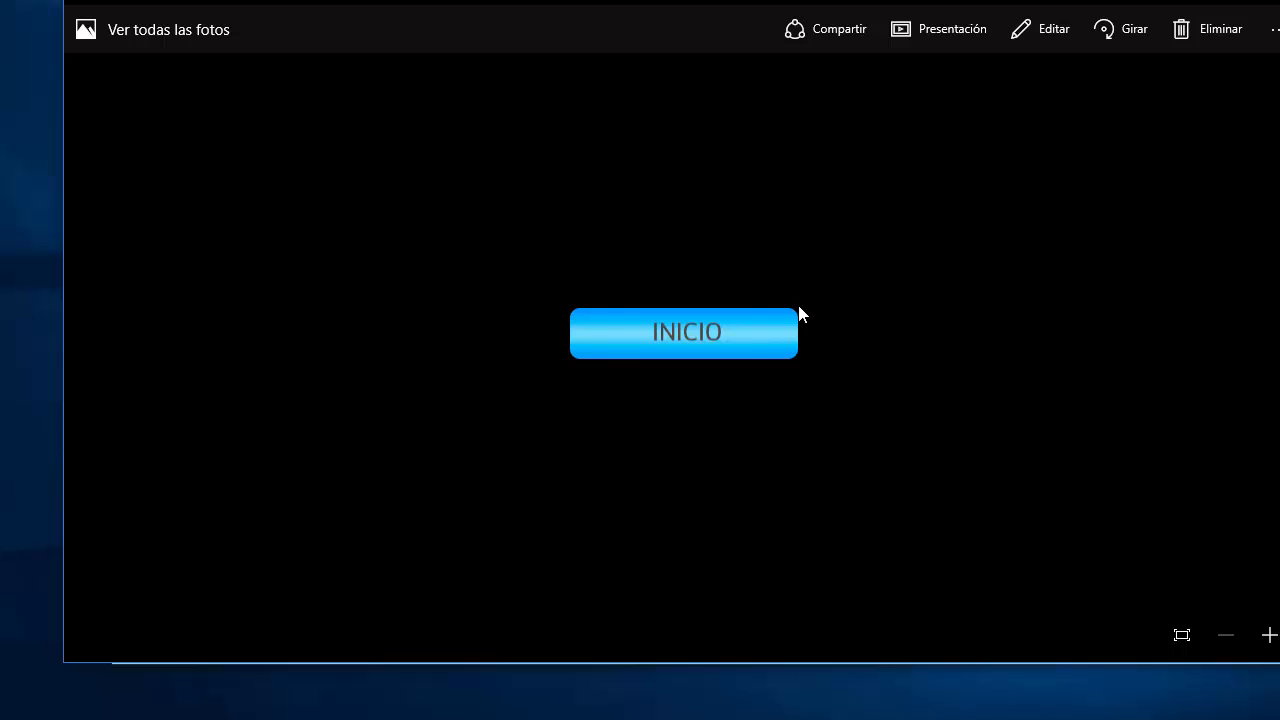
left_click(1270, 4)
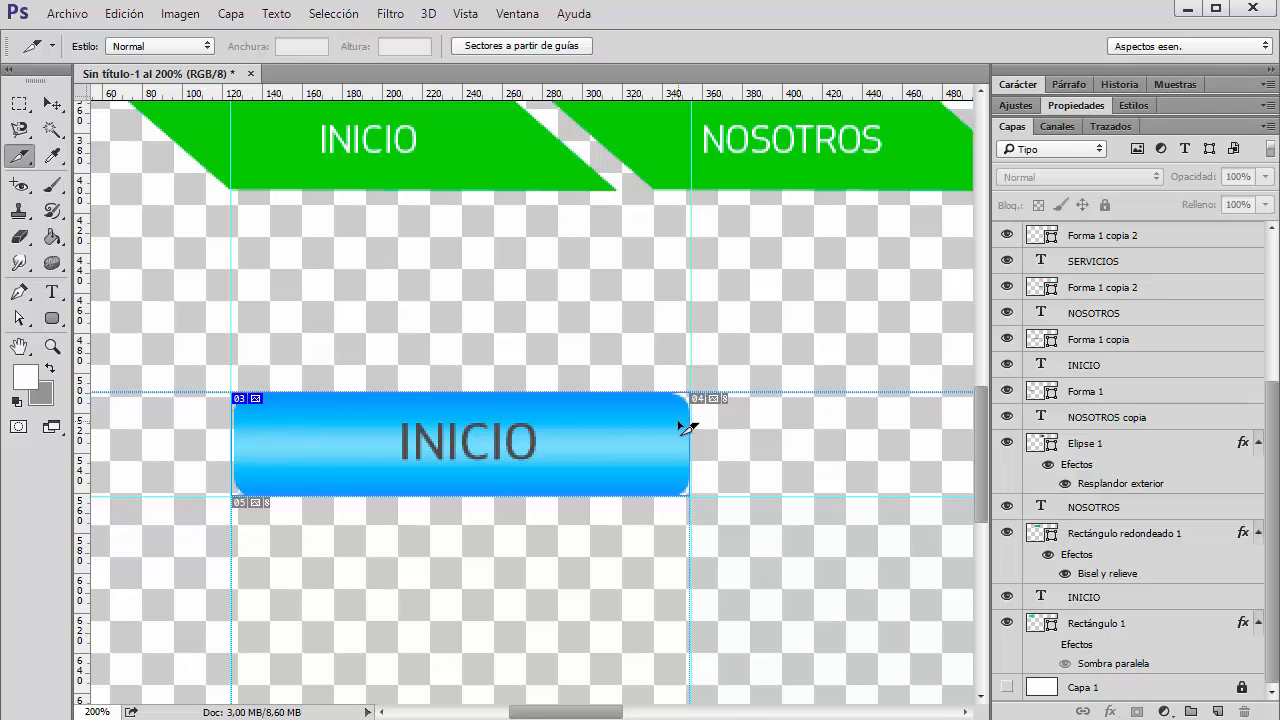
- Export the selected INICIO slice for web again as a JPEG named boton-2 on Escritorio, with Sectores seleccionados
key("ctrl+alt+shift+s")
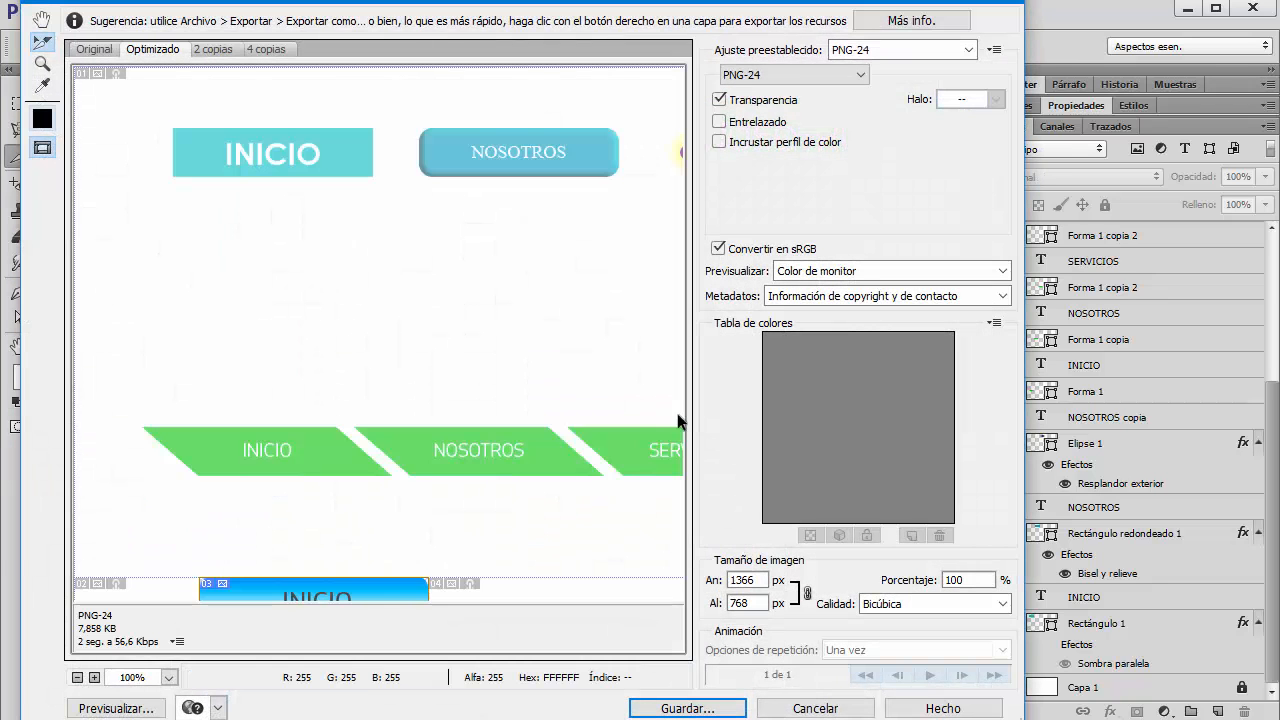
scroll(414, 360, "down", 3)
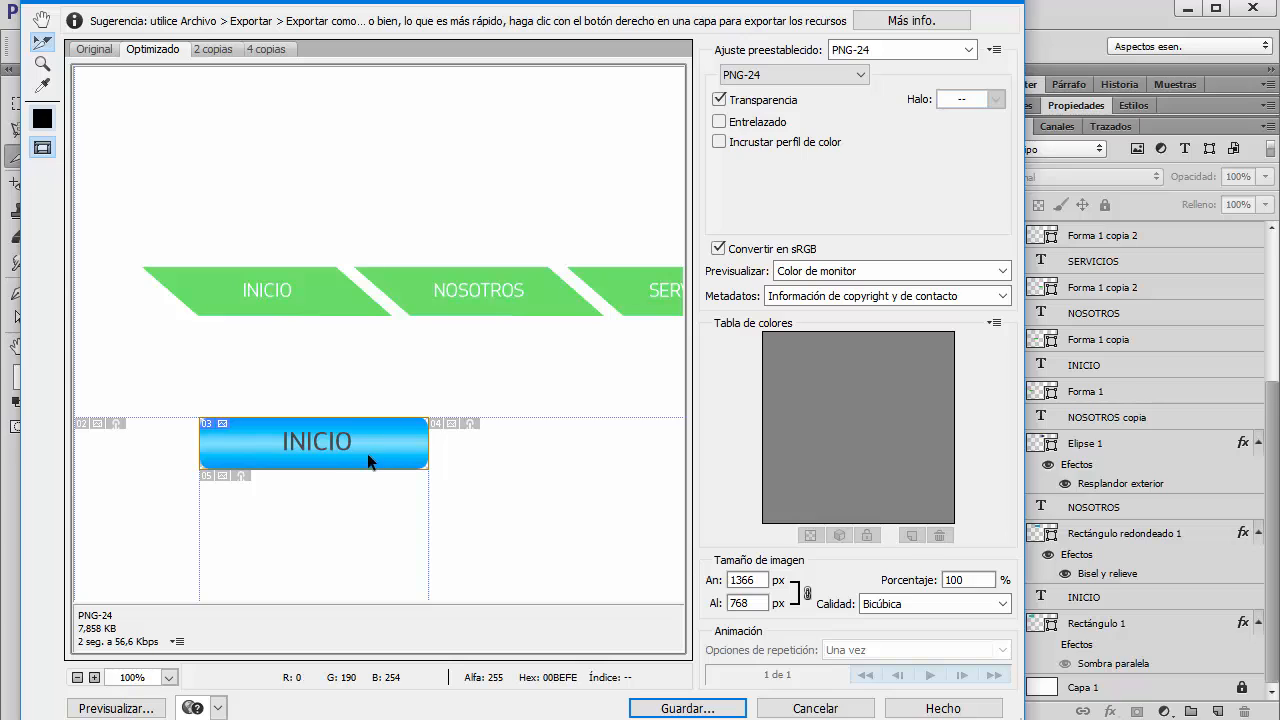
left_click(852, 74)
left_click(764, 108)
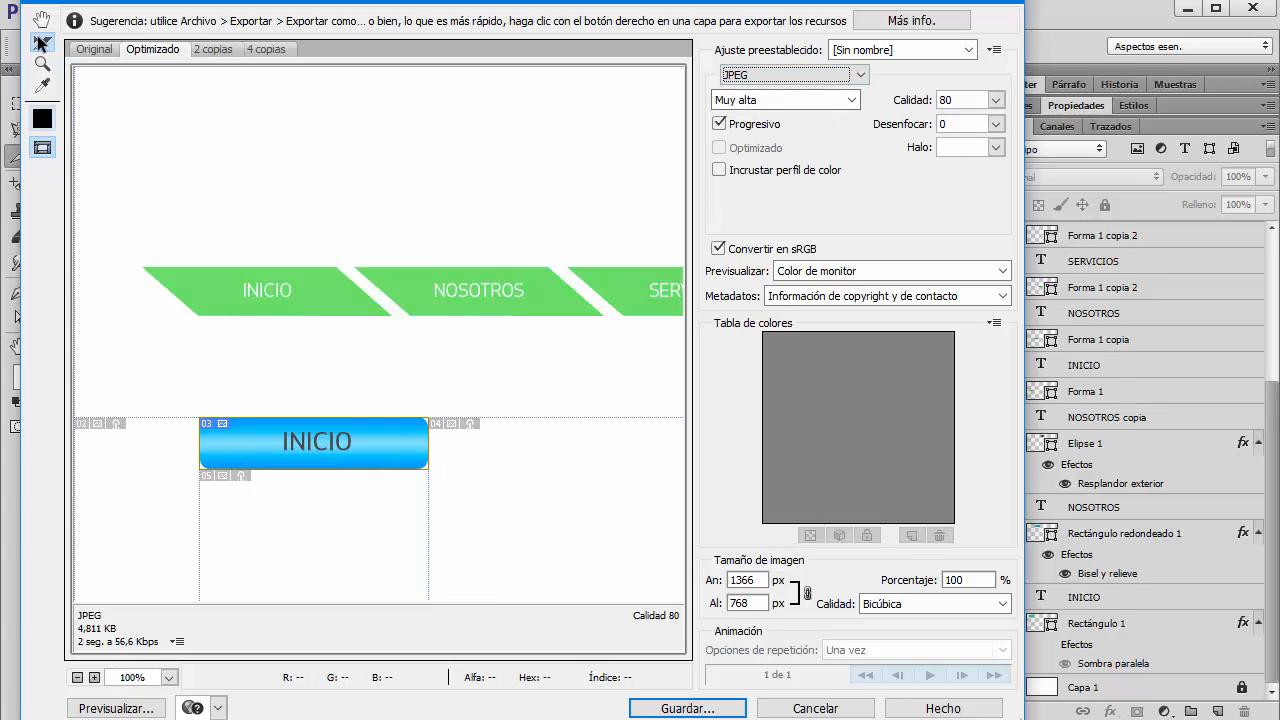
left_click(669, 708)
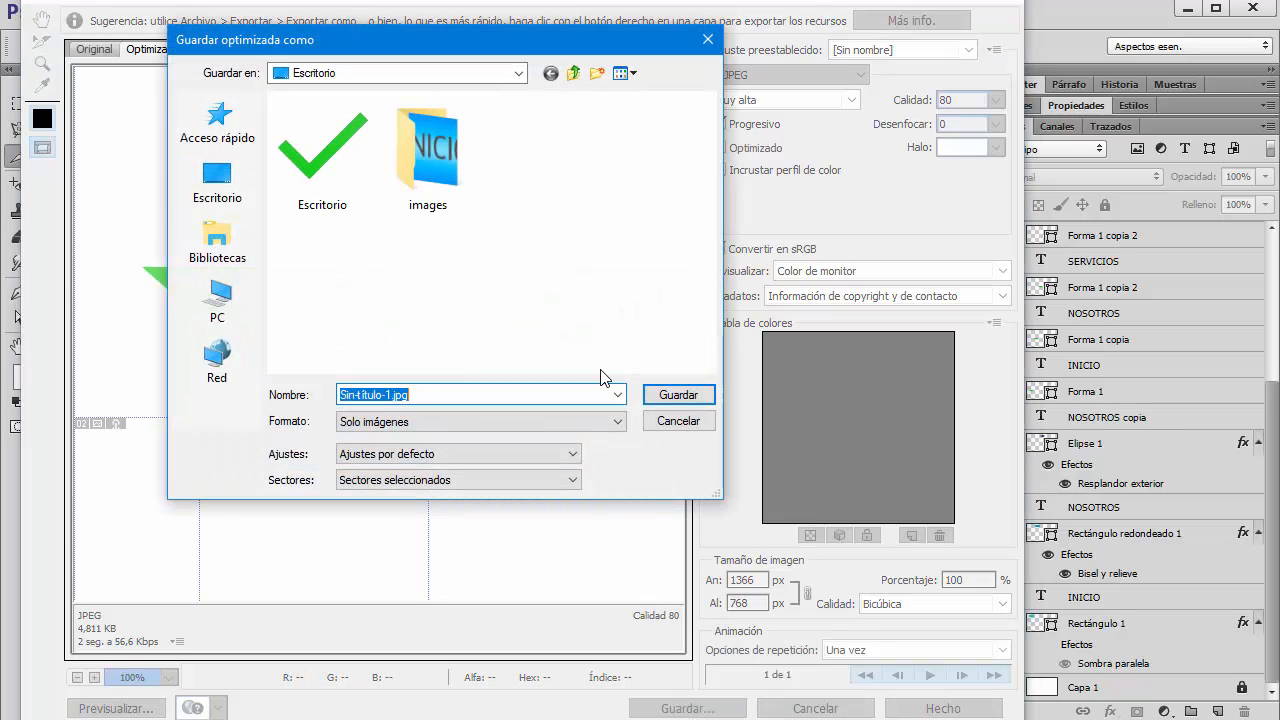
type("boton-2")
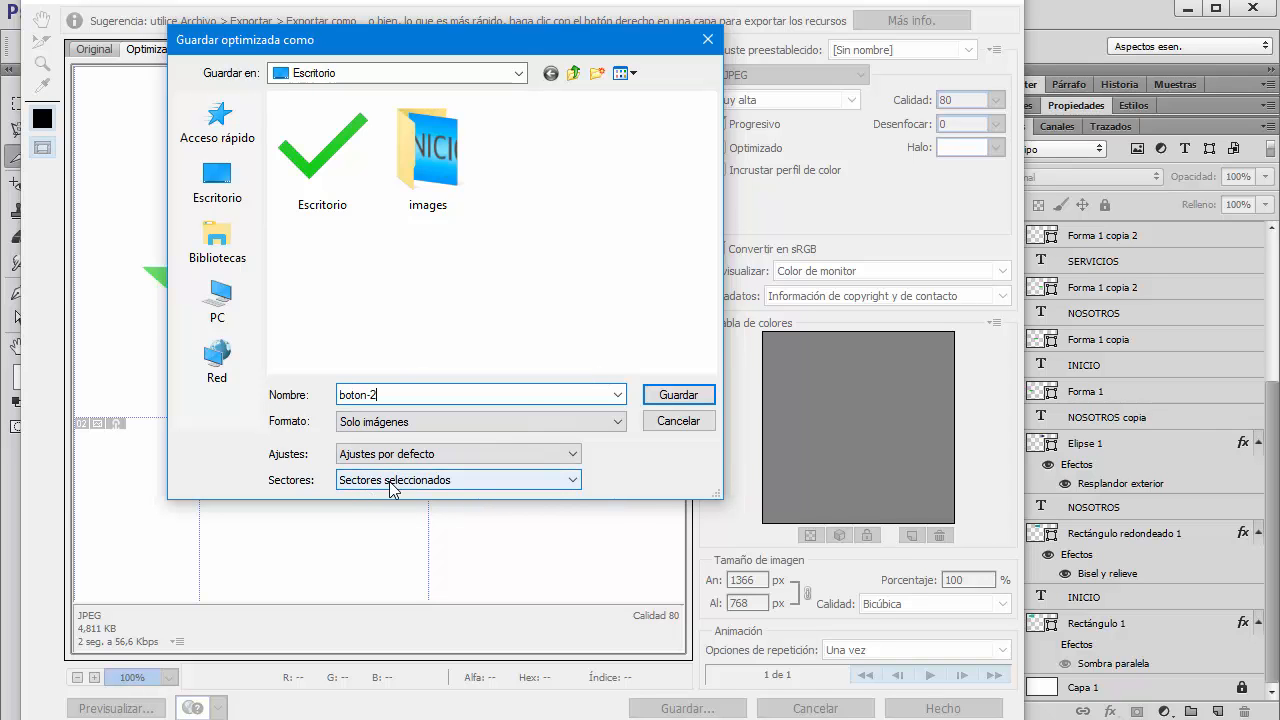
left_click(677, 393)
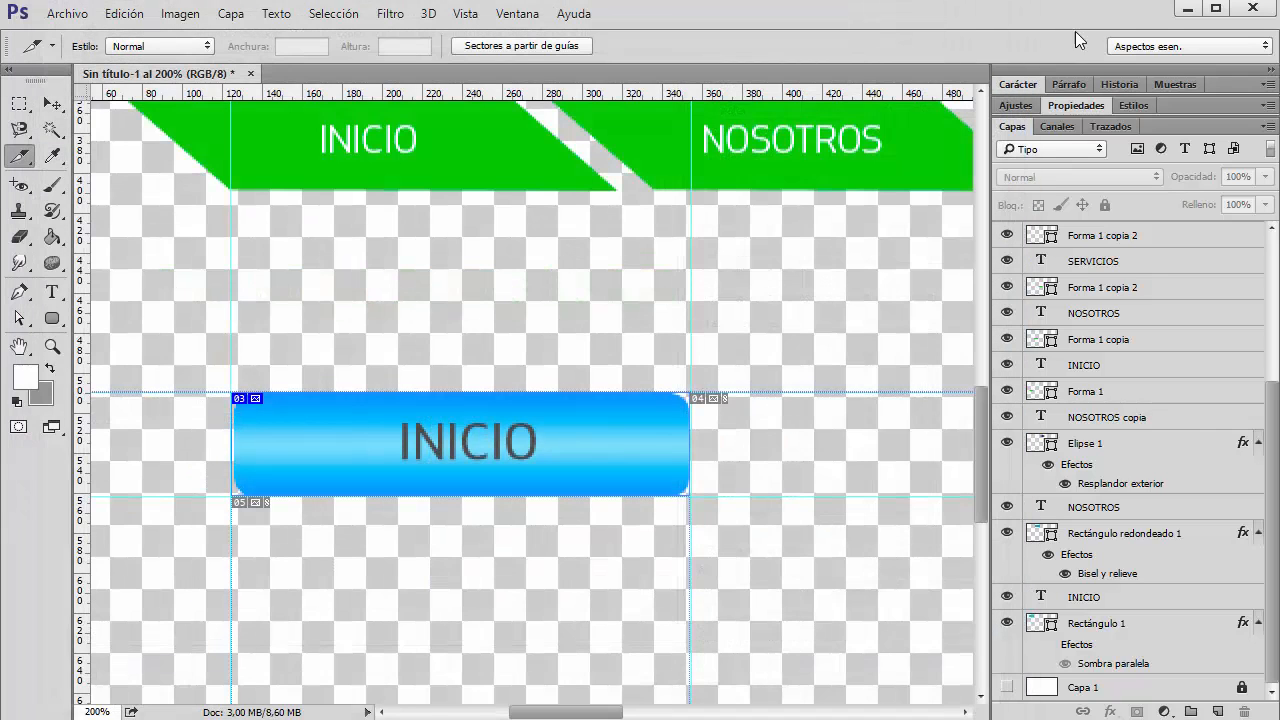
- Switch to the images folder in File Explorer and compare boton-1_03.png with boton-2_03.jpg in Fotos, especially the corners
left_click(1188, 8)
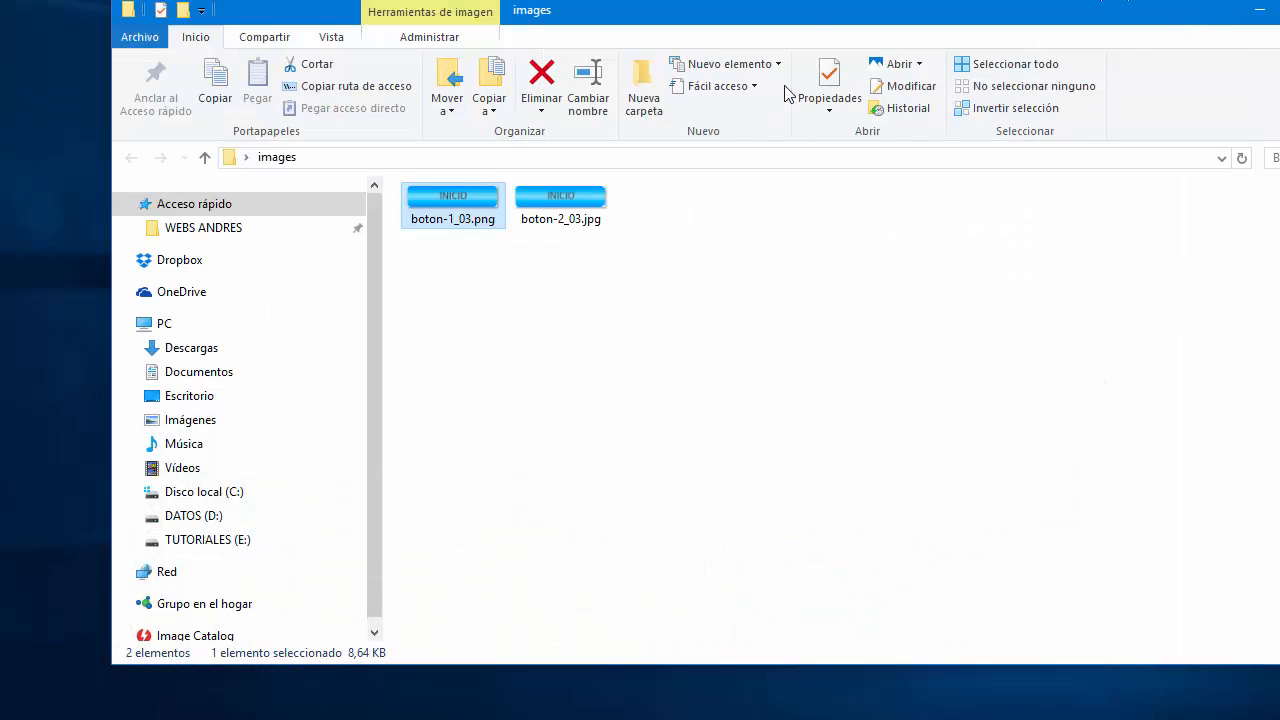
left_click_drag(800, 17, 714, 37)
left_click(563, 314)
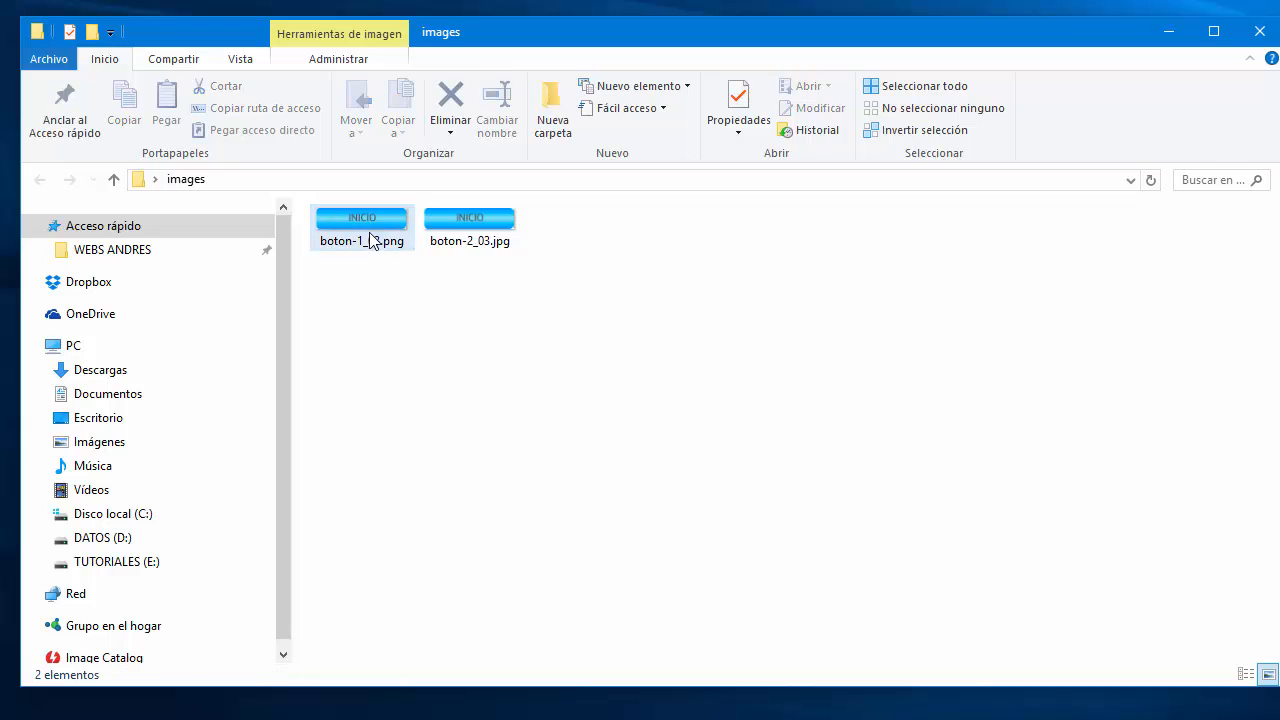
double_click(385, 226)
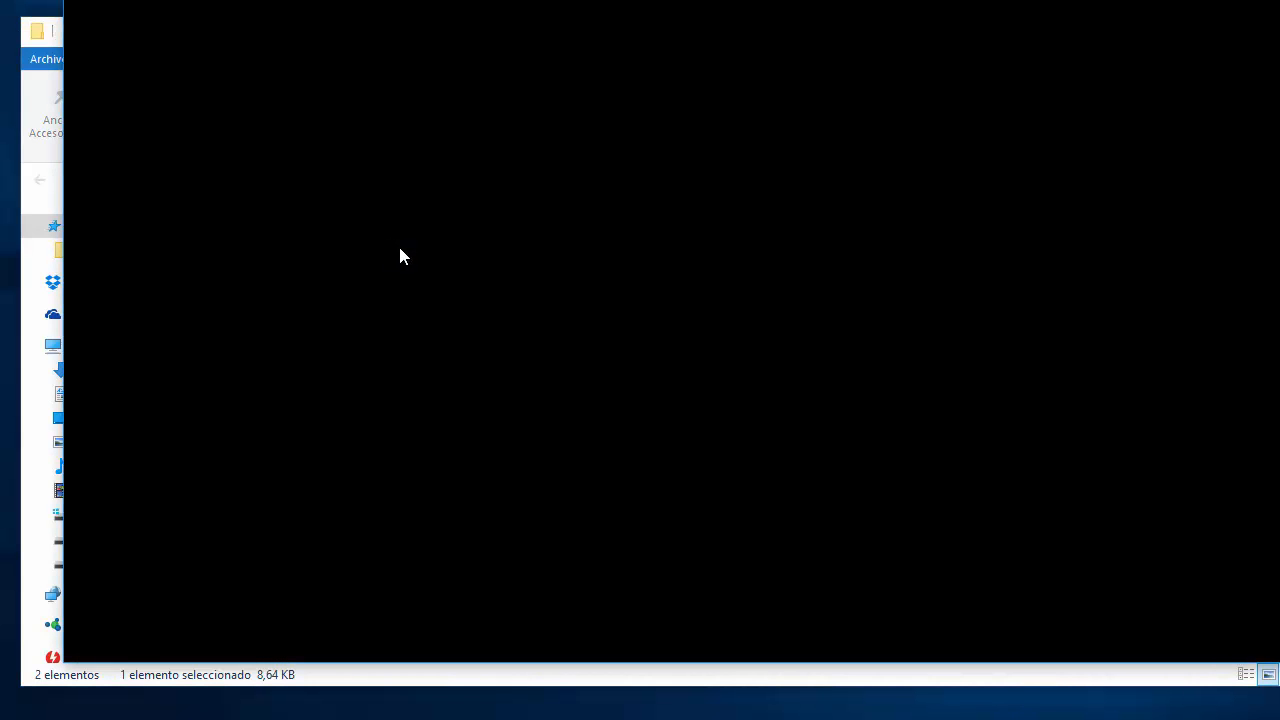
left_click_drag(673, 22, 687, 30)
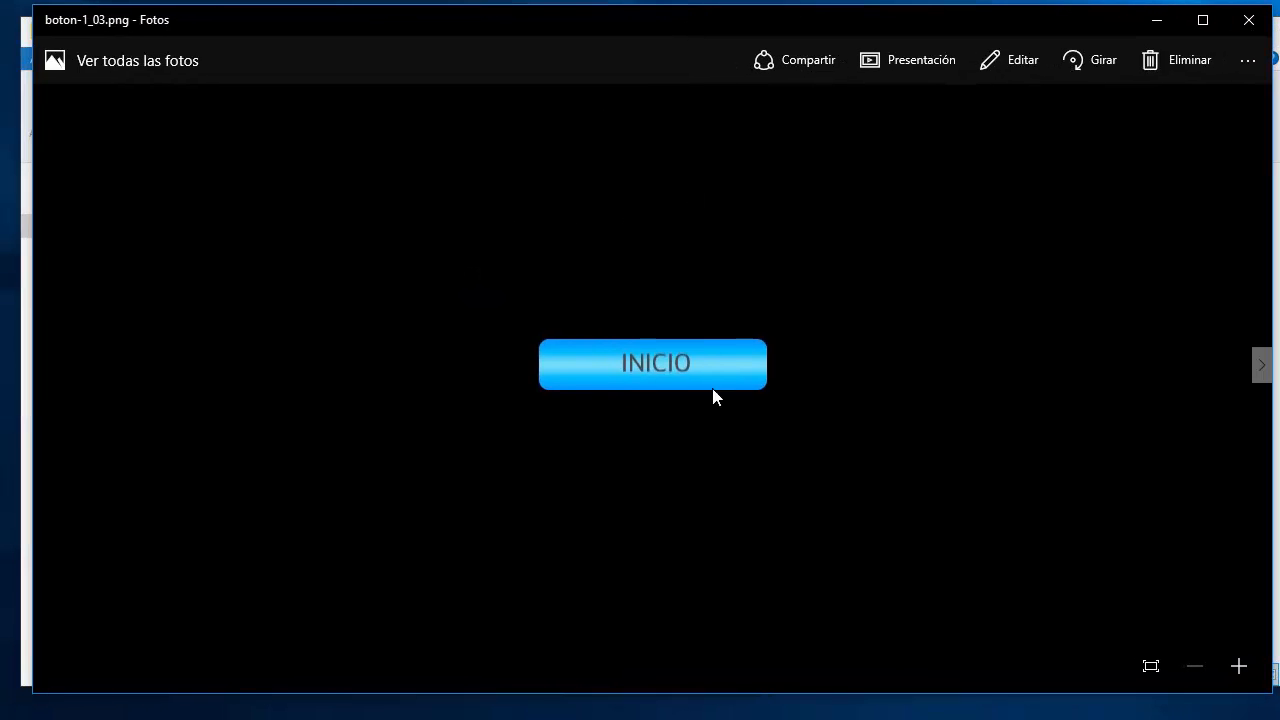
key("Right")
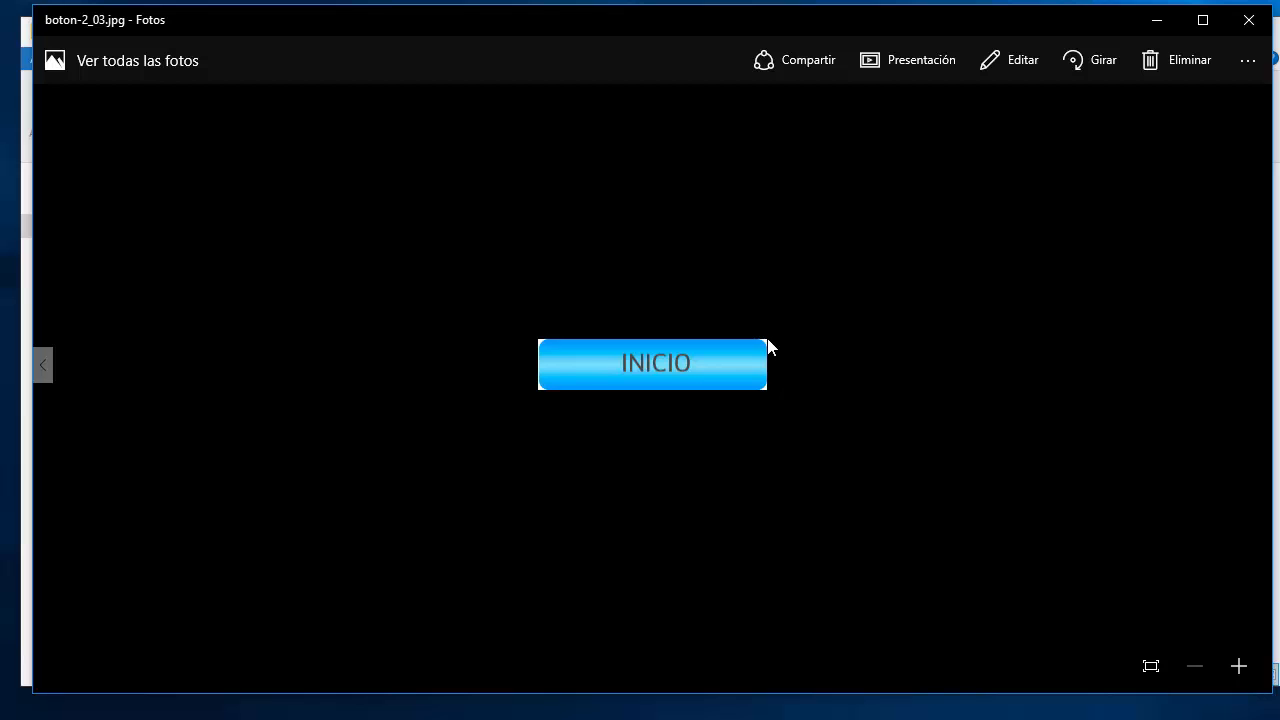
- Compare the corners of boton-1_03.png and boton-2_03.jpg once more, close Fotos, and return to Photoshop
key("Left")
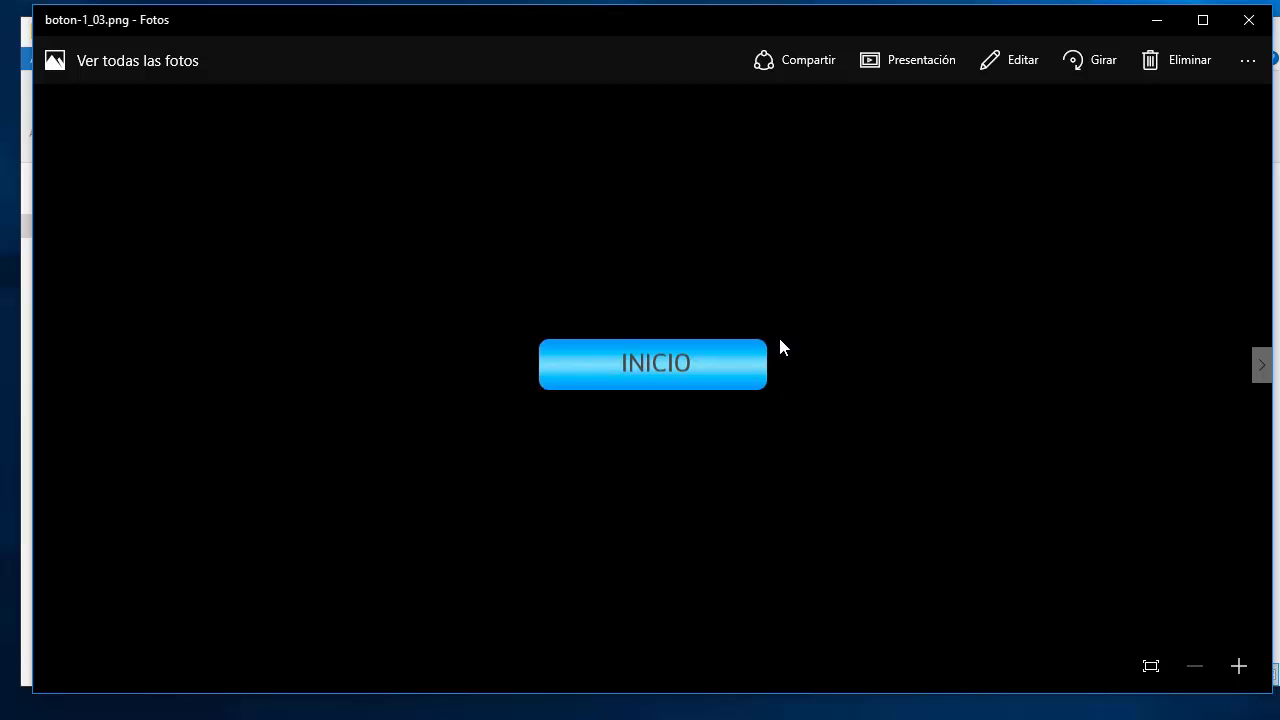
key("Right")
key("Left")
left_click(1249, 20)
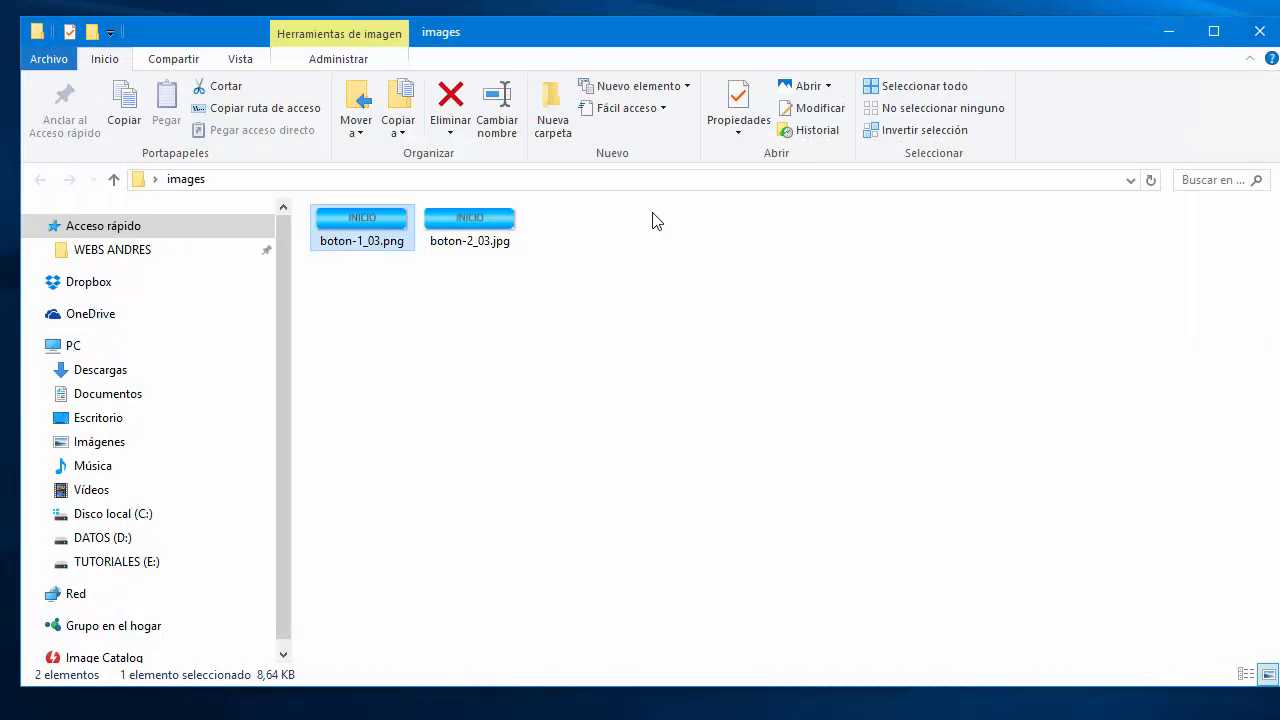
left_click(1164, 35)
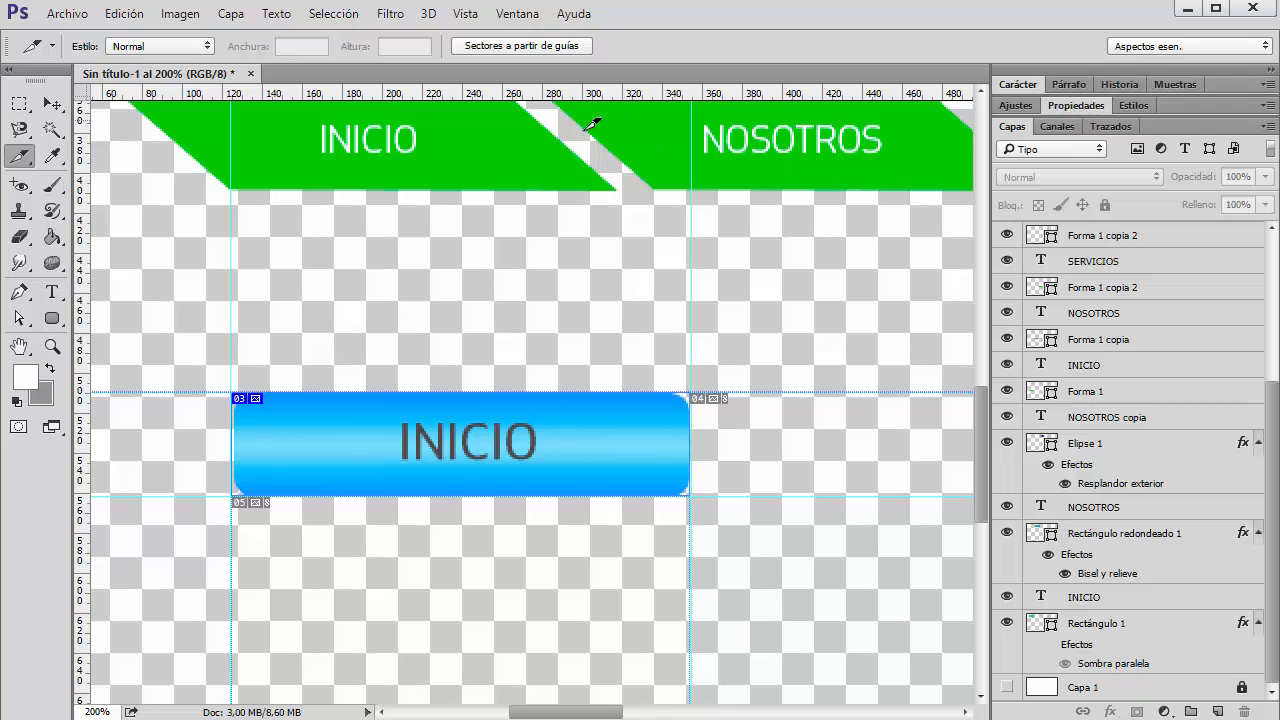
- Select all layers of the green four-button menu and move it up and slightly right on the canvas
left_click(51, 103)
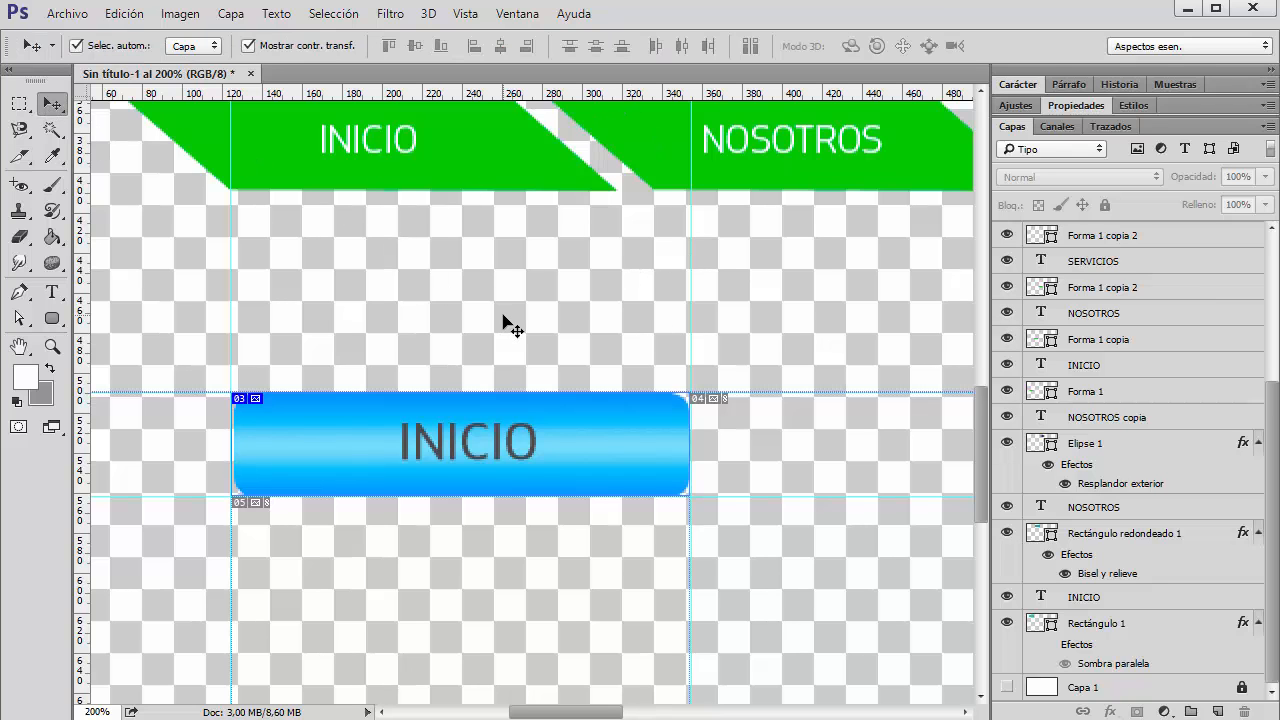
key("ctrl+0")
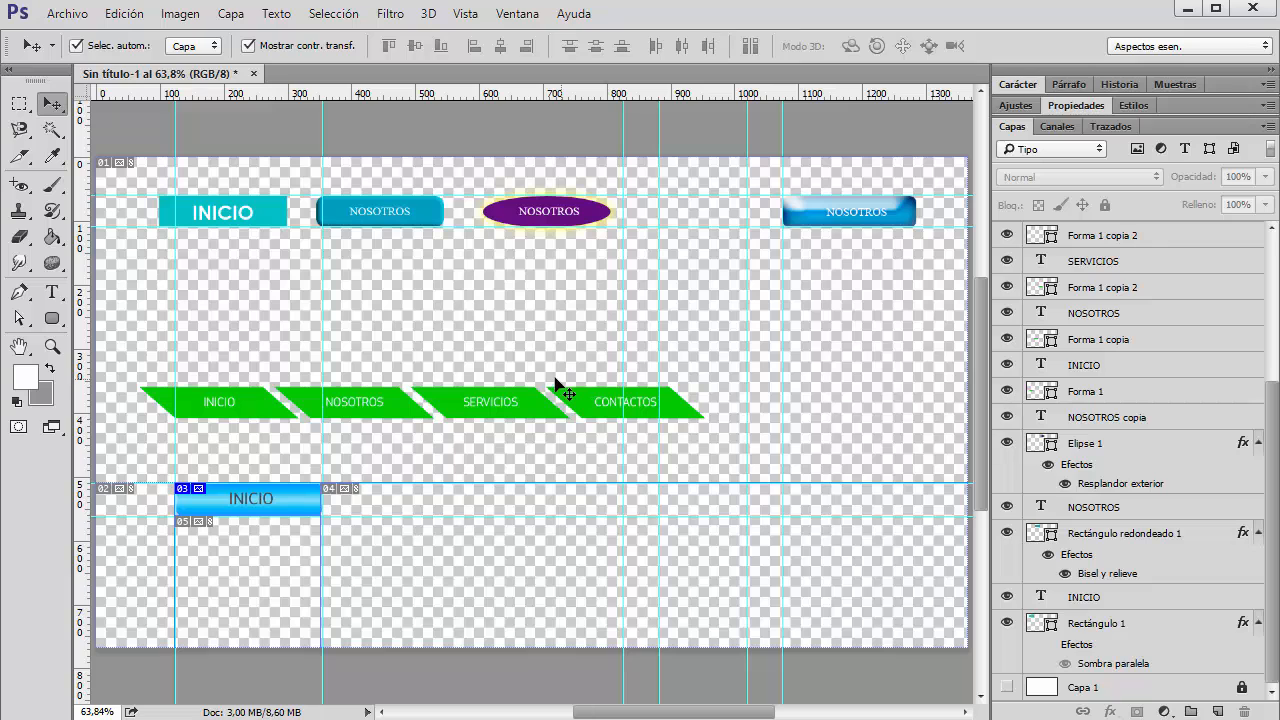
left_click_drag(214, 382, 708, 430)
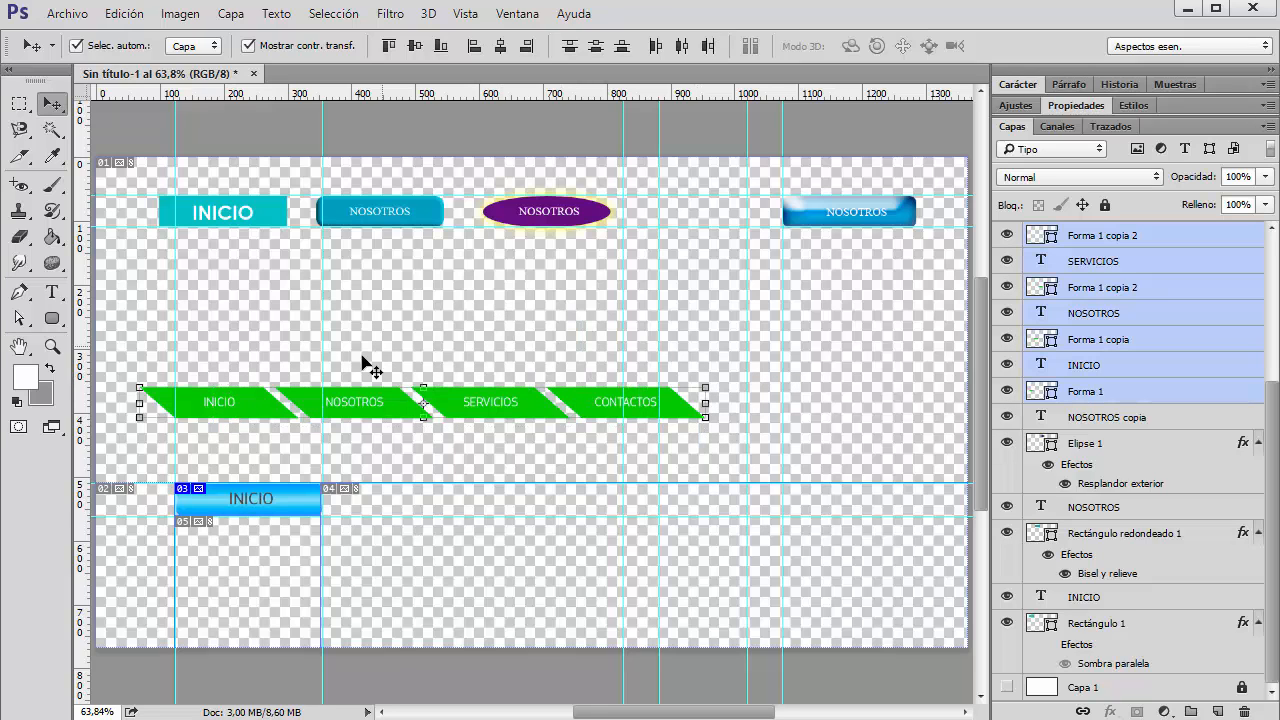
left_click_drag(370, 408, 407, 348)
- Delete the upper row of sample buttons and the blue INICIO button, and hide the guides
left_click_drag(890, 265, 168, 189)
key("Delete")
left_click_drag(648, 588, 171, 434)
key("Delete")
key("ctrl+semicolon")
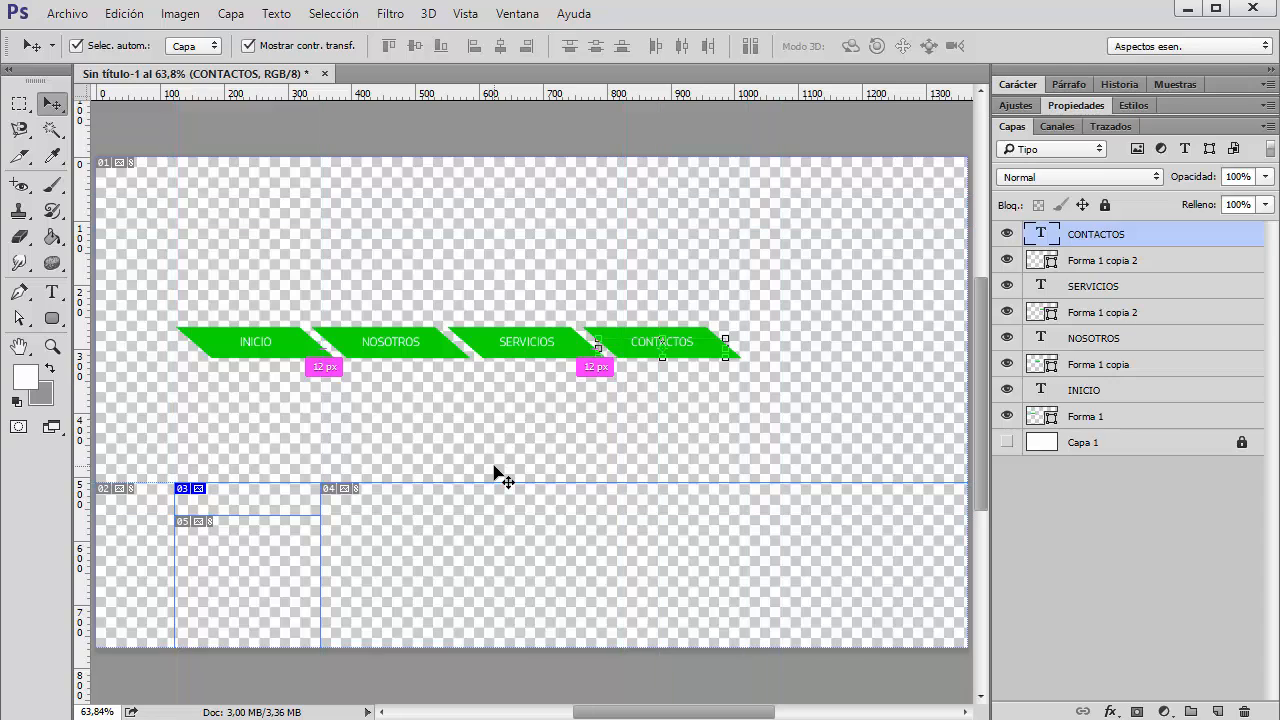
- Delete the leftover slice 03 that surrounded the removed blue INICIO button
left_click(19, 155)
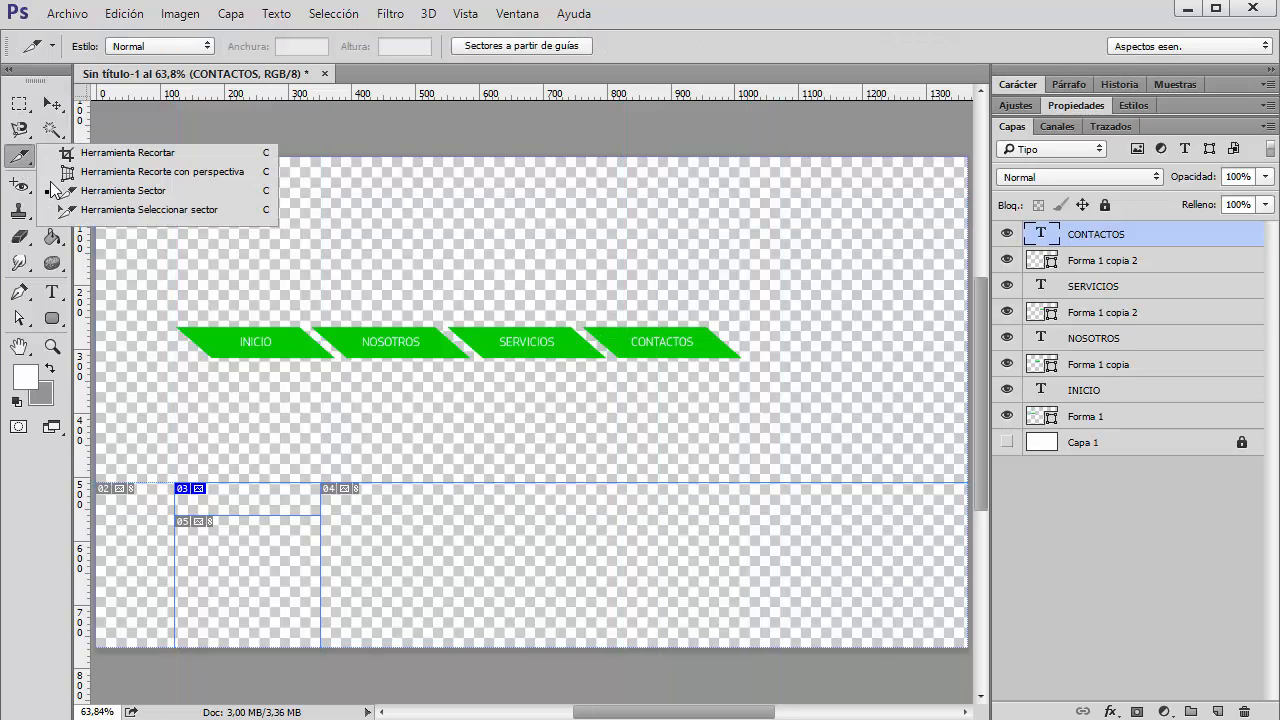
left_click(90, 198)
left_click(292, 502)
key("Delete")
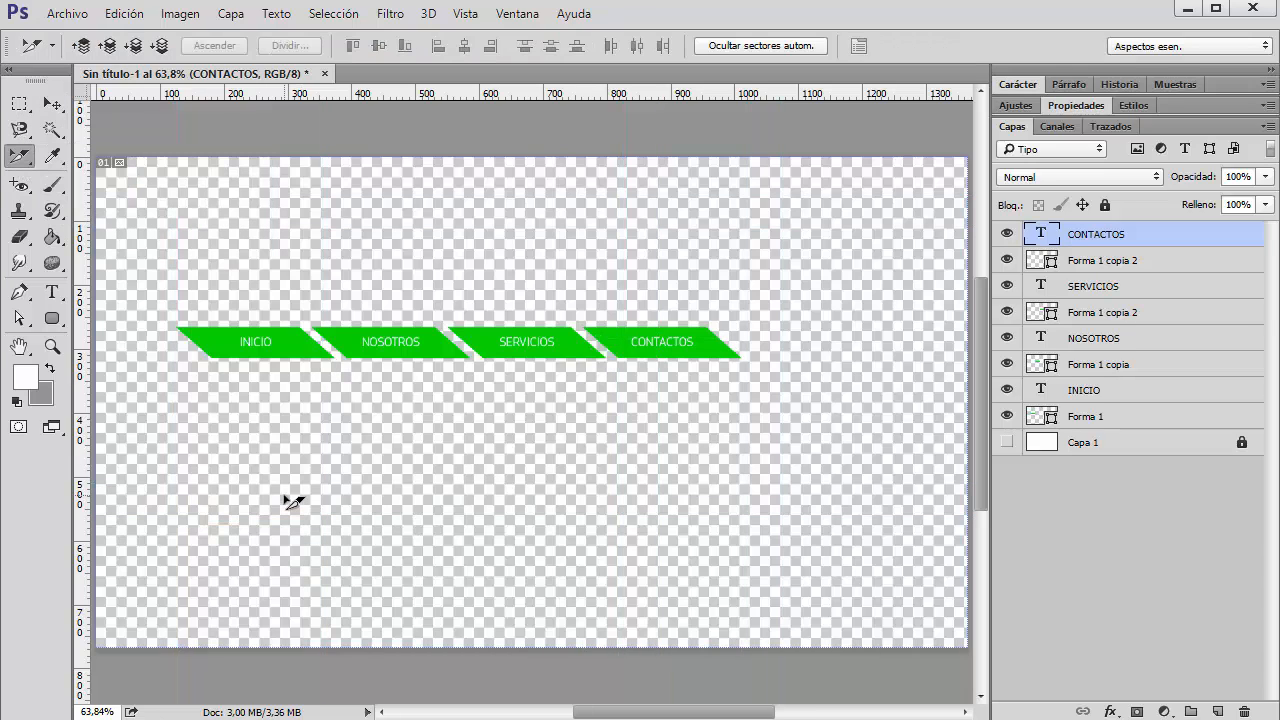
- Deselect the CONTACTOS layer and make the white background layer Capa 1 visible
left_click(52, 104)
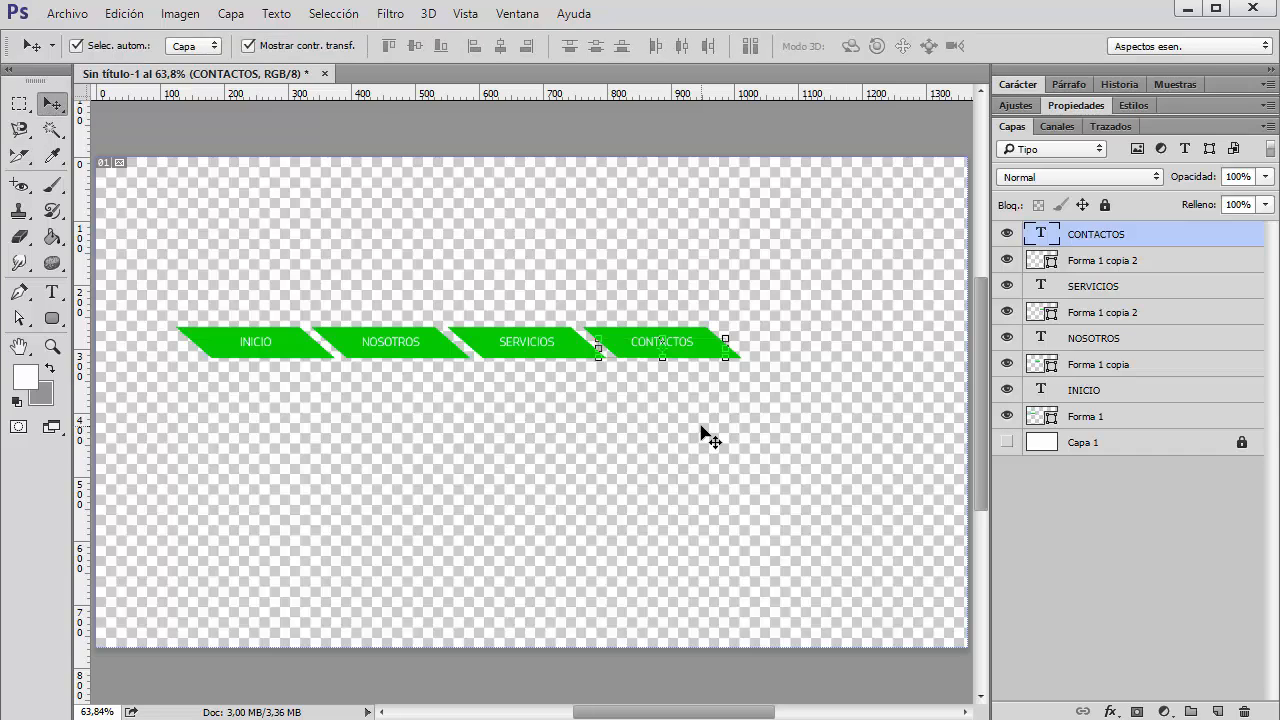
left_click(898, 470)
left_click(1006, 442)
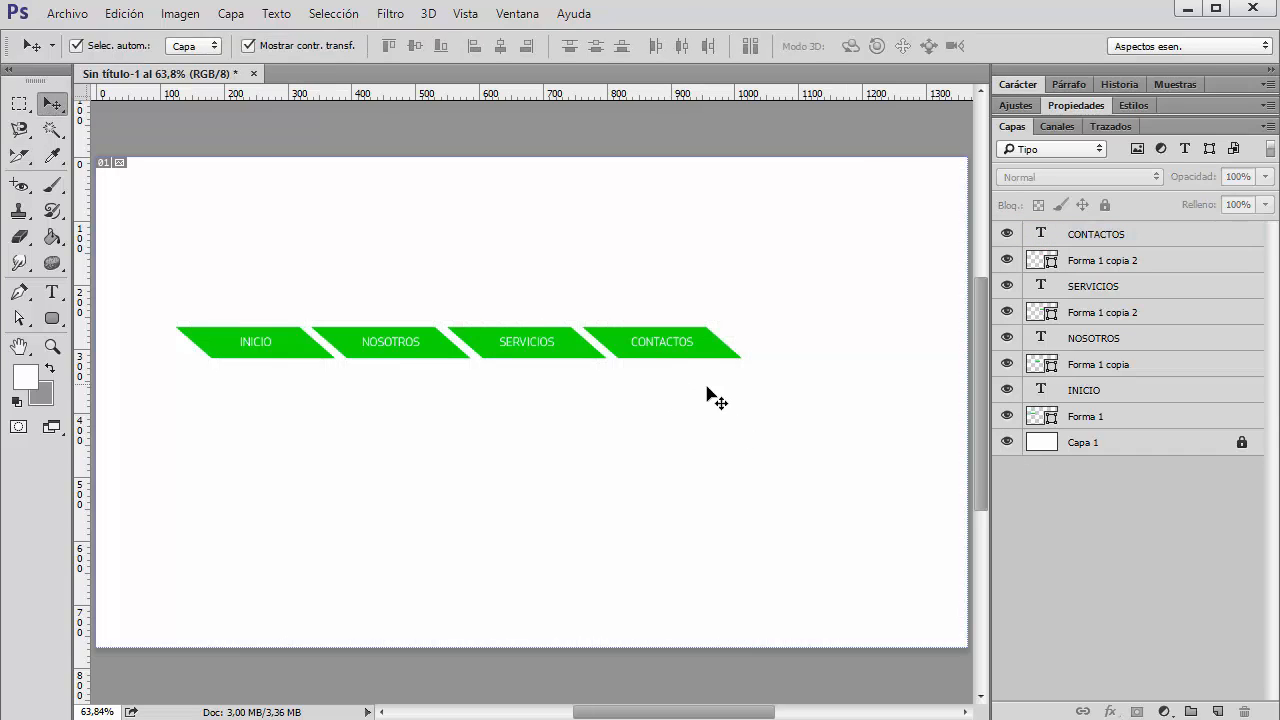
- Select the whole green four-button menu and move it to the horizontal center of the page's upper part
left_click_drag(750, 392, 429, 240)
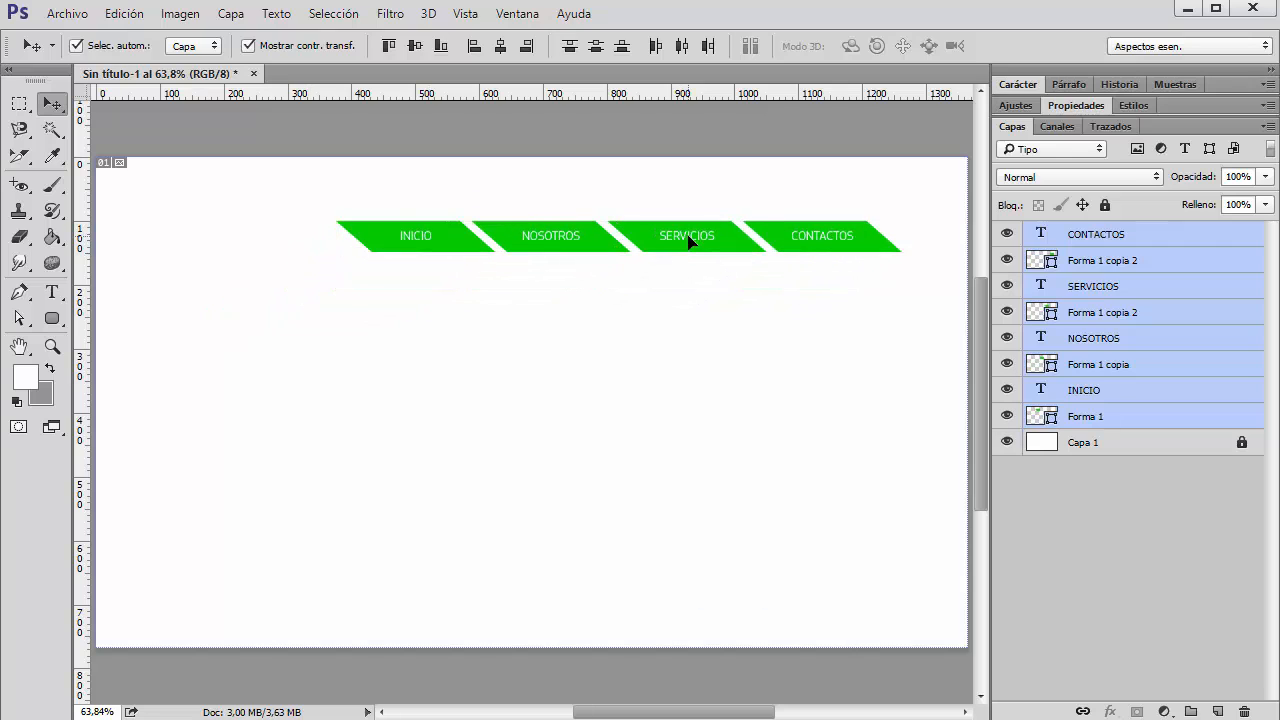
left_click_drag(691, 240, 631, 277)
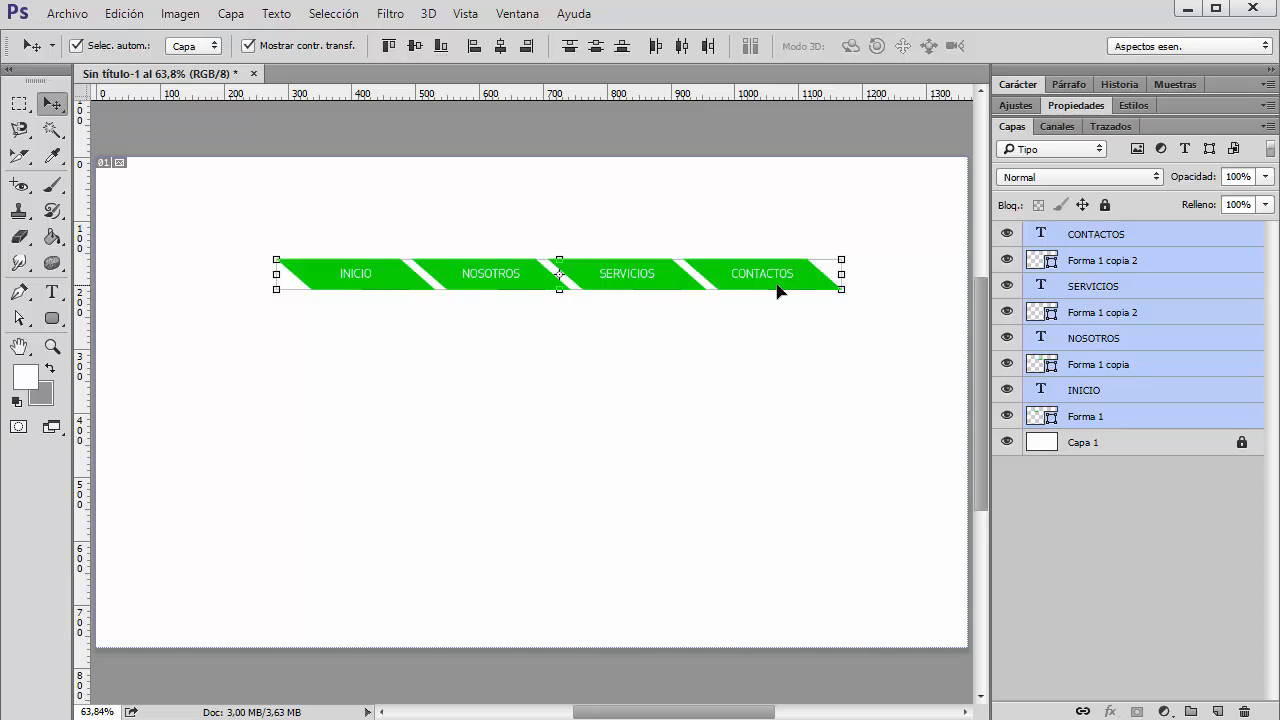
left_click_drag(755, 290, 728, 283)
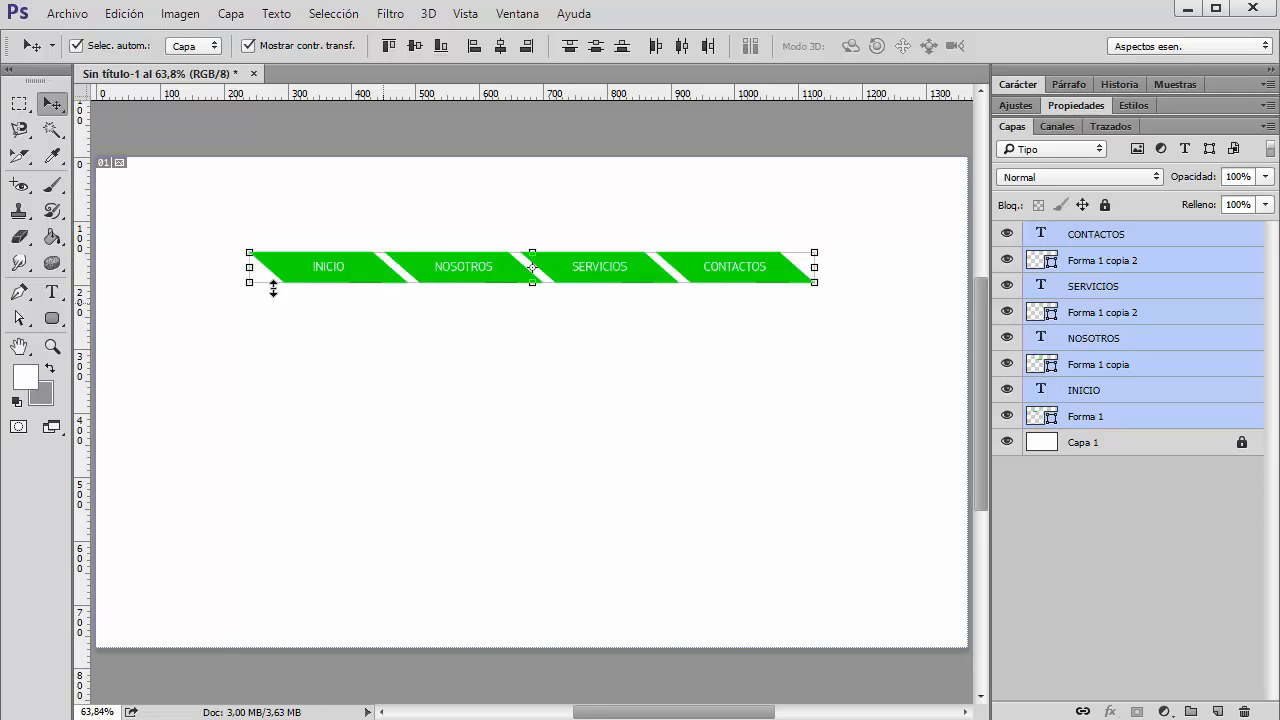
left_click(52, 318)
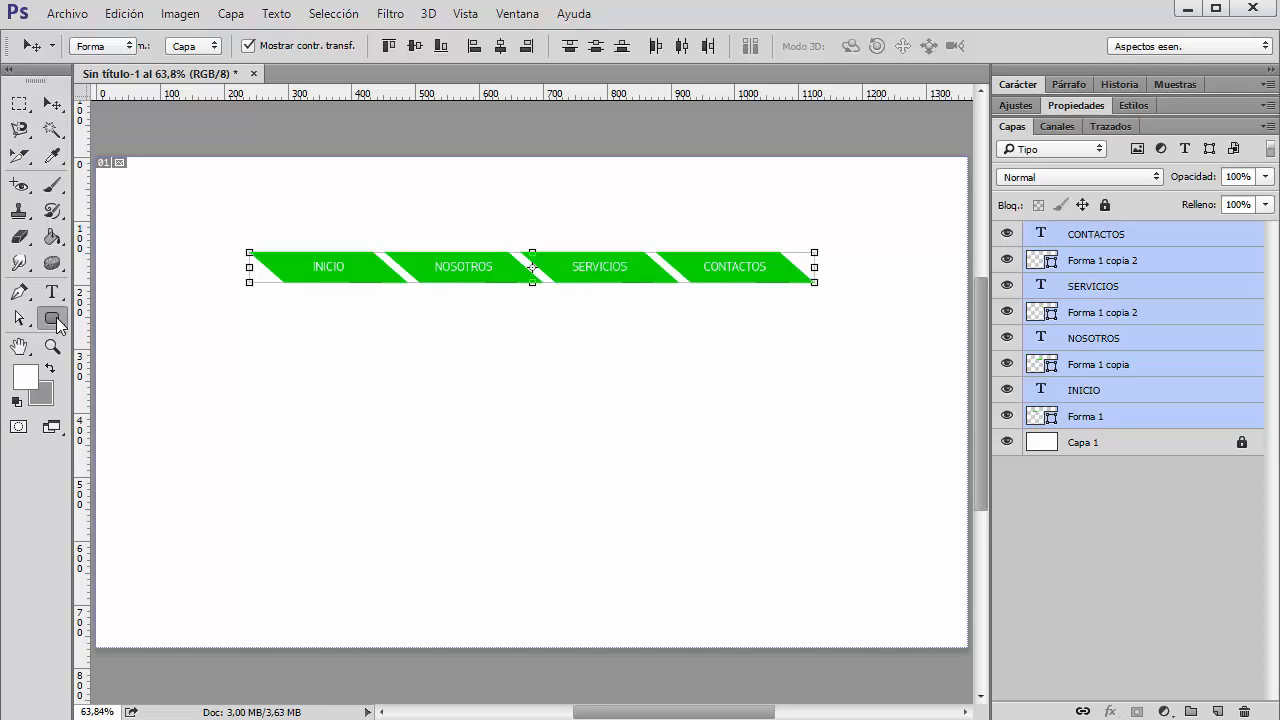
left_click(666, 22)
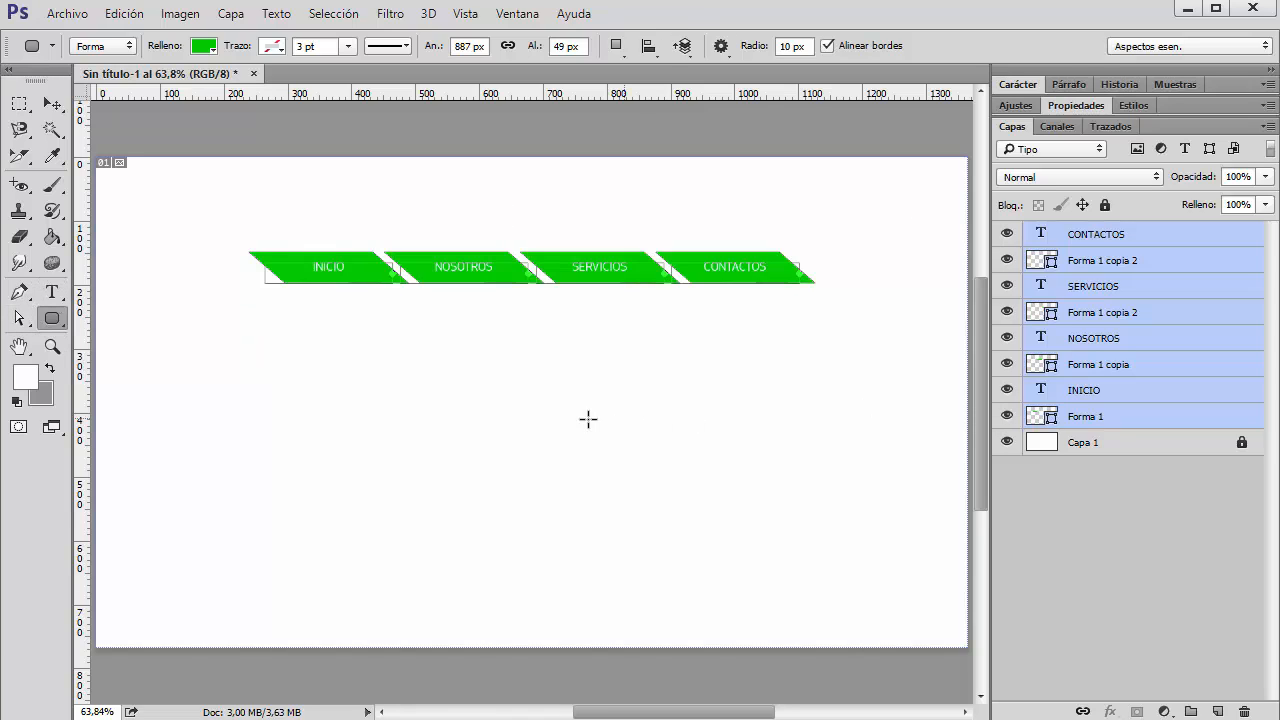
left_click(52, 104)
left_click(608, 480)
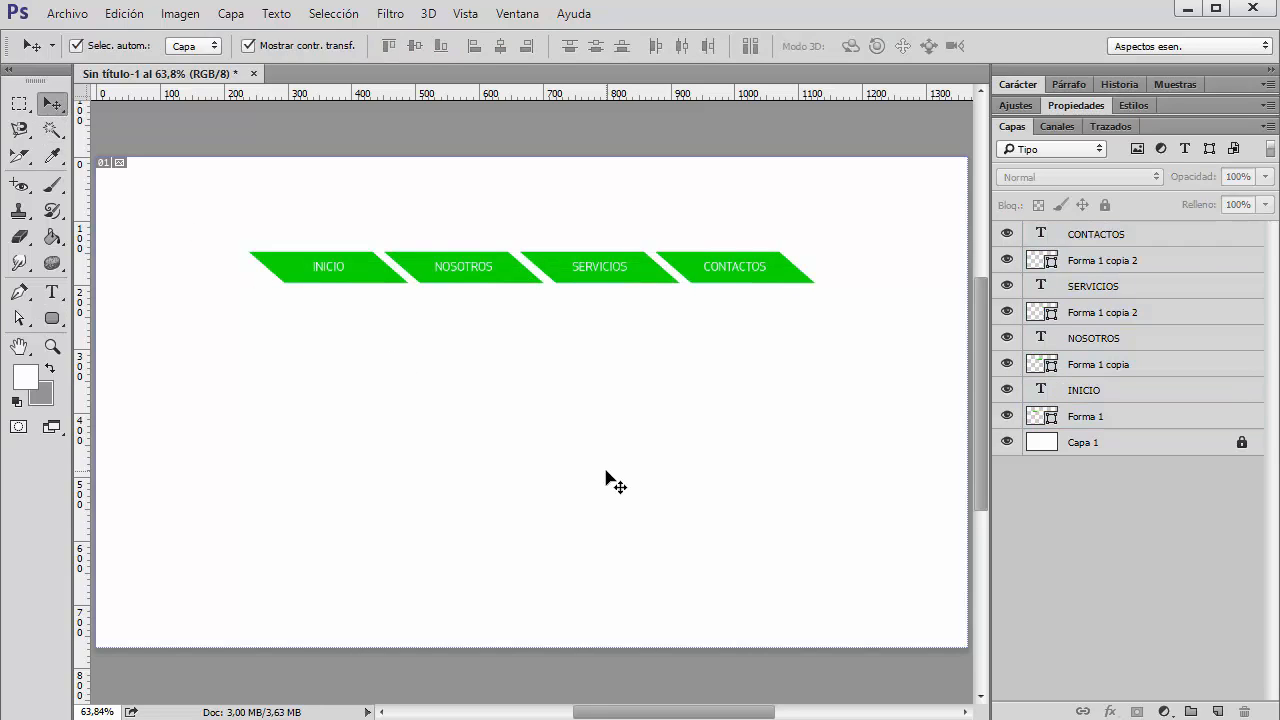